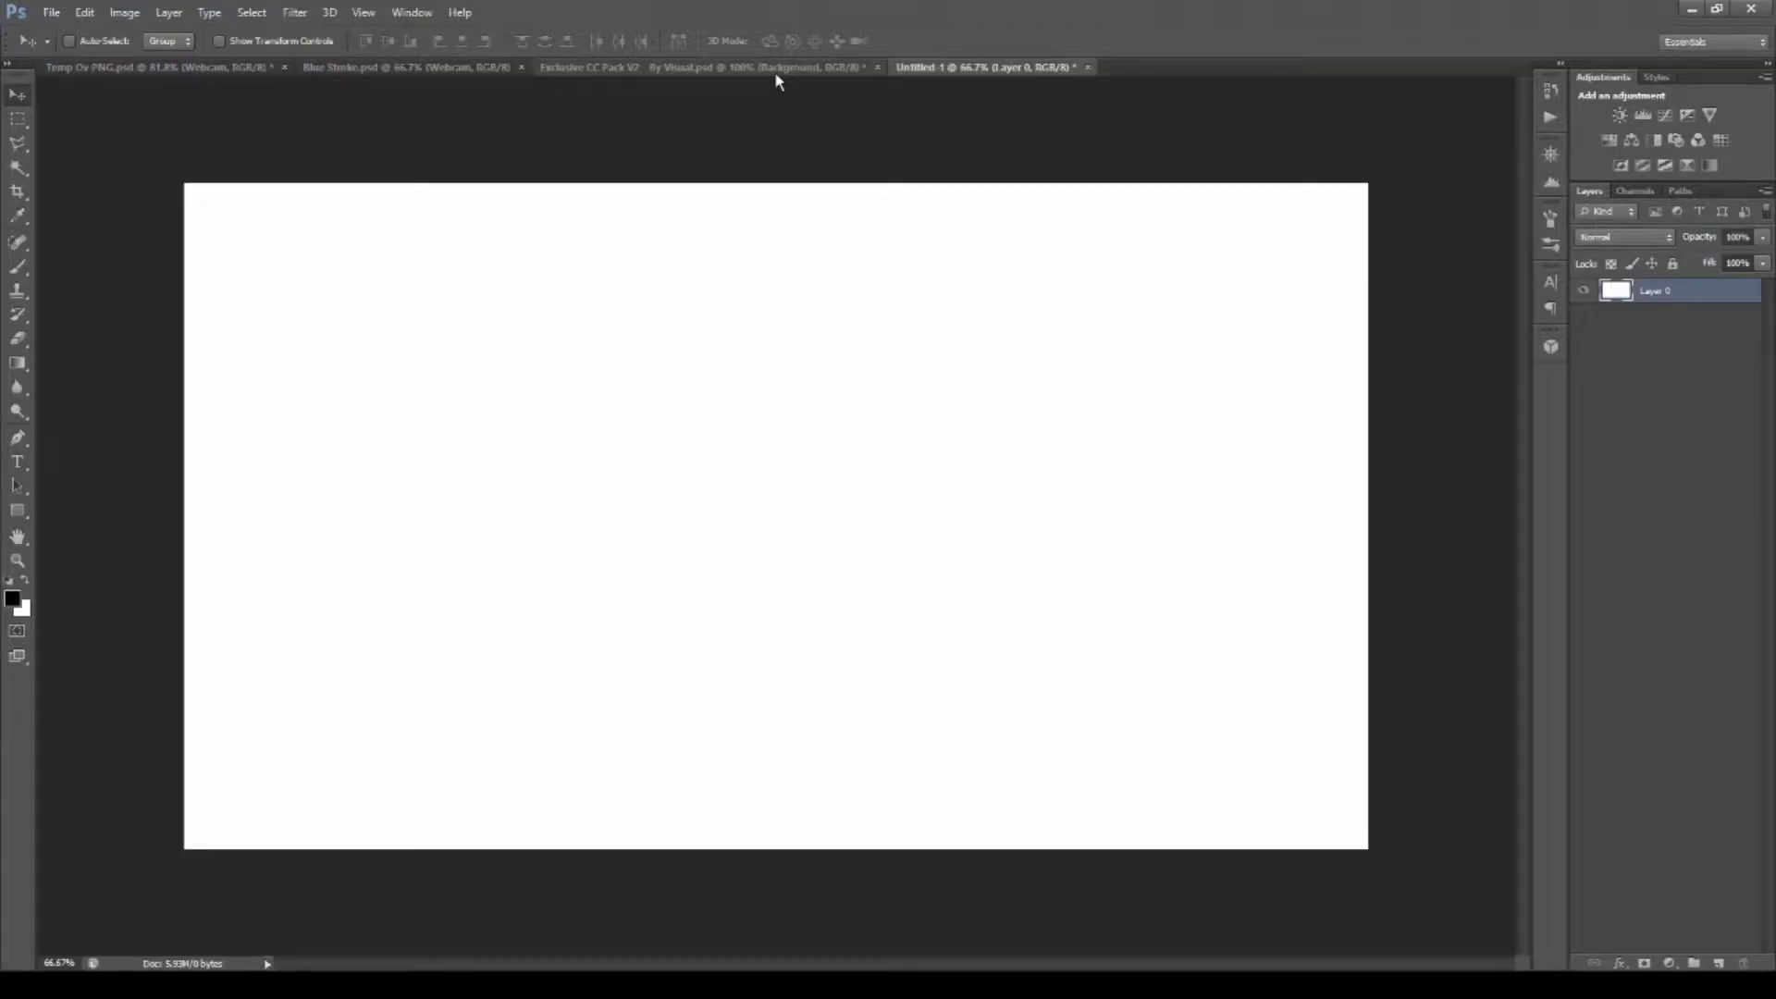
# Draw a black bar near the top centre and cut its left end at an angle.
pyautogui.press('u')
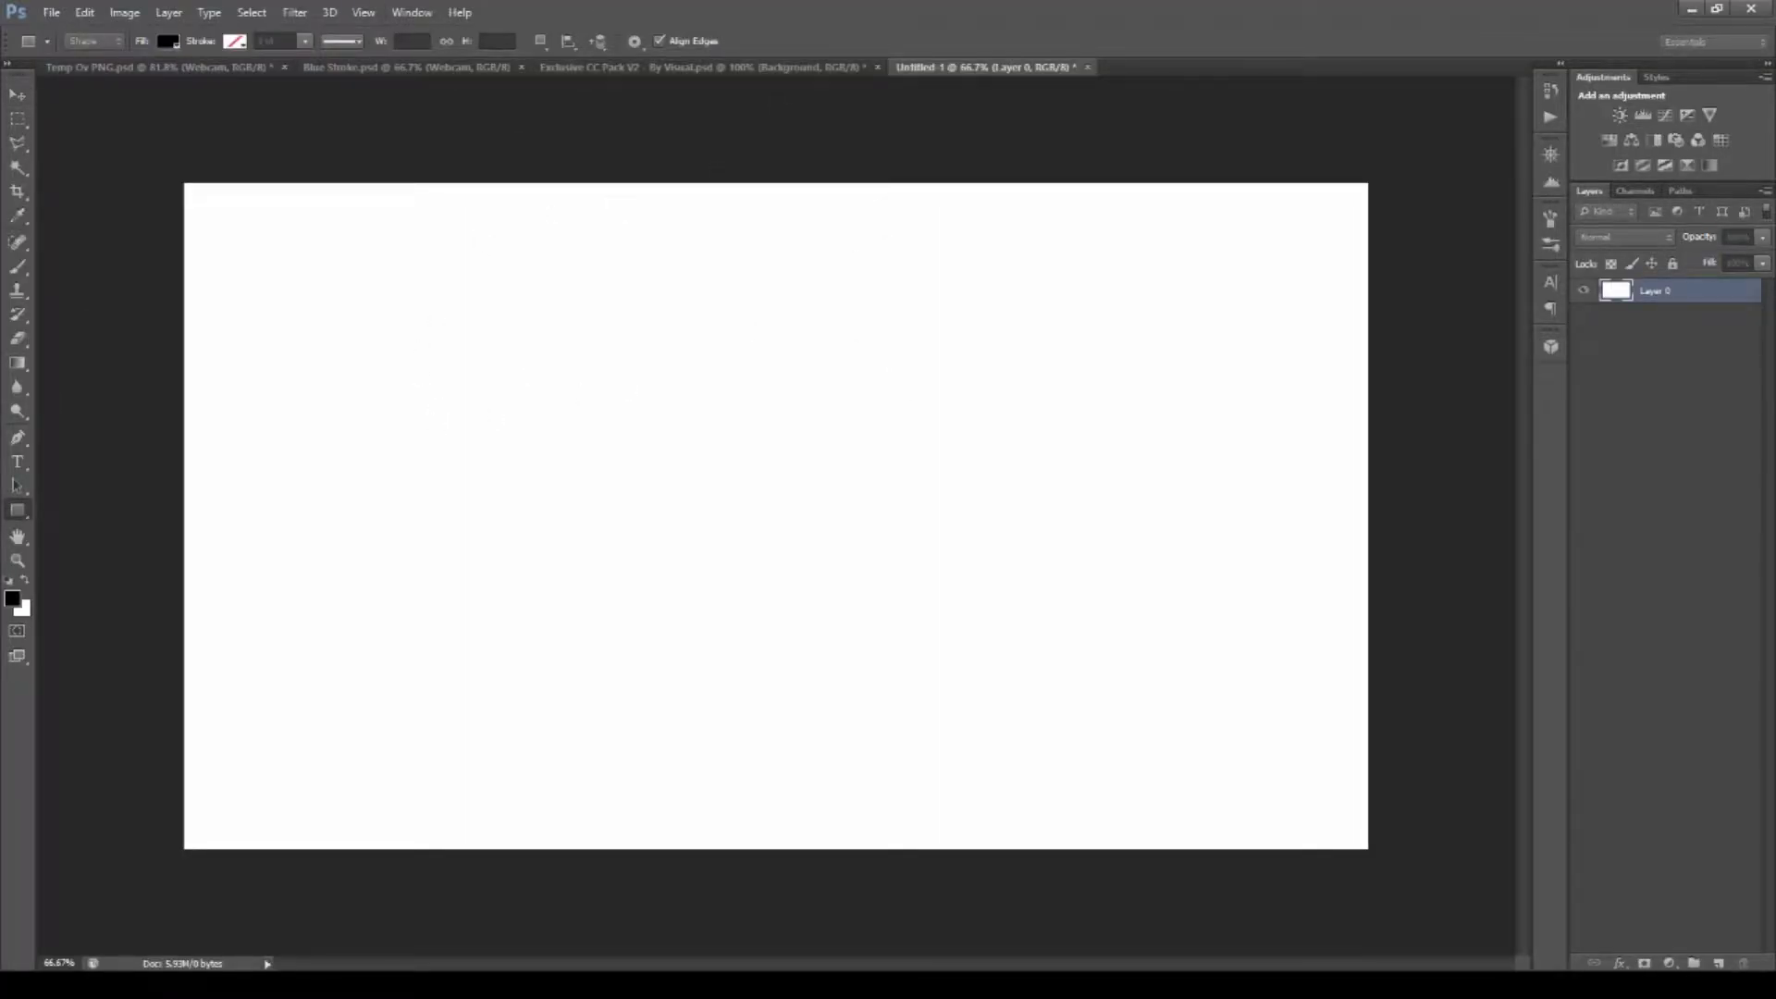
pyautogui.moveTo(541, 251); pyautogui.dragTo(1024, 304)
pyautogui.press('m')
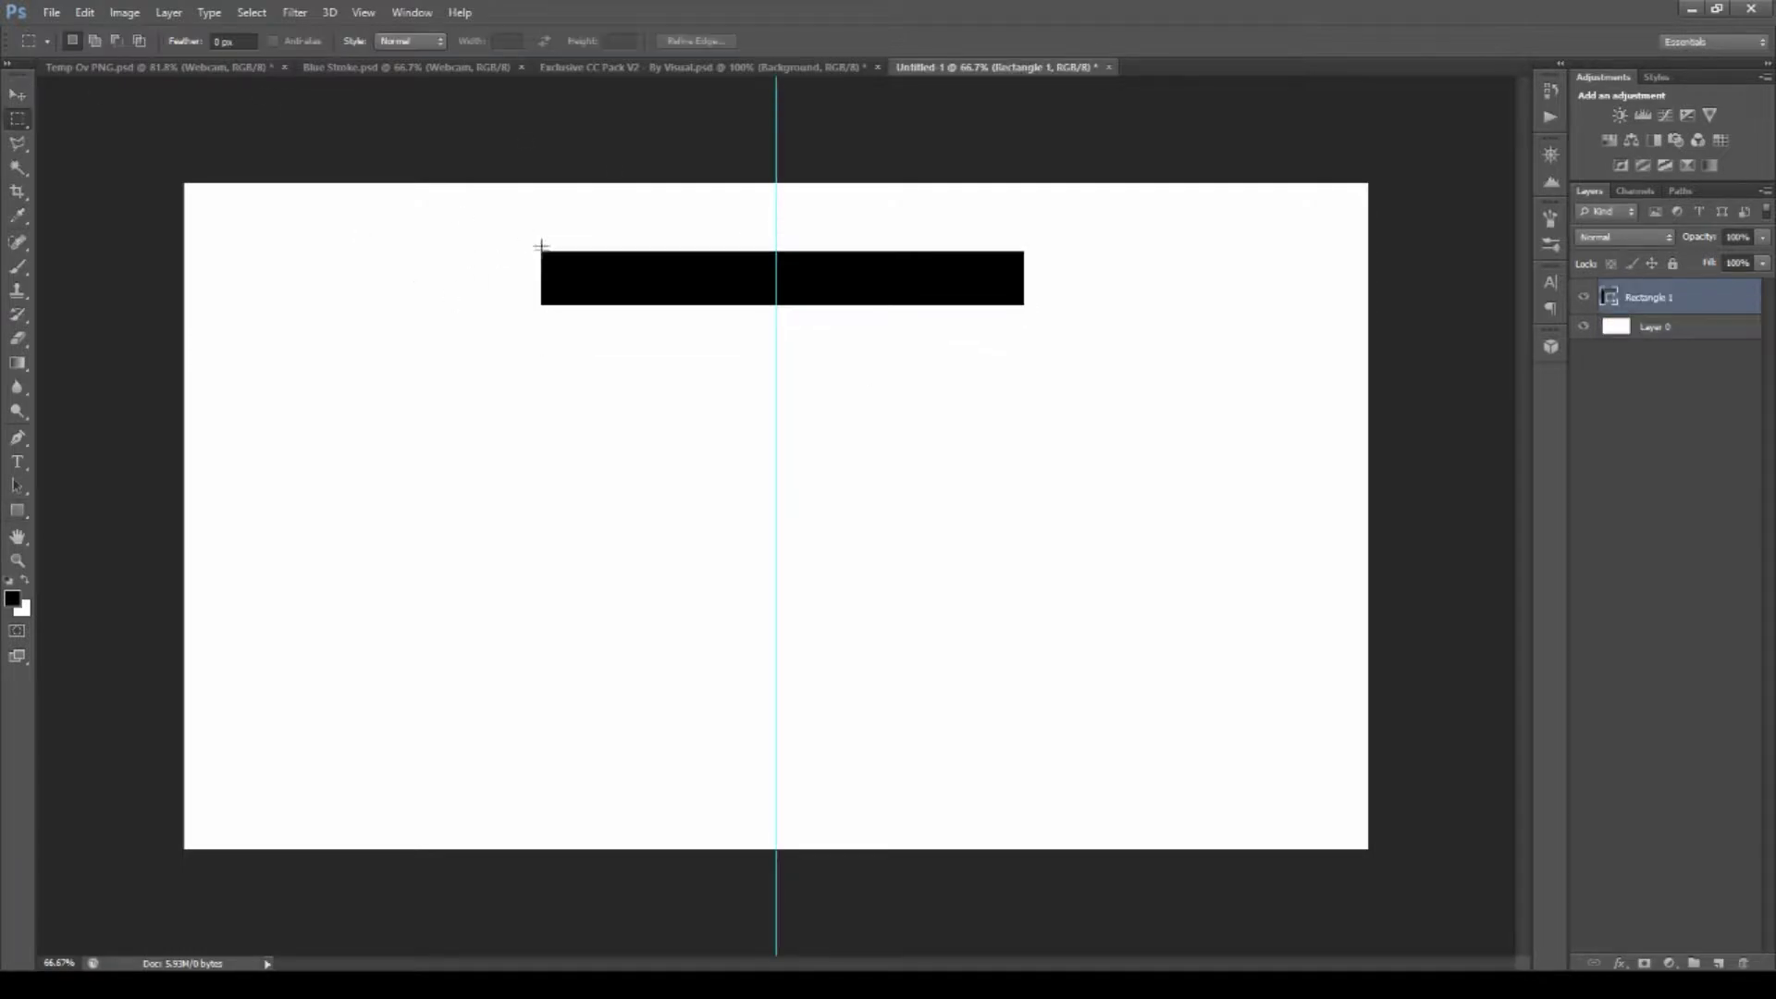
pyautogui.press('l')
pyautogui.click(543, 246)
pyautogui.click(606, 306)
pyautogui.click(450, 322)
pyautogui.click(530, 232)
pyautogui.click(546, 244)
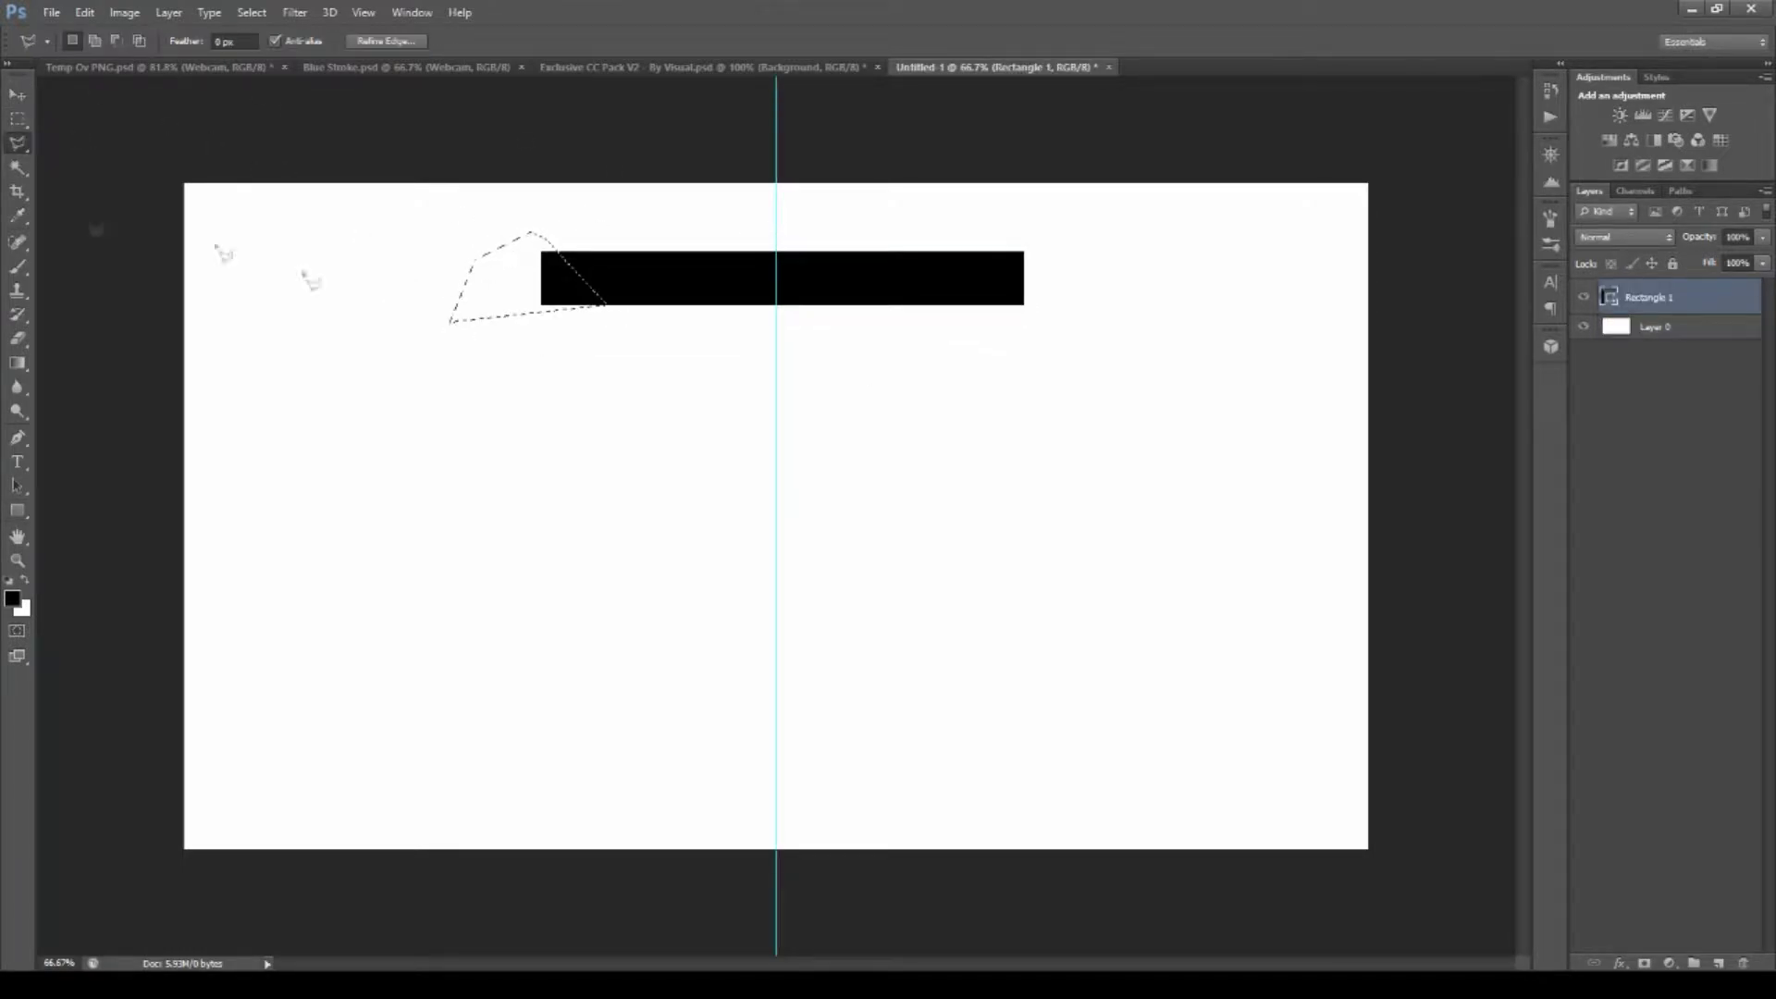
pyautogui.press('m')
pyautogui.moveTo(503, 282); pyautogui.dragTo(505, 286)
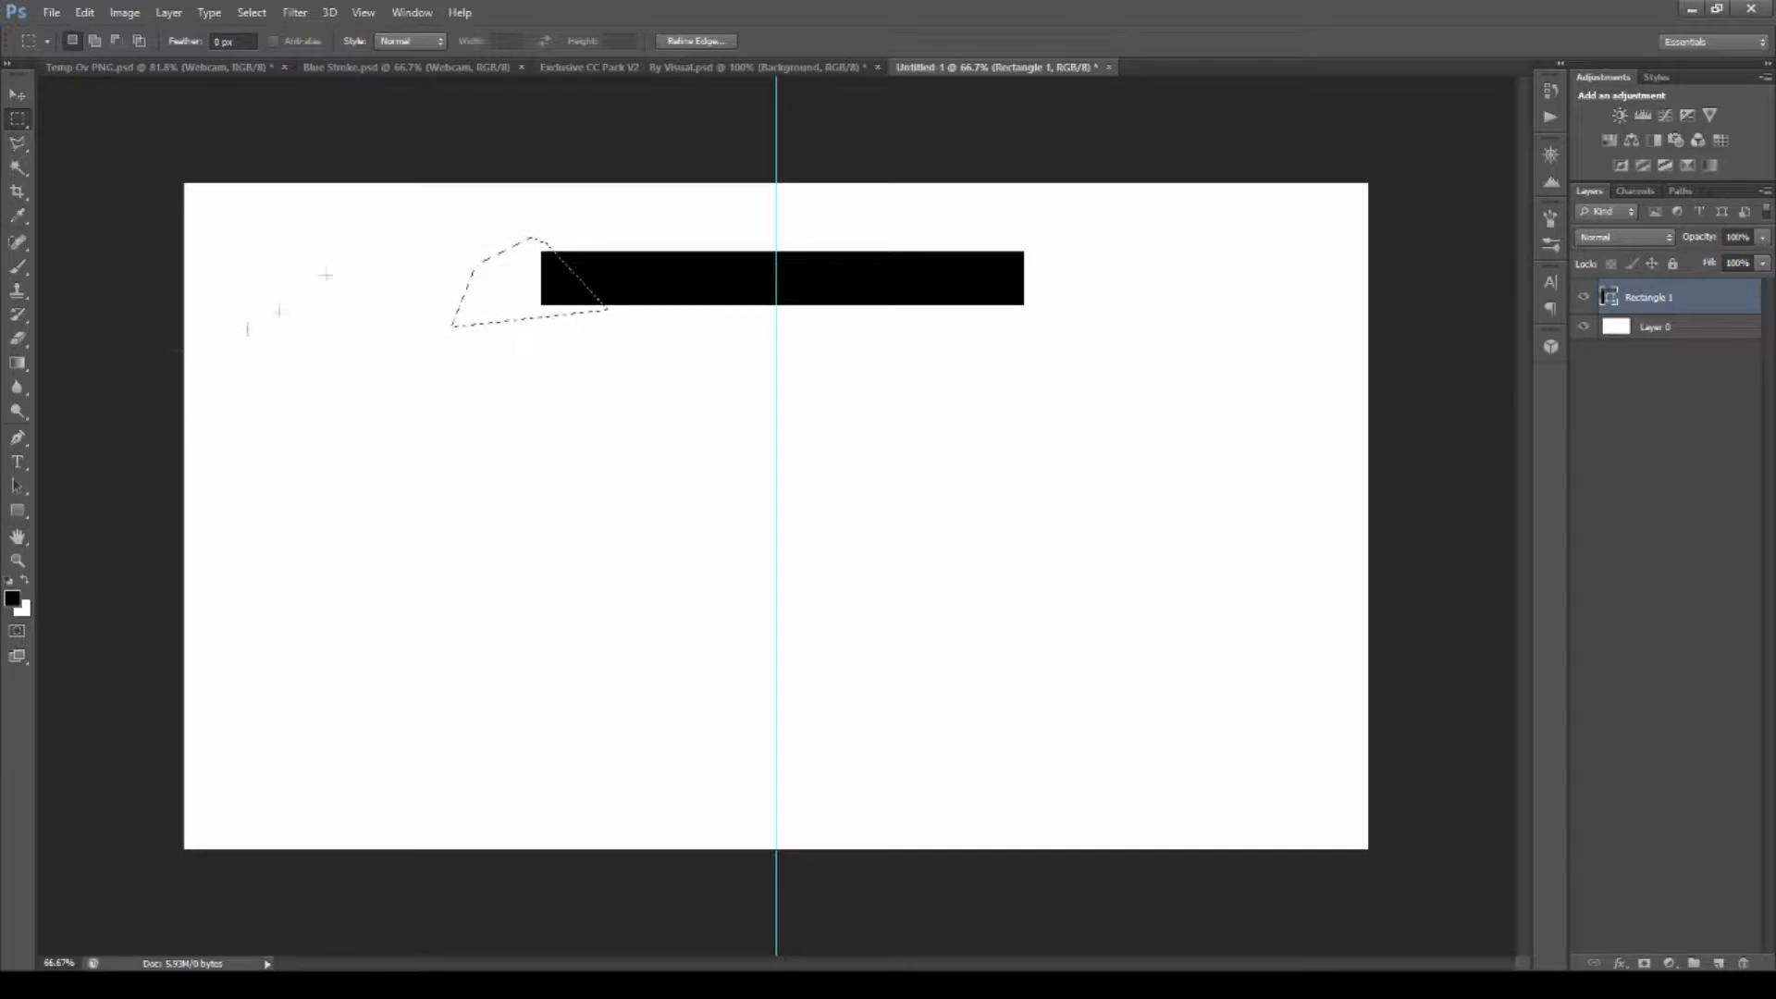
pyautogui.press('Delete')
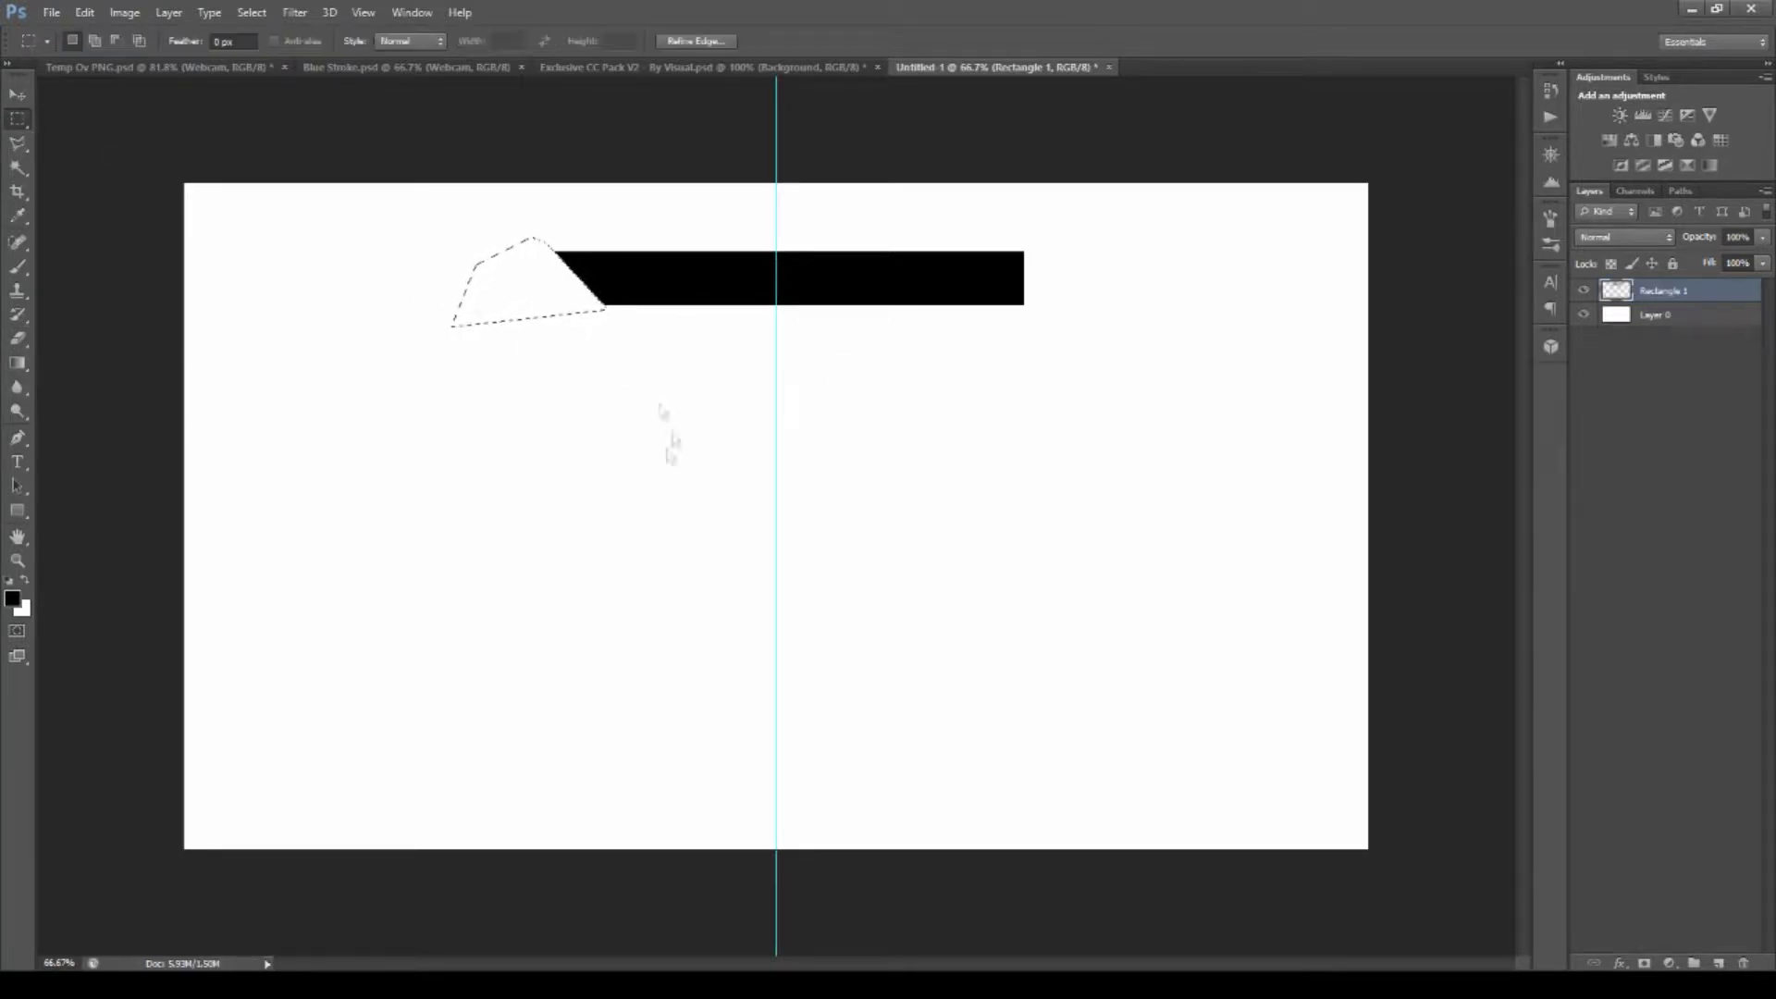
# Shift the angled selection to the bar's right end, erase that corner, and raise the trapezoid.
pyautogui.hotkey('ctrl', 't')
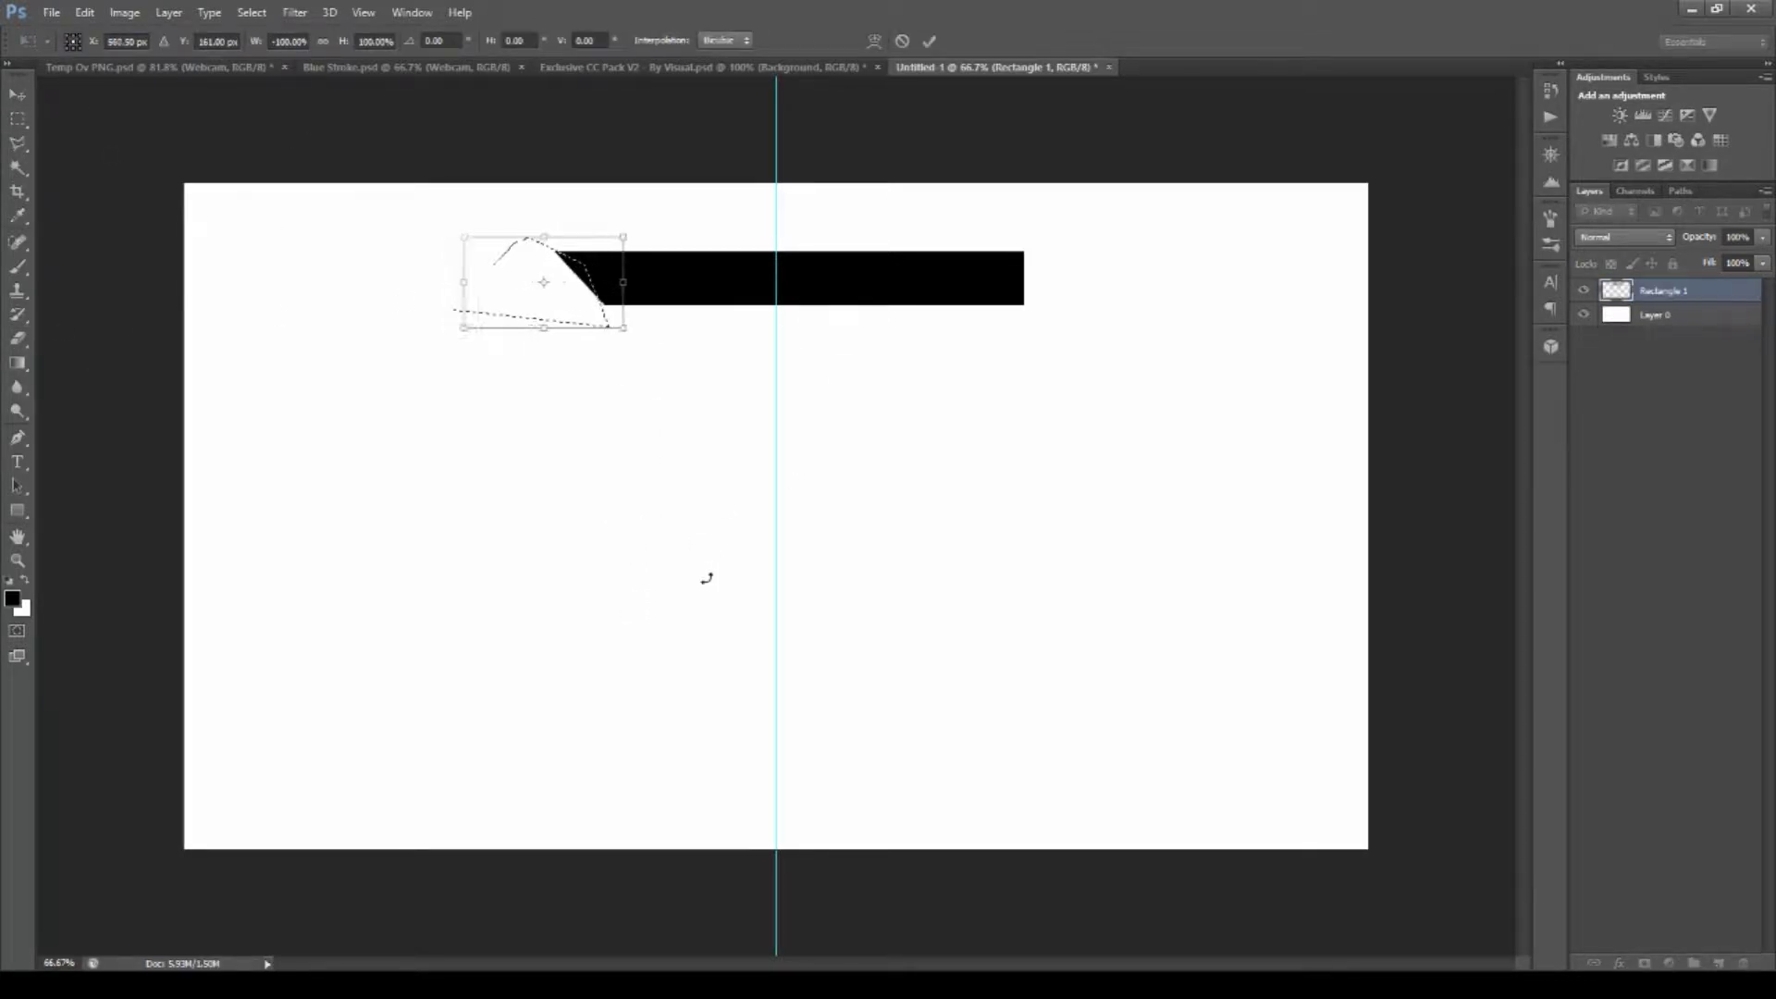
pyautogui.hotkey('shift', 'Right')
pyautogui.hotkey('shift', 'Right')
pyautogui.hotkey('shift', 'Right')
pyautogui.hotkey('shift', 'Right')
pyautogui.hotkey('shift', 'Right')
pyautogui.hotkey('shift', 'Right')
pyautogui.hotkey('shift', 'Right')
pyautogui.hotkey('shift', 'Right')
pyautogui.hotkey('shift', 'Right')
pyautogui.hotkey('shift', 'Right')
pyautogui.hotkey('shift', 'Right')
pyautogui.hotkey('shift', 'Right')
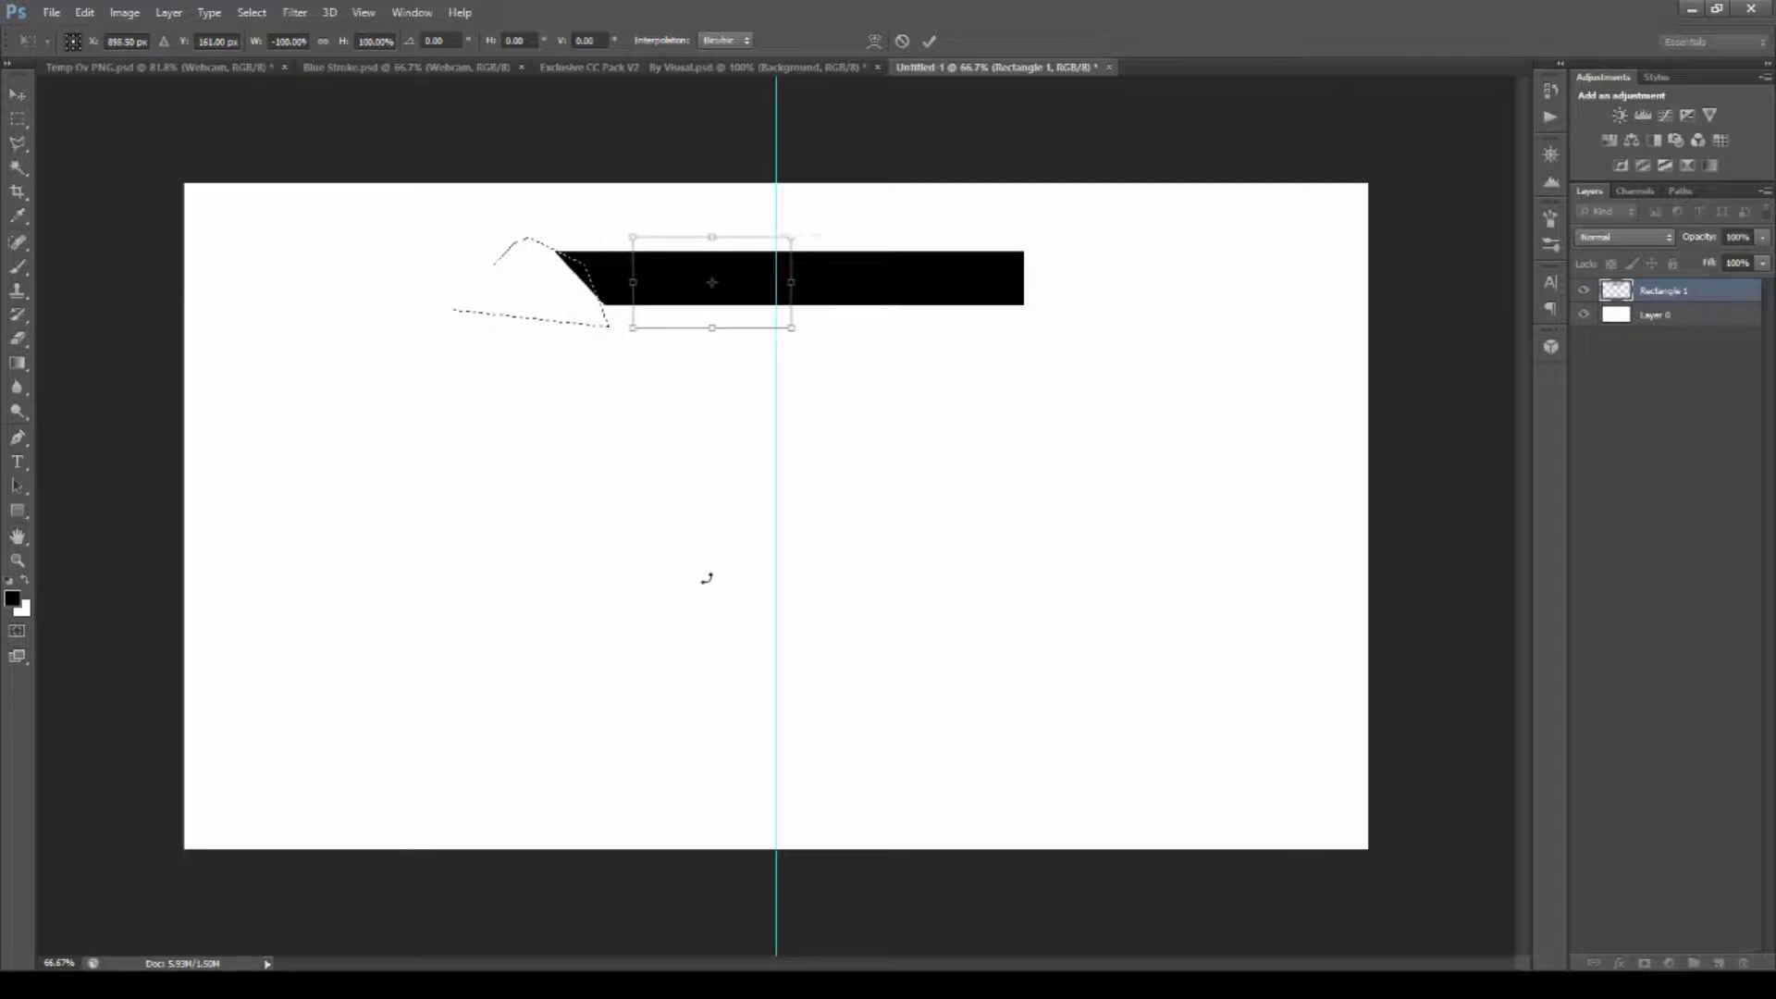
pyautogui.hotkey('shift', 'Right')
pyautogui.hotkey('shift', 'Right')
pyautogui.hotkey('shift', 'Right')
pyautogui.hotkey('shift', 'Right')
pyautogui.hotkey('shift', 'Right')
pyautogui.hotkey('shift', 'Right')
pyautogui.hotkey('shift', 'Right')
pyautogui.hotkey('shift', 'Right')
pyautogui.hotkey('shift', 'Right')
pyautogui.hotkey('shift', 'Right')
pyautogui.hotkey('shift', 'Right')
pyautogui.hotkey('shift', 'Right')
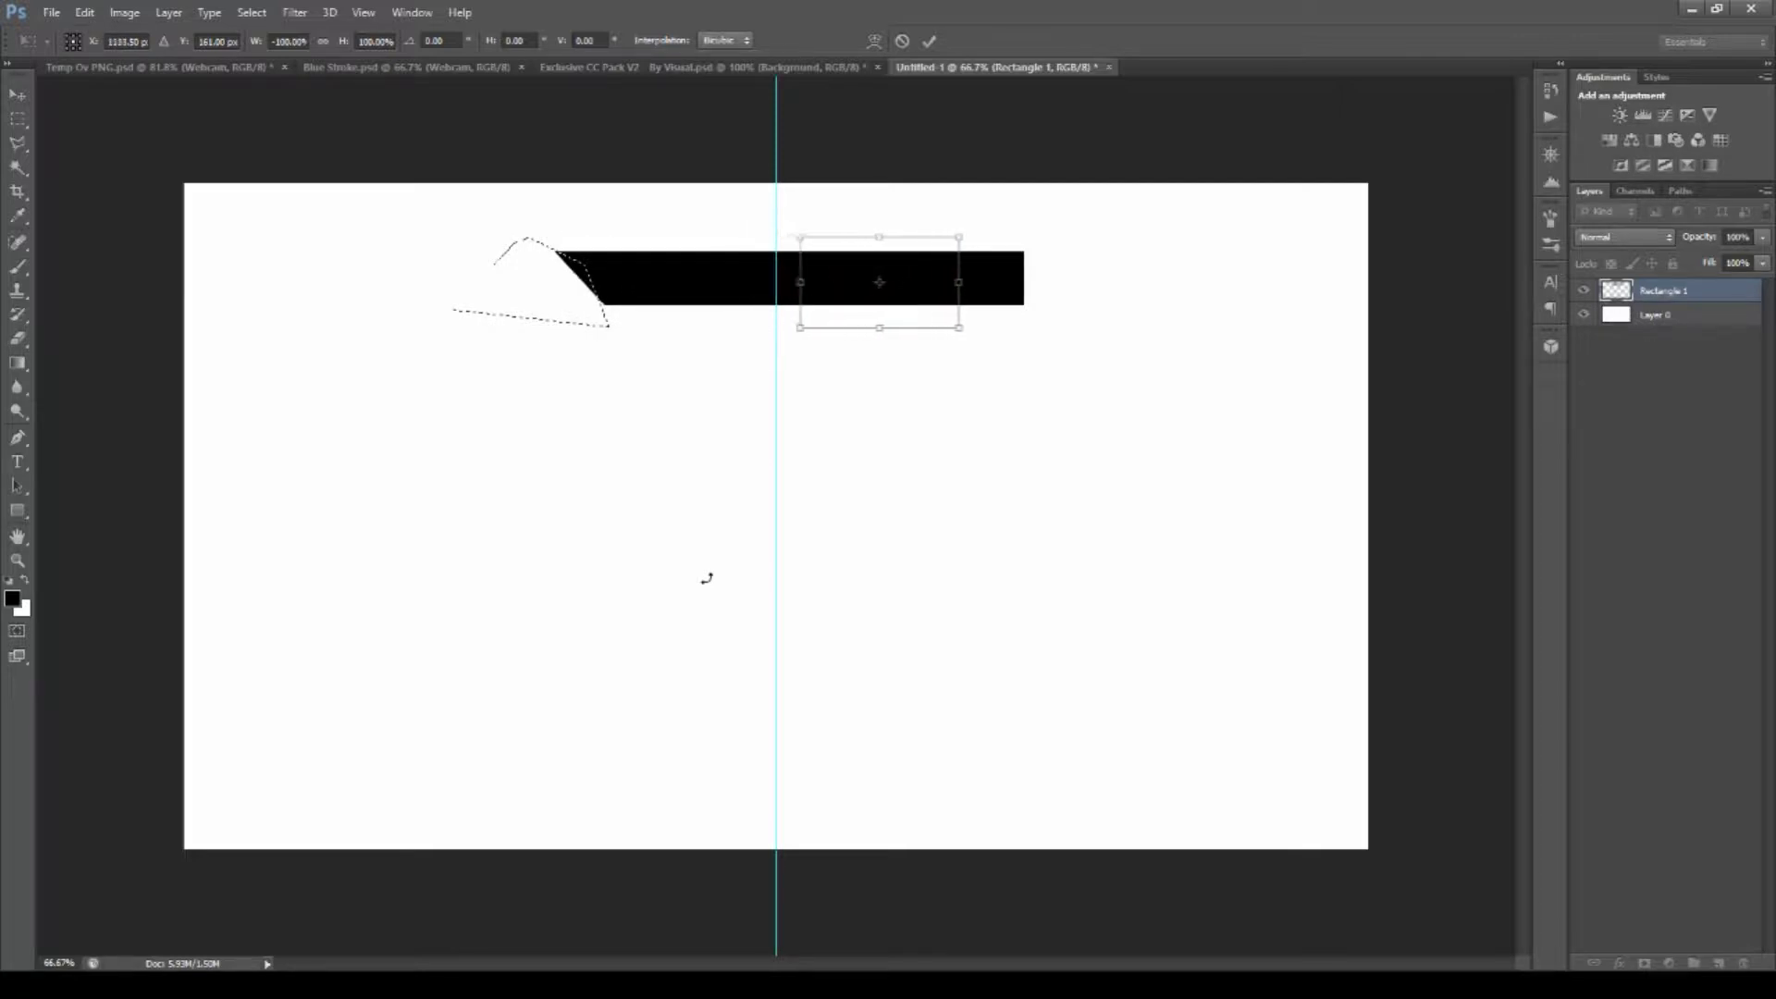
pyautogui.hotkey('shift', 'Right')
pyautogui.hotkey('shift', 'Right')
pyautogui.hotkey('shift', 'Right')
pyautogui.hotkey('shift', 'Right')
pyautogui.hotkey('shift', 'Right')
pyautogui.hotkey('shift', 'Right')
pyautogui.hotkey('shift', 'Right')
pyautogui.hotkey('shift', 'Right')
pyautogui.hotkey('shift', 'Right')
pyautogui.hotkey('shift', 'Right')
pyautogui.hotkey('shift', 'Right')
pyautogui.hotkey('shift', 'Right')
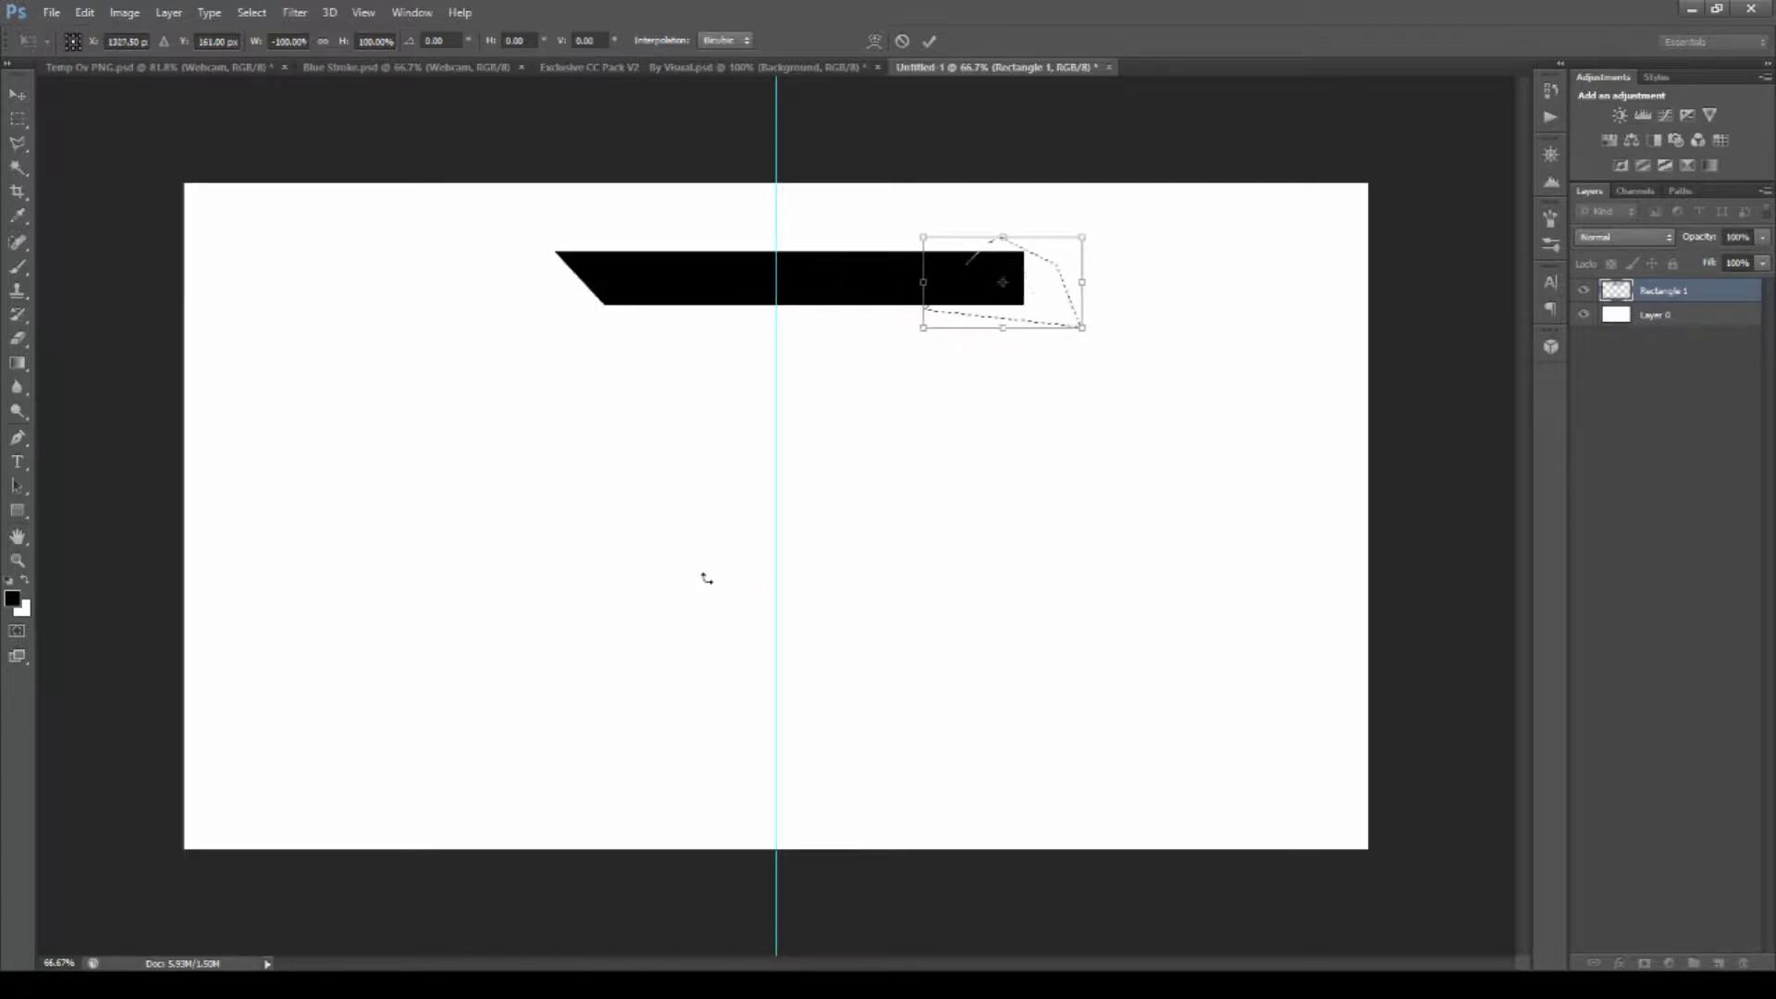
pyautogui.hotkey('shift', 'Right')
pyautogui.hotkey('shift', 'Right')
pyautogui.hotkey('shift', 'Right')
pyautogui.hotkey('shift', 'Right')
pyautogui.press('Return')
pyautogui.press('e')
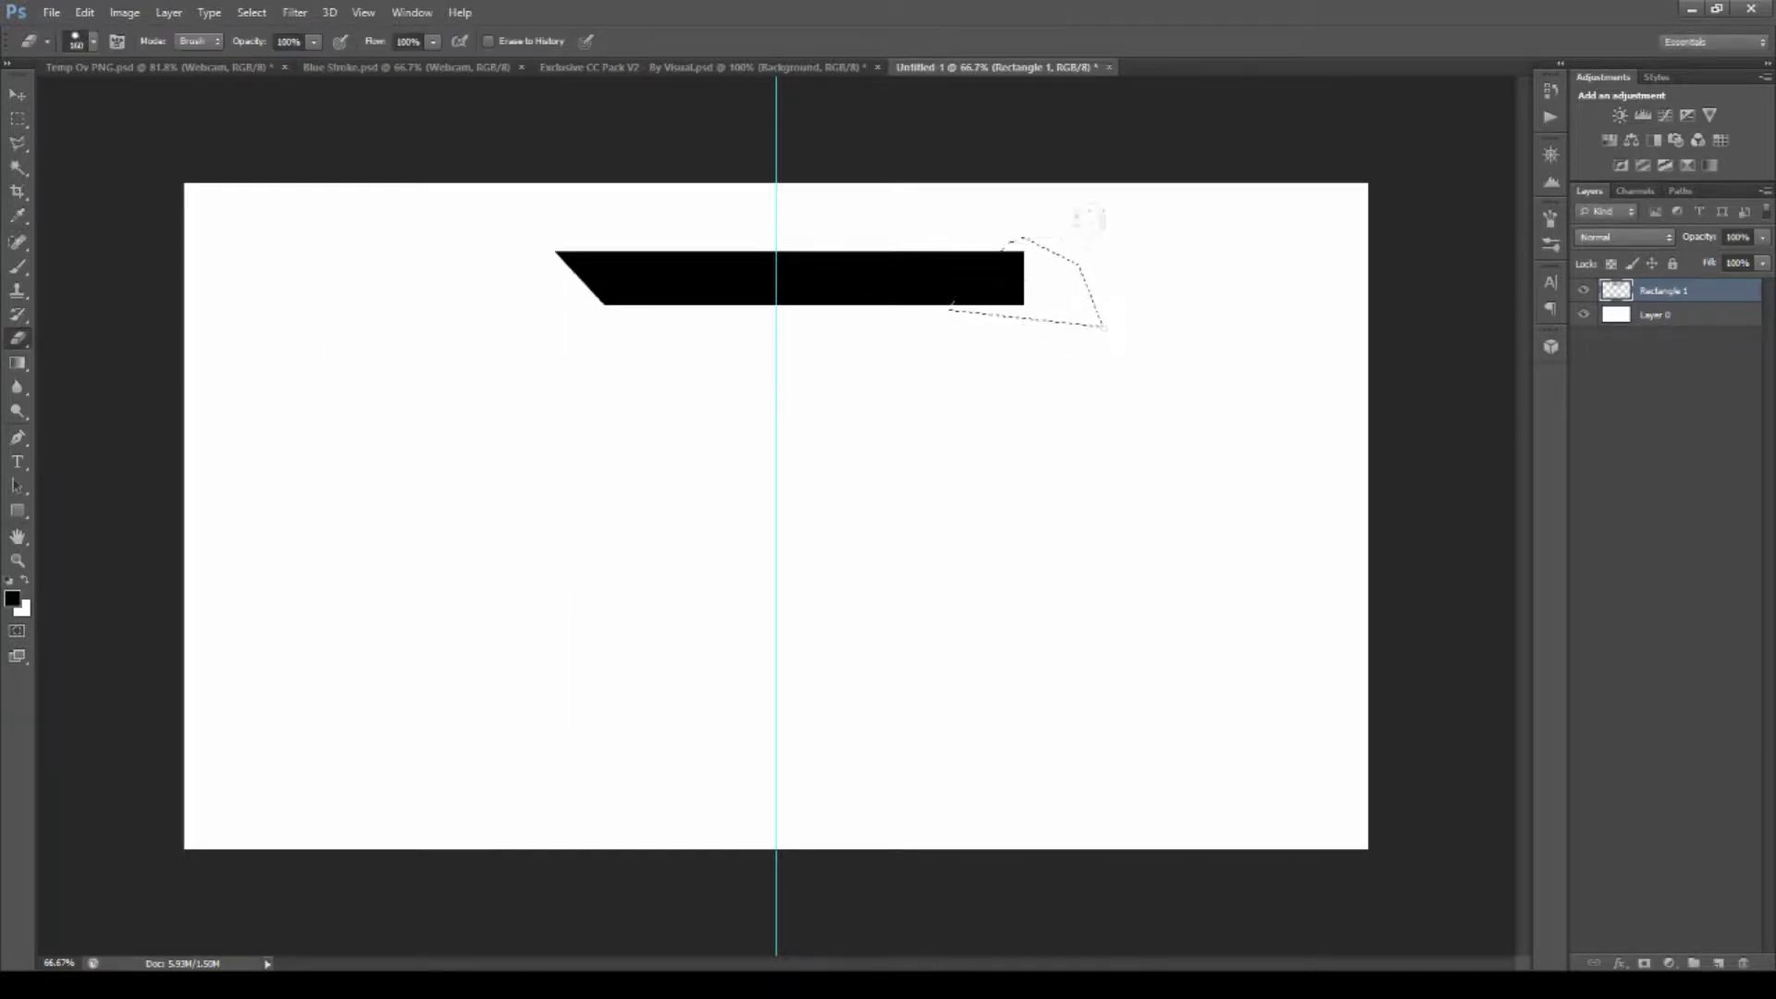
pyautogui.press('Delete')
pyautogui.press('m')
pyautogui.hotkey('ctrl', 'd')
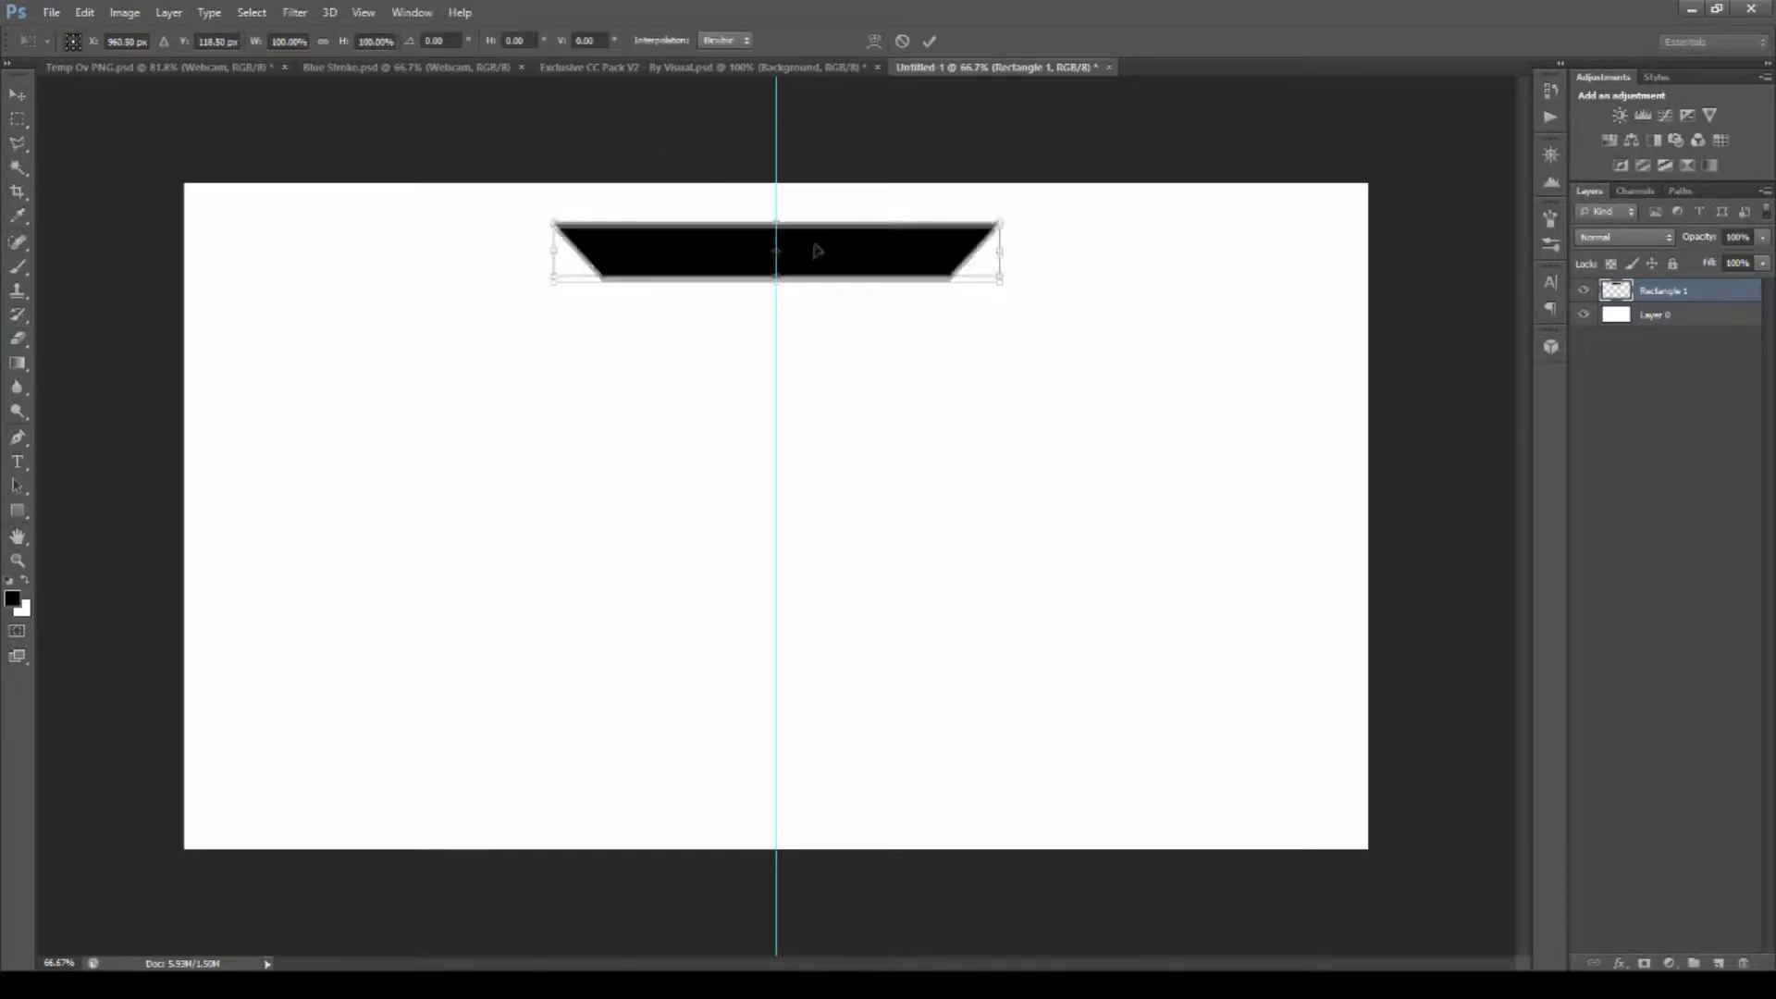
pyautogui.moveTo(814, 268); pyautogui.dragTo(814, 227)
pyautogui.press('v')
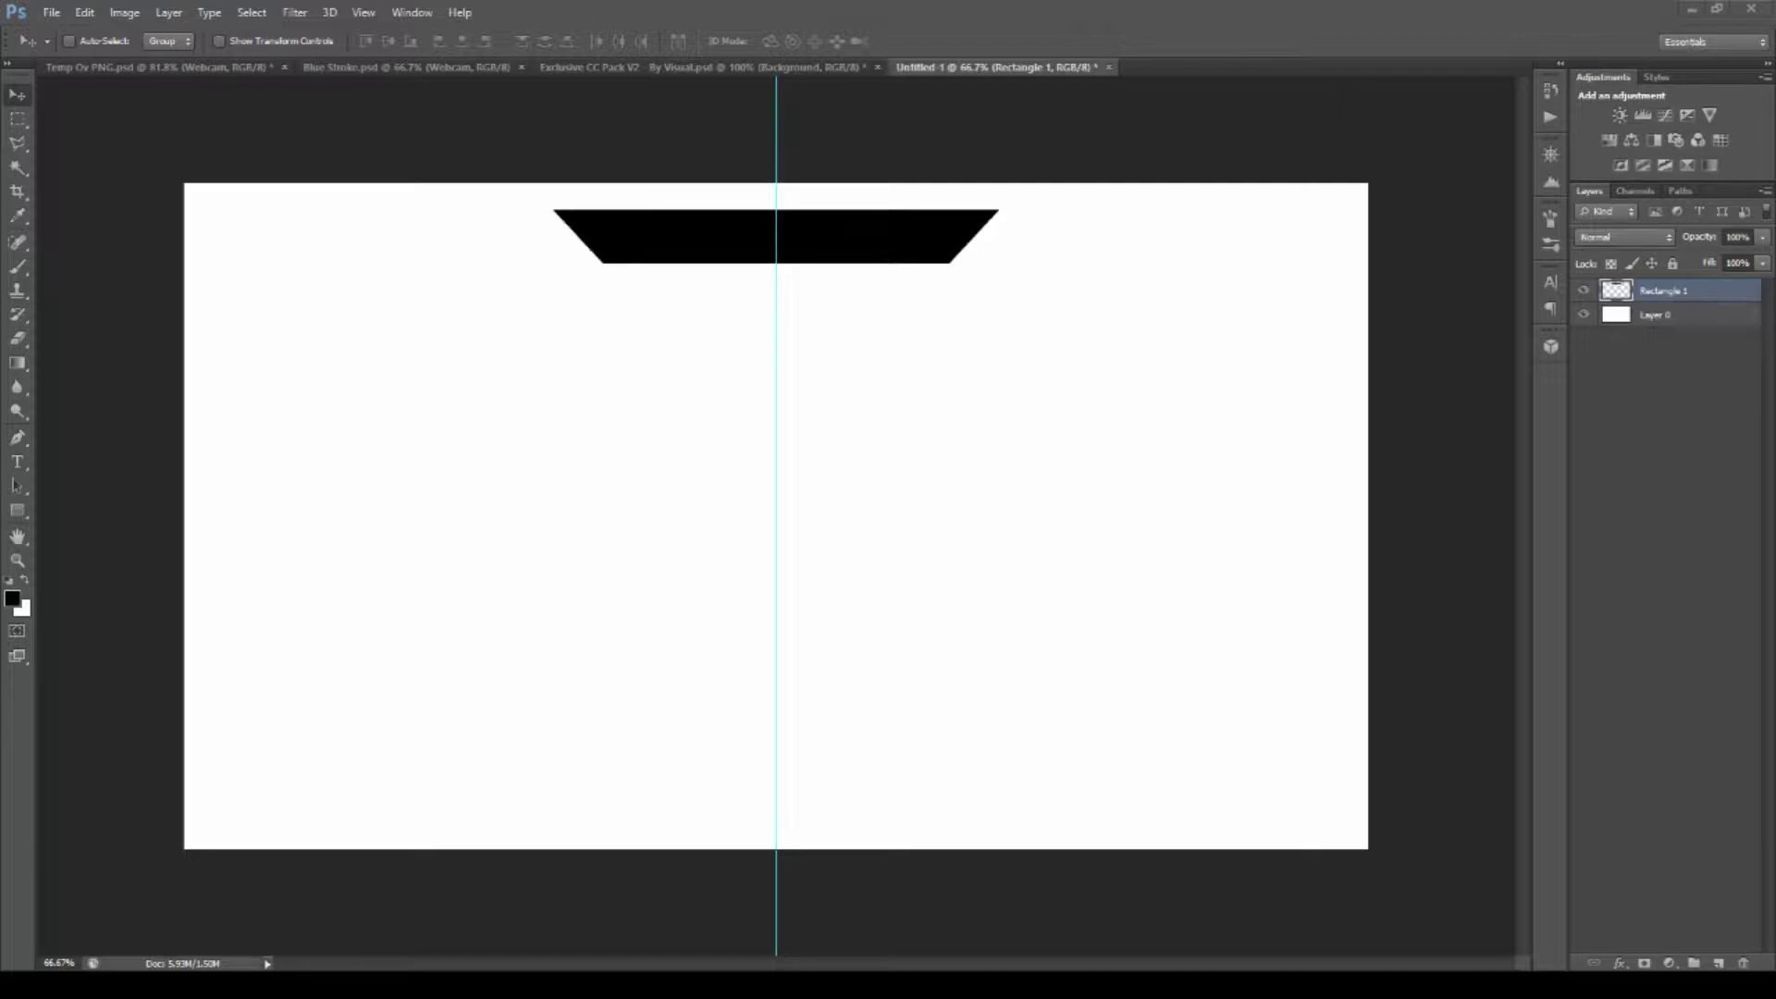
# Apply a dark navy gradient overlay to the trapezoid banner and duplicate its layer.
pyautogui.click(846, 314)
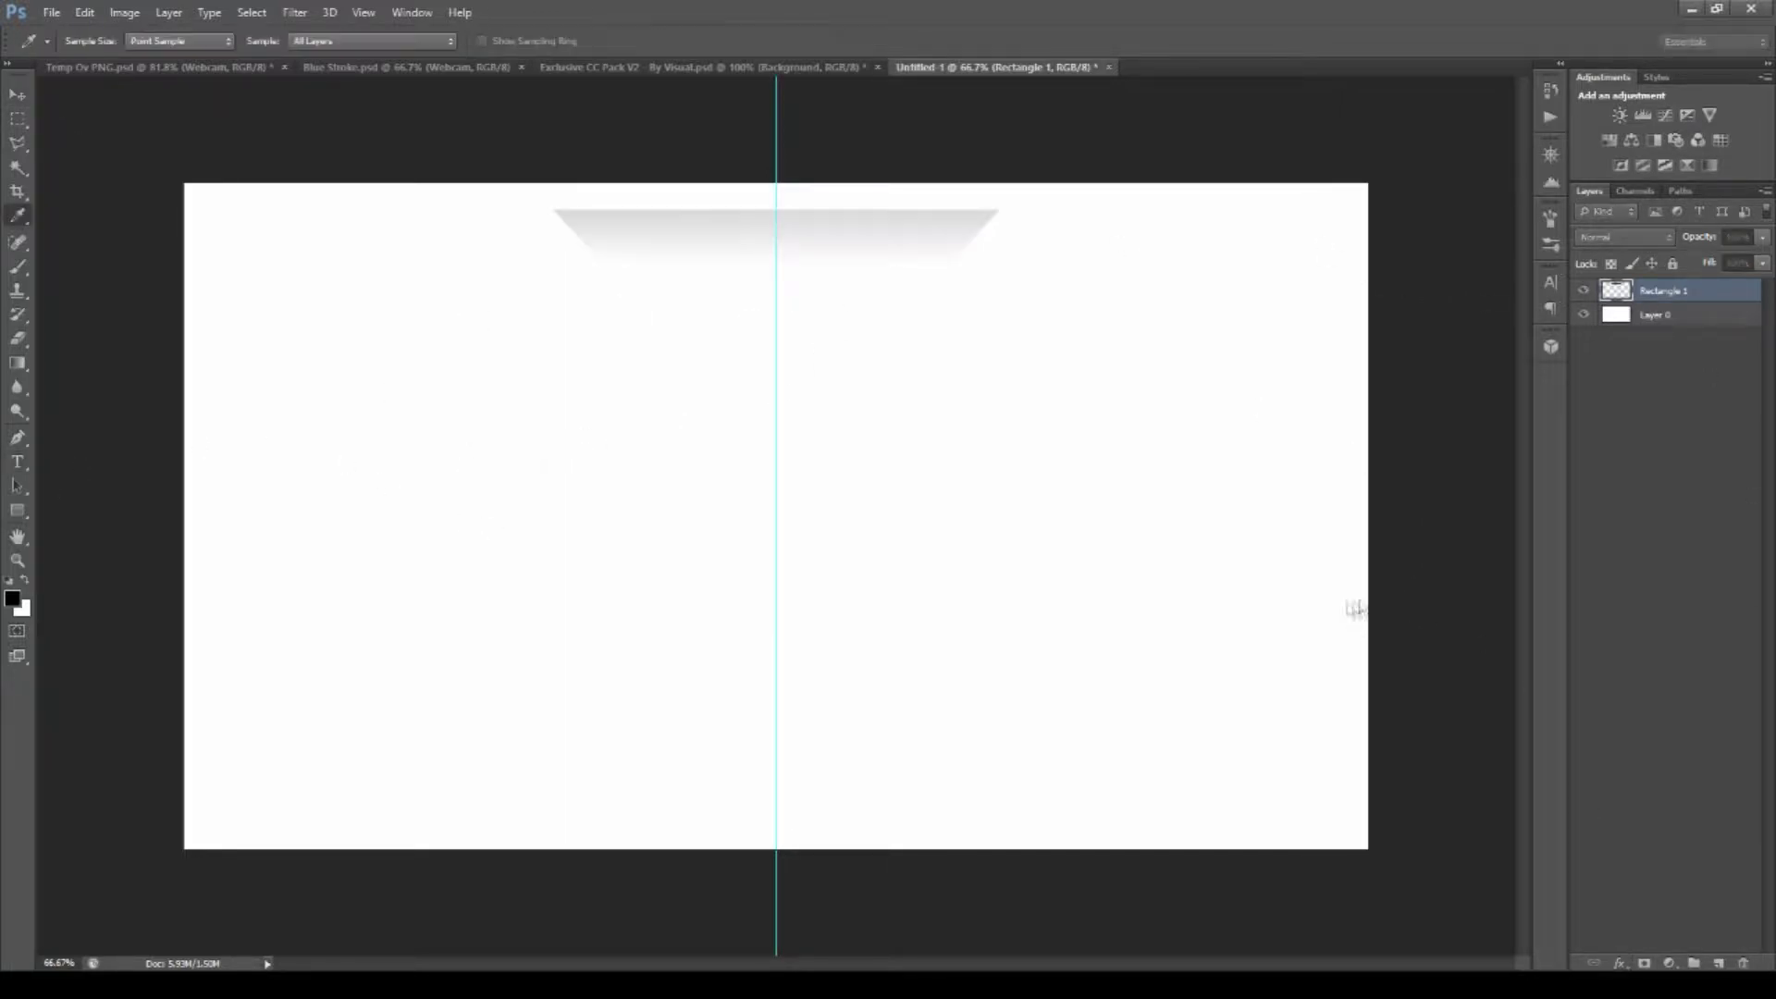
pyautogui.click(1453, 693)
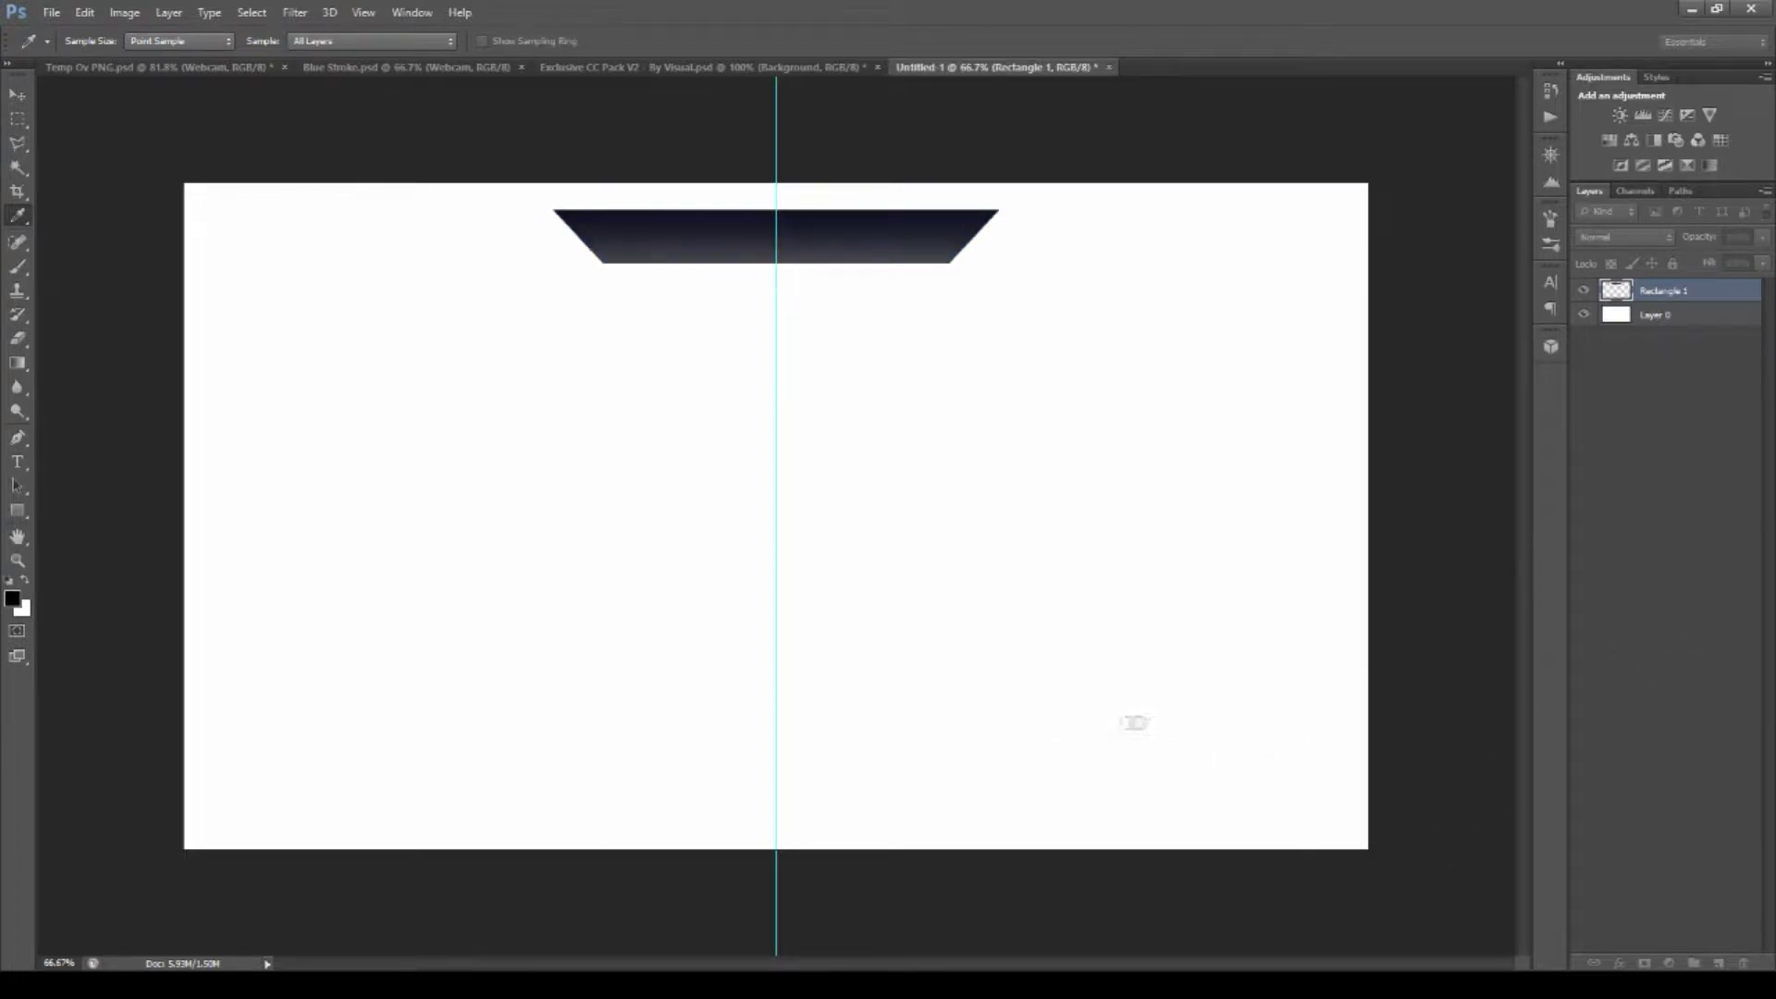
# Duplicate the banner and give the original Rectangle 1 a lighter gradient and inner glow.
pyautogui.press('v')
pyautogui.hotkey('ctrl', 'j')
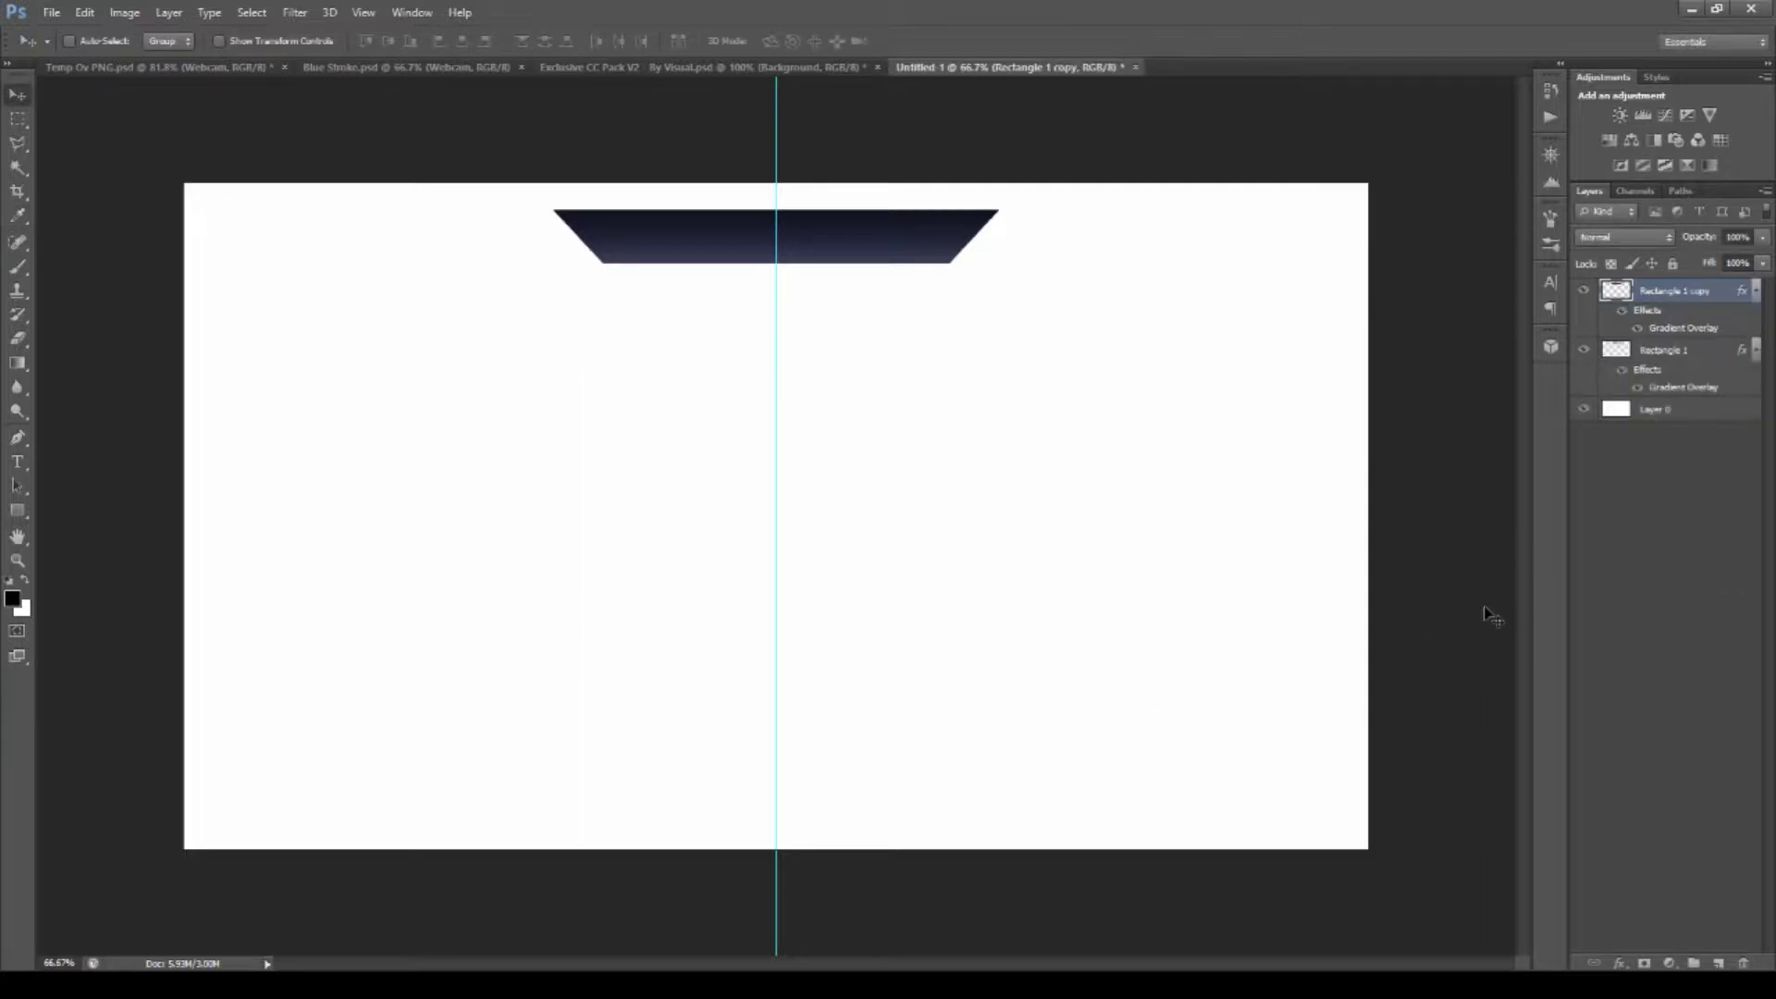
pyautogui.click(1665, 316)
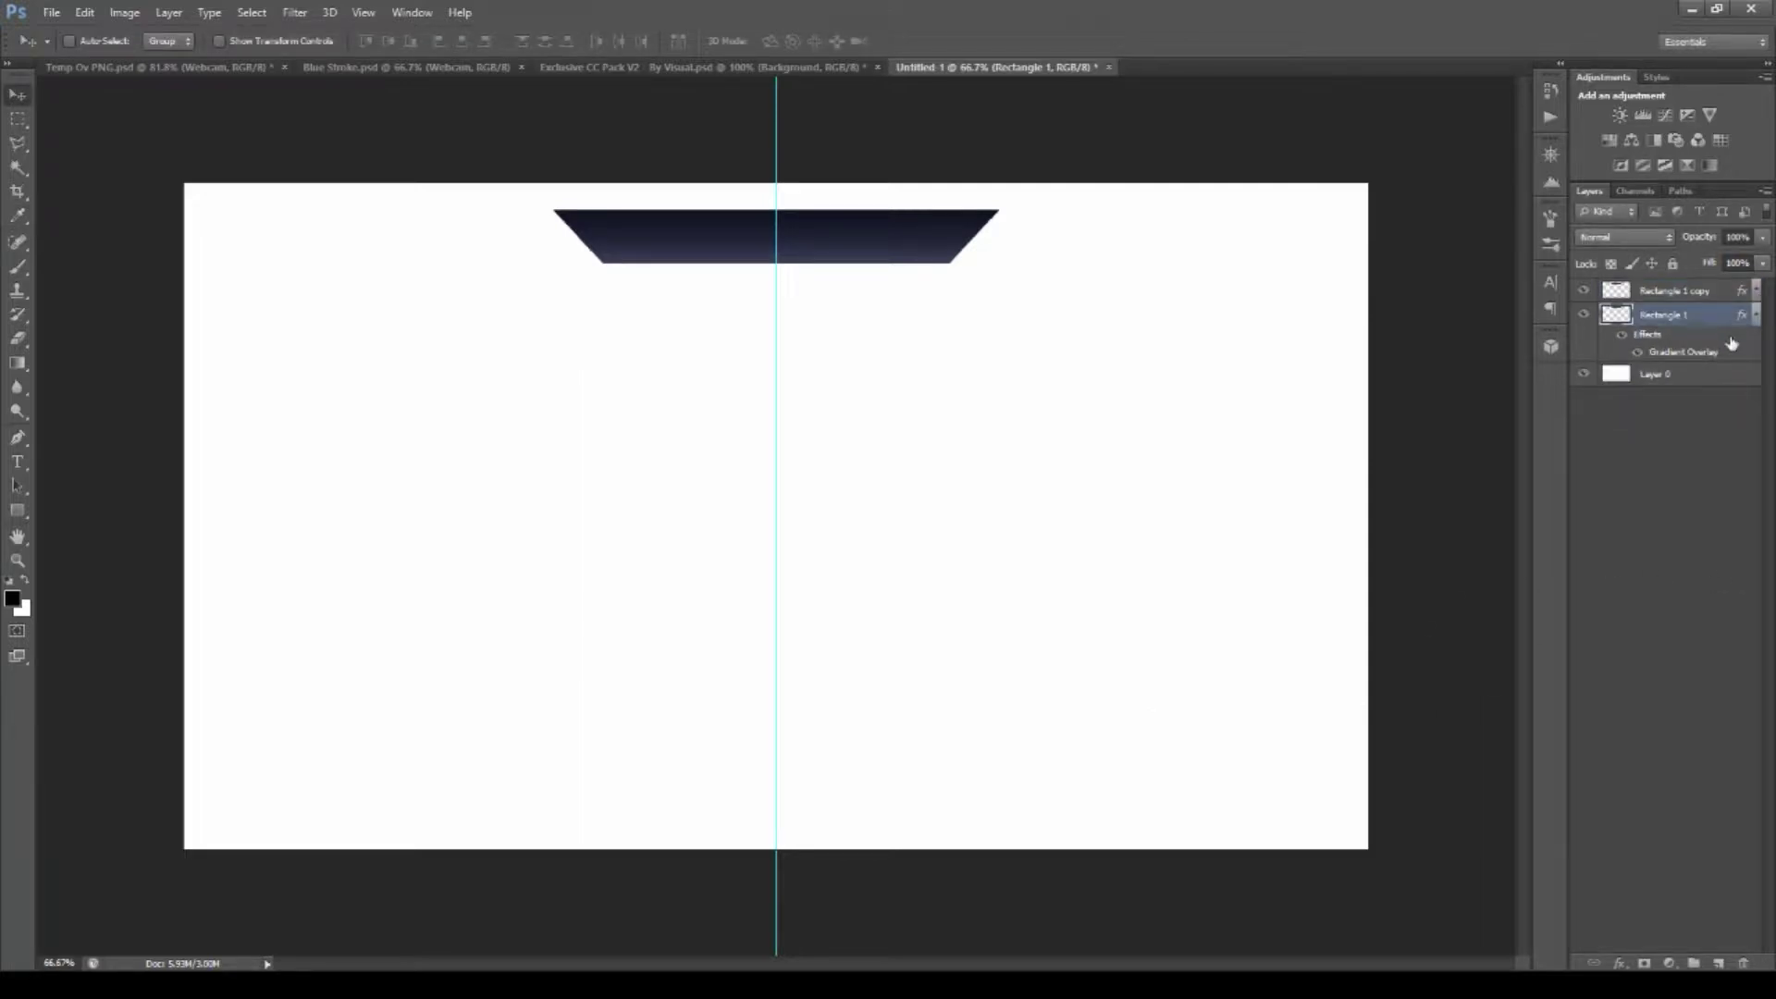
pyautogui.hotkey('shift', 'Right')
pyautogui.hotkey('shift', 'Right')
pyautogui.hotkey('shift', 'Right')
pyautogui.hotkey('shift', 'Right')
pyautogui.press('i')
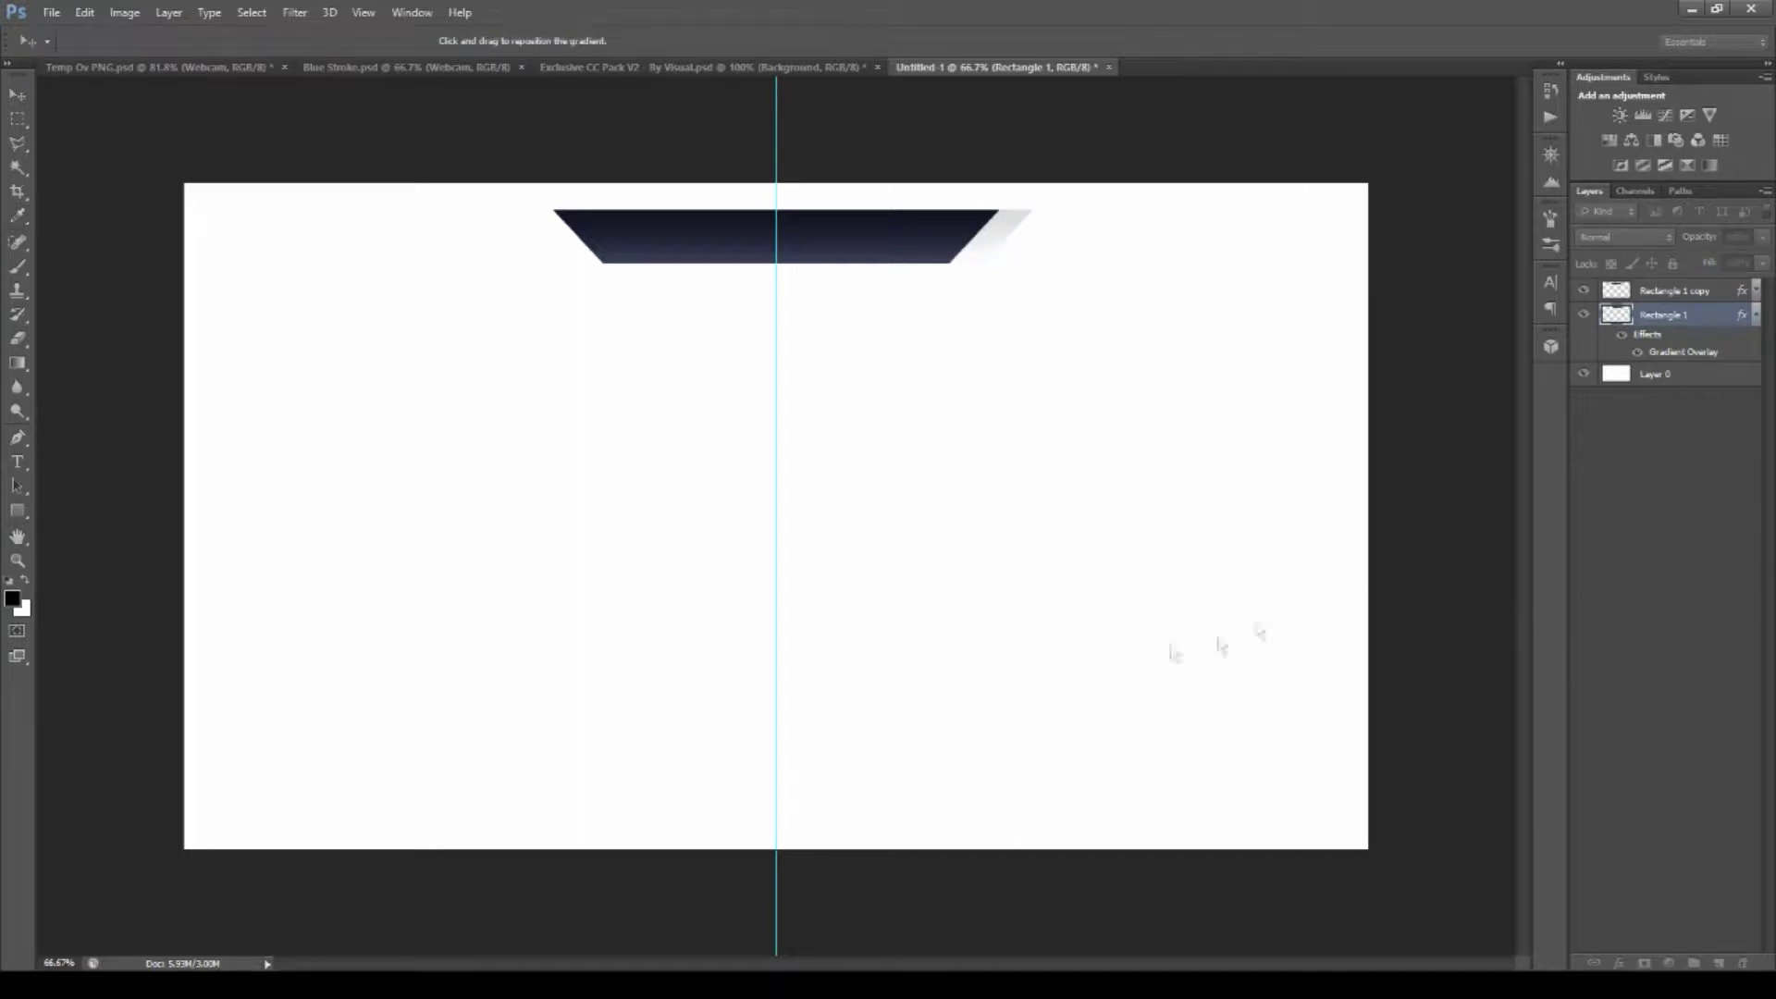
pyautogui.press('Return')
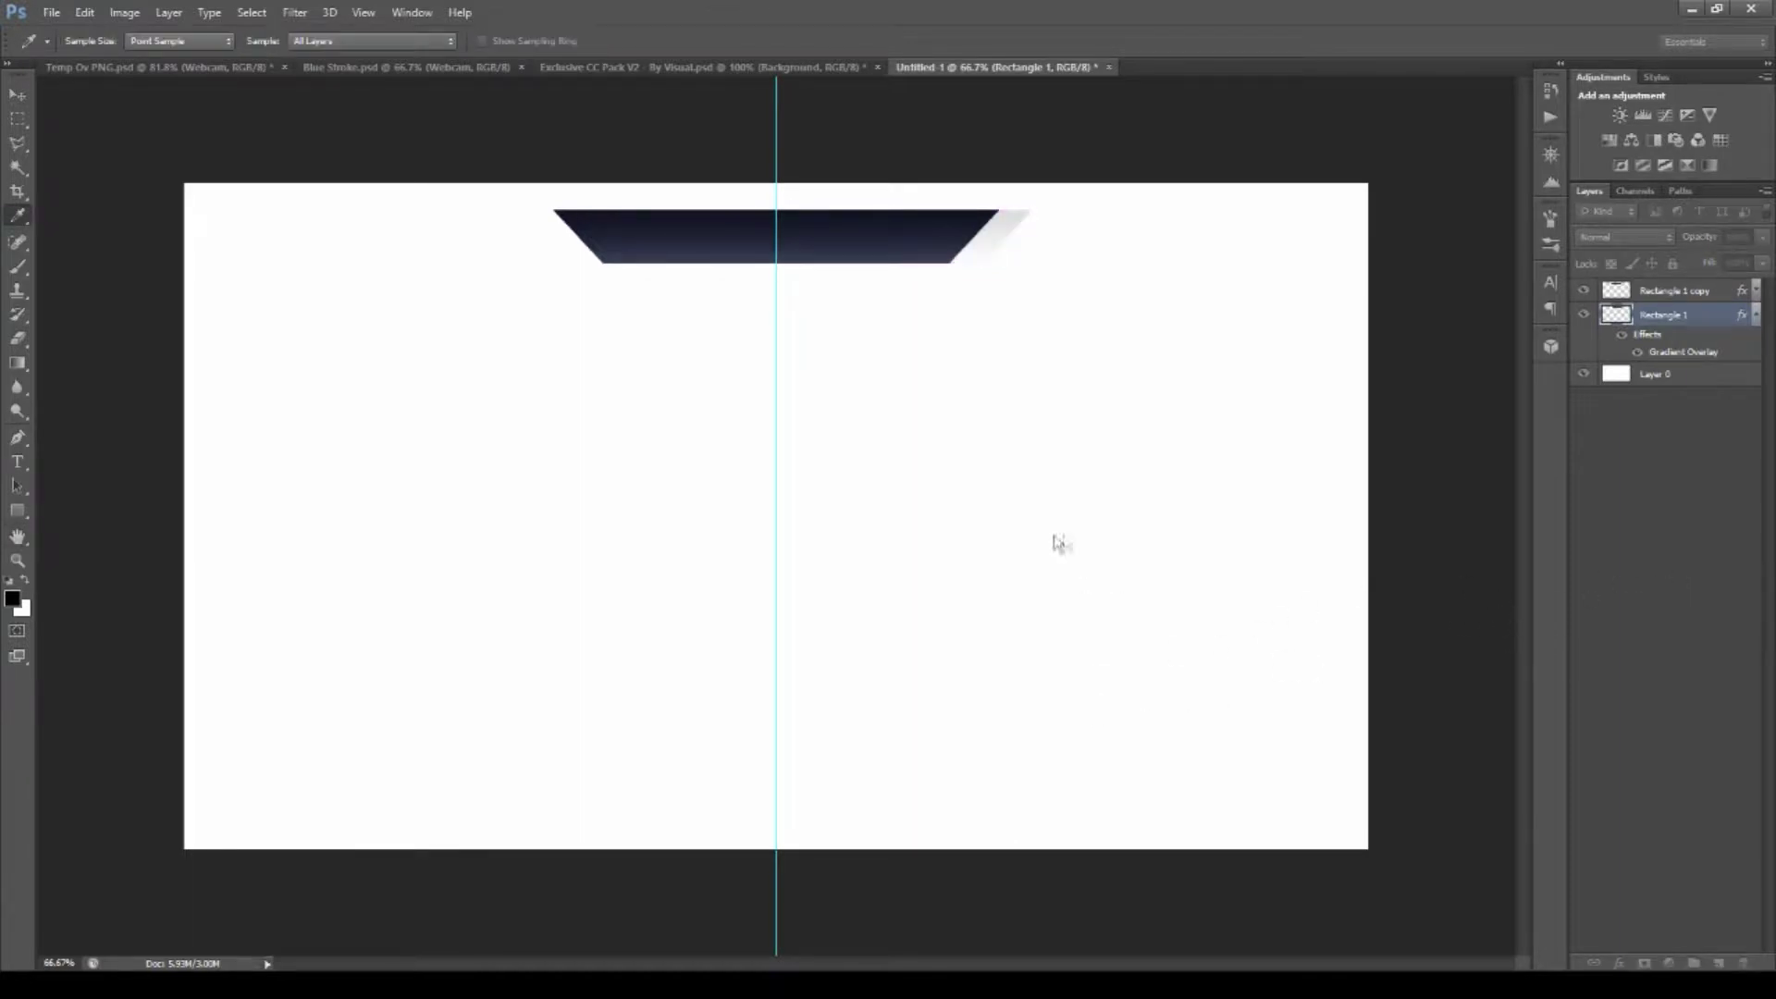
pyautogui.moveTo(1682, 352); pyautogui.dragTo(1600, 407)
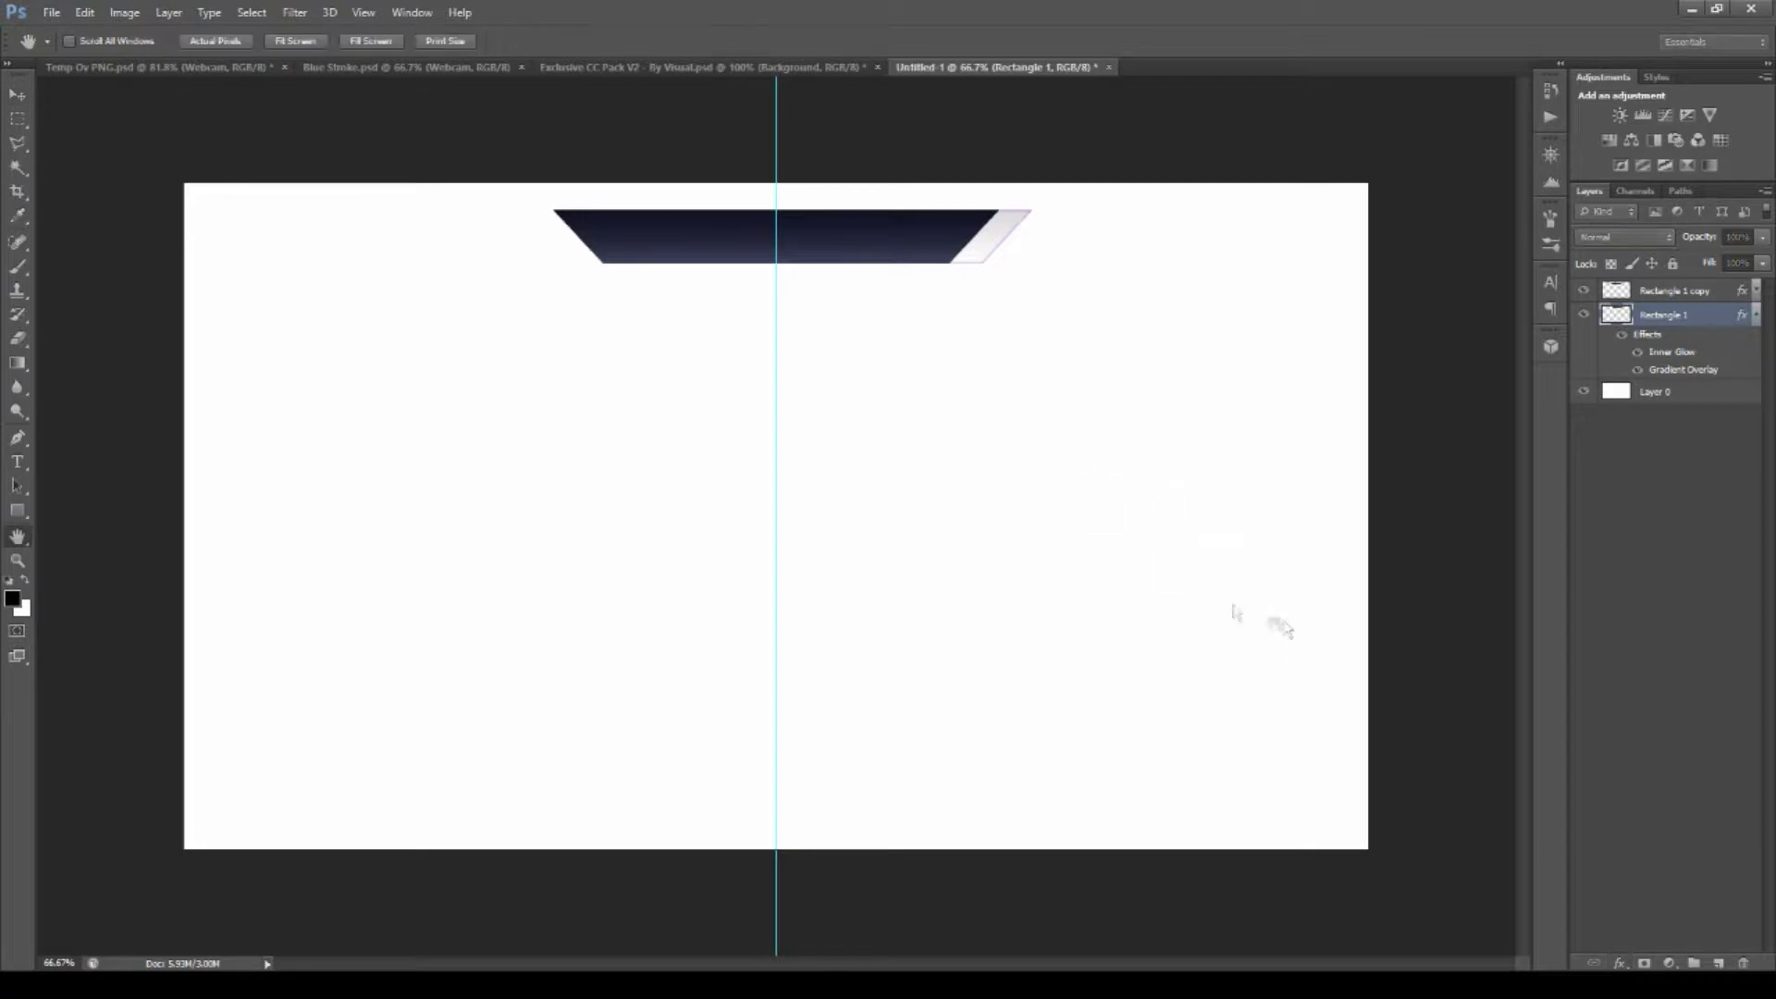
pyautogui.press('i')
# Widen the lower banner so it sits just behind the navy copy.
pyautogui.press('v')
pyautogui.click(1583, 392)
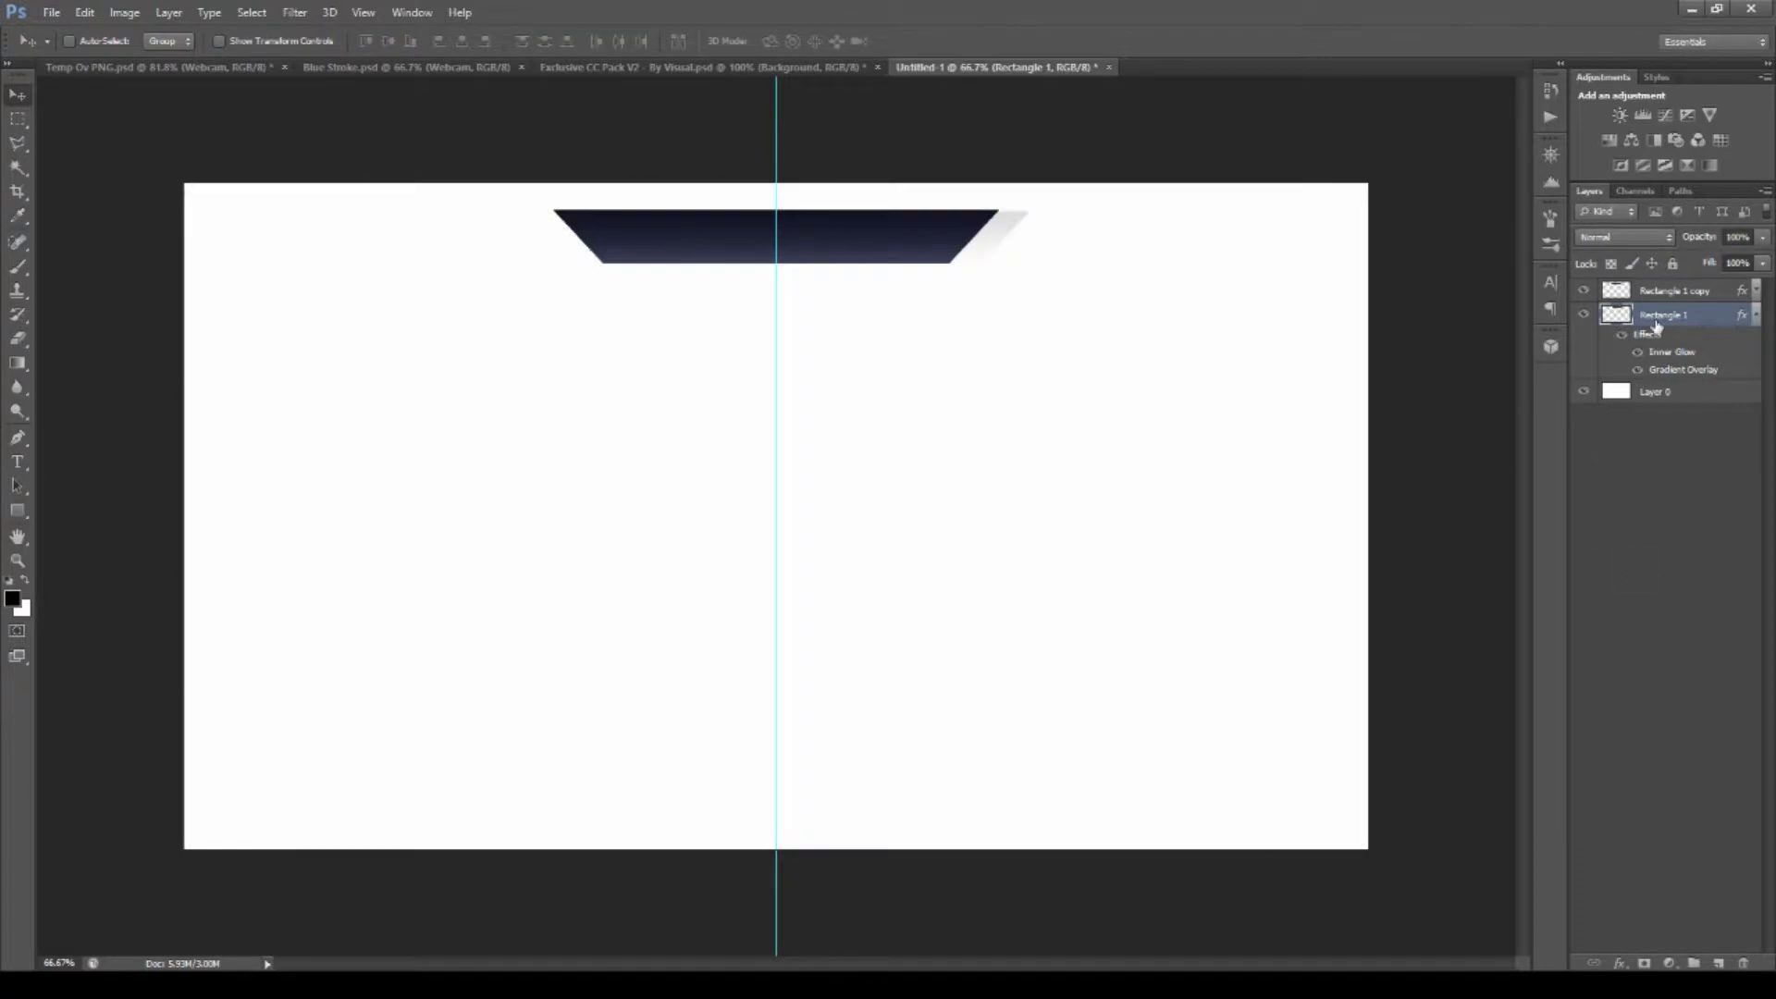
pyautogui.hotkey('ctrl', 't')
pyautogui.moveTo(586, 237); pyautogui.dragTo(550, 237)
pyautogui.moveTo(1033, 237); pyautogui.dragTo(958, 225)
pyautogui.press('Return')
# Duplicate the lower banner, tilt the copy about -2°, and erase a stray corner.
pyautogui.hotkey('ctrl', 'j')
pyautogui.hotkey('ctrl', 't')
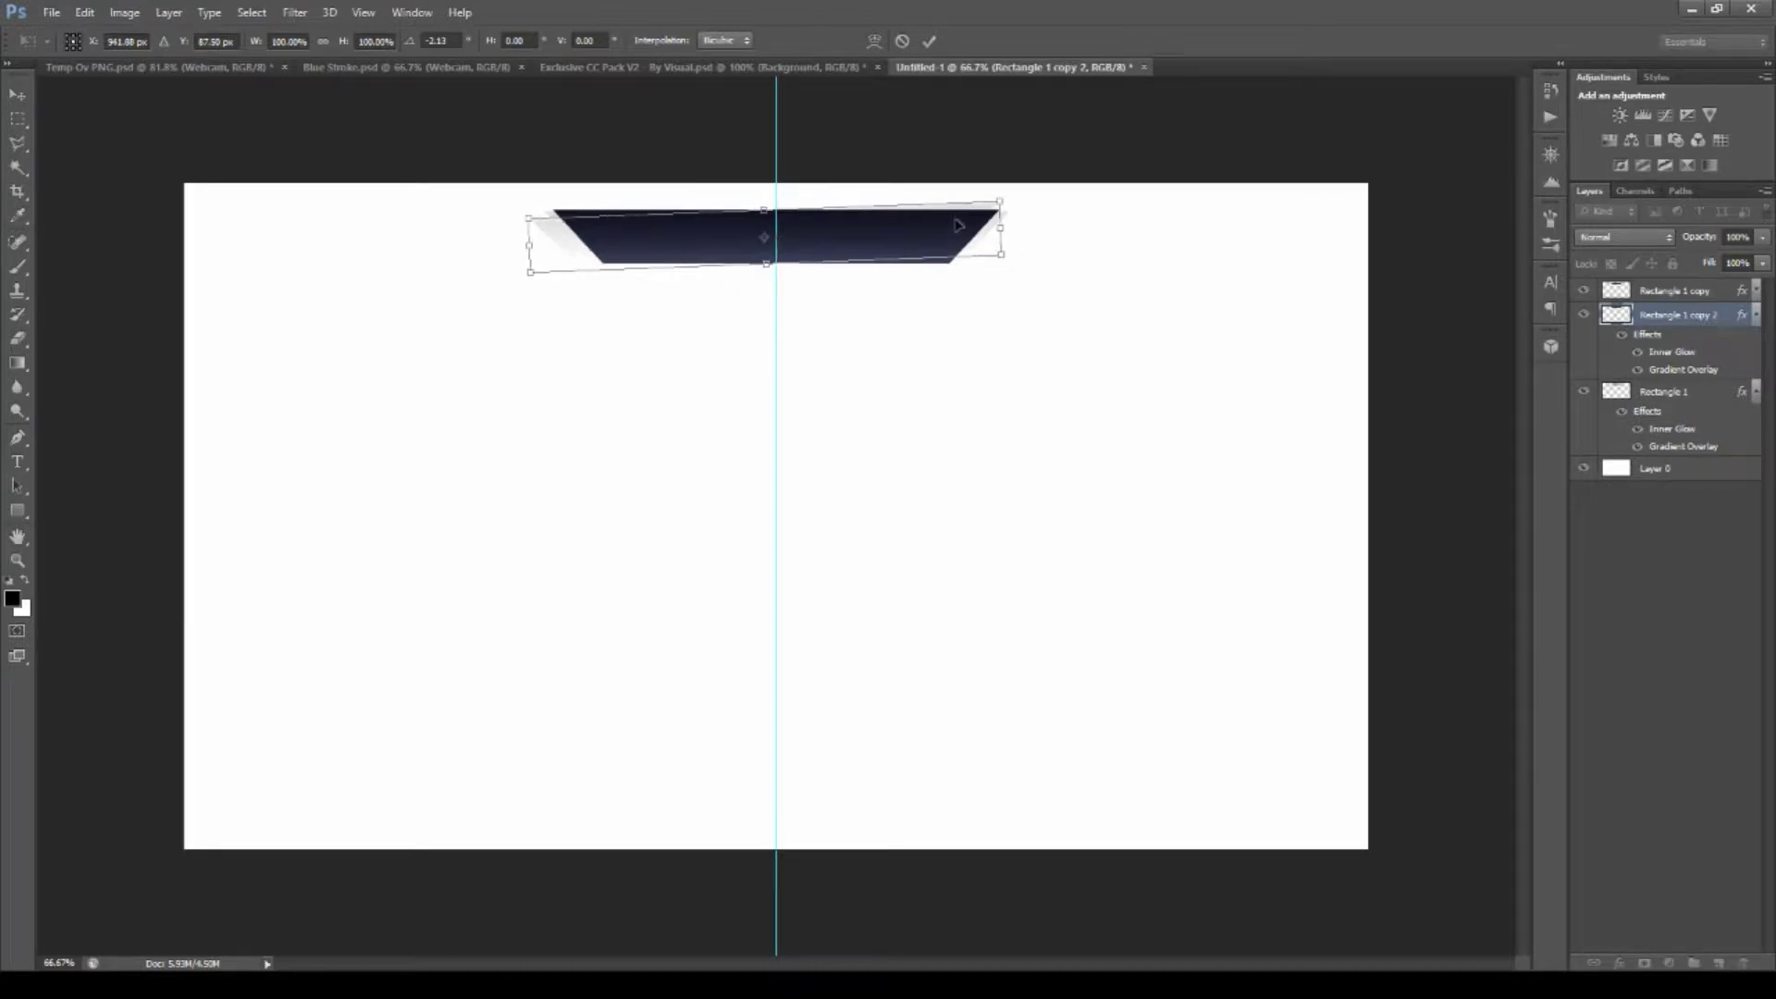
pyautogui.press('Return')
pyautogui.click(18, 337)
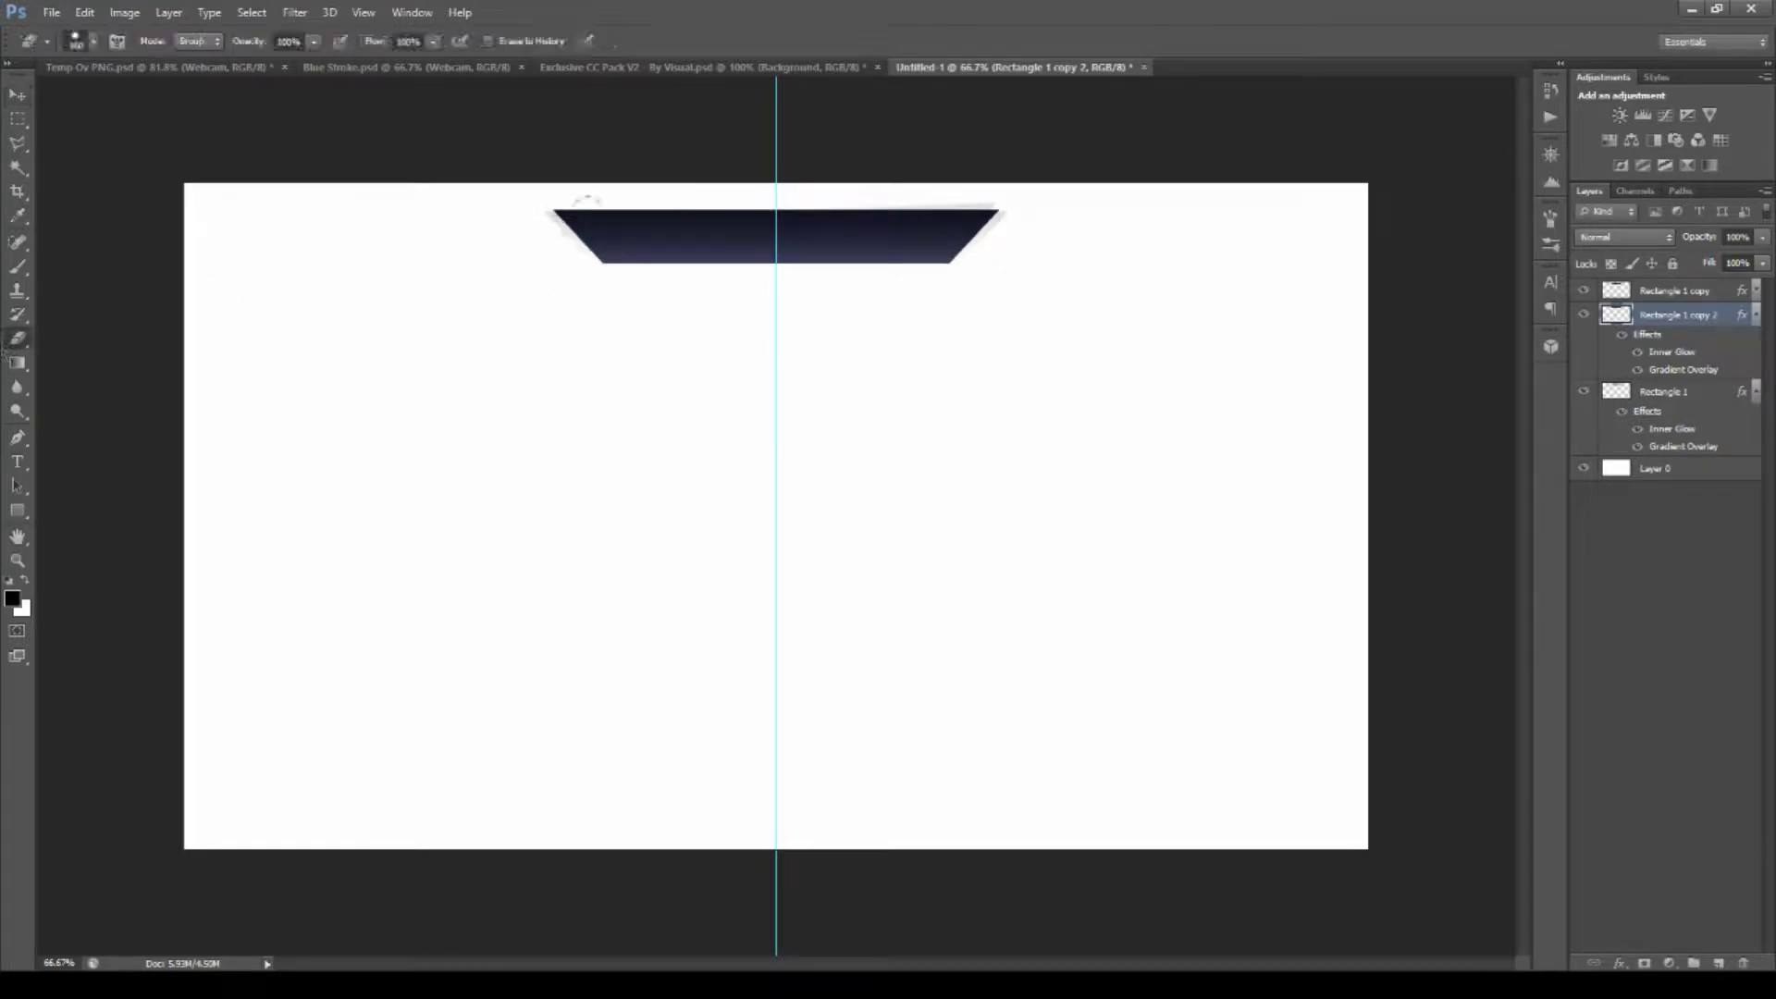
# Copy half of the light edge and flip it horizontally onto the other side.
pyautogui.press('m')
pyautogui.moveTo(545, 190); pyautogui.dragTo(775, 297)
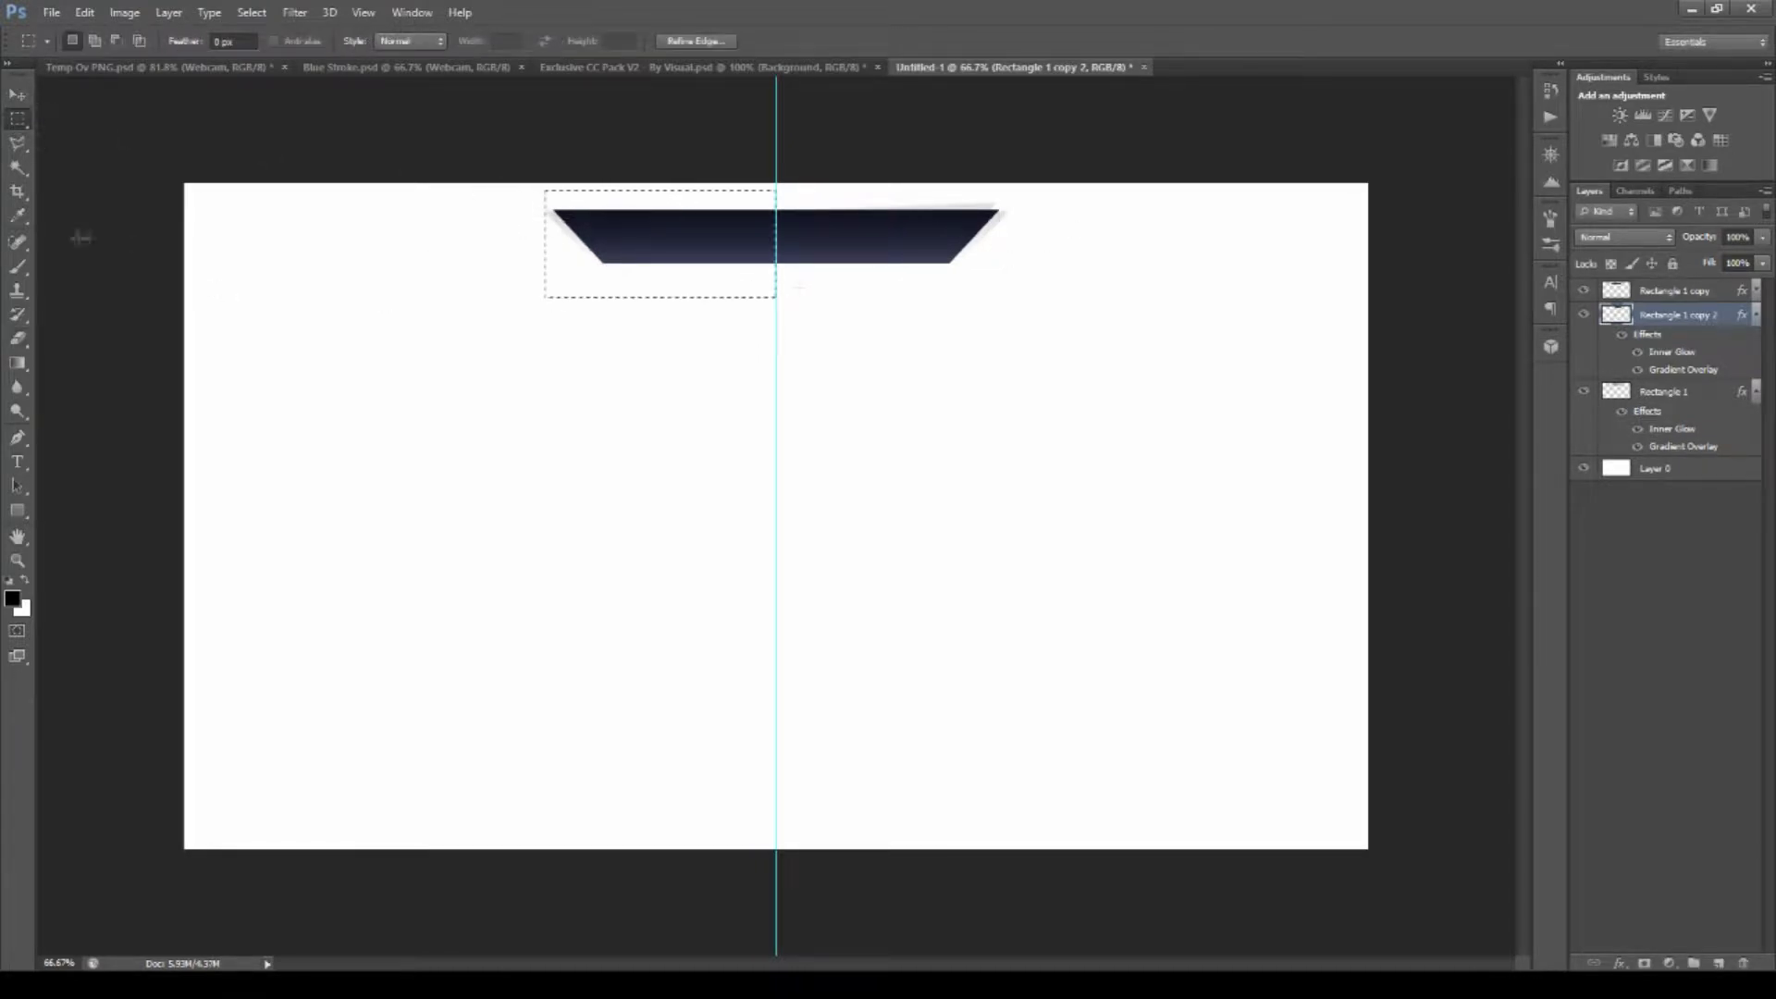
pyautogui.hotkey('ctrl', 'shift', 'i')
pyautogui.hotkey('ctrl', 'j')
pyautogui.hotkey('ctrl', 't')
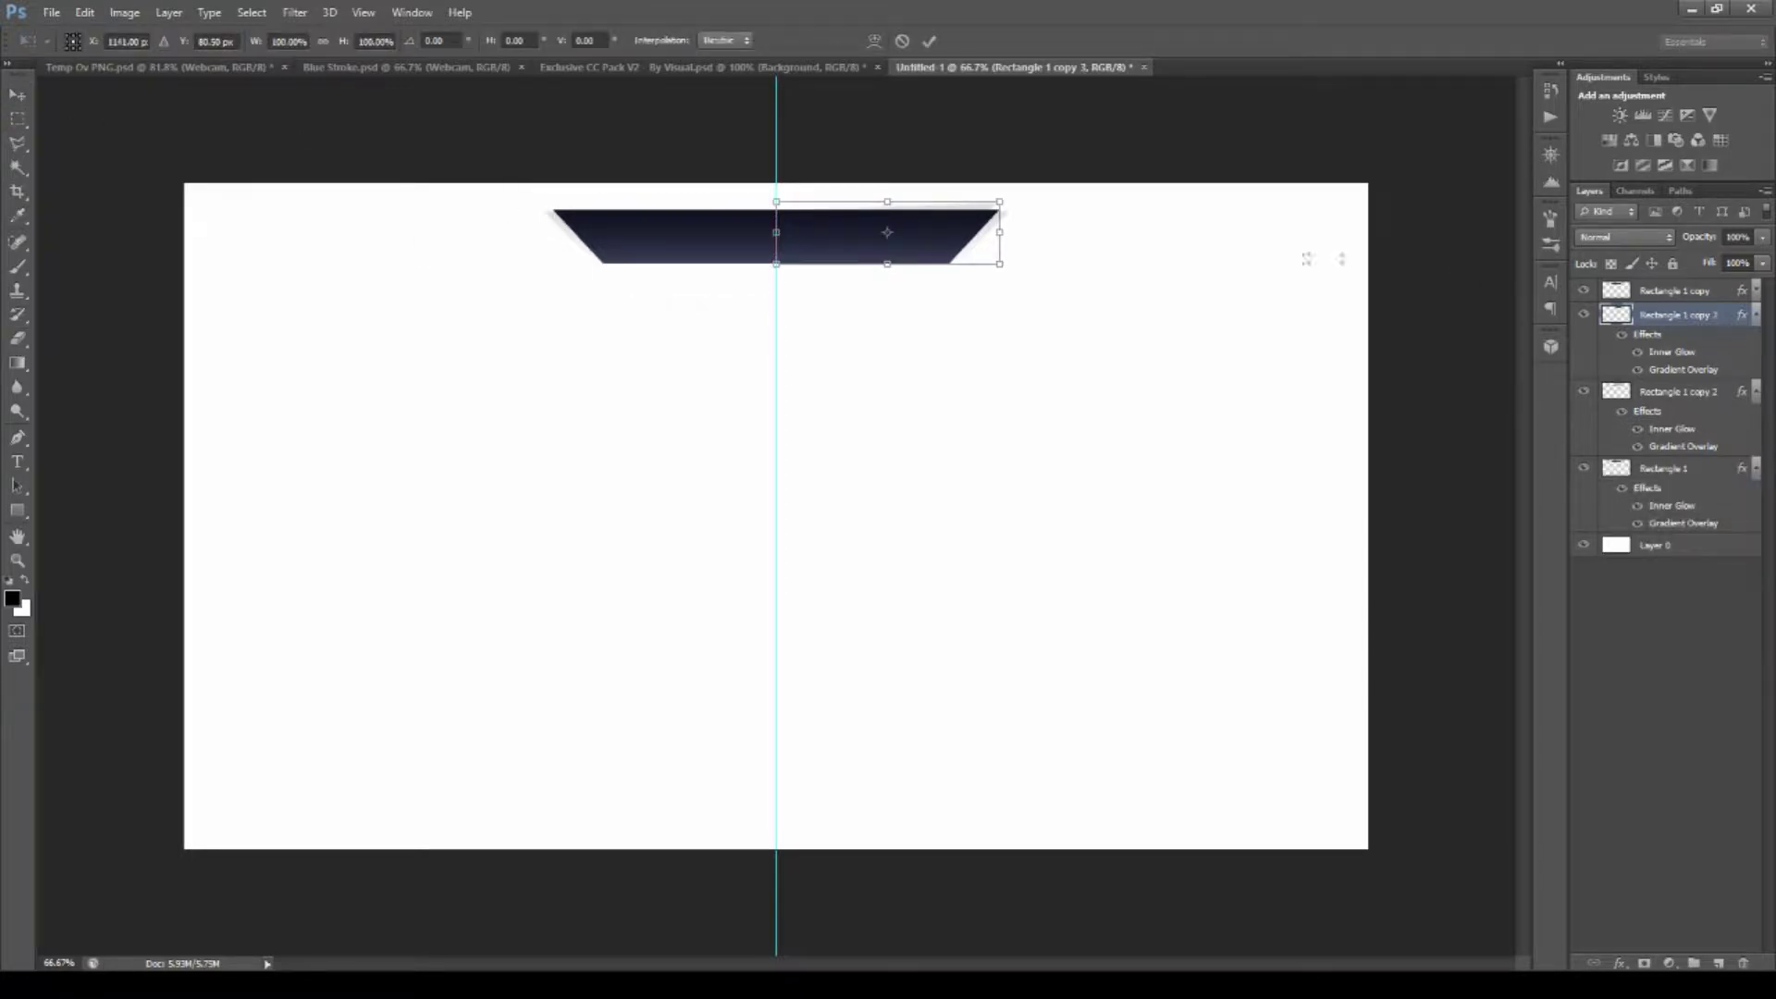
pyautogui.moveTo(999, 232); pyautogui.dragTo(553, 232)
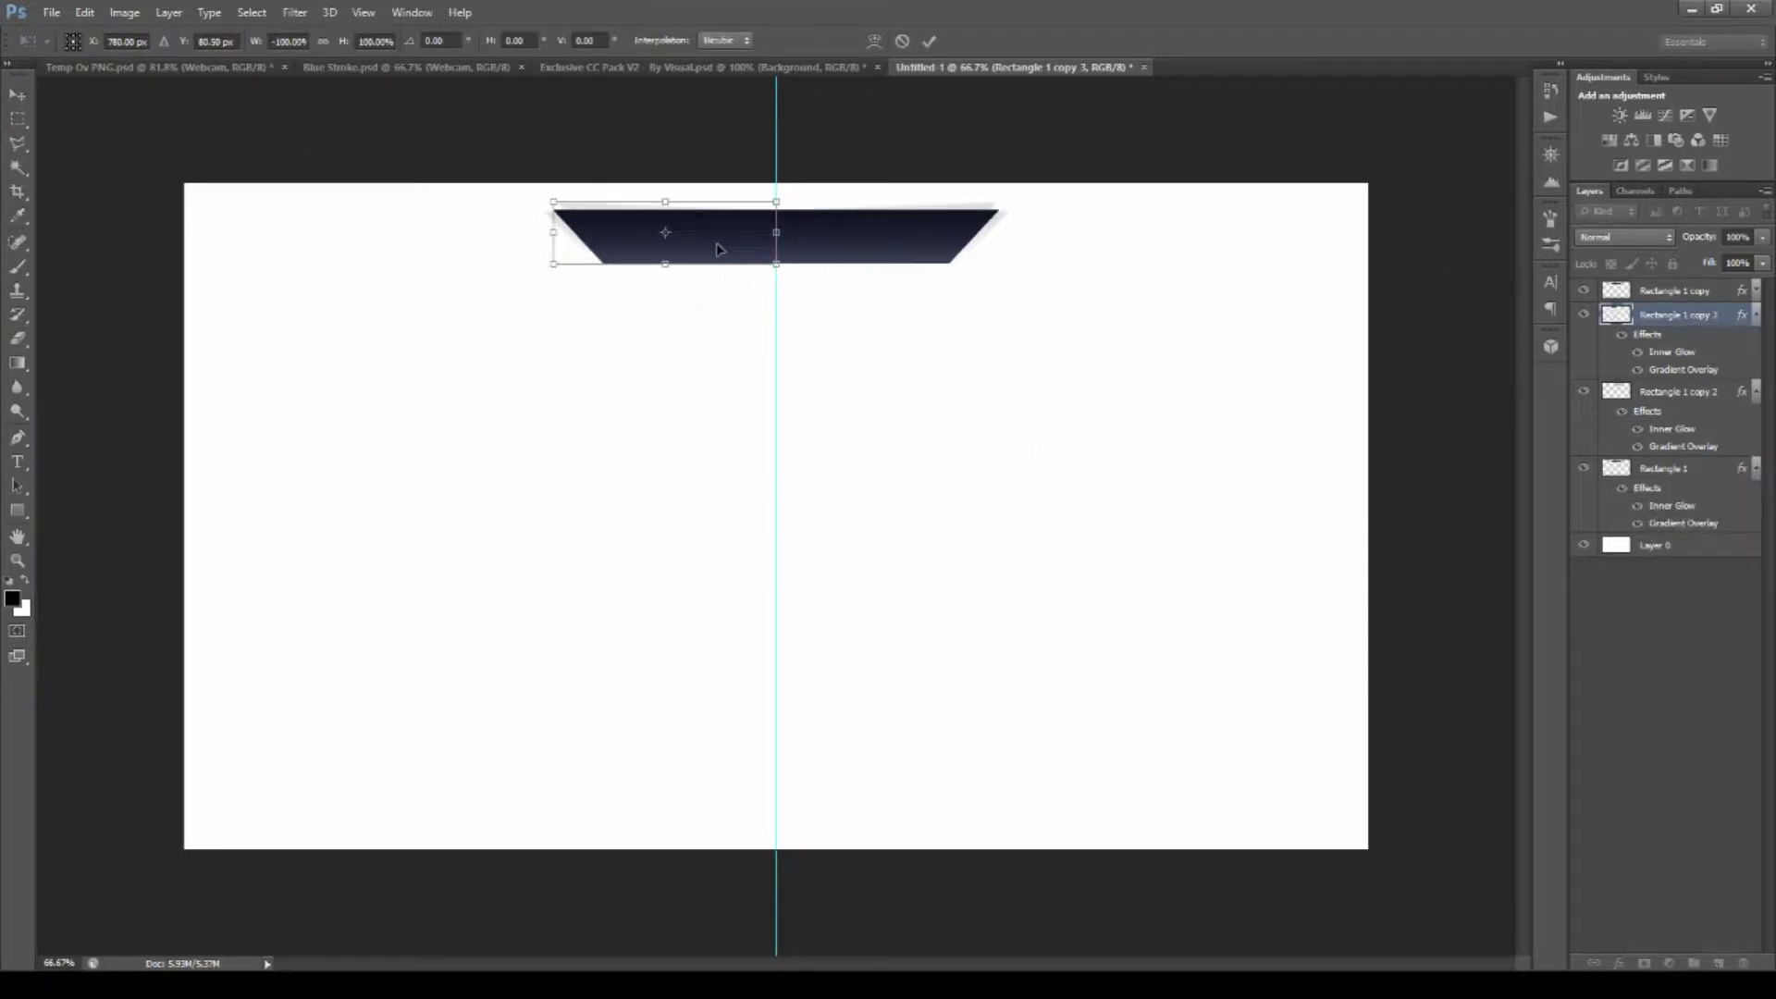
pyautogui.press('Return')
# Nudge both light edge pieces slightly down together.
pyautogui.keyDown('shift'); pyautogui.click(1670, 396); pyautogui.keyUp('shift')
pyautogui.hotkey('ctrl', 't')
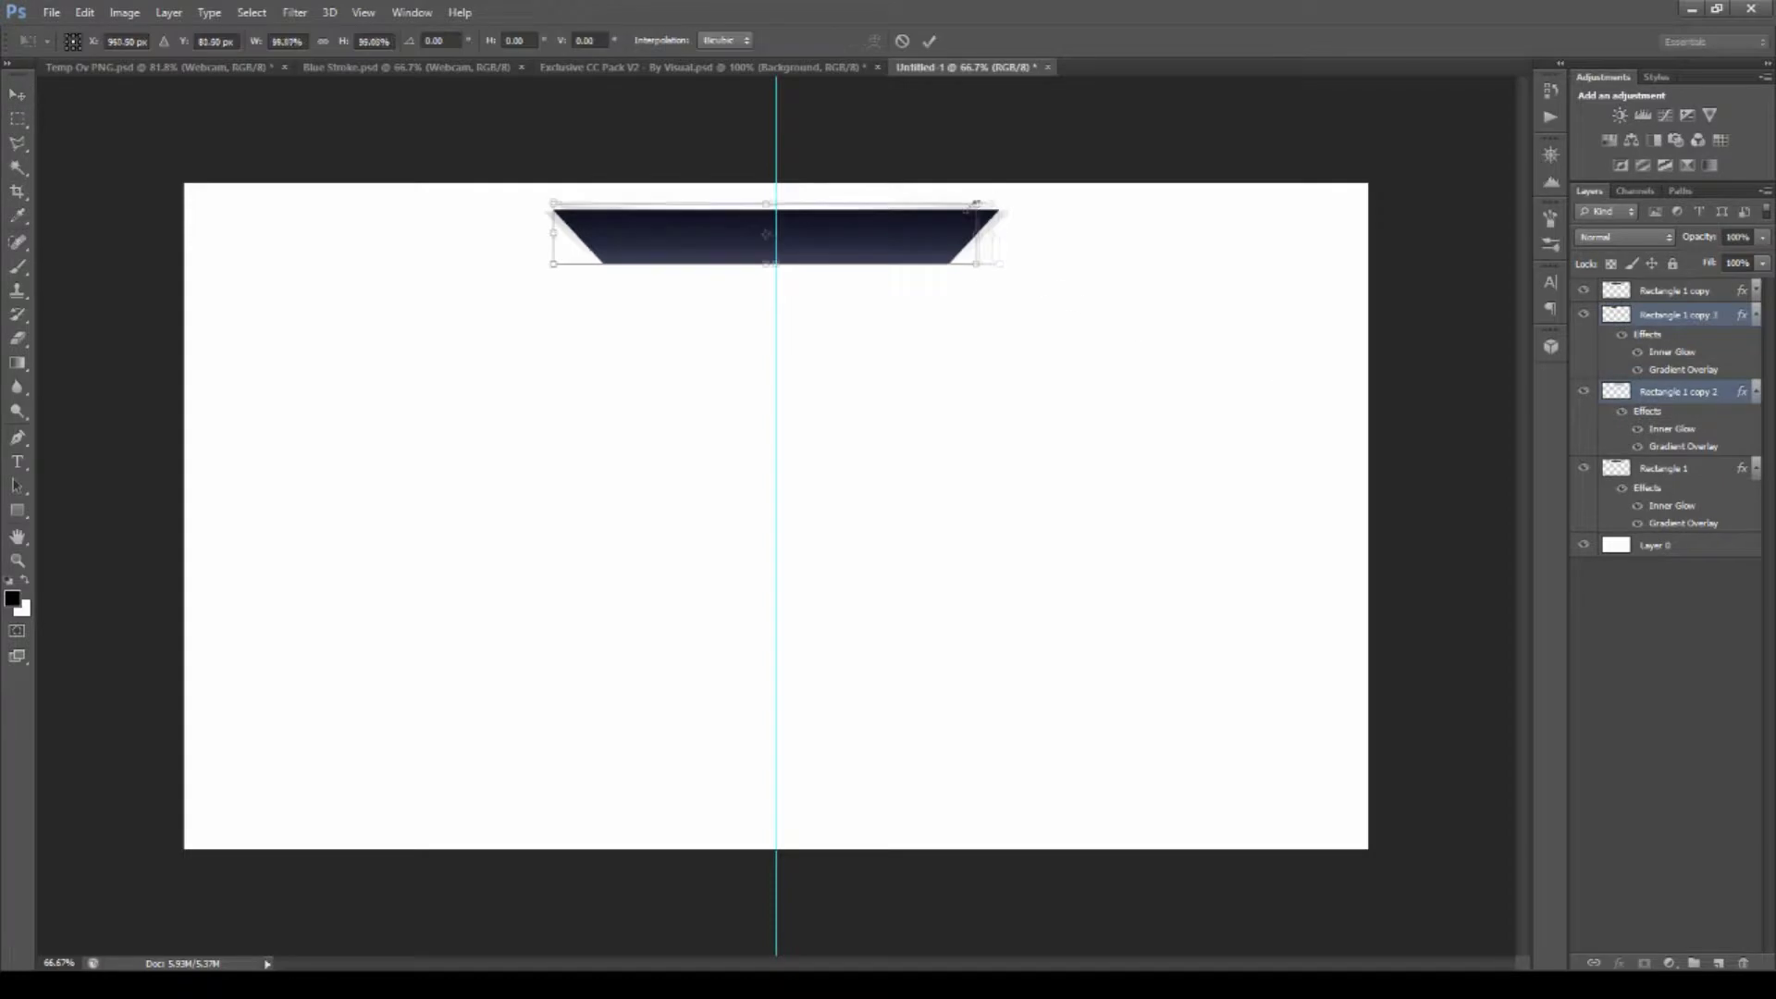
pyautogui.press('Down')
pyautogui.press('Down')
pyautogui.press('Down')
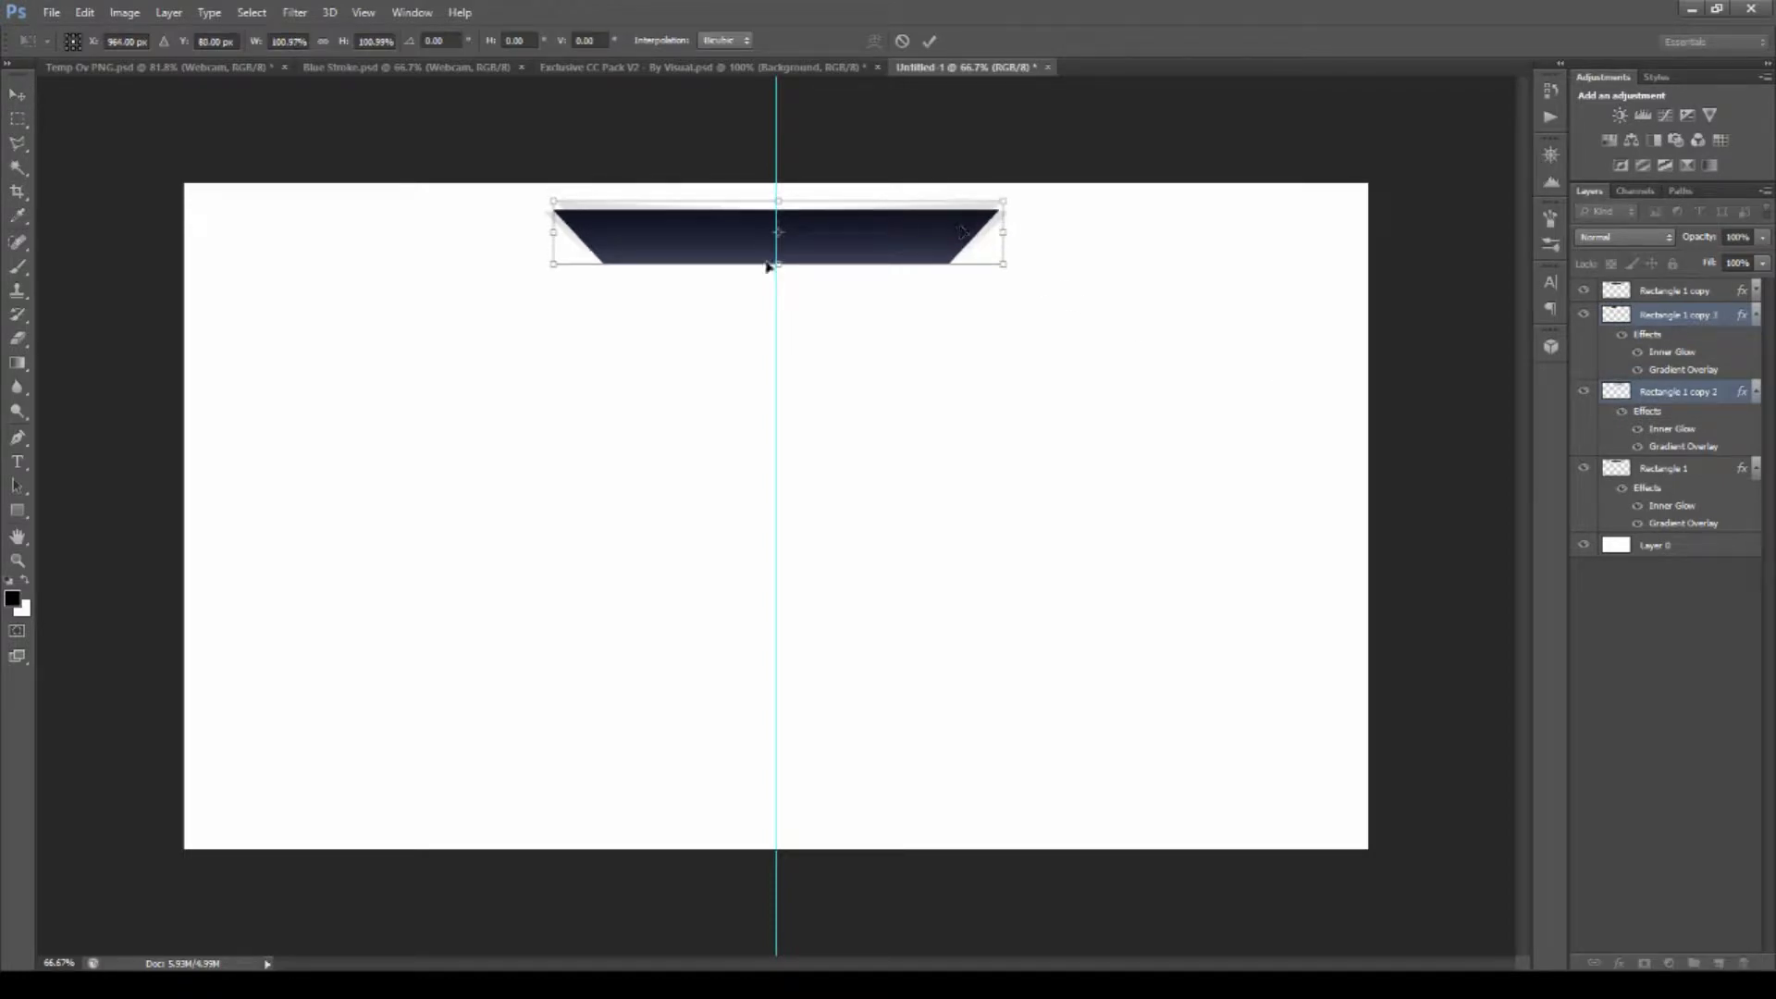
pyautogui.press('Return')
# Remove the grey band above the banner and toggle the white background to check transparency.
pyautogui.click(1584, 544)
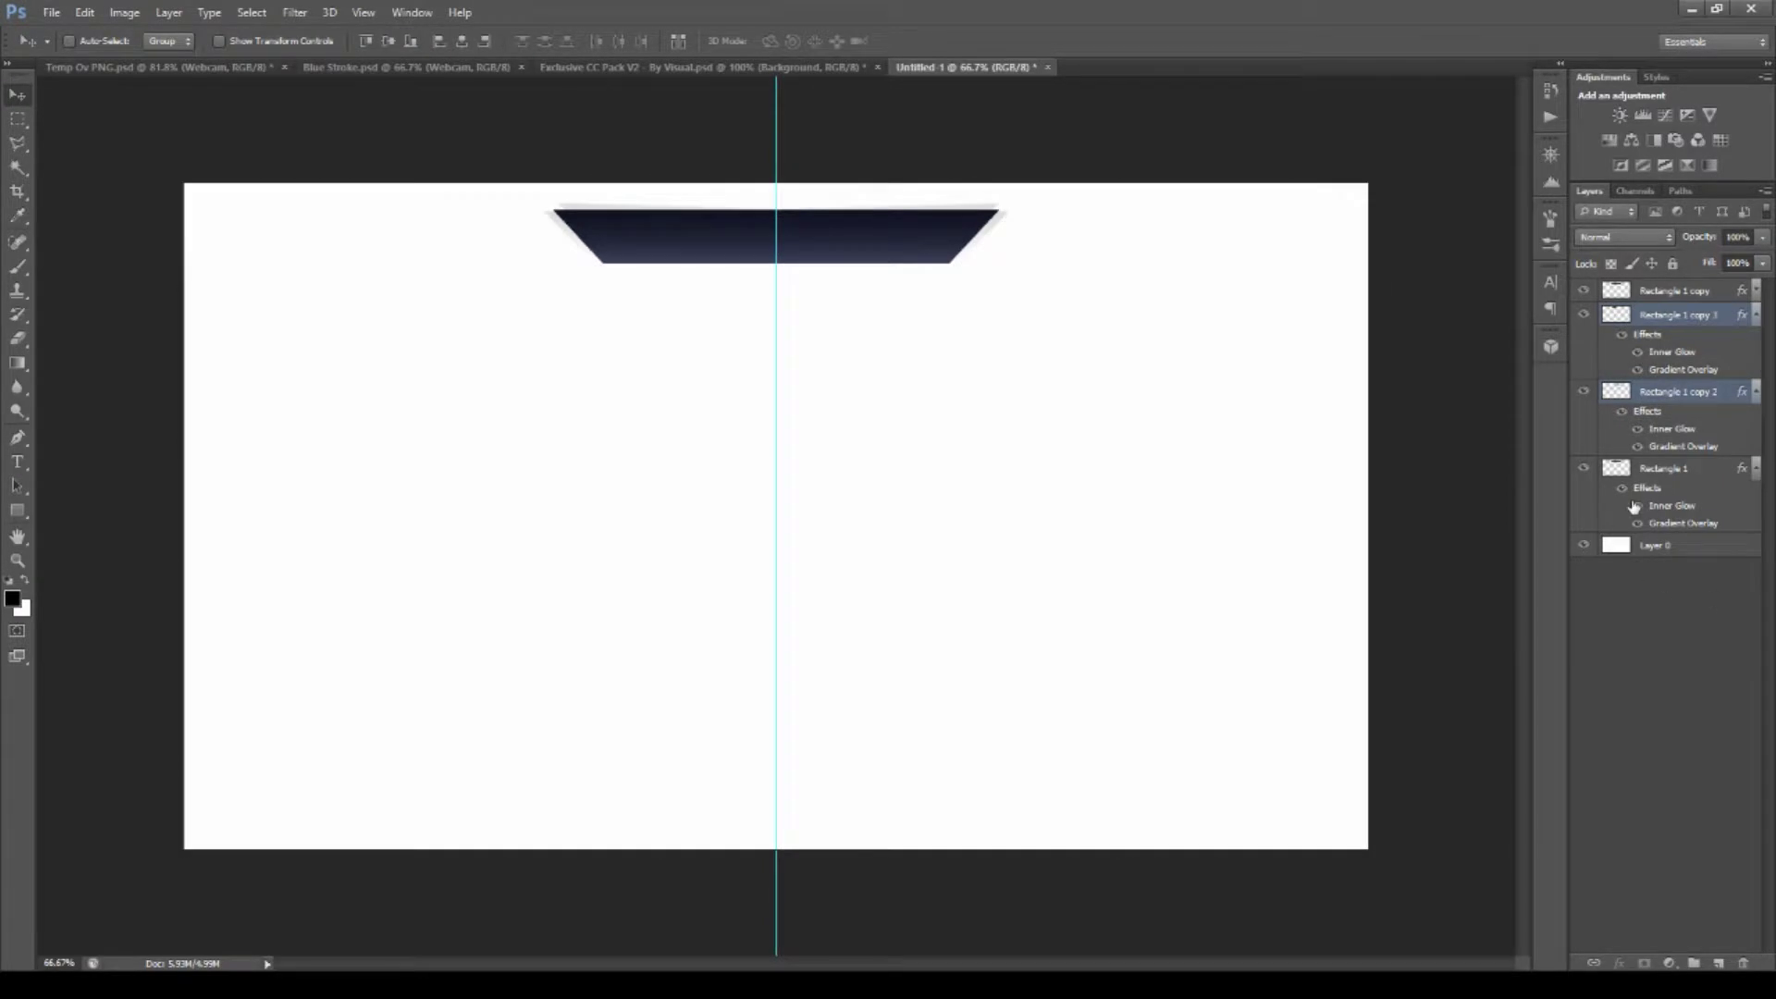
pyautogui.click(1635, 505)
pyautogui.click(1584, 544)
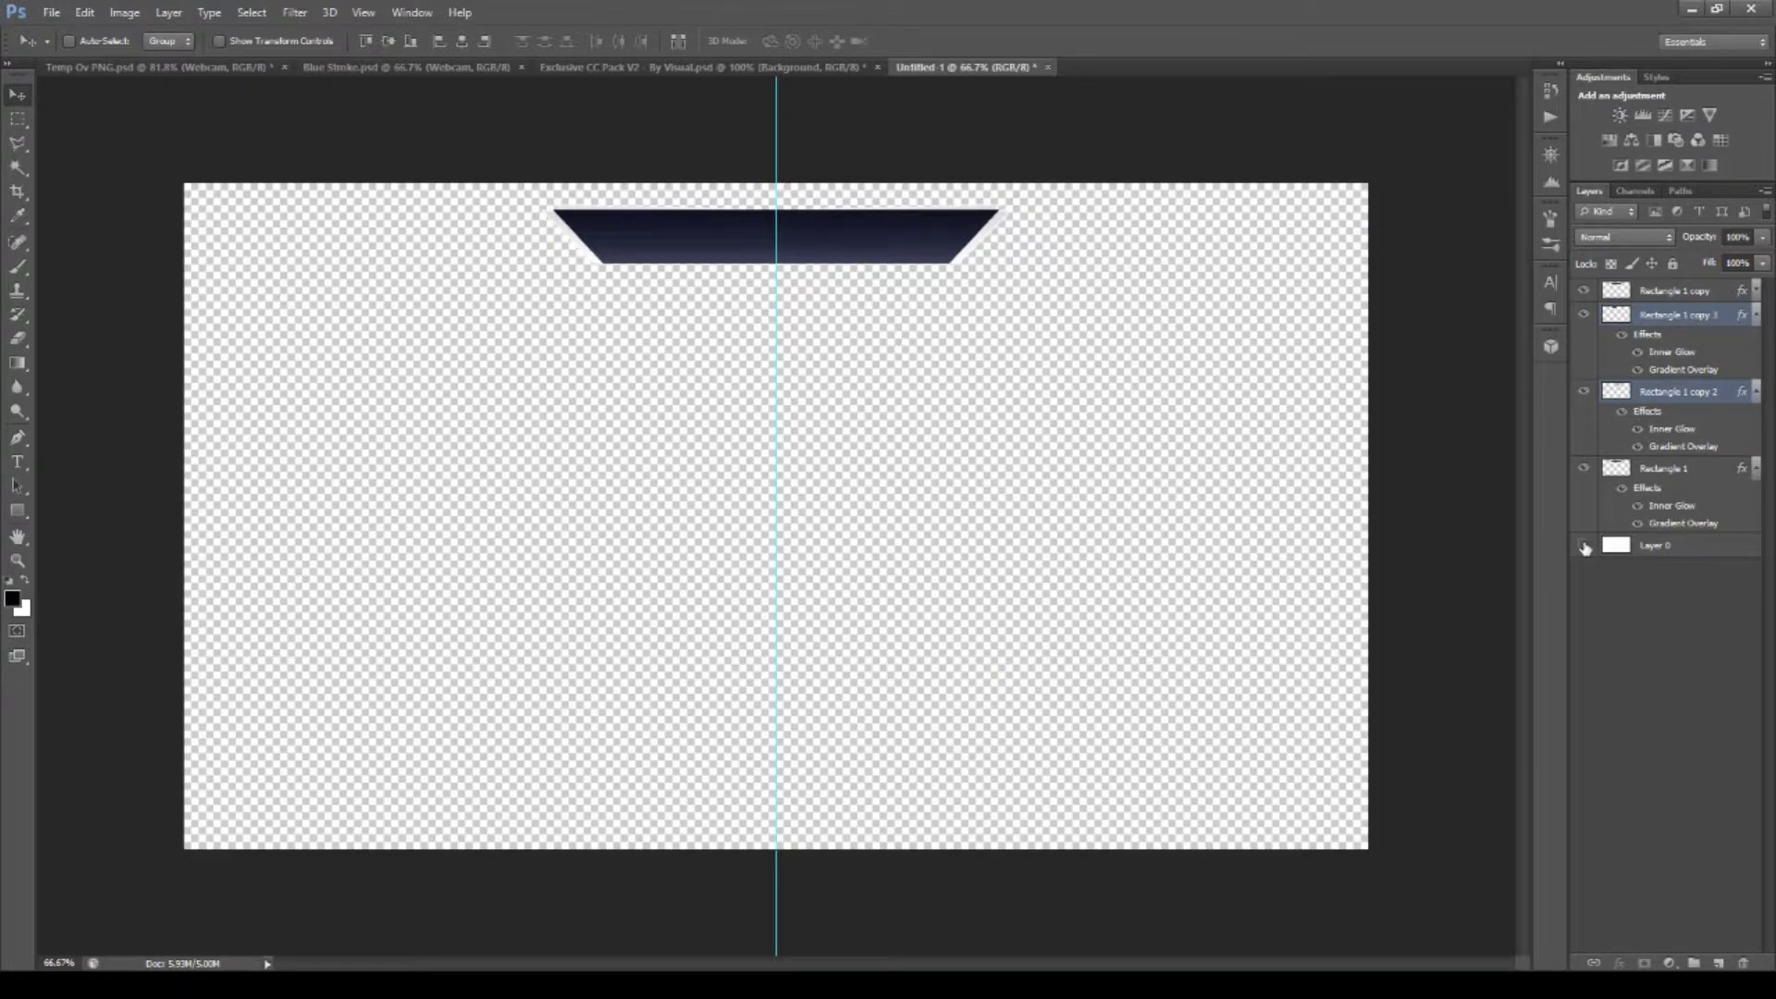
pyautogui.press('m')
pyautogui.click(1582, 546)
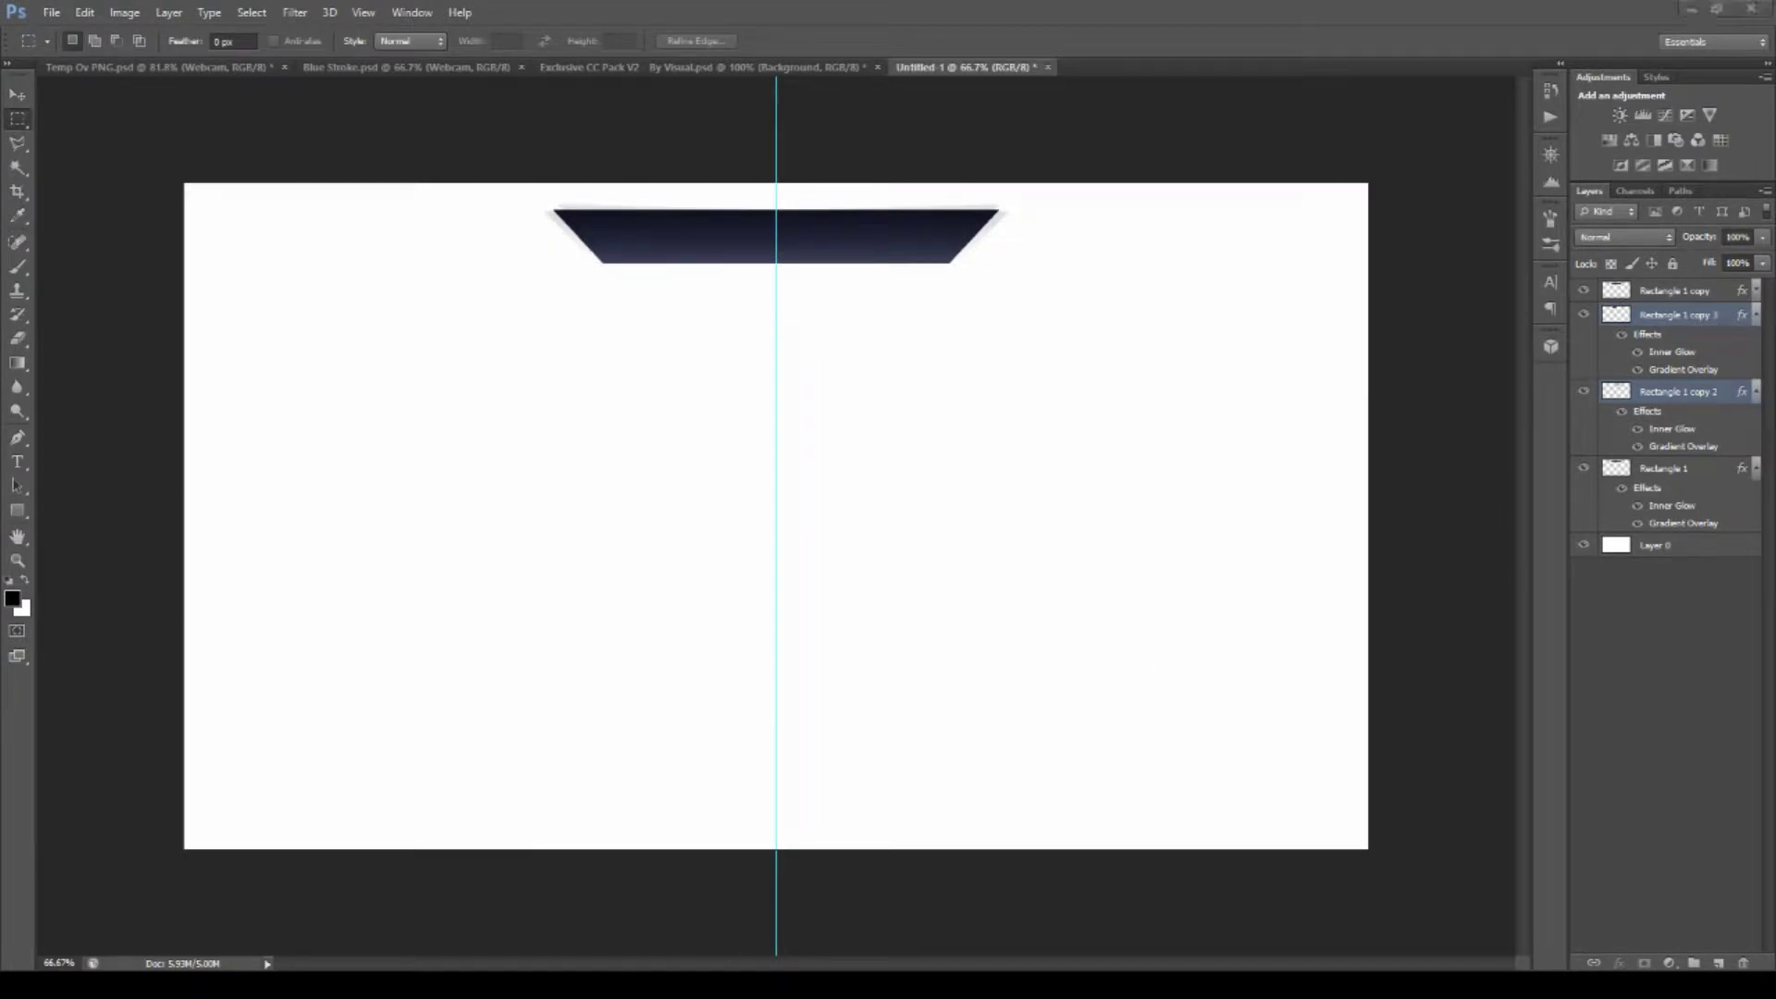
# Place a banner copy behind the original and scale it to about 91% width.
pyautogui.moveTo(1676, 319)
pyautogui.mouseDown()
pyautogui.moveTo(1679, 292)
pyautogui.moveTo(1679, 555)
pyautogui.mouseUp()
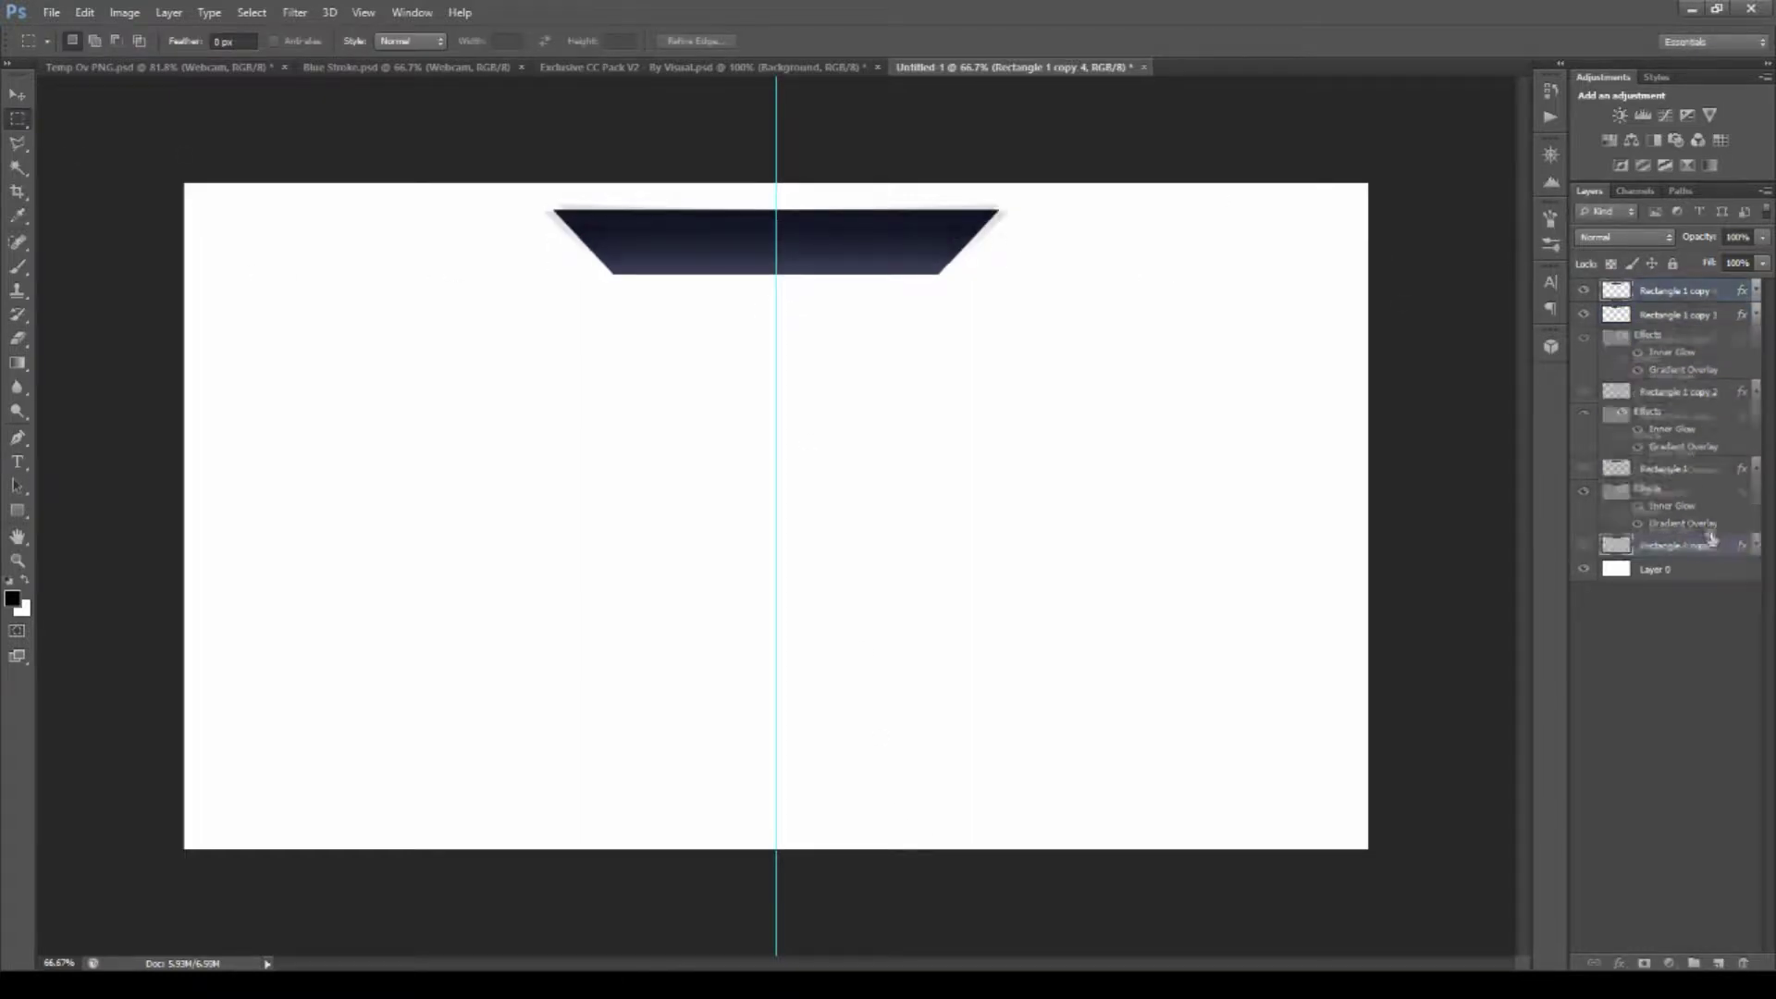
pyautogui.hotkey('ctrl', 't')
pyautogui.moveTo(993, 280); pyautogui.dragTo(966, 272)
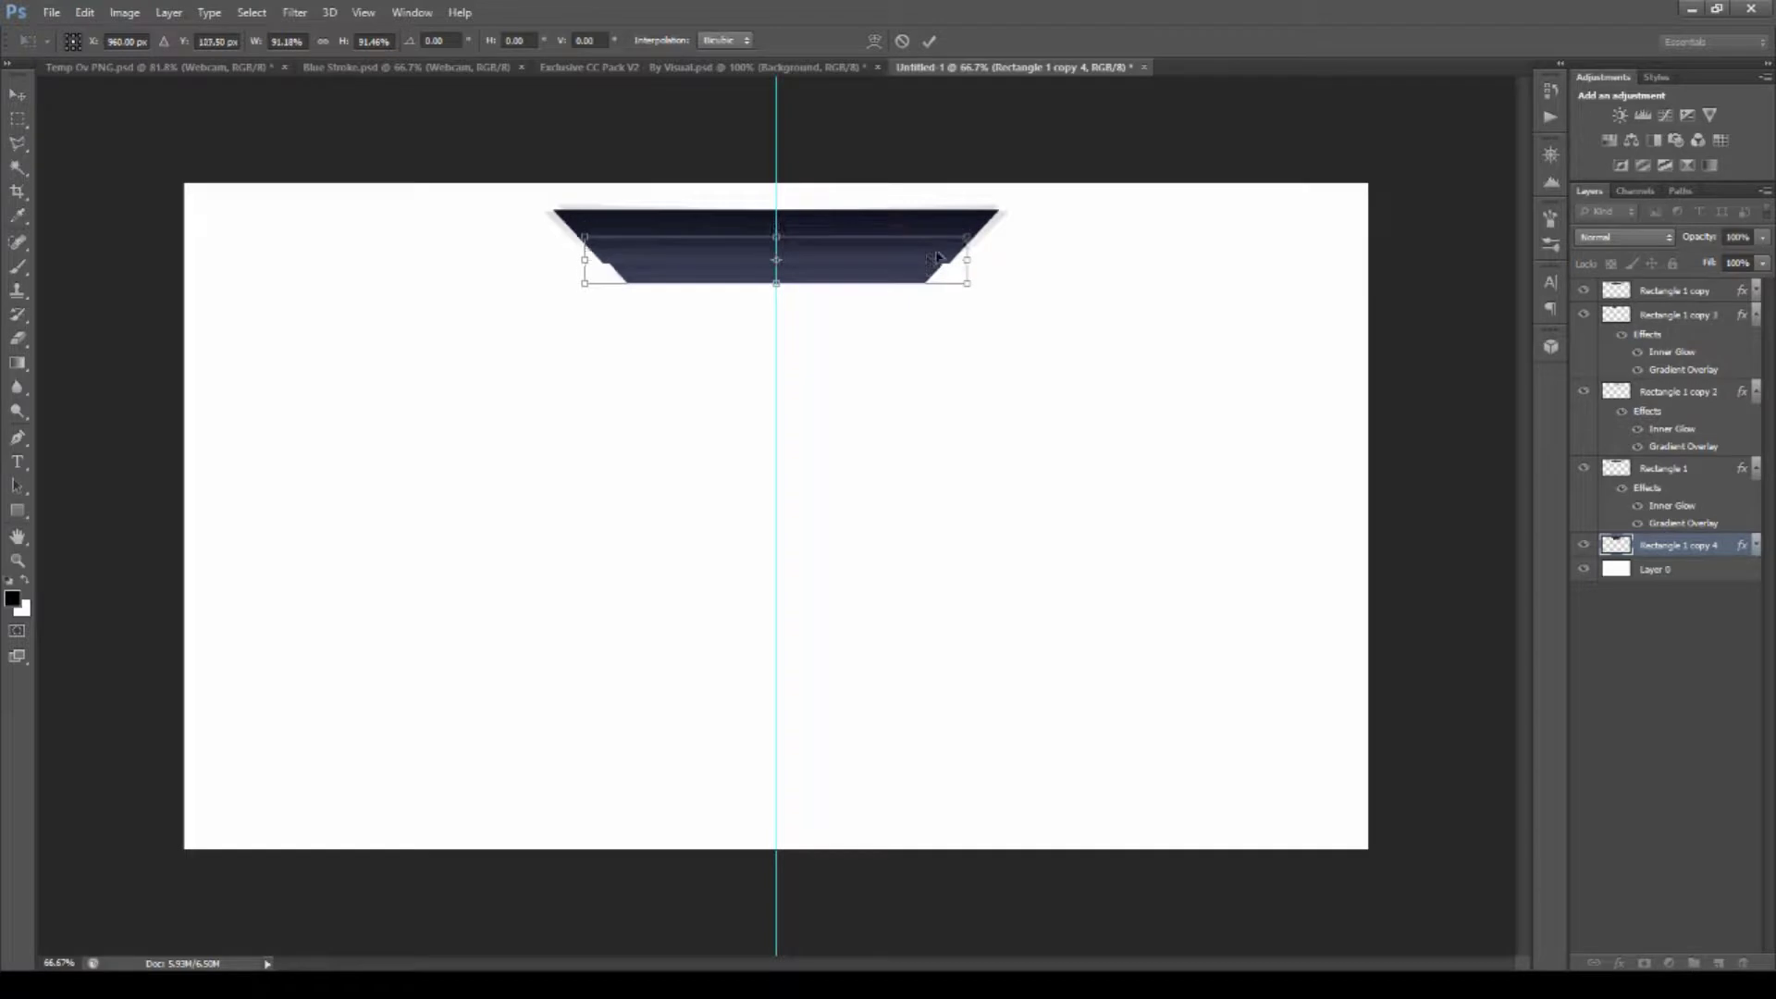
pyautogui.press('Return')
# Stretch the narrow copy down below the banner, nudge it, and draw a thin bottom bar.
pyautogui.press('m')
pyautogui.hotkey('ctrl', 't')
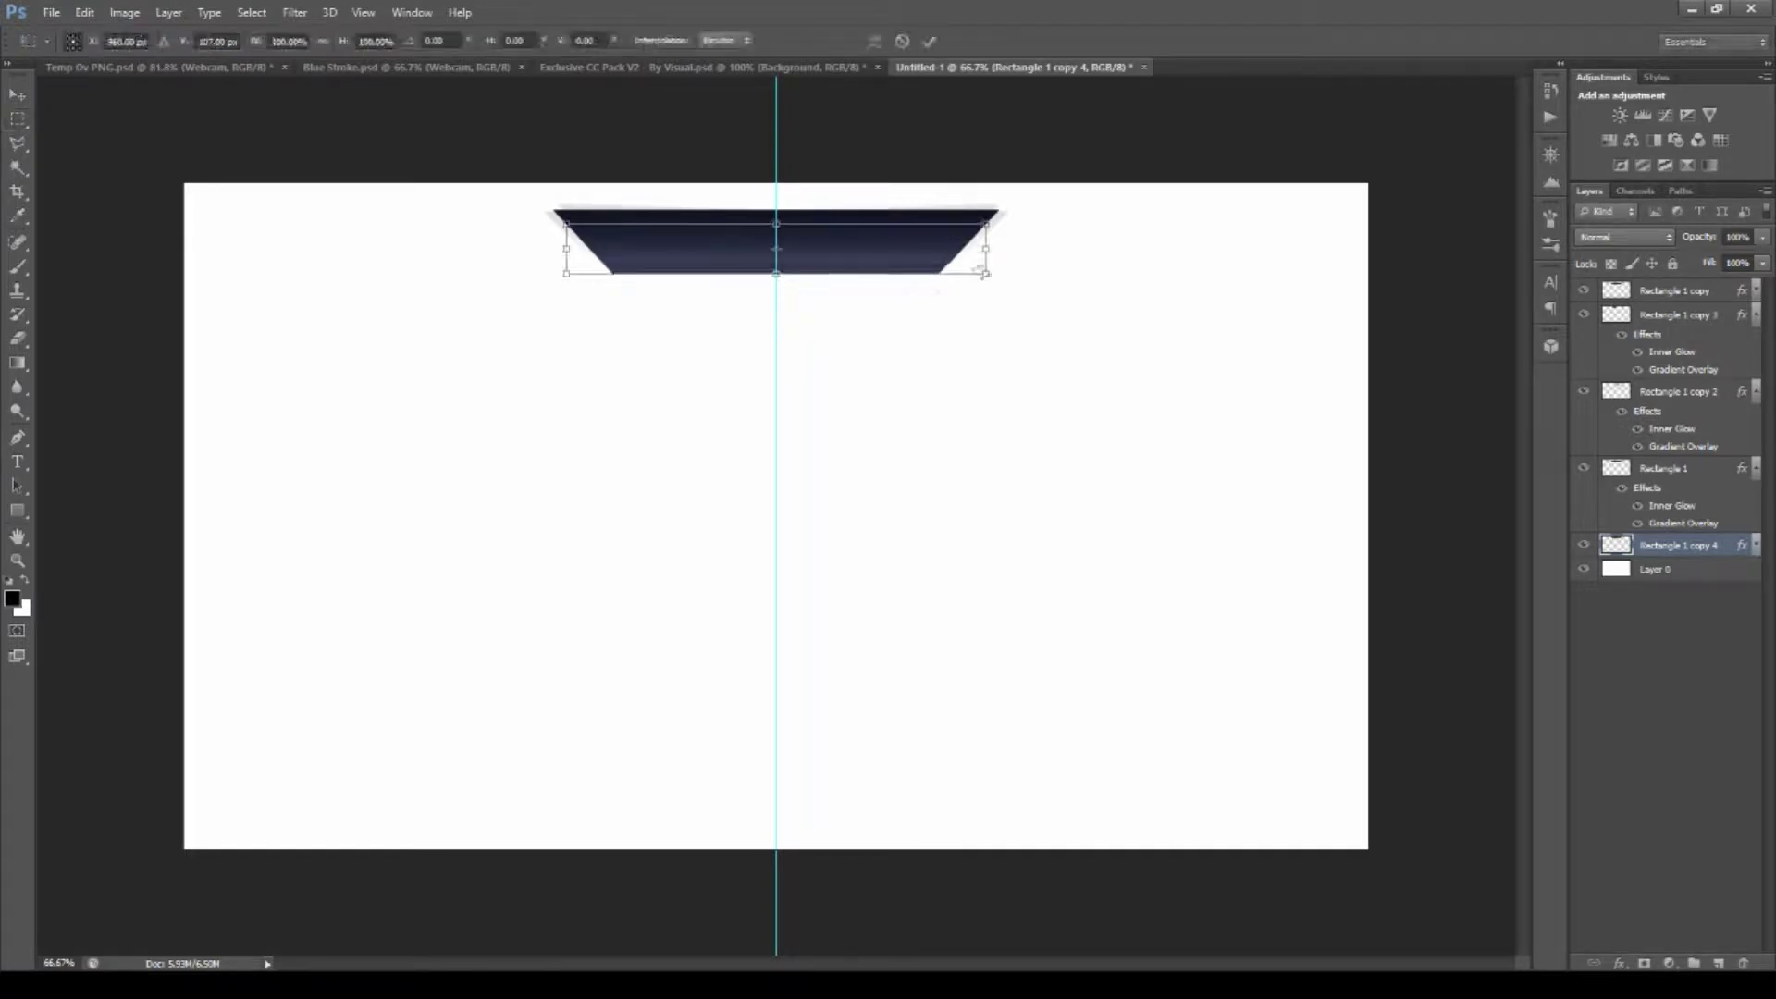
pyautogui.moveTo(777, 279); pyautogui.dragTo(777, 270)
pyautogui.press('Return')
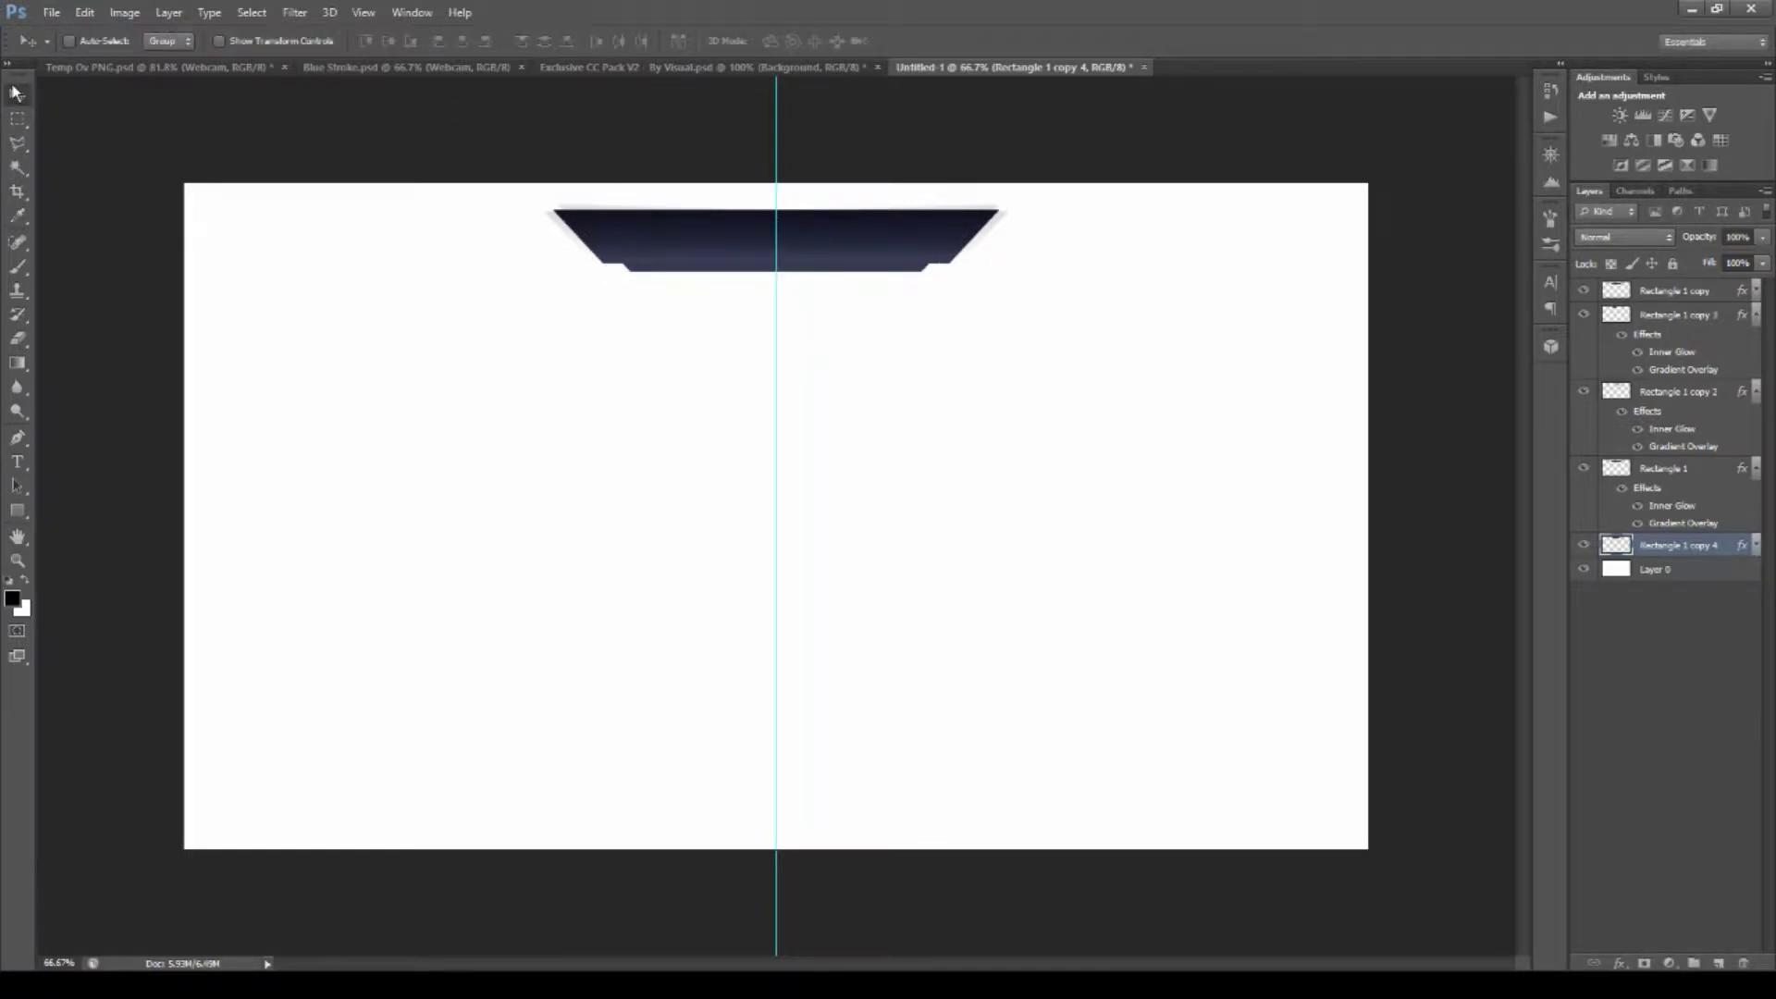
pyautogui.hotkey('ctrl', 'z')
pyautogui.press('v')
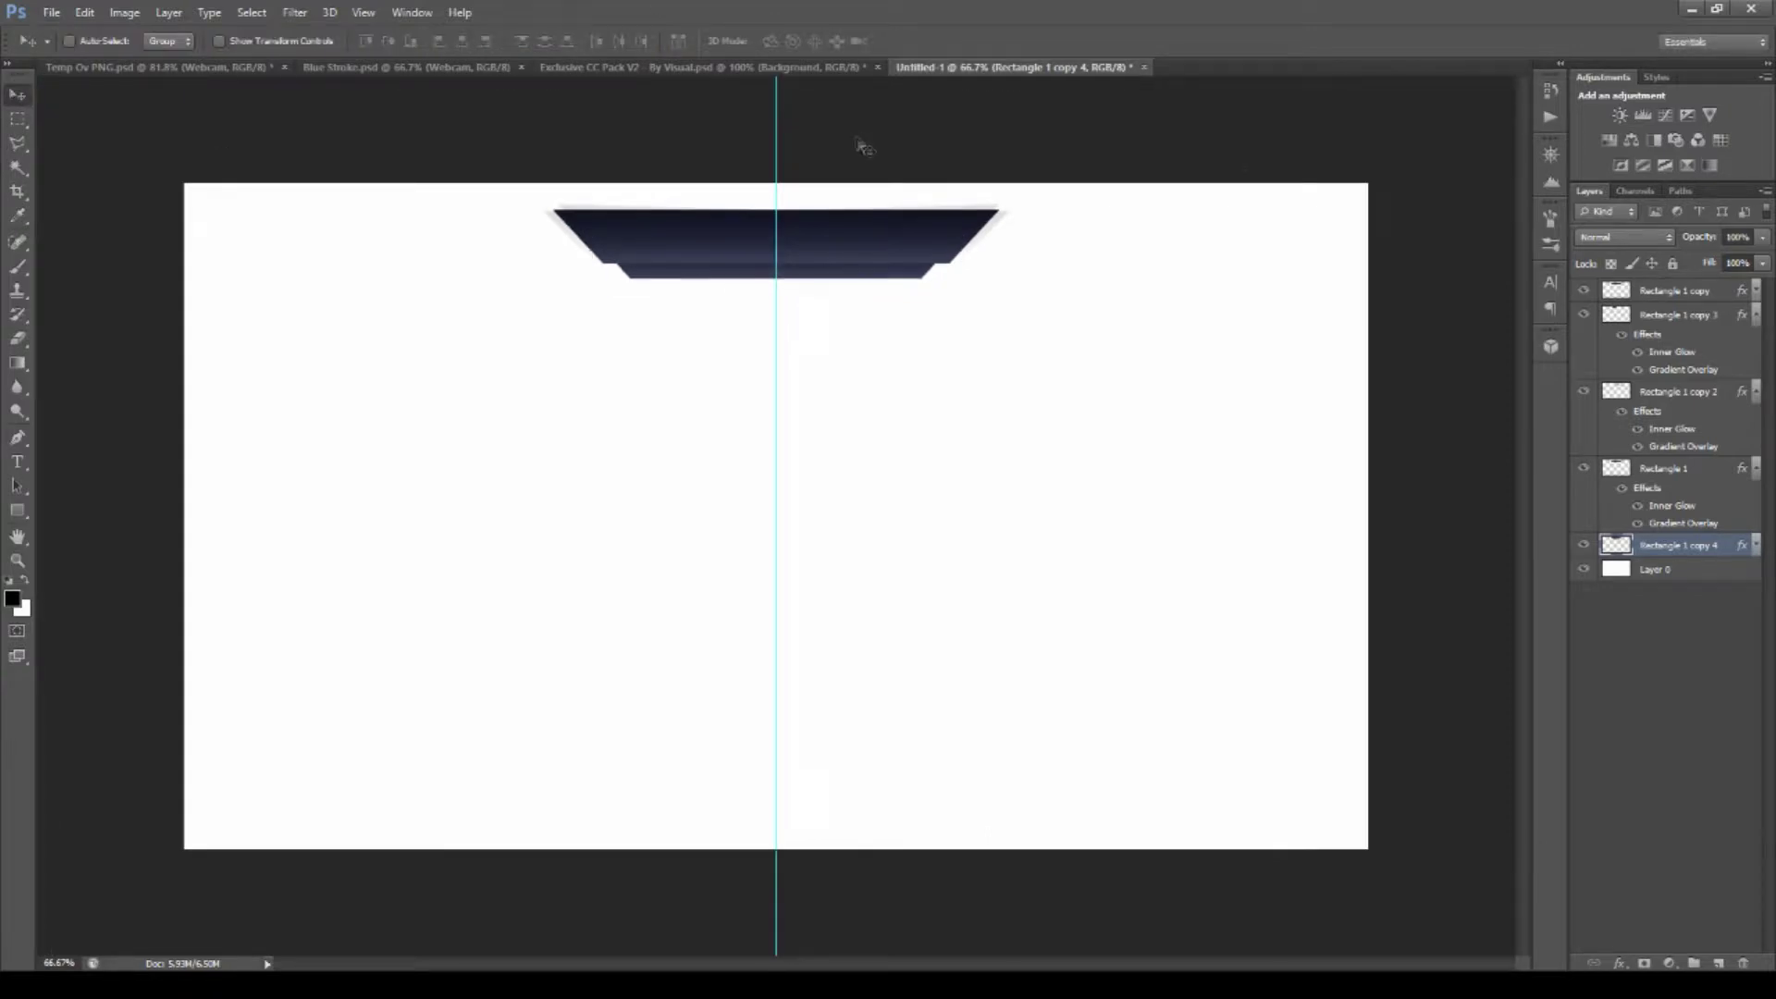
pyautogui.press('u')
pyautogui.moveTo(629, 265); pyautogui.dragTo(925, 271)
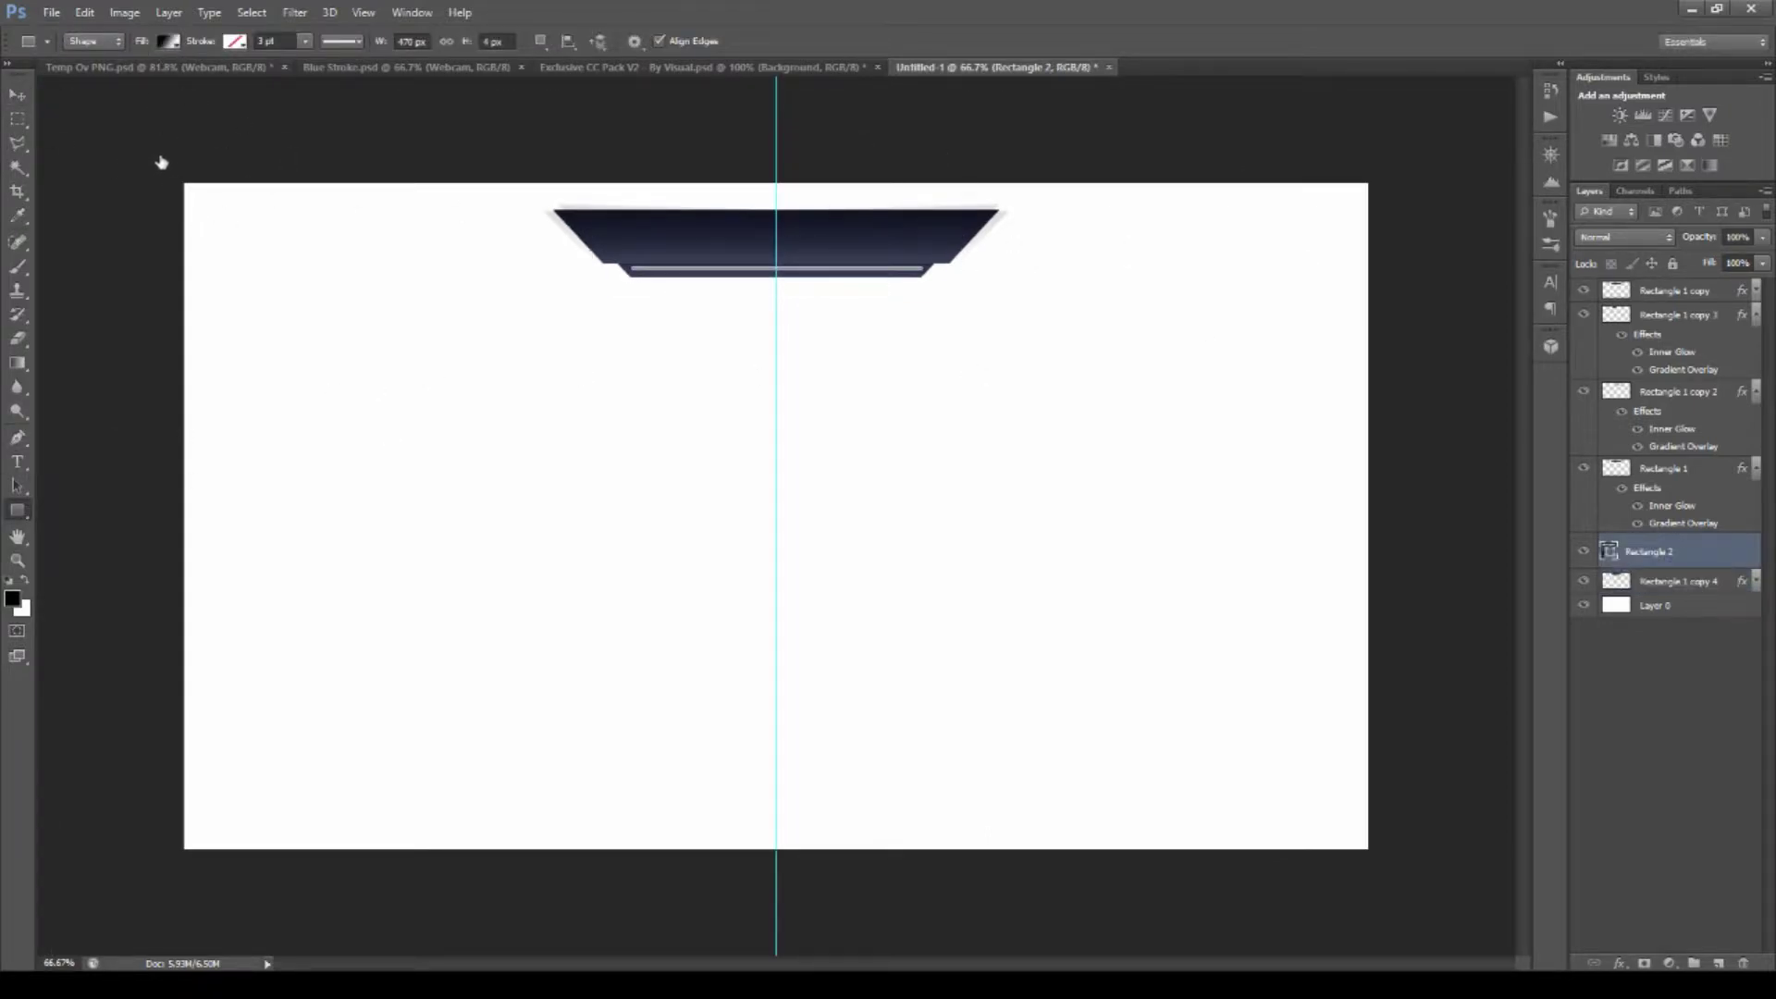
# Add another banner copy with a light gradient style and move it beneath the lower tier.
pyautogui.press('v')
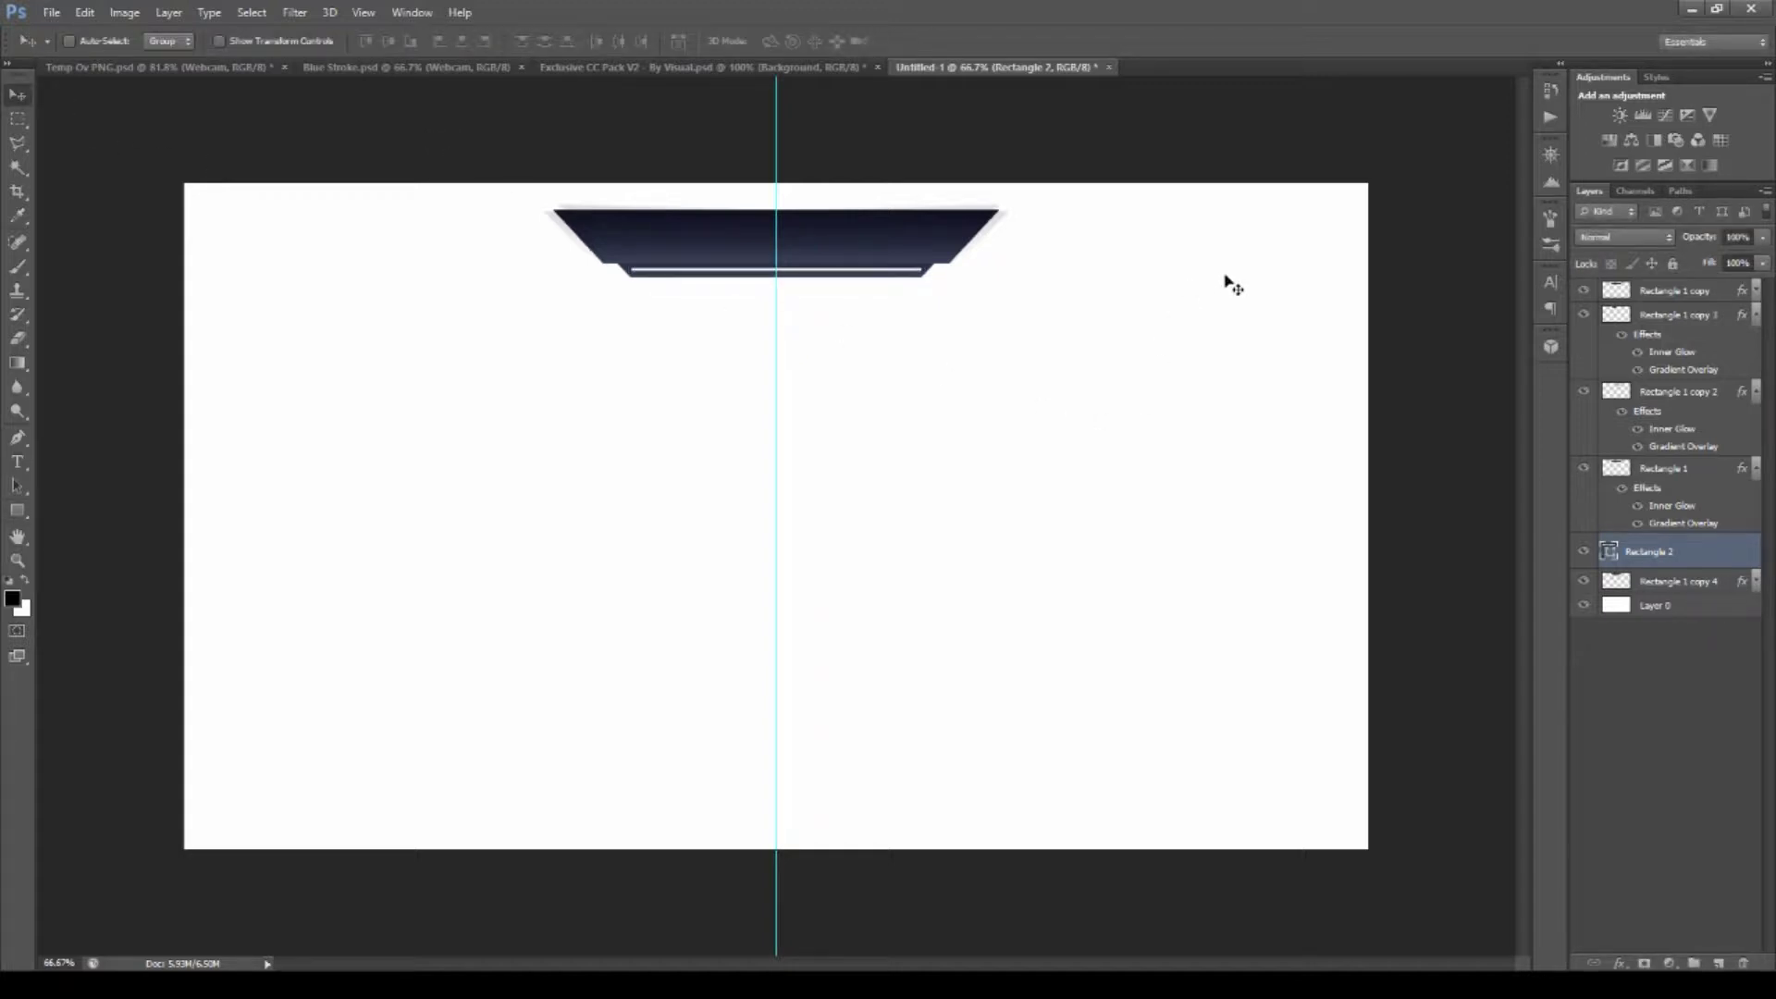
pyautogui.moveTo(1665, 468); pyautogui.dragTo(1670, 569)
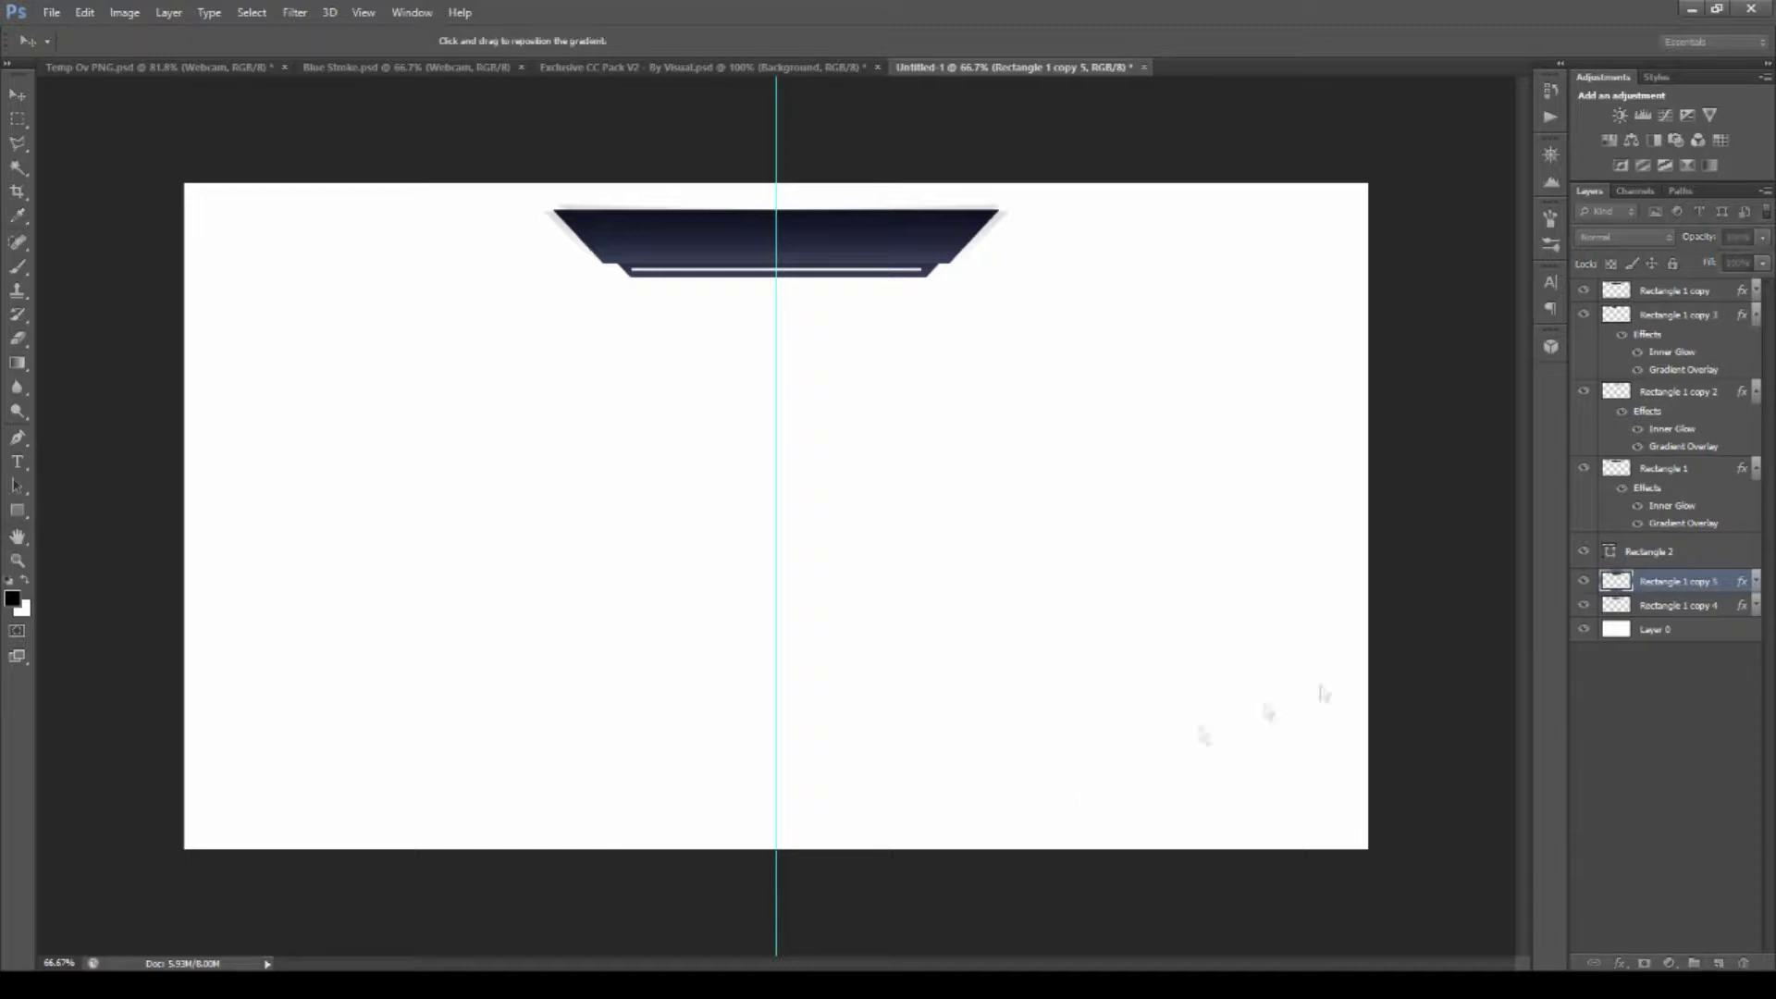
pyautogui.press('Return')
pyautogui.moveTo(1662, 583); pyautogui.dragTo(1665, 618)
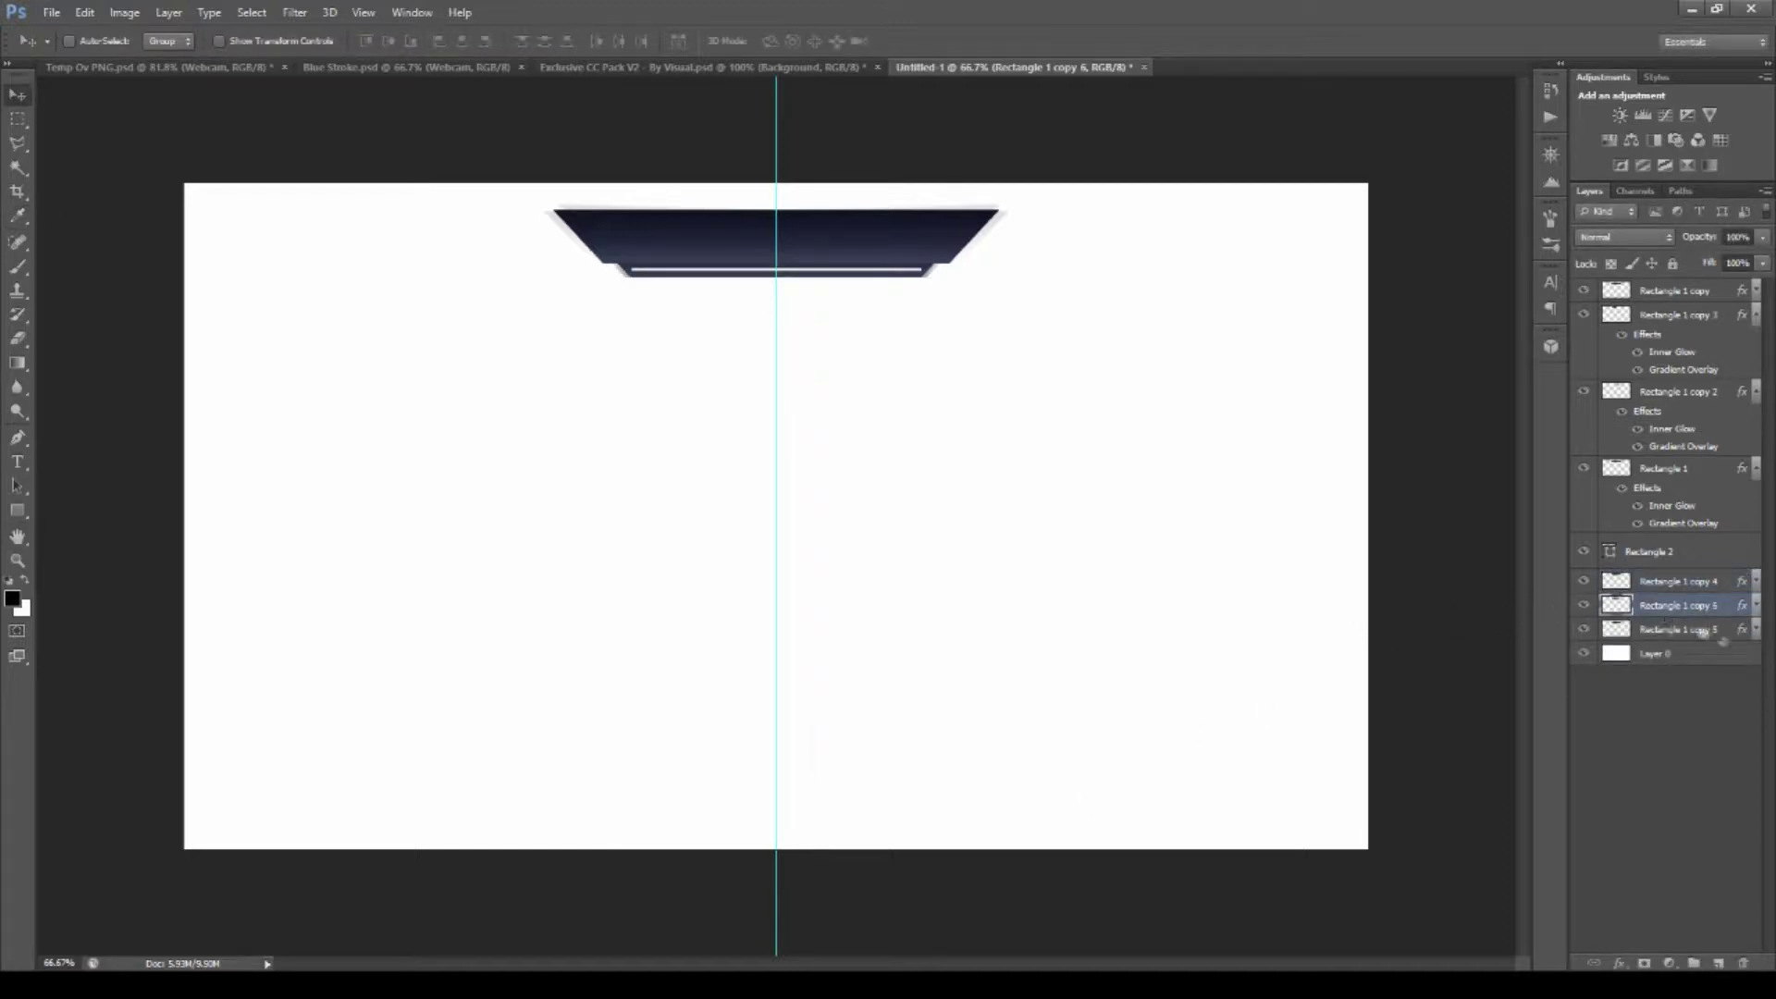
# Free-transform Rectangle 1 copies 4, 5 and 6 to resize the lower tiers.
pyautogui.keyDown('shift'); pyautogui.click(1679, 581); pyautogui.keyUp('shift')
pyautogui.hotkey('ctrl', 't')
pyautogui.press('Return')
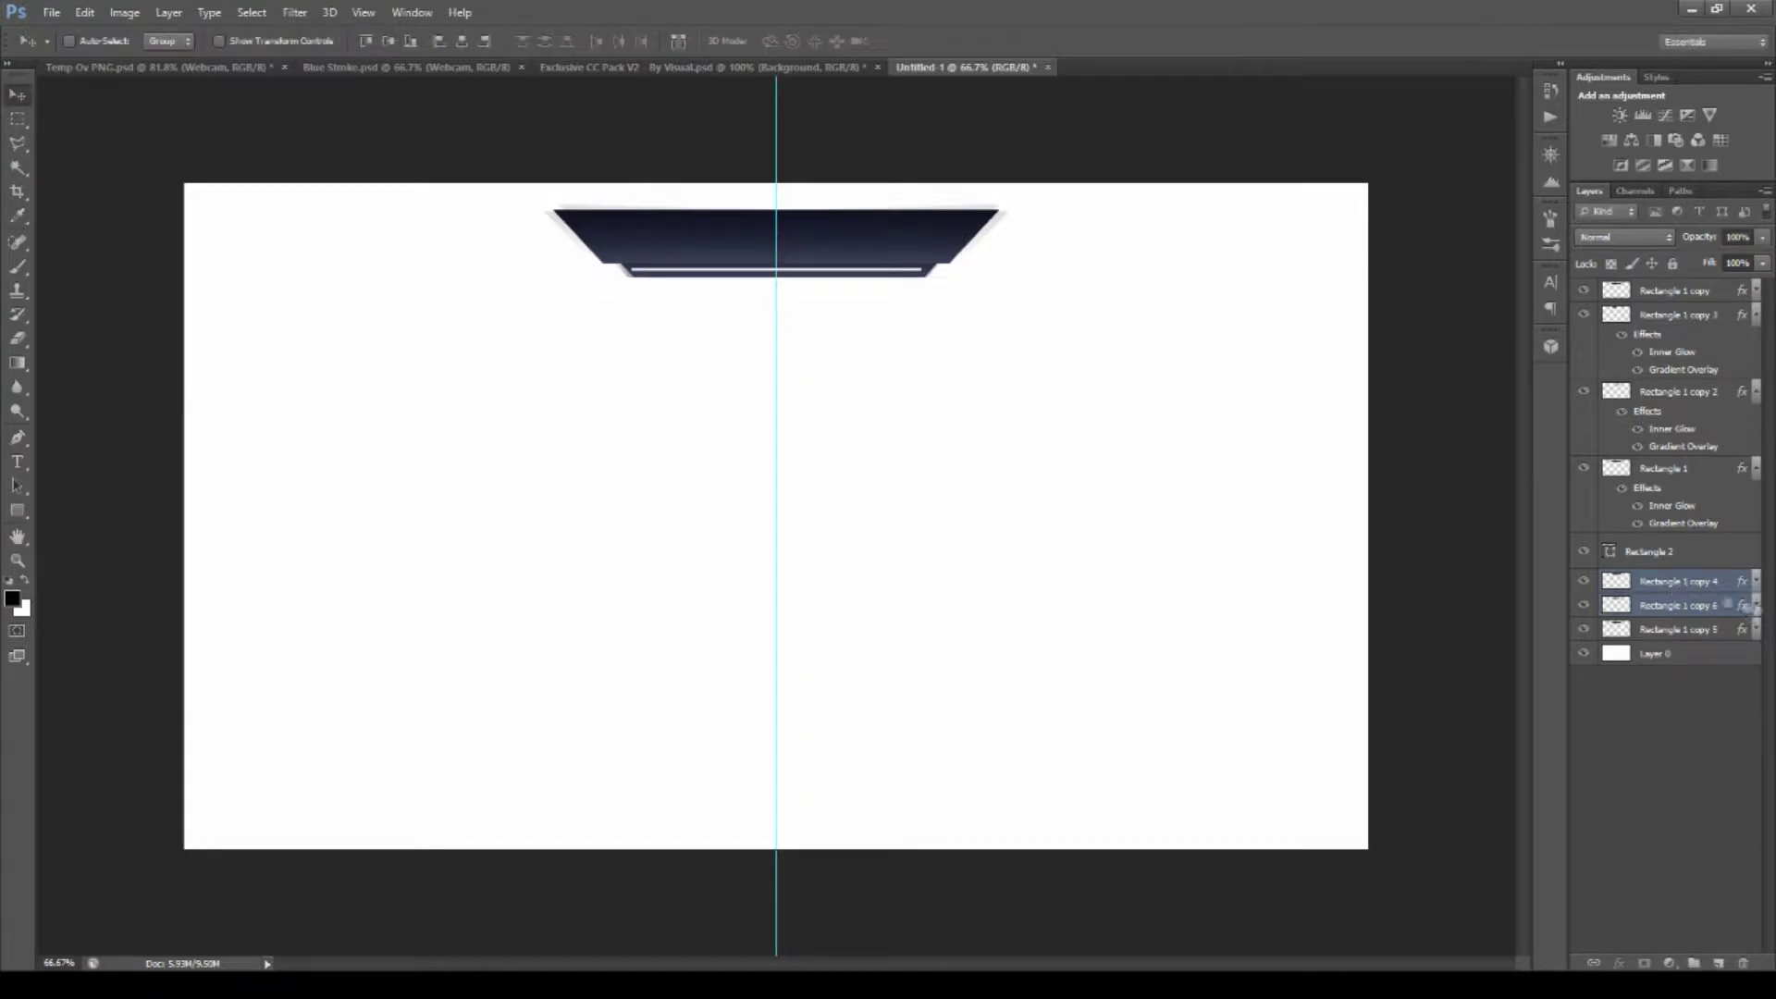
pyautogui.click(1646, 605)
pyautogui.keyDown('shift'); pyautogui.click(1600, 631); pyautogui.keyUp('shift')
pyautogui.hotkey('ctrl', 't')
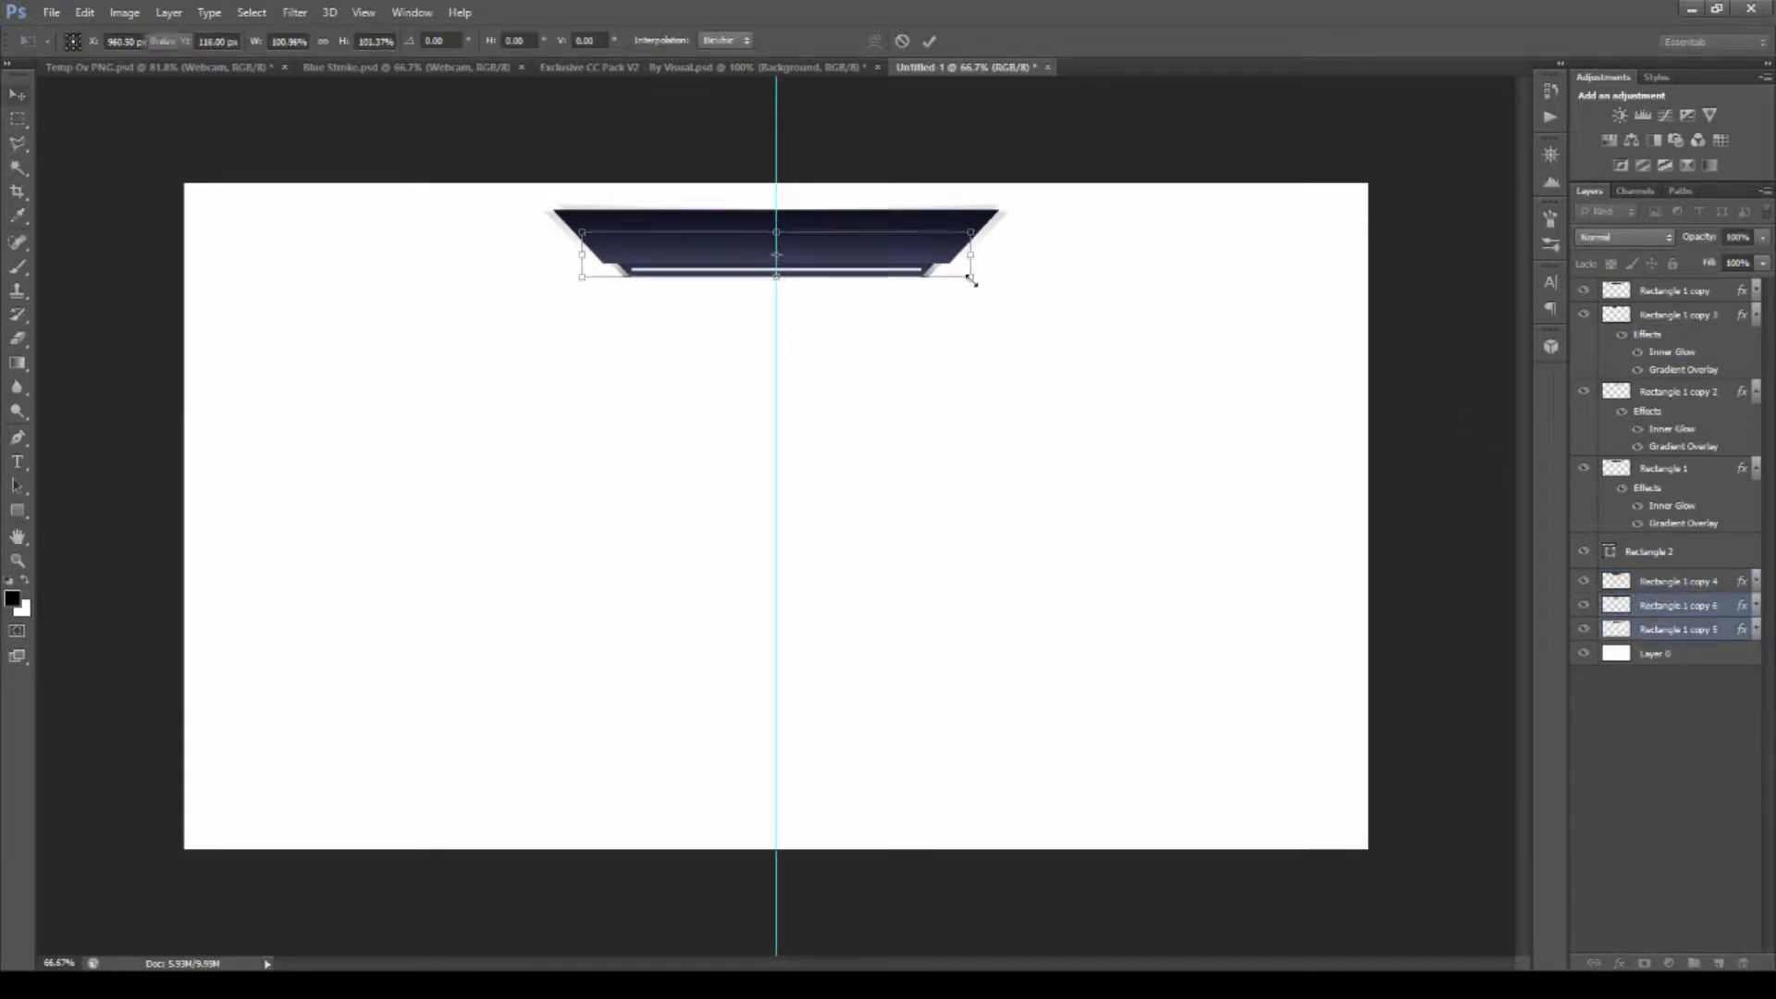
pyautogui.press('Return')
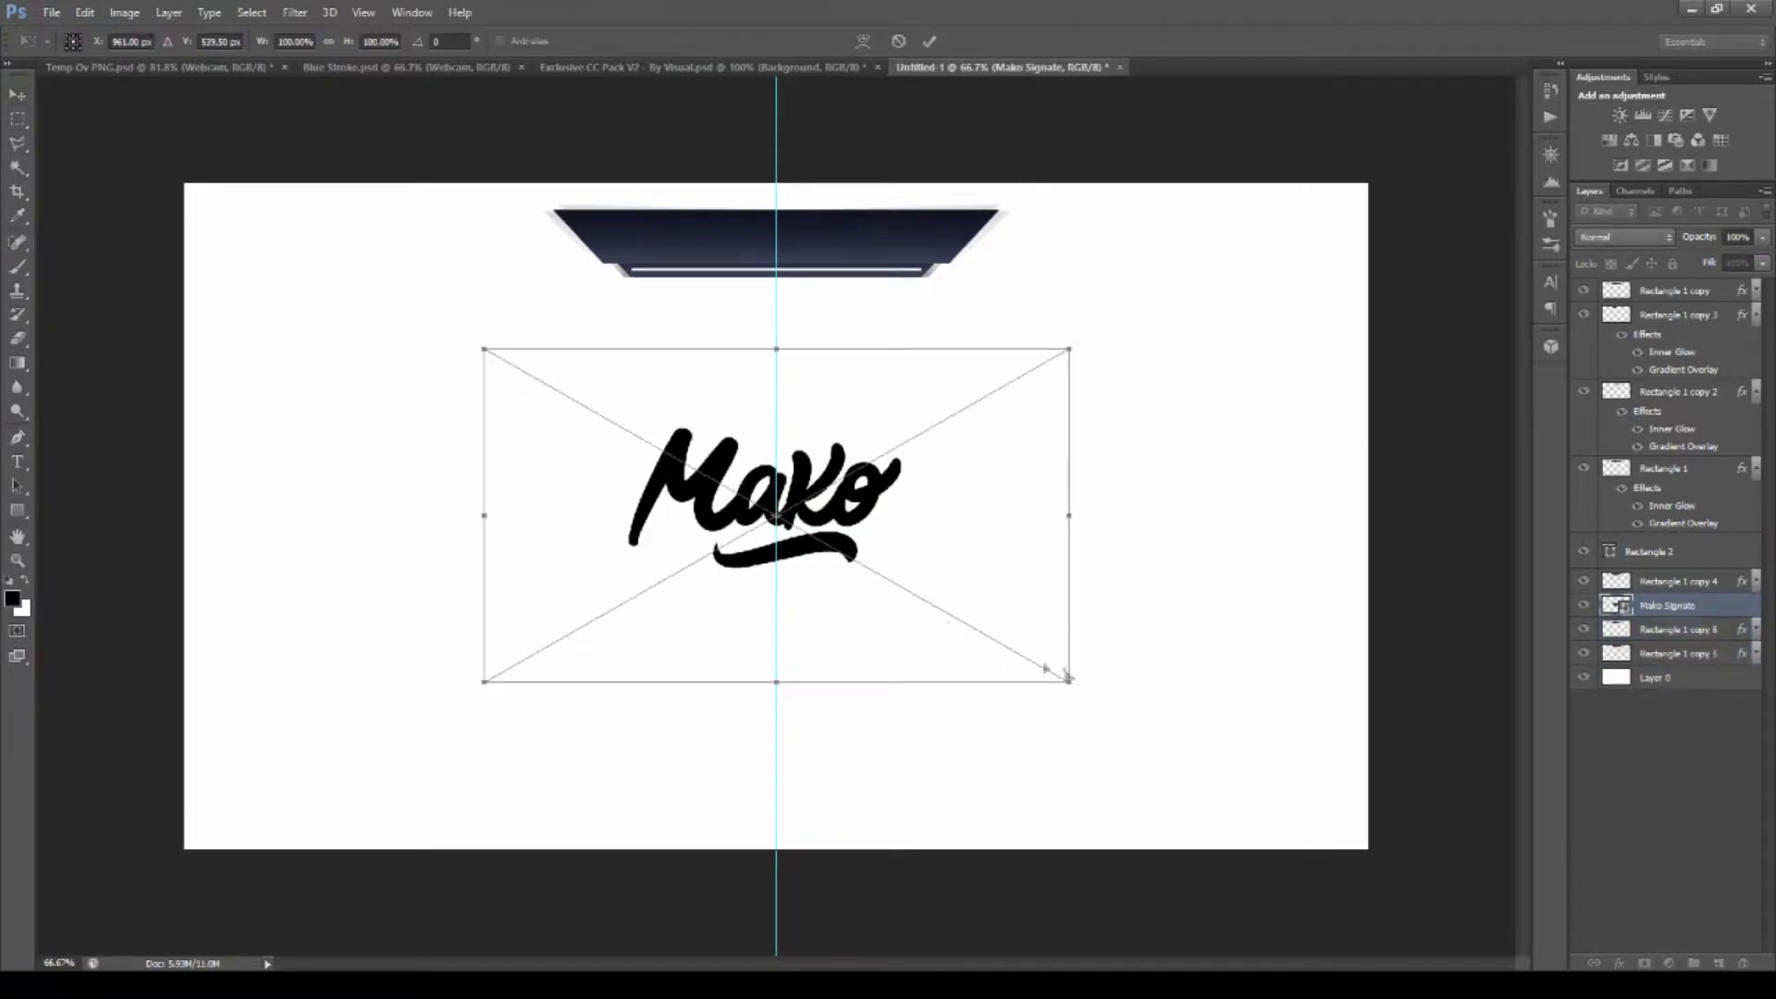
# Place the Mako logo on the banner, bring it to the top, and shrink it to fit.
pyautogui.moveTo(777, 514); pyautogui.dragTo(771, 248)
pyautogui.hotkey('ctrl', 'shift', ']')
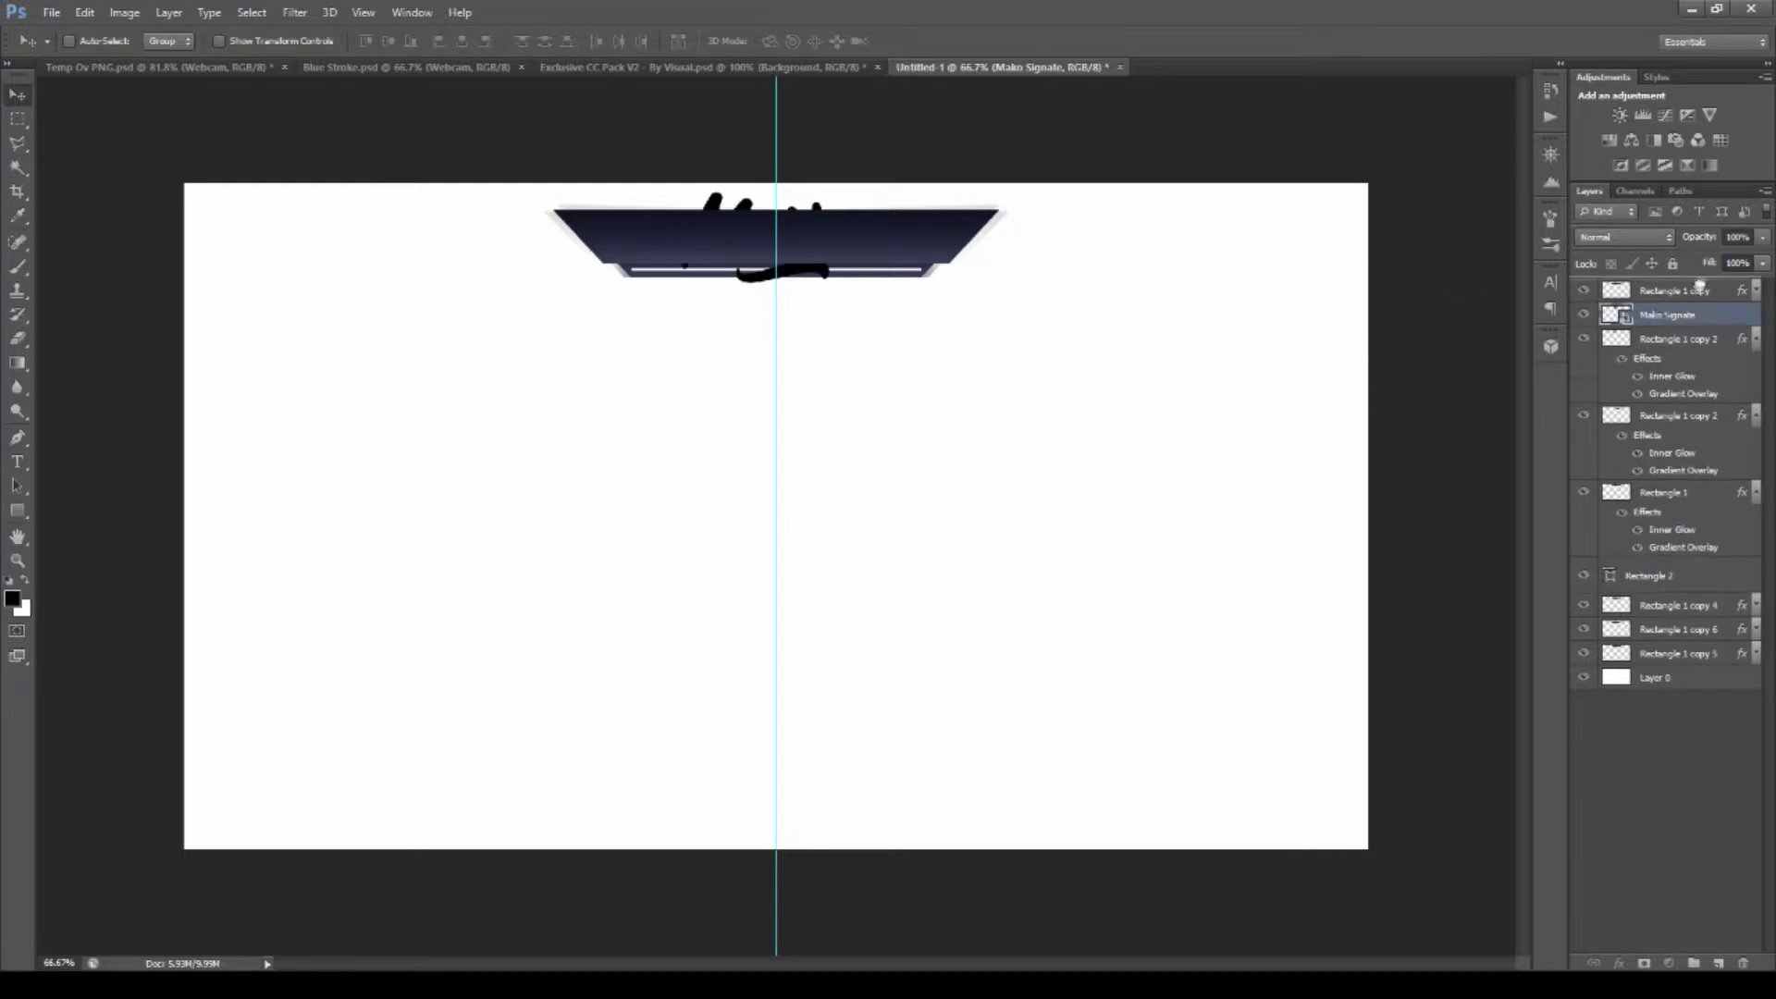
pyautogui.moveTo(838, 356); pyautogui.dragTo(879, 288)
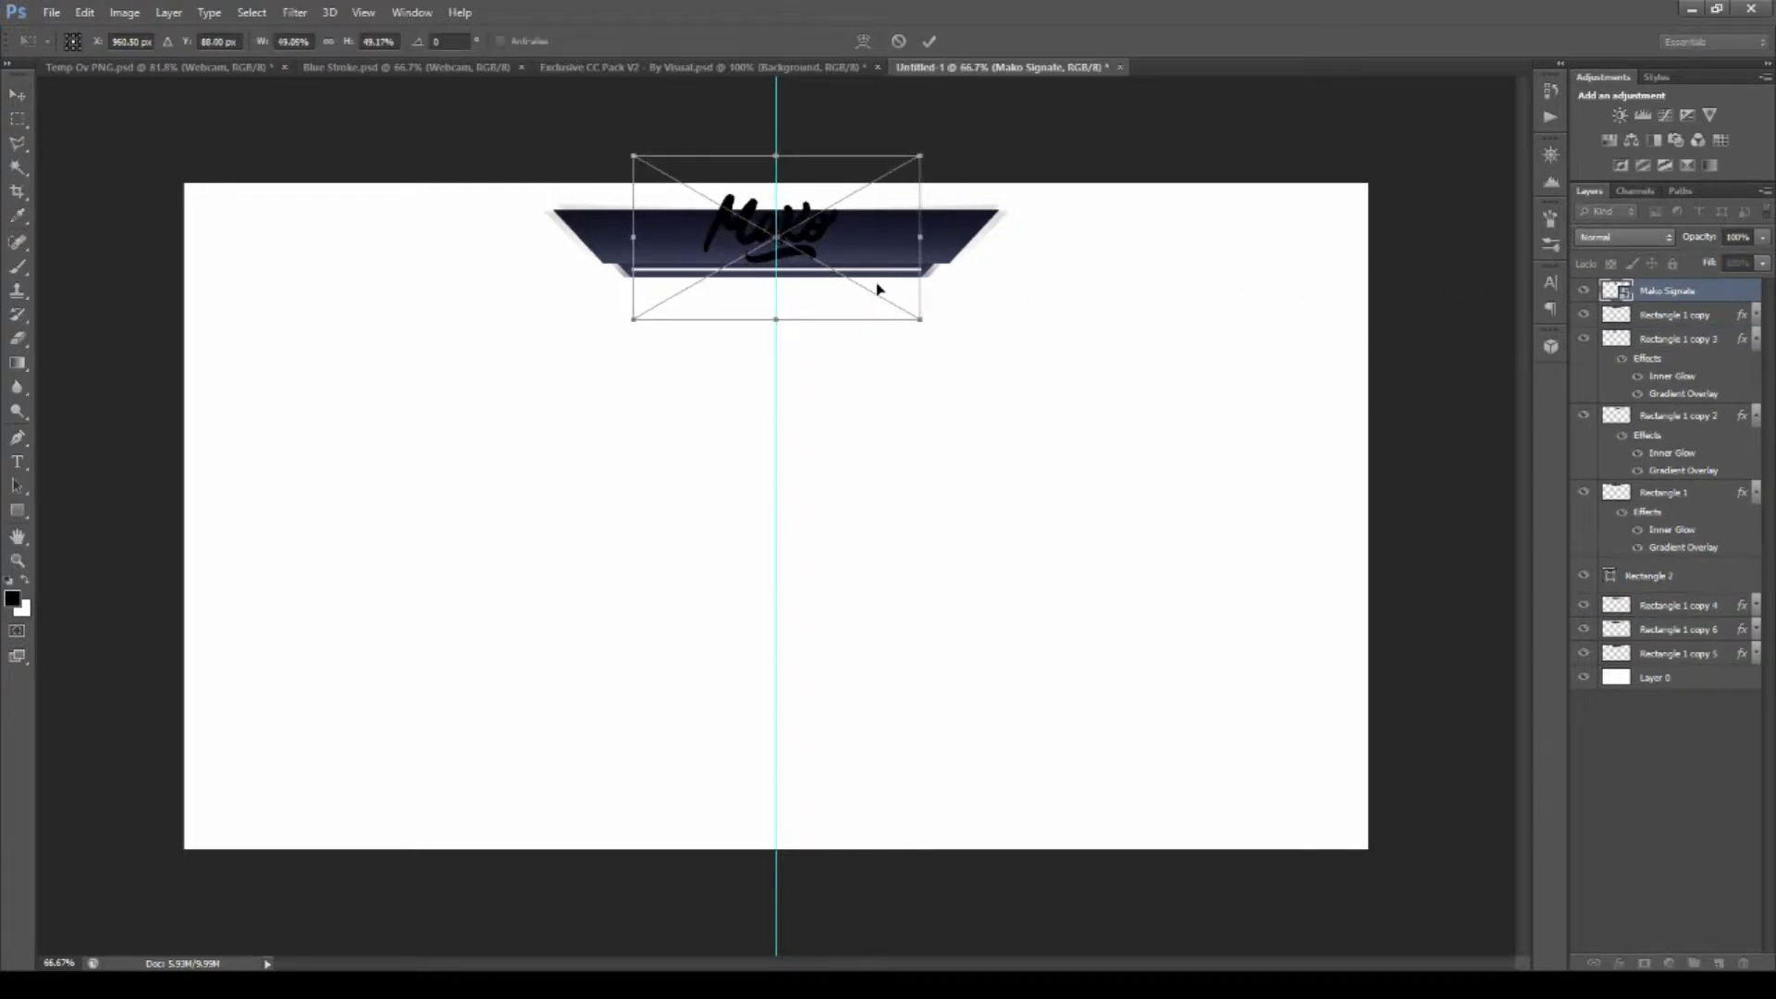
pyautogui.press('Return')
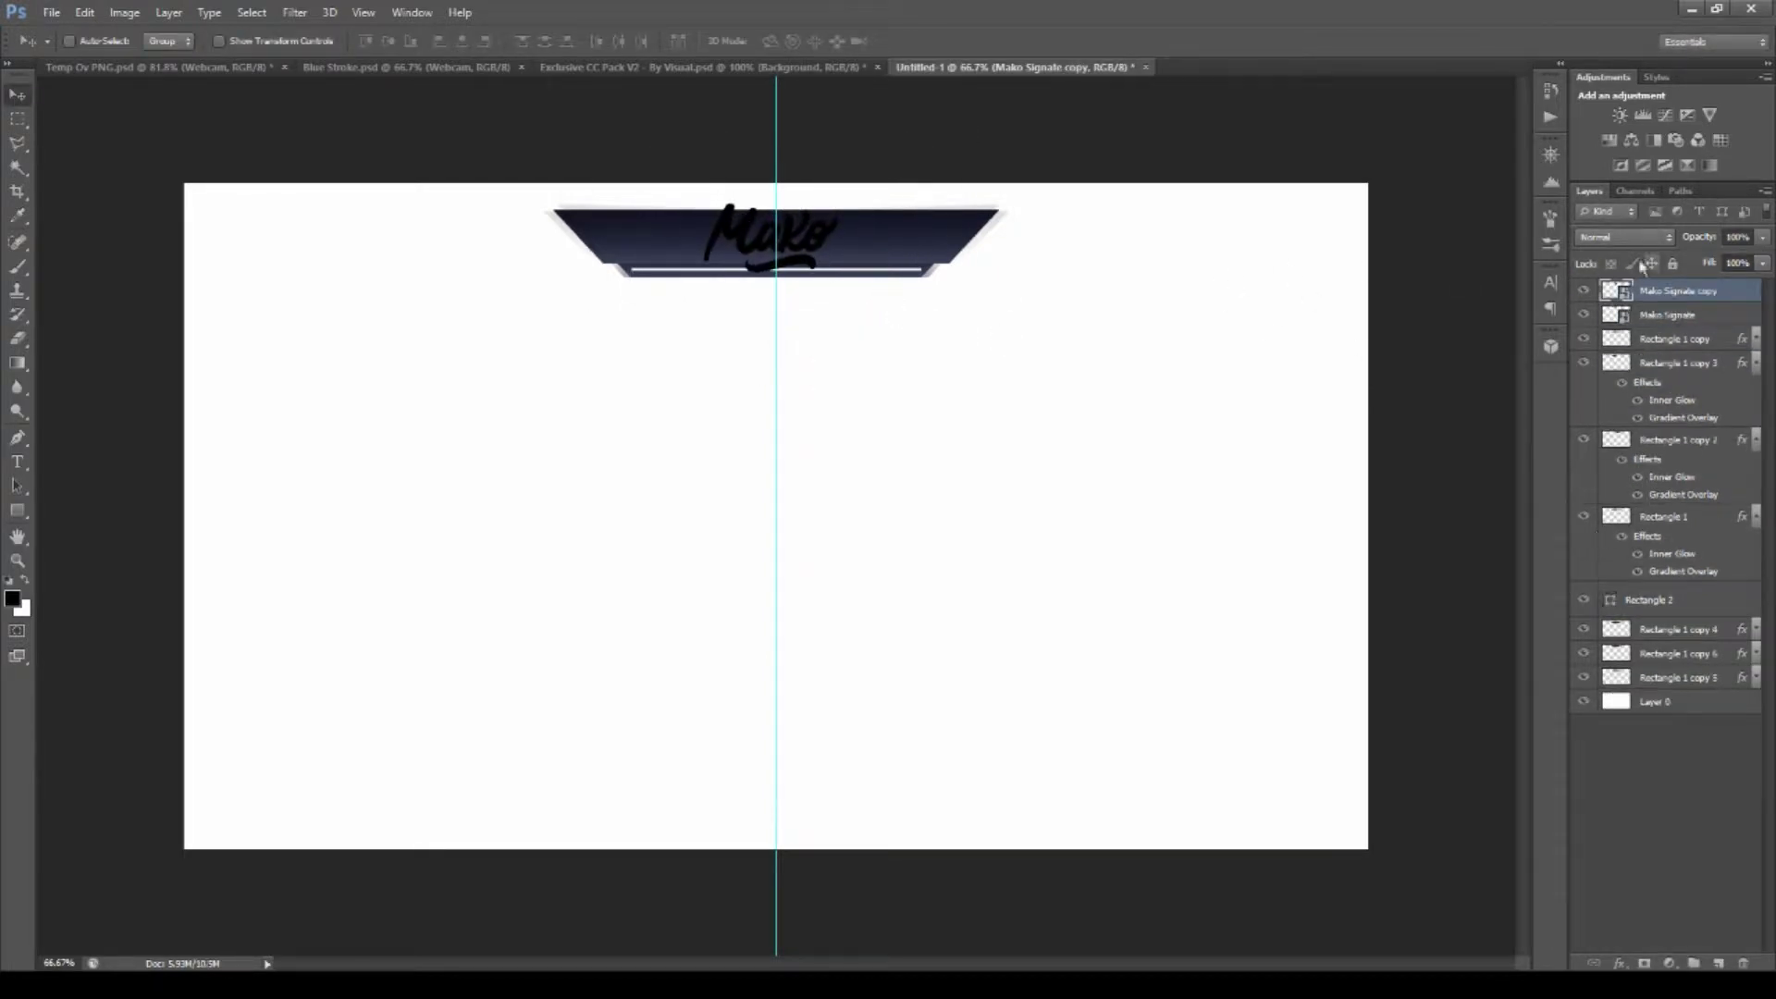
# Duplicate the Mako logo and enlarge the copy slightly.
pyautogui.hotkey('ctrl', 'j')
pyautogui.hotkey('ctrl', 't')
pyautogui.moveTo(922, 329); pyautogui.dragTo(934, 333)
pyautogui.press('Return')
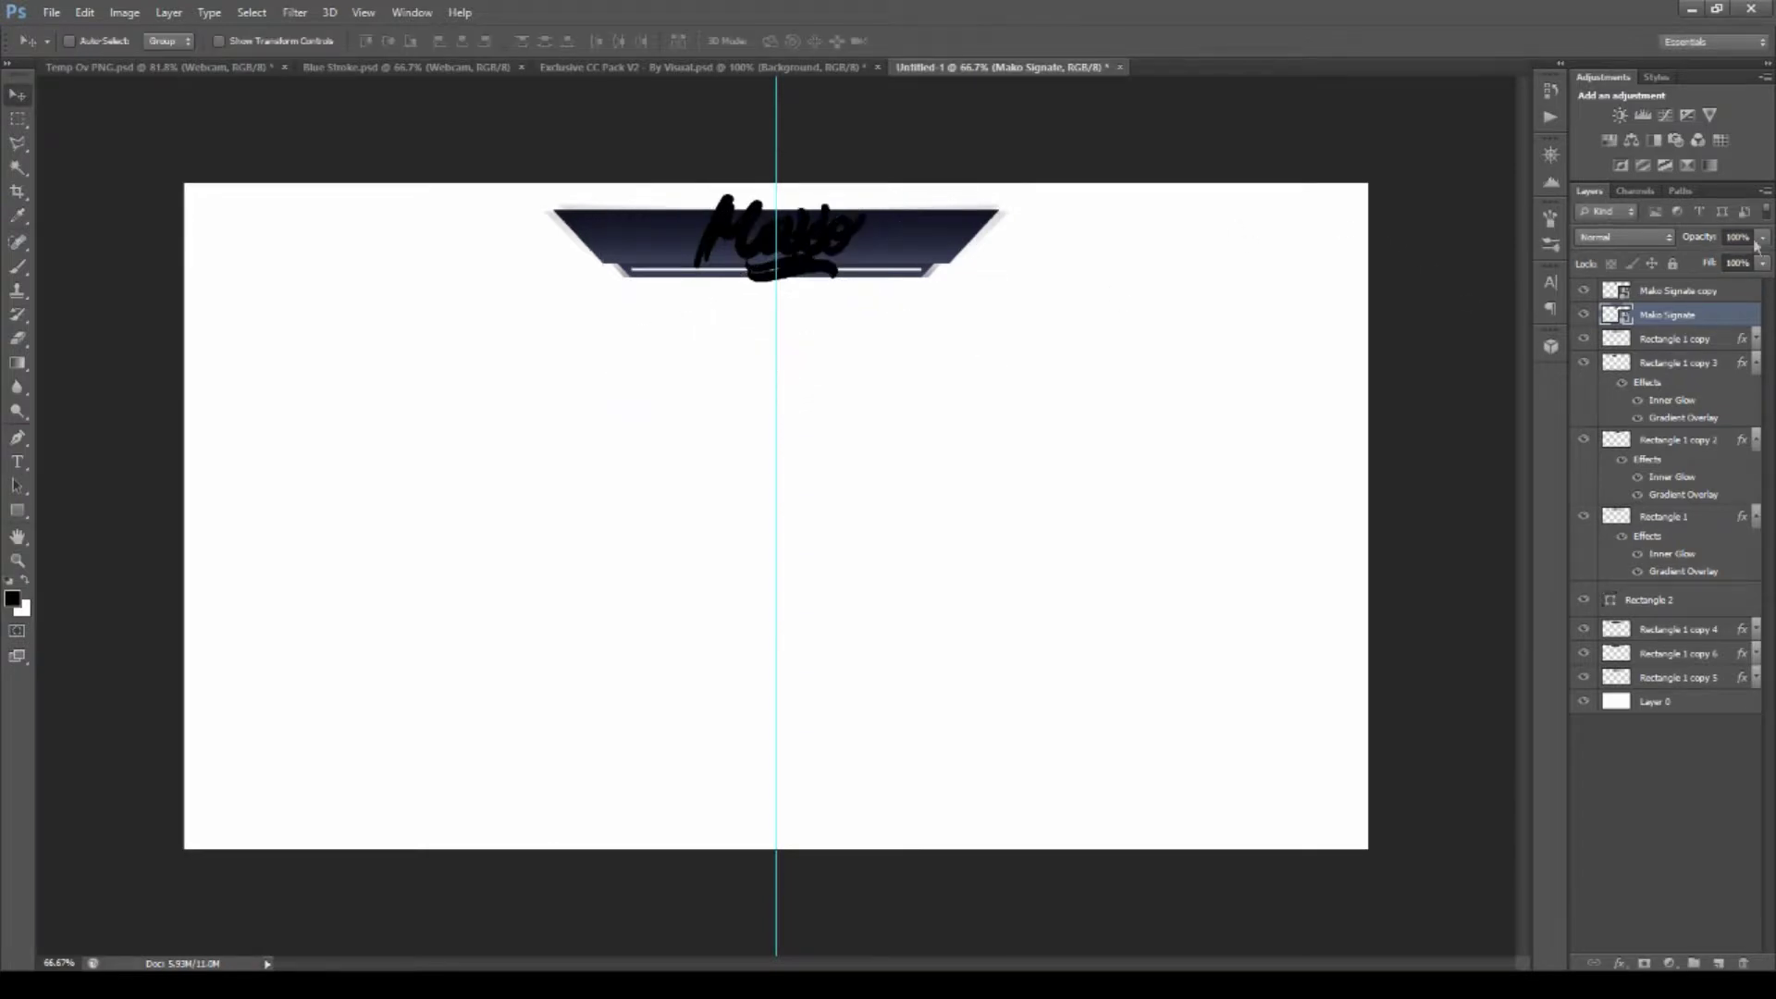
# Clip the original Mako logo to the banner in Normal blend mode at 27% opacity.
pyautogui.hotkey('shift', 'alt', 'o')
pyautogui.hotkey('ctrl', 'alt', 'g')
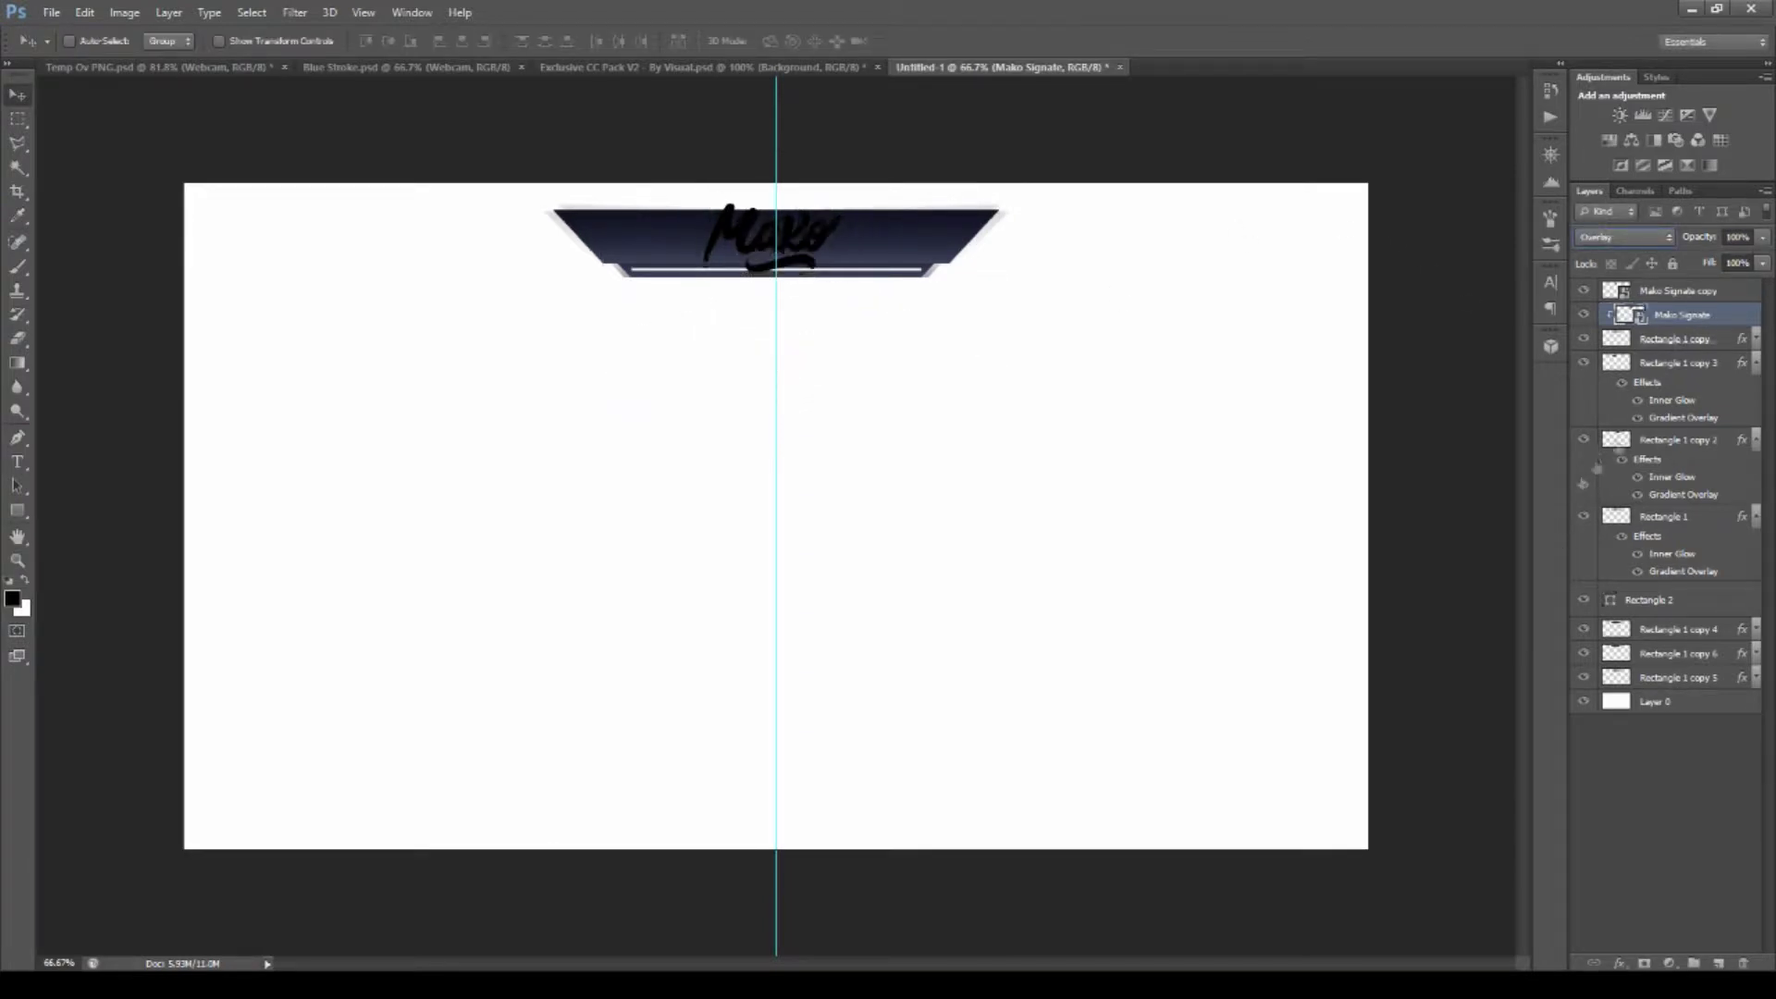
pyautogui.click(1681, 344)
pyautogui.click(1679, 315)
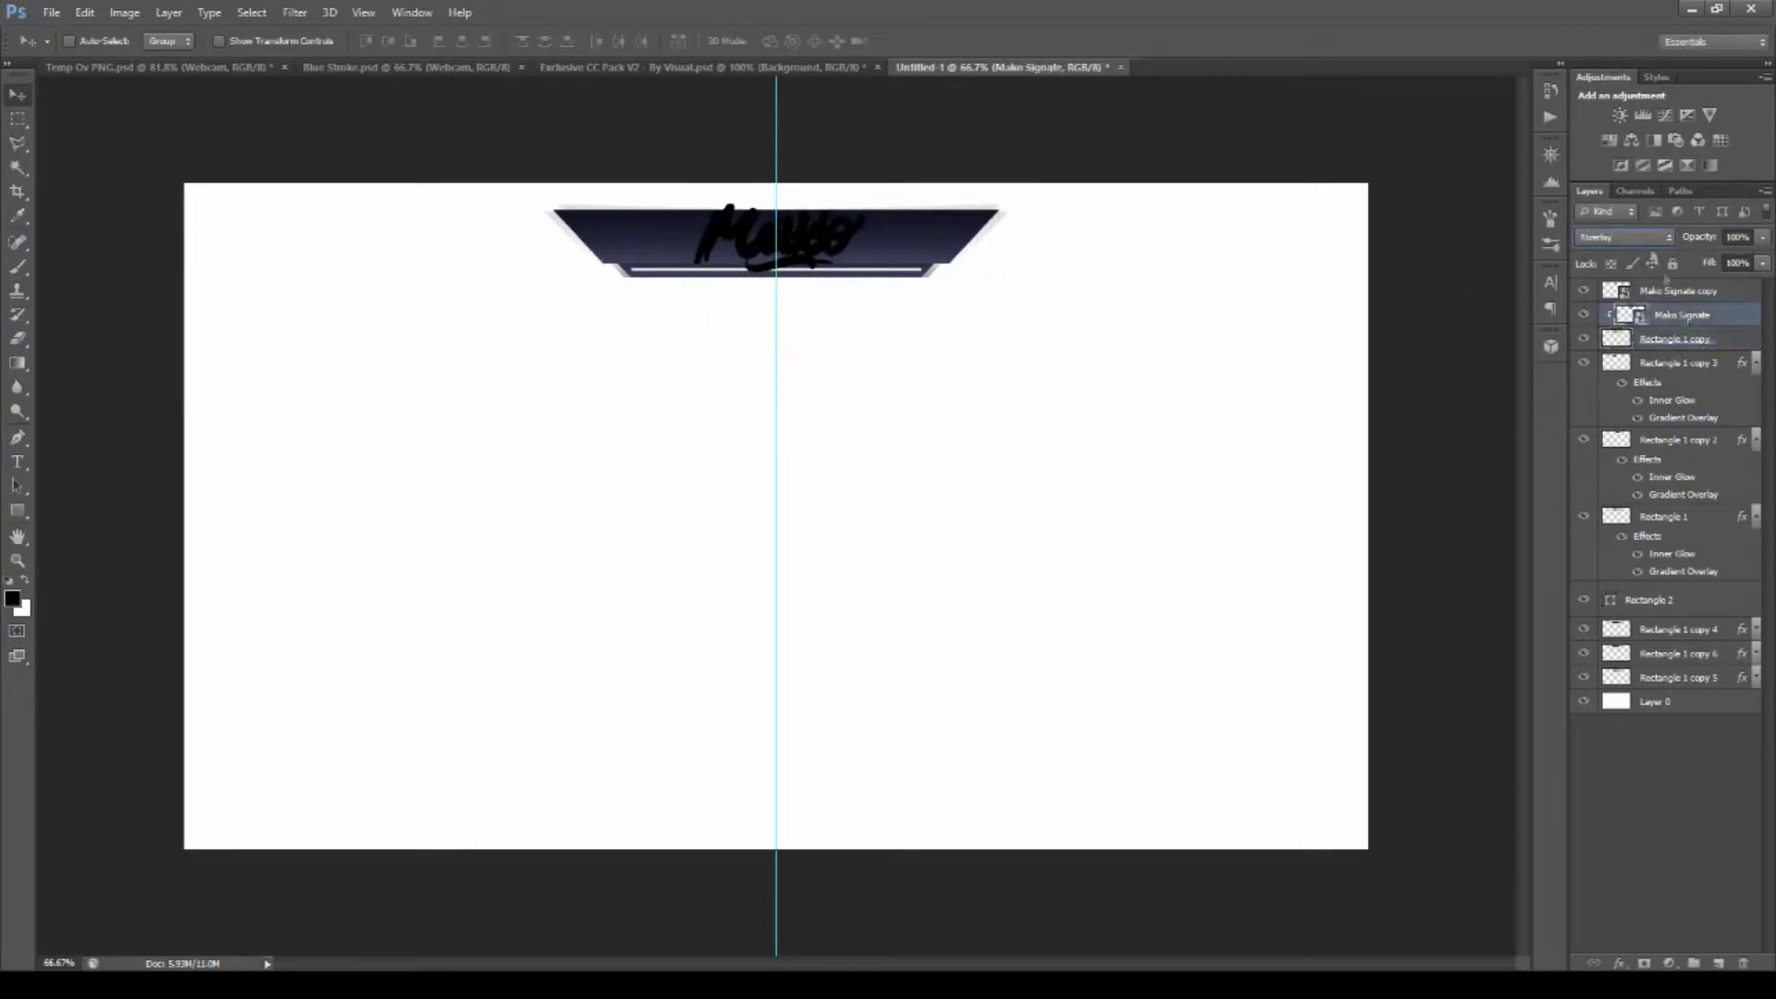
pyautogui.hotkey('shift', 'alt', 'f')
pyautogui.hotkey('shift', 'alt', 'n')
pyautogui.press('2')
pyautogui.press('7')
# Give Mako Signate copy a white stroke, inner glow and gradient overlay.
pyautogui.click(1678, 291)
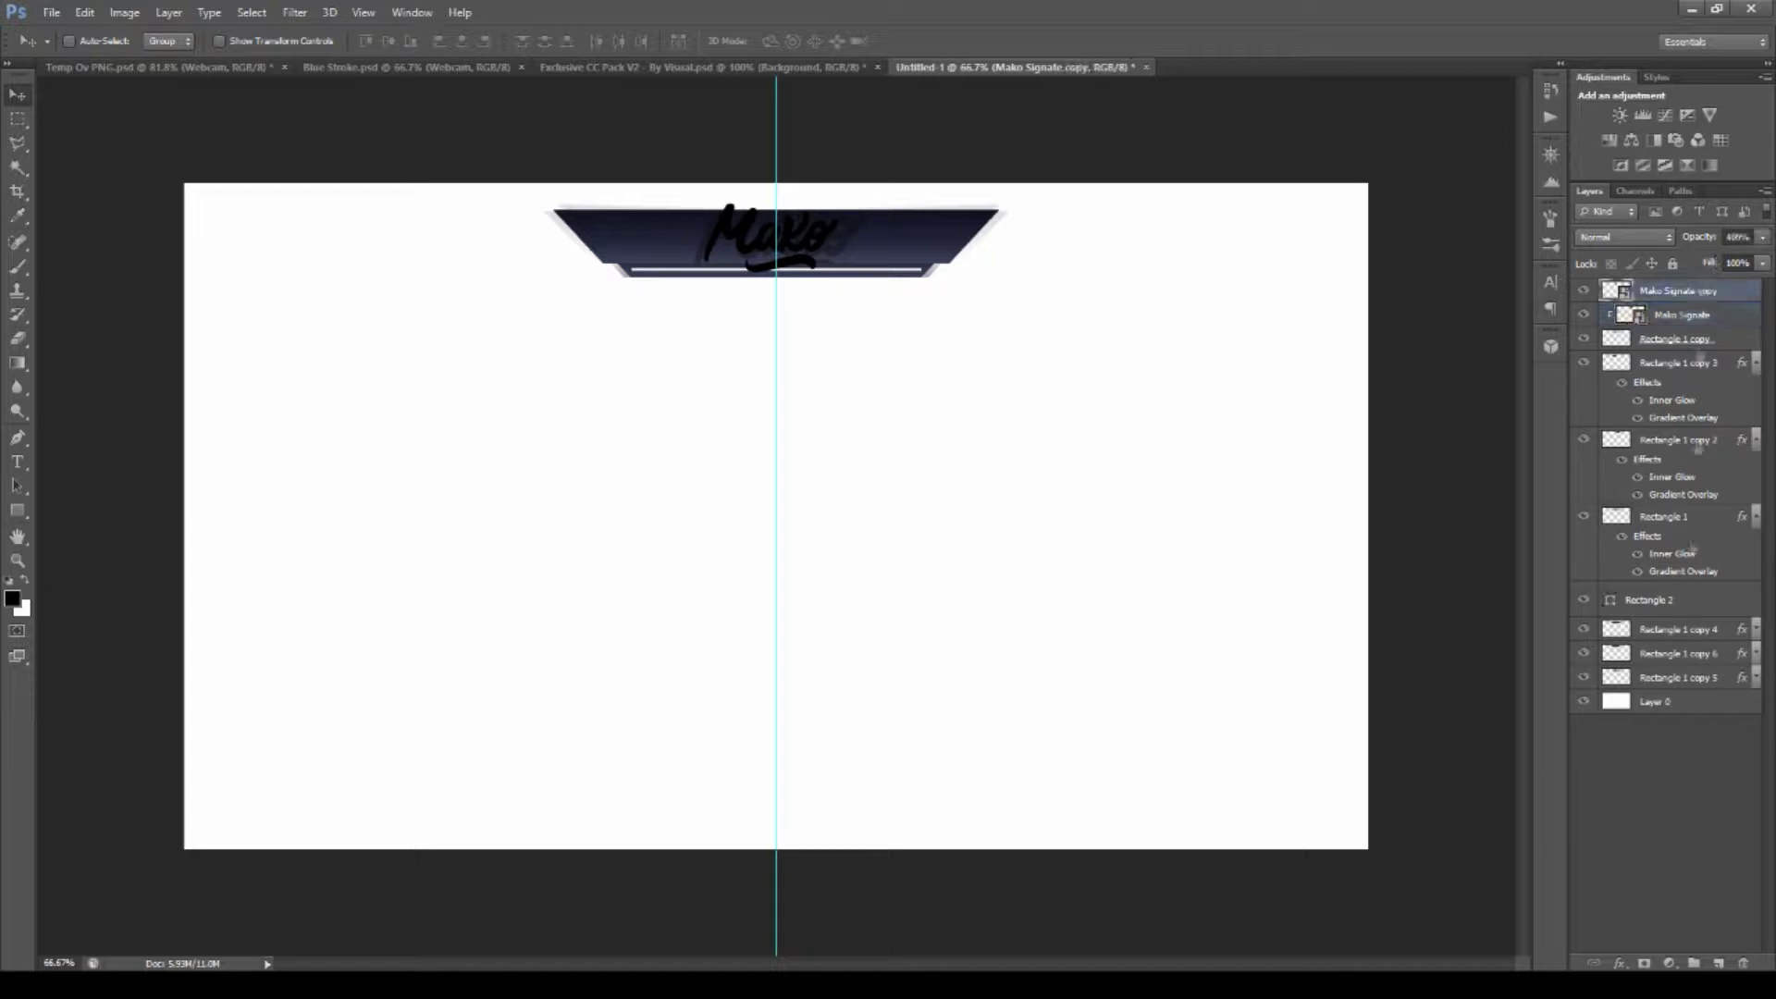
pyautogui.click(1618, 963)
pyautogui.click(1632, 885)
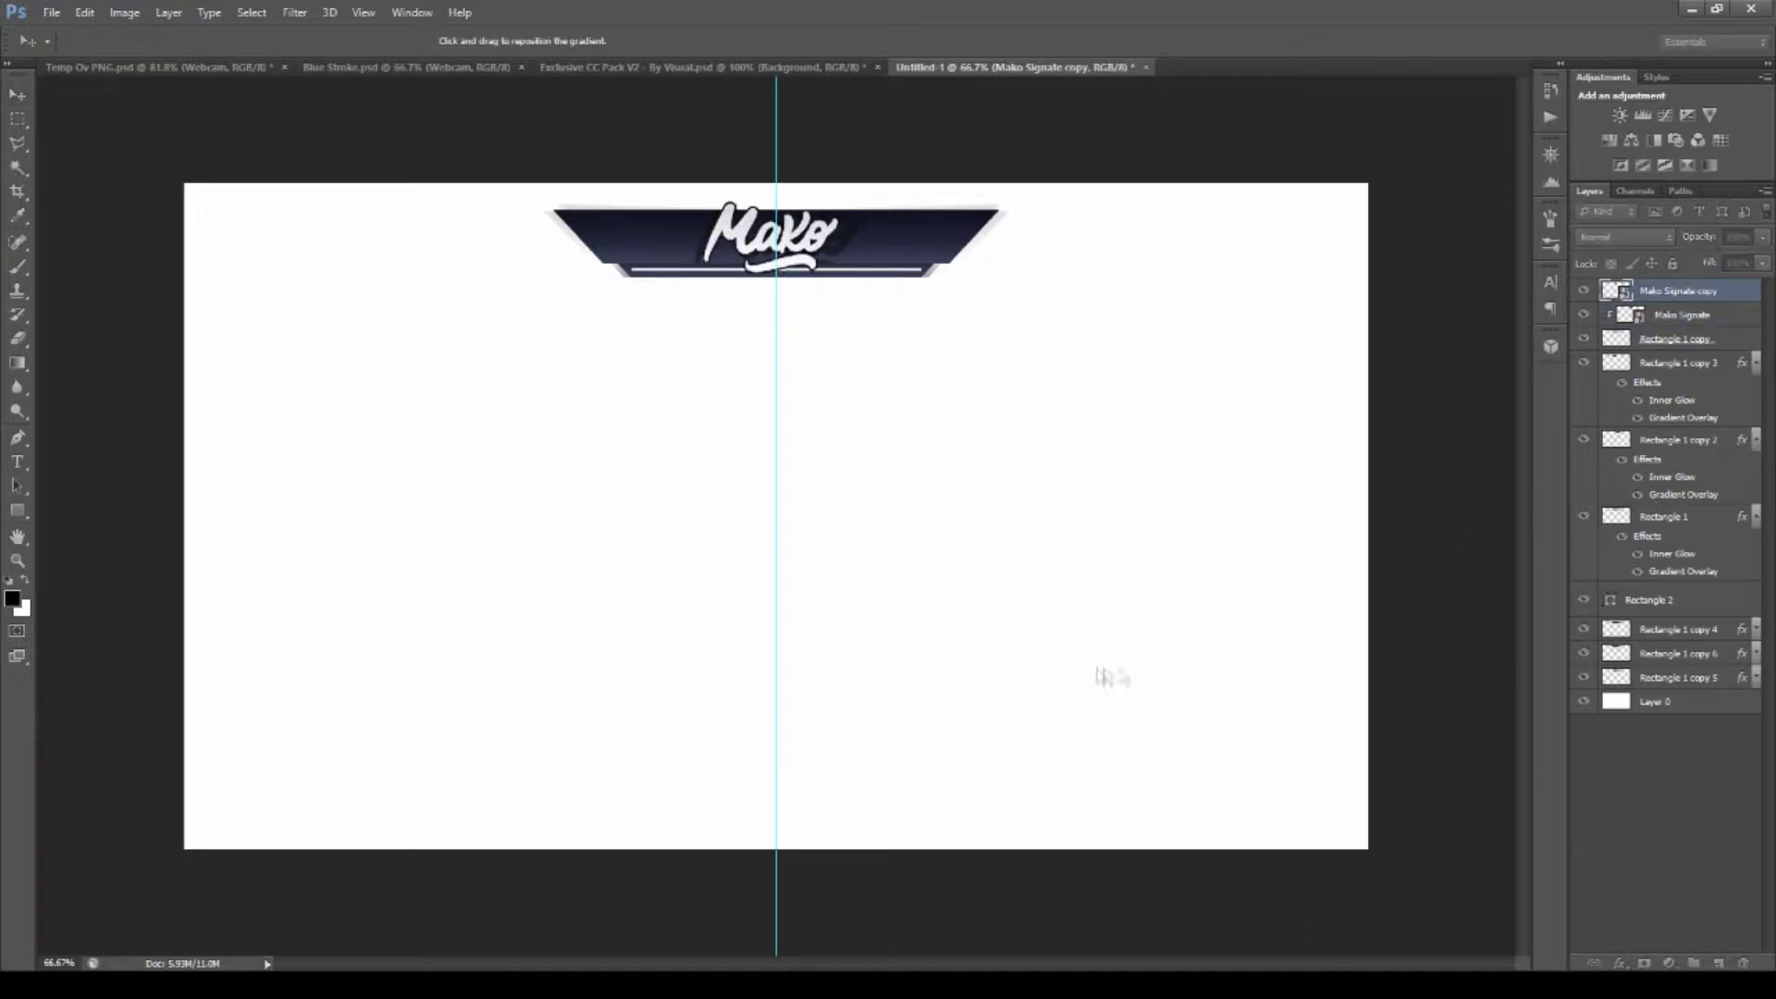
pyautogui.press('i')
pyautogui.press('space')
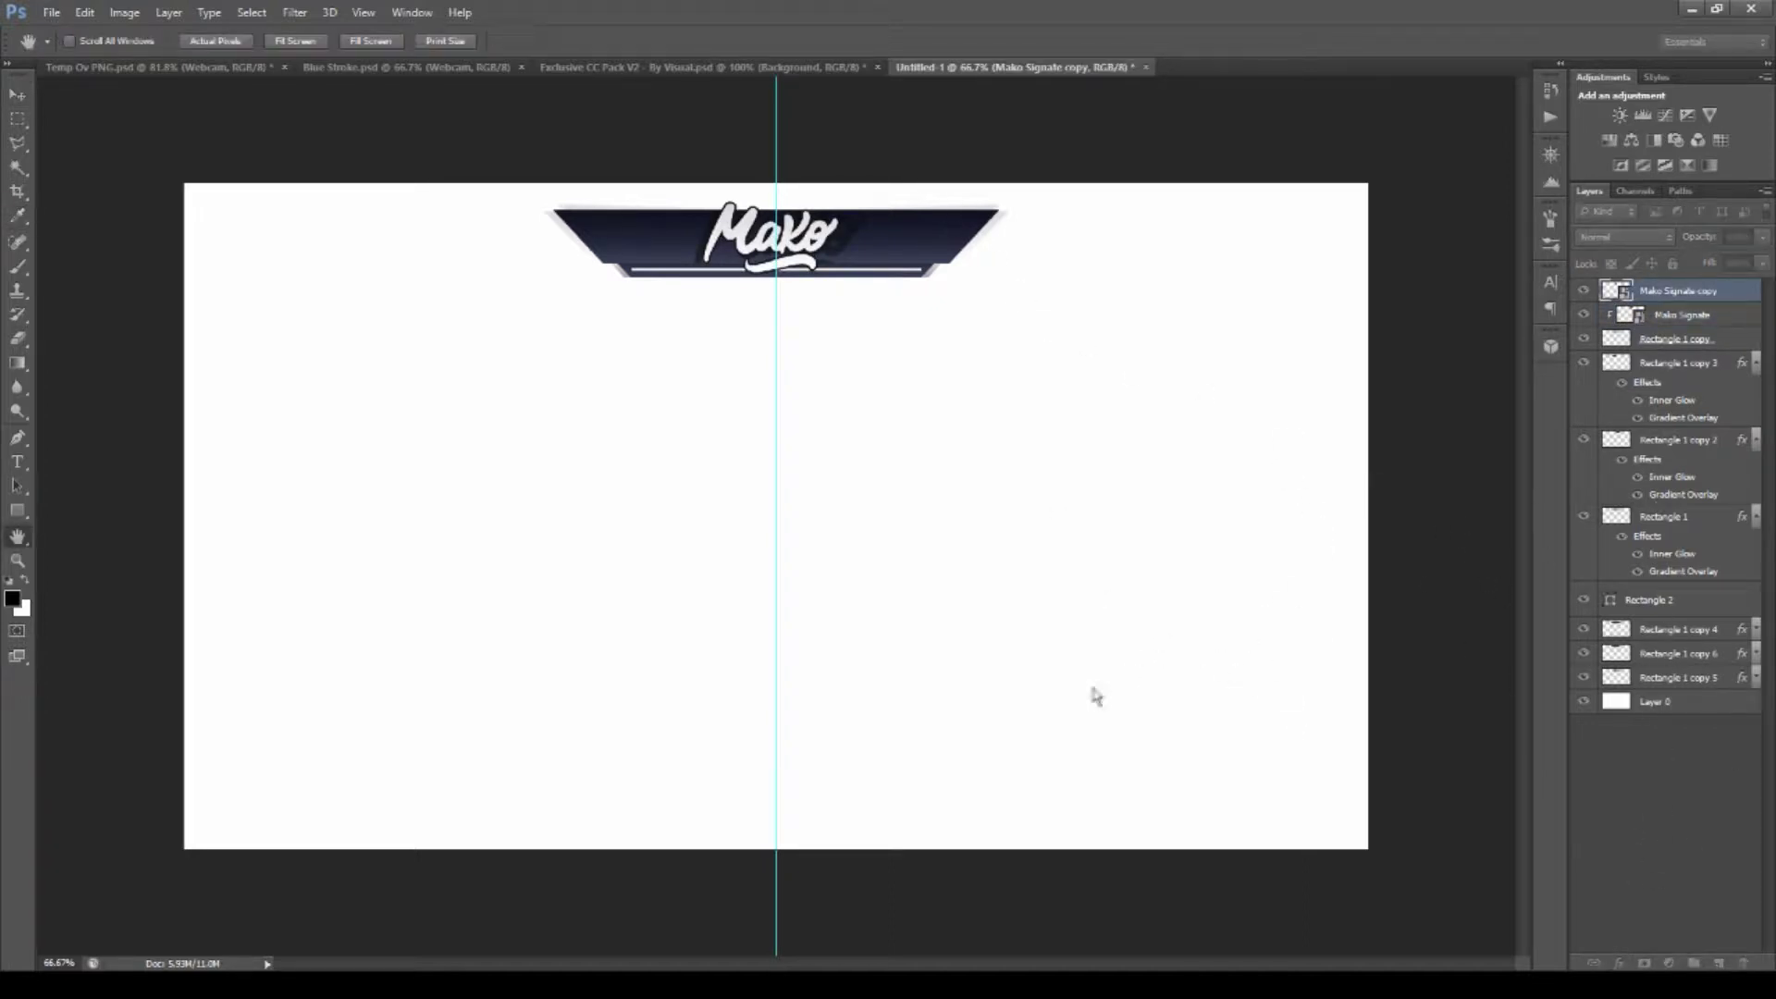
pyautogui.hotkey('ctrl', 'z')
pyautogui.hotkey('ctrl', 'z')
pyautogui.press('space')
pyautogui.hotkey('ctrl', 'z')
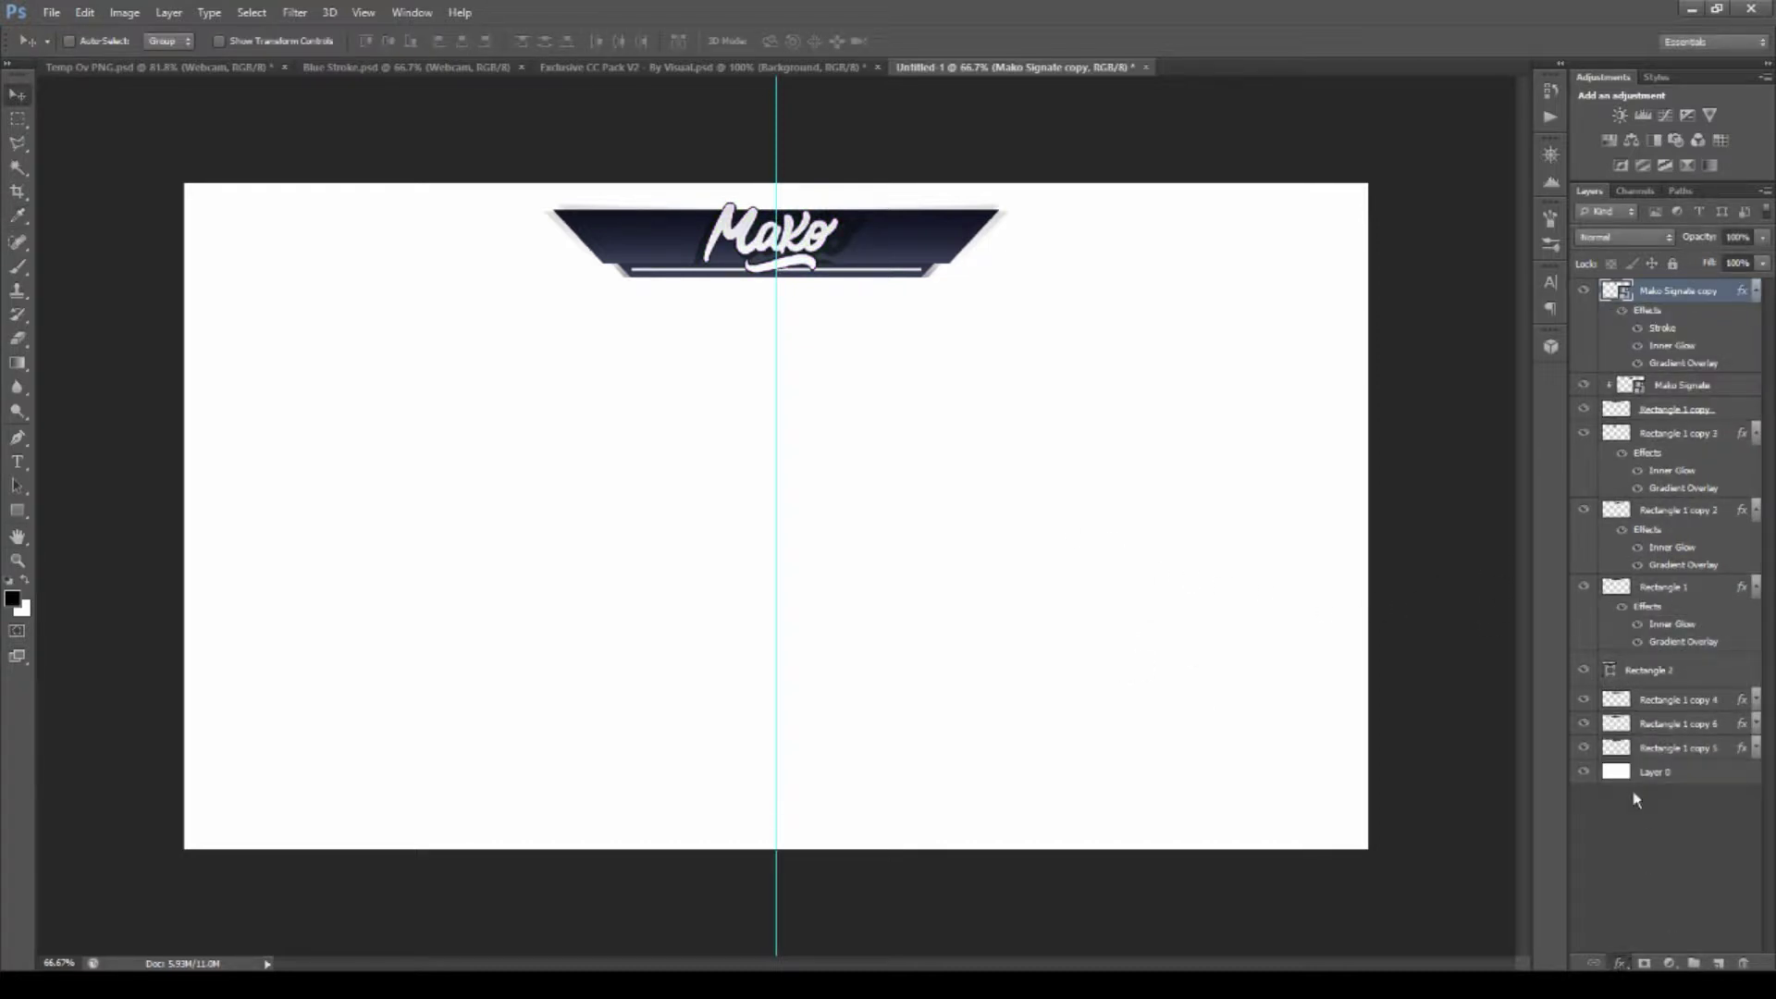
pyautogui.hotkey('ctrl', 'z')
pyautogui.hotkey('ctrl', 'z')
pyautogui.press('space')
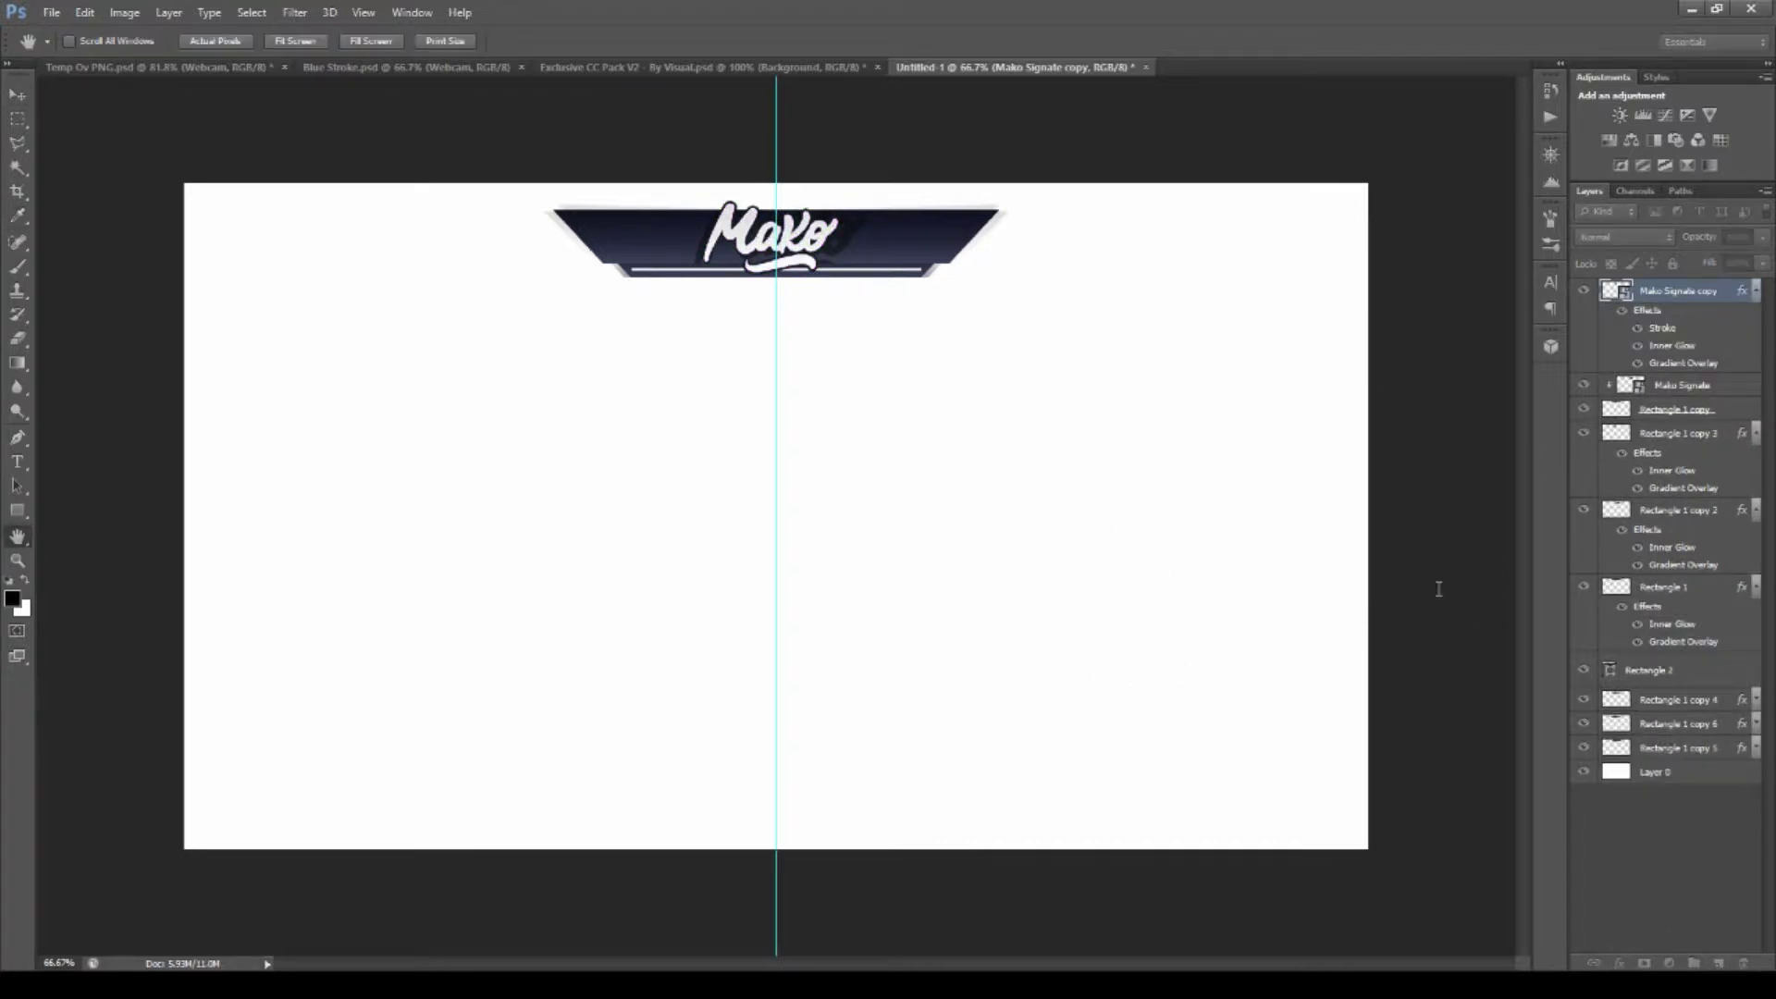
# Duplicate the original Mako logo, rotate the copy toward the banner's left, and clip it.
pyautogui.click(1714, 393)
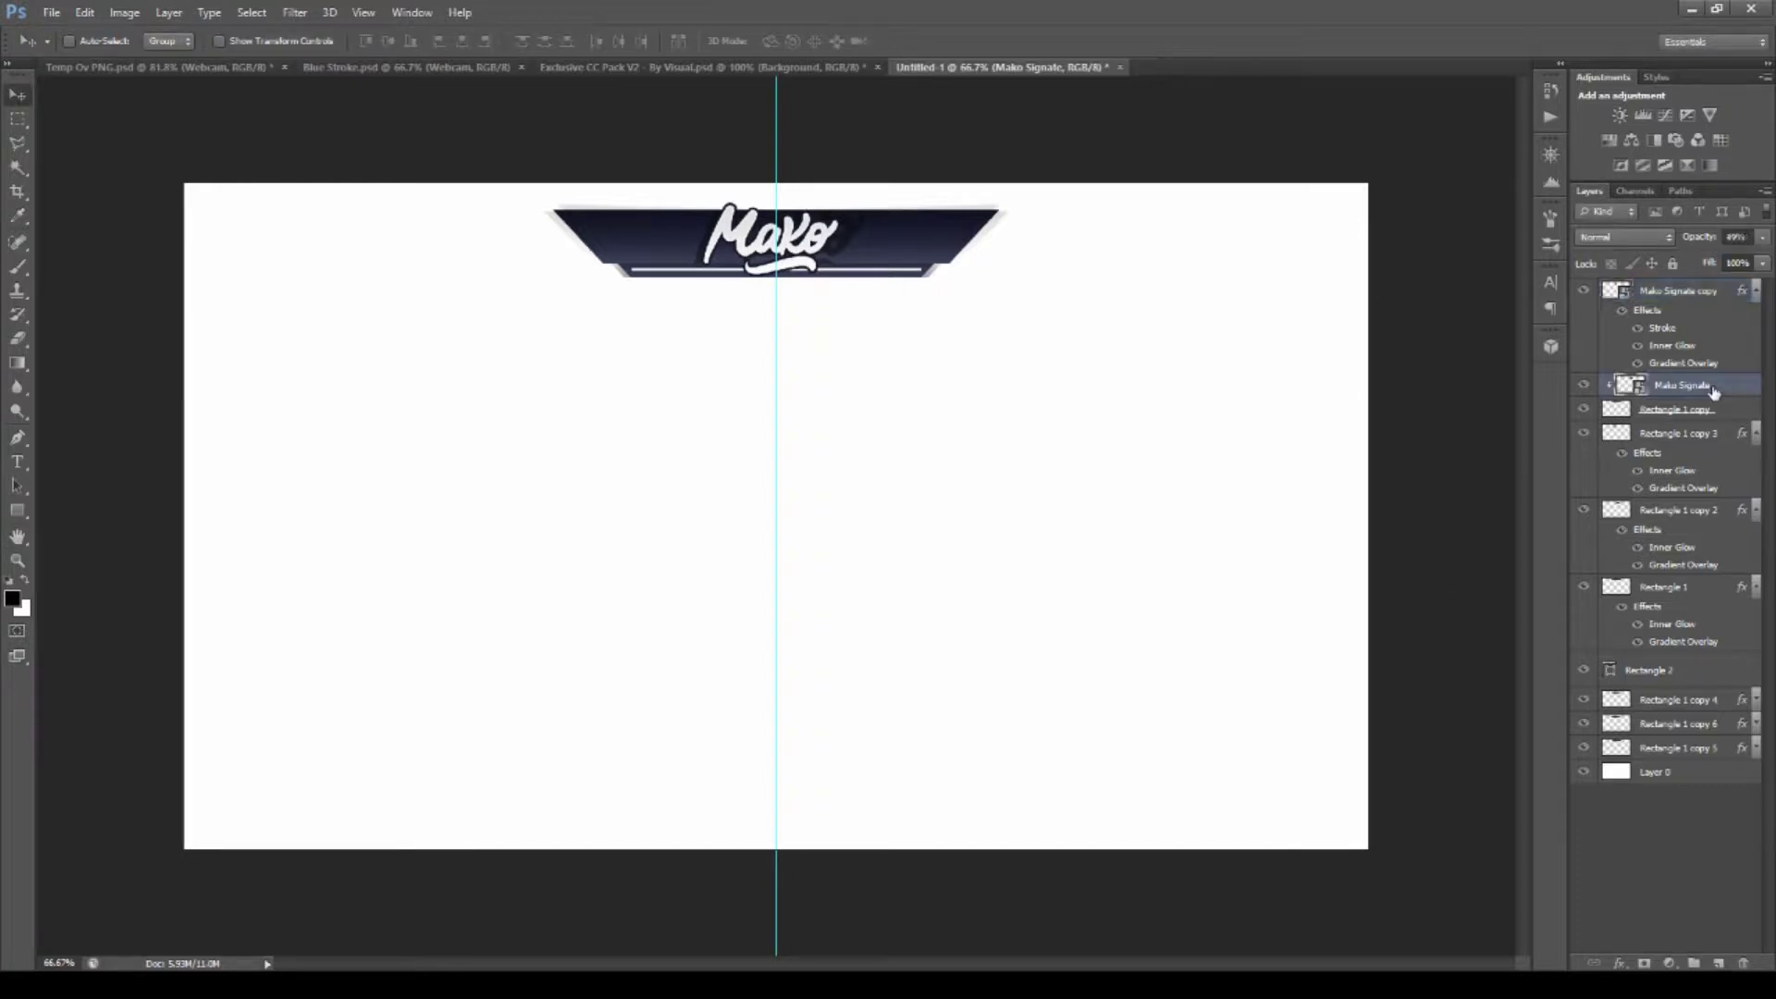
pyautogui.hotkey('ctrl', 'j')
pyautogui.hotkey('ctrl', 't')
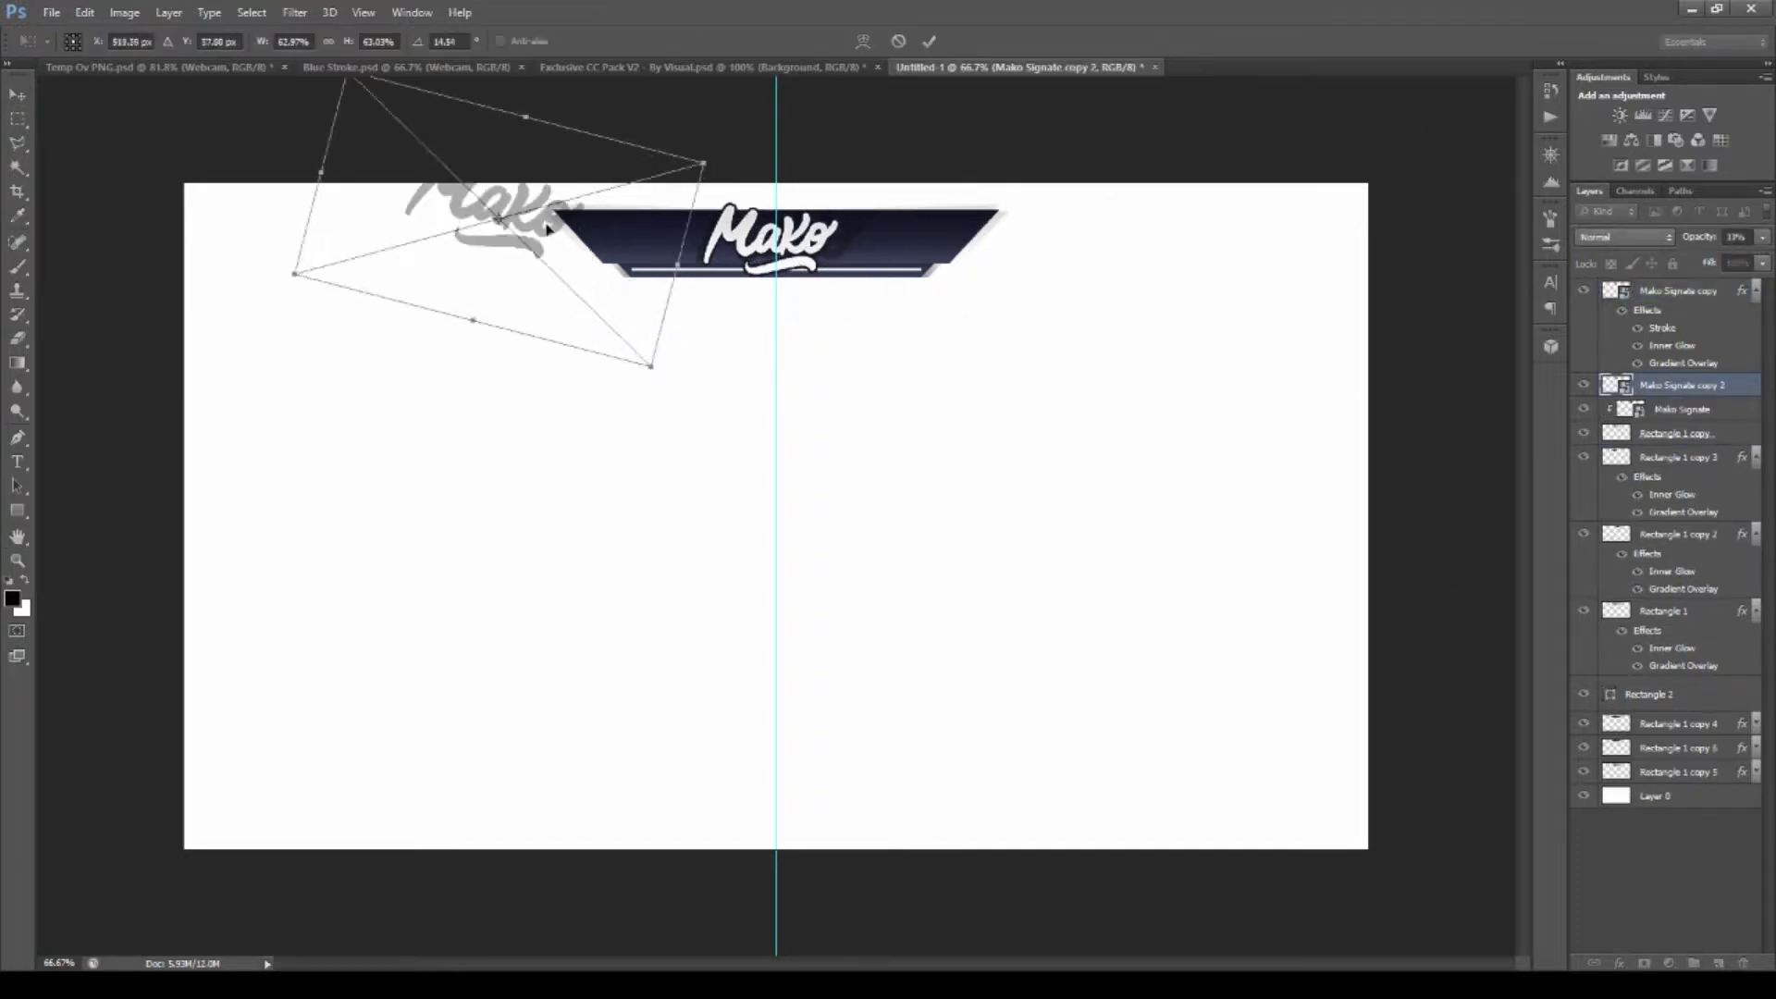
pyautogui.moveTo(703, 240); pyautogui.dragTo(666, 269)
pyautogui.press('Return')
pyautogui.hotkey('ctrl', 'alt', 'g')
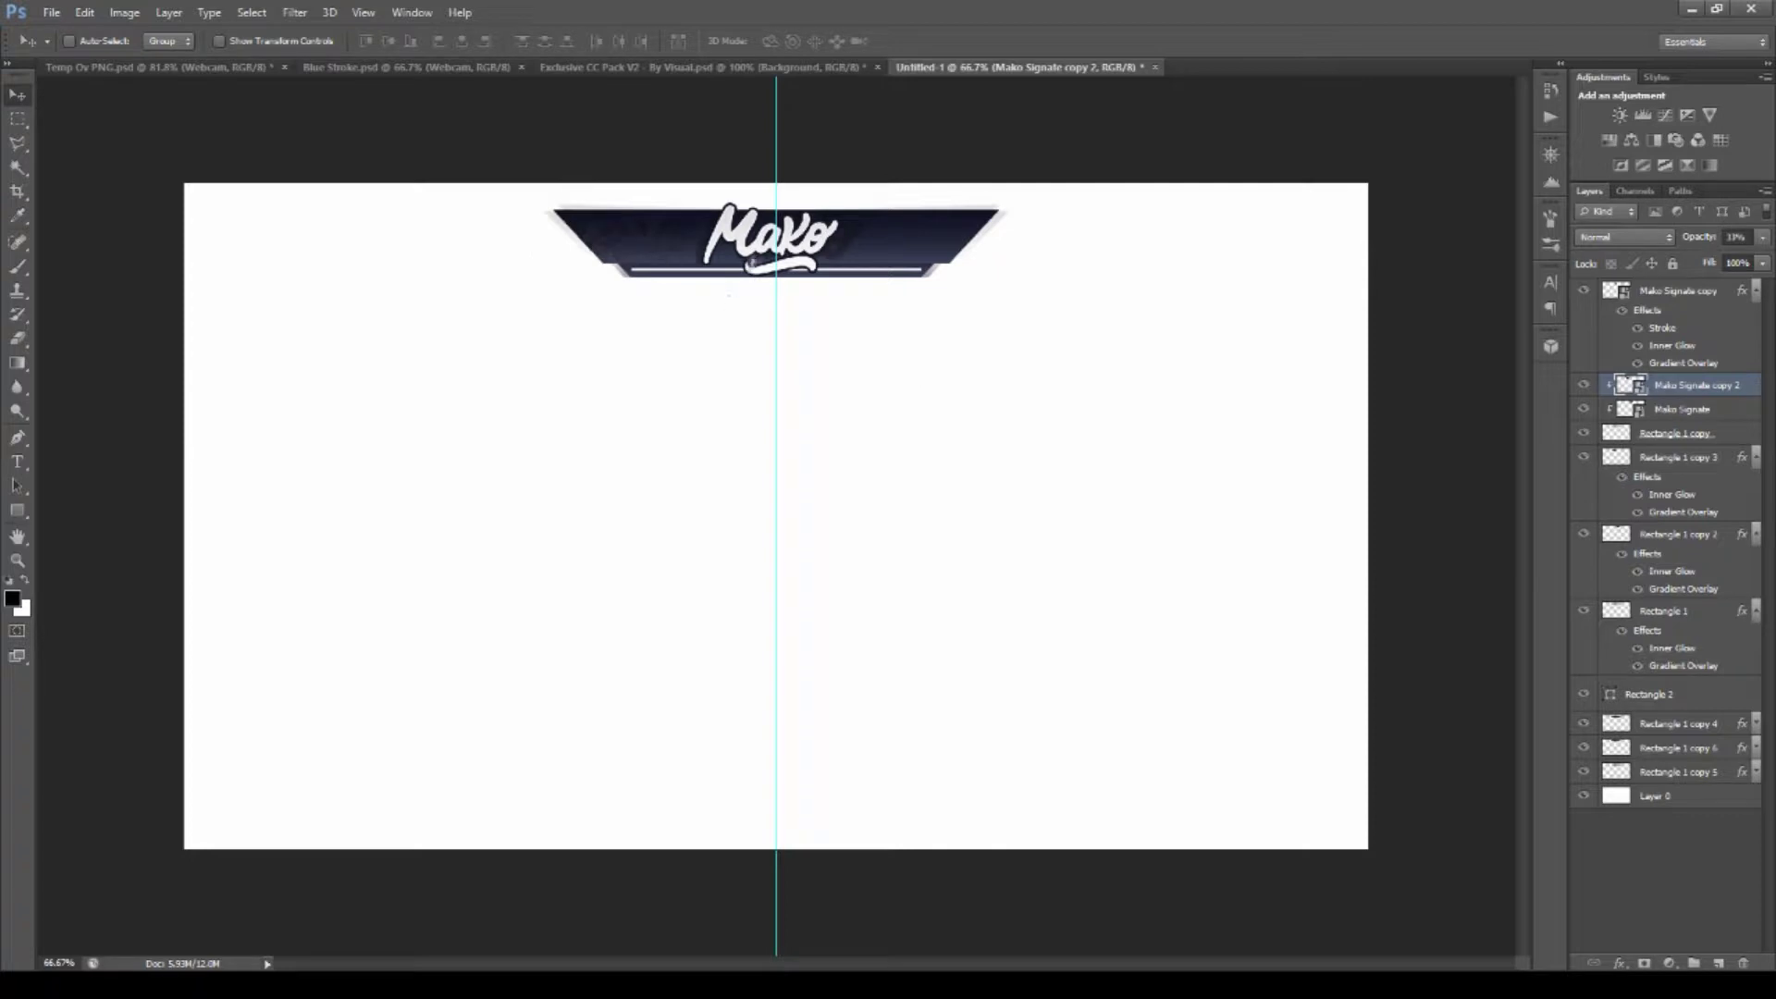
# Add a third clipped Mako copy rotated toward the banner's right.
pyautogui.hotkey('ctrl', 'j')
pyautogui.hotkey('ctrl', 'alt', 'g')
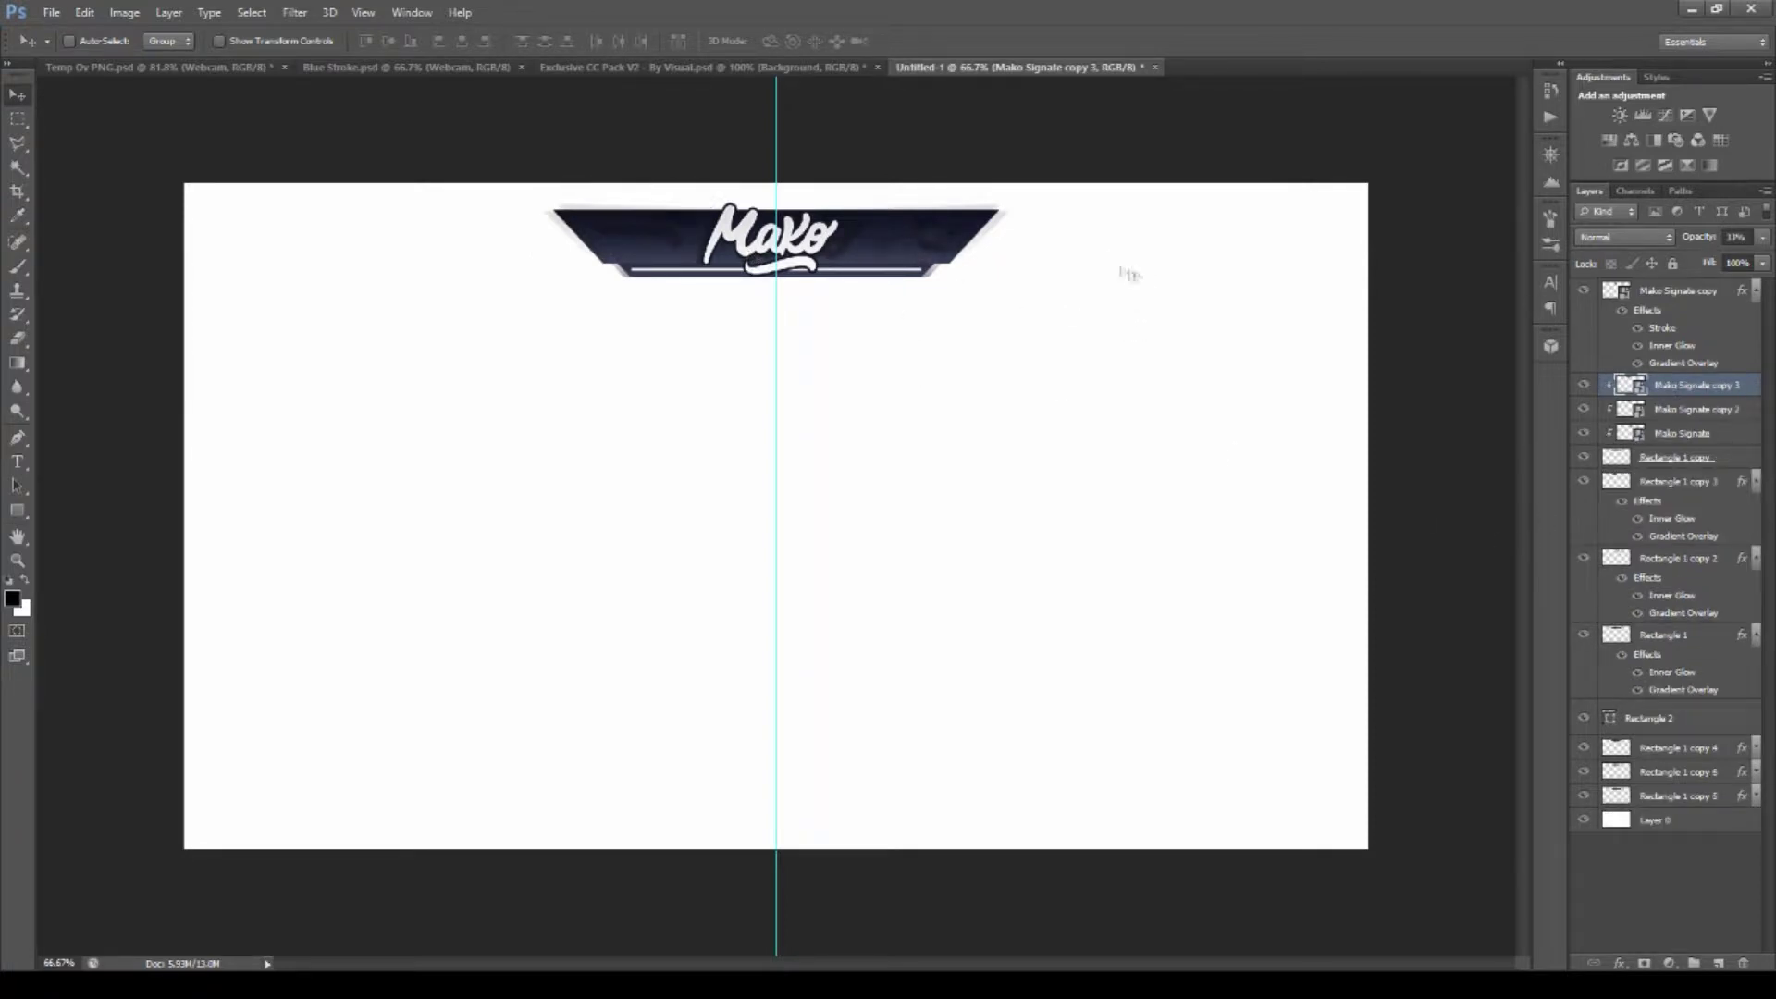
pyautogui.hotkey('ctrl', 't')
pyautogui.moveTo(813, 384); pyautogui.dragTo(903, 314)
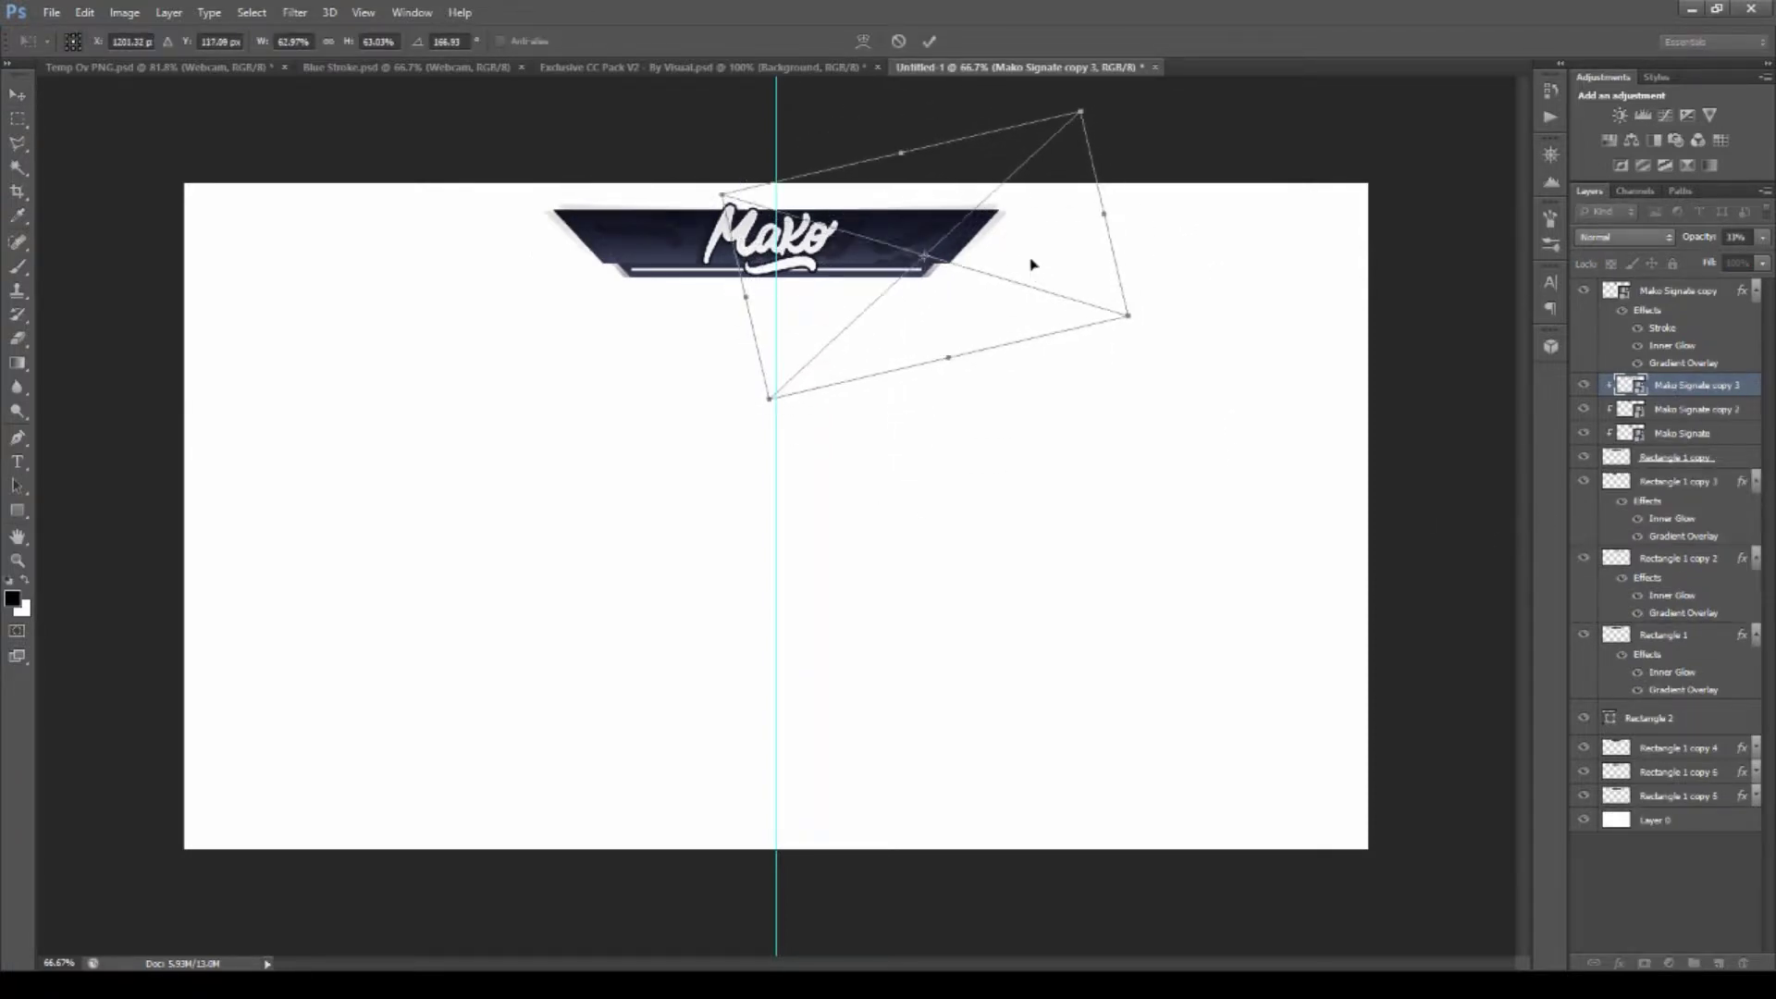
pyautogui.press('Return')
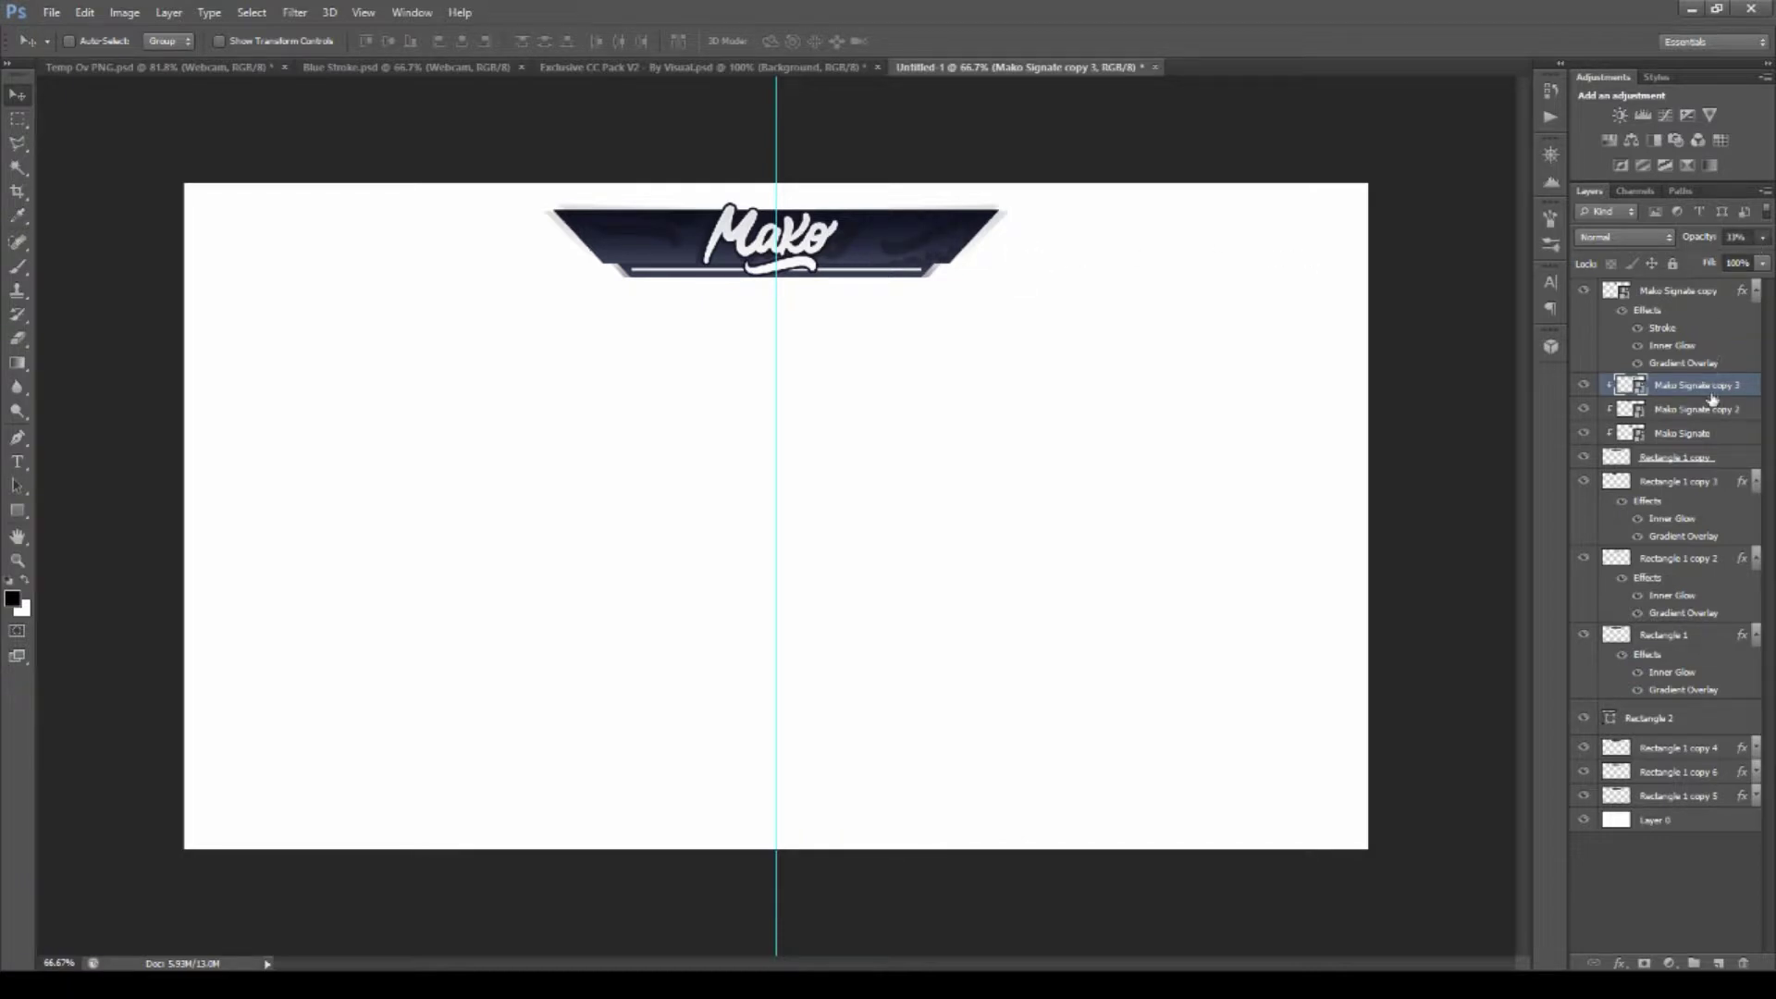
# Move the three faint Mako copies below Rectangle 2 and clip them into Rectangle 1 copy 4.
pyautogui.keyDown('shift'); pyautogui.click(1682, 433); pyautogui.keyUp('shift')
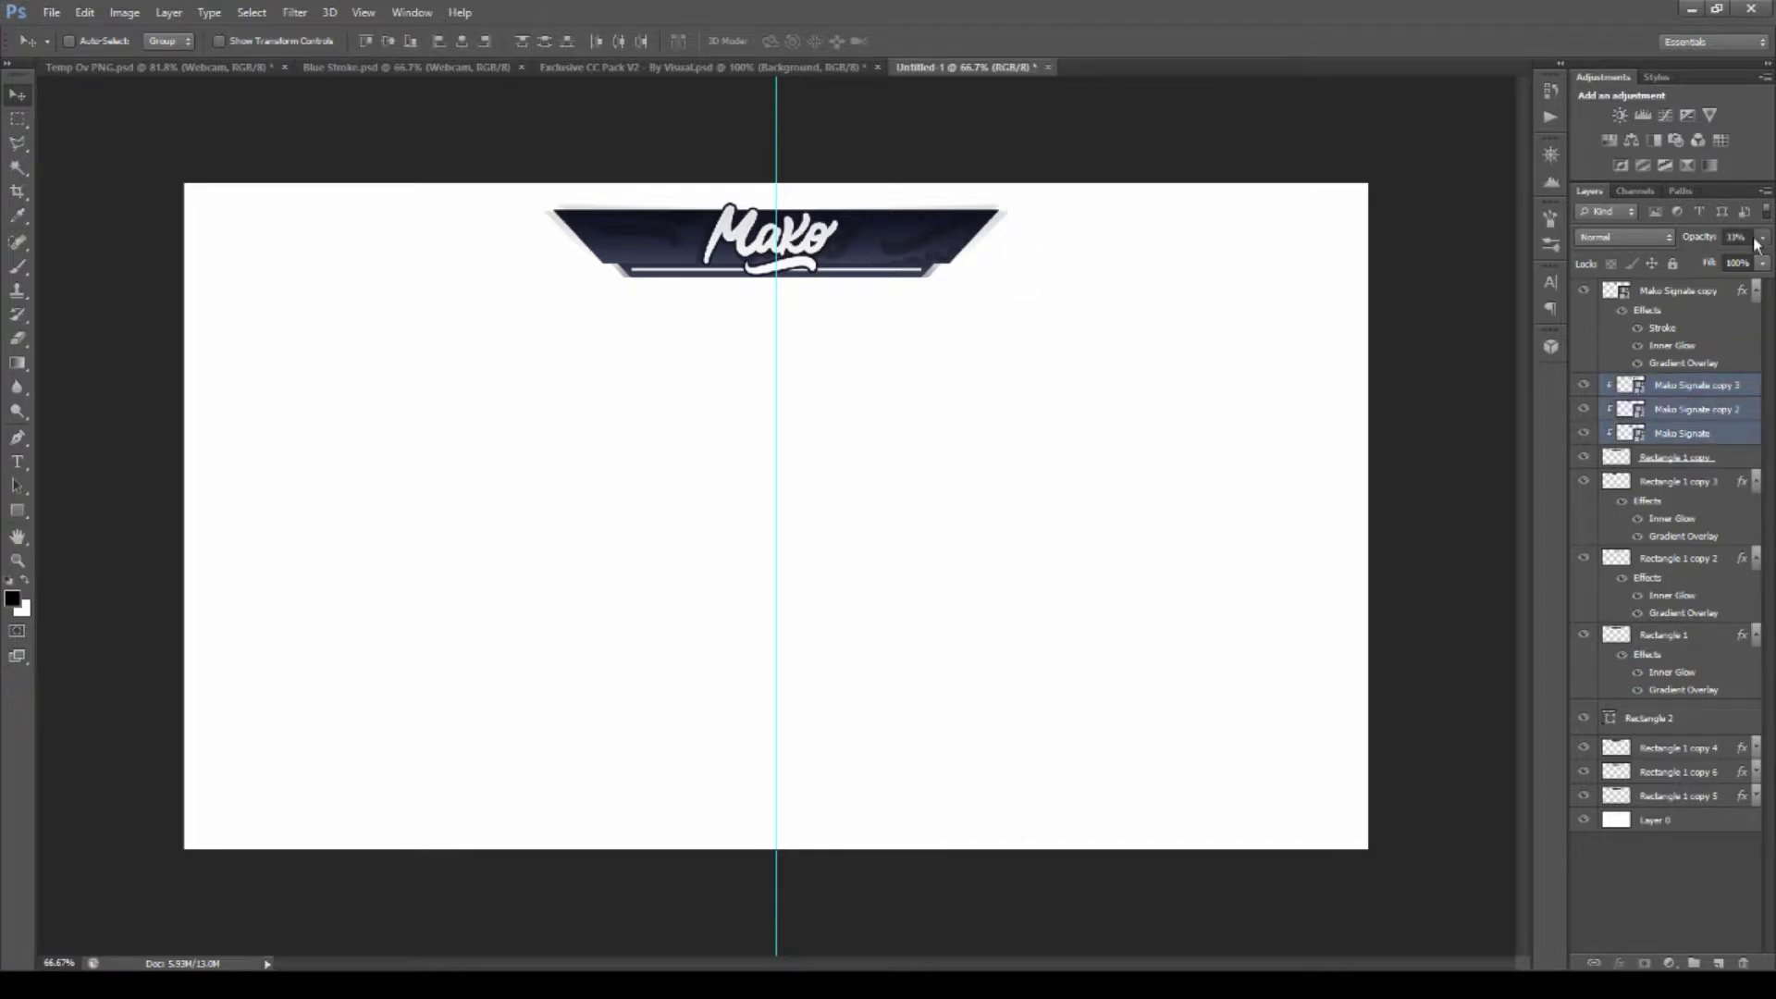
pyautogui.click(21, 119)
pyautogui.moveTo(1656, 458); pyautogui.dragTo(1657, 470)
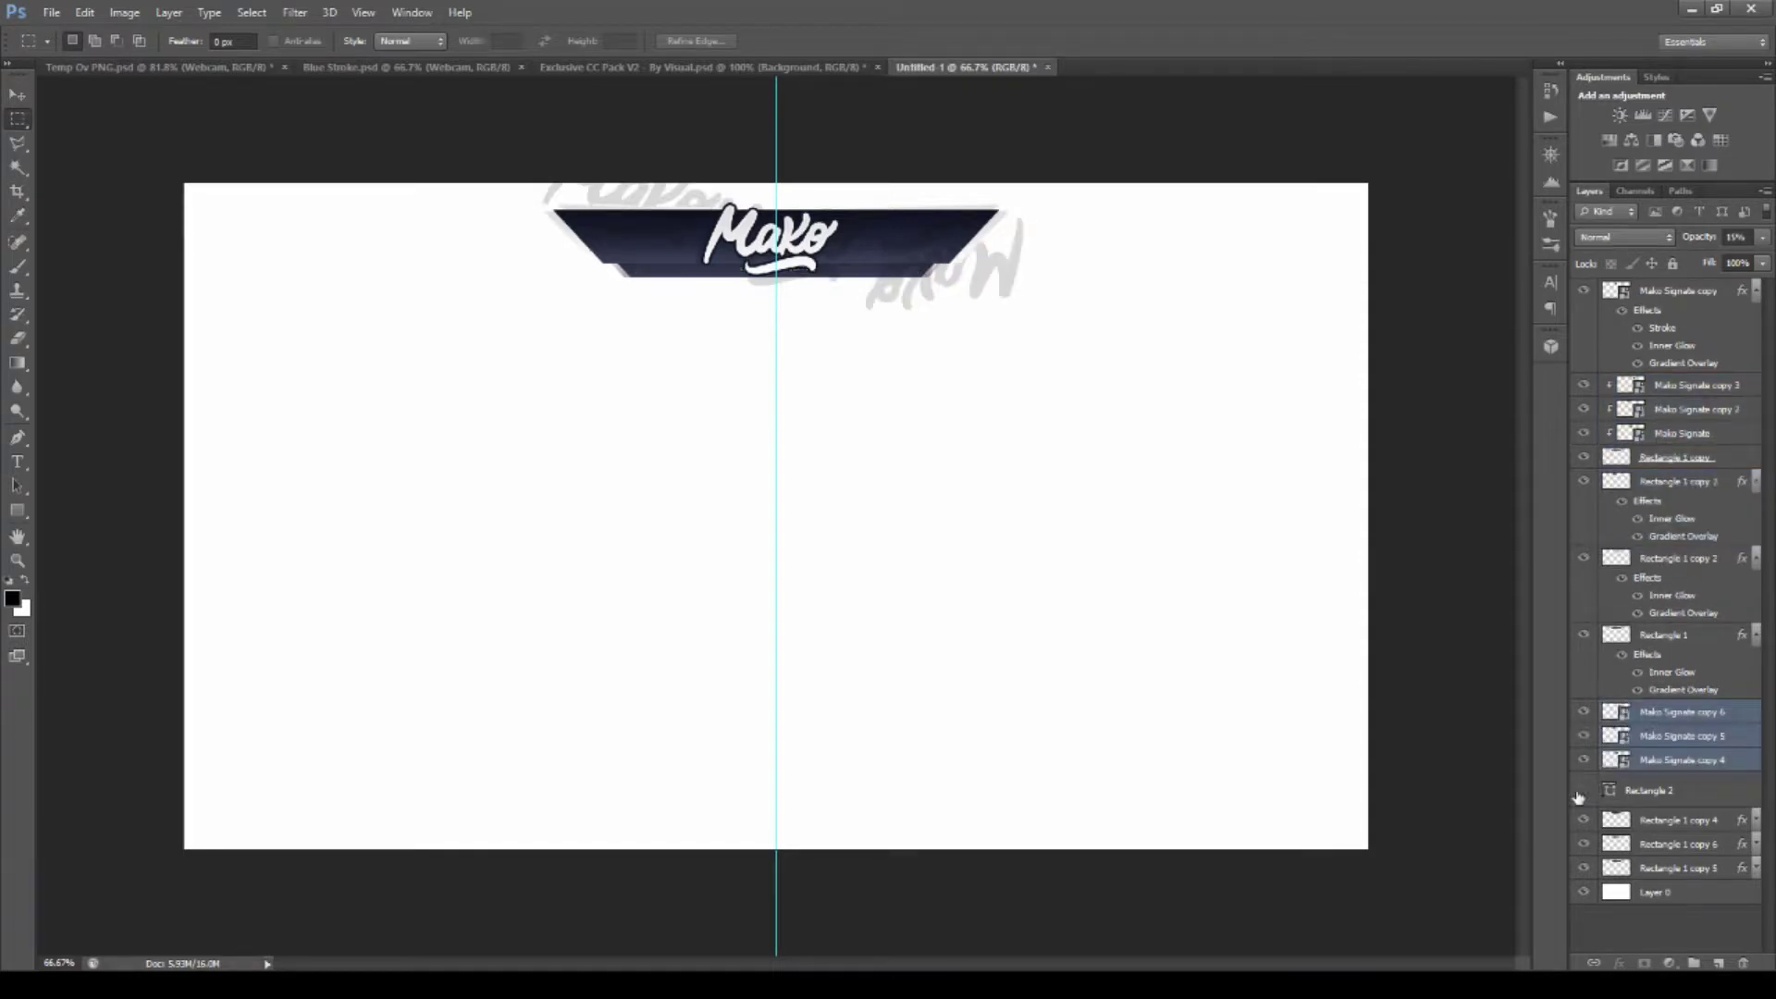
pyautogui.moveTo(1675, 791); pyautogui.dragTo(1601, 806)
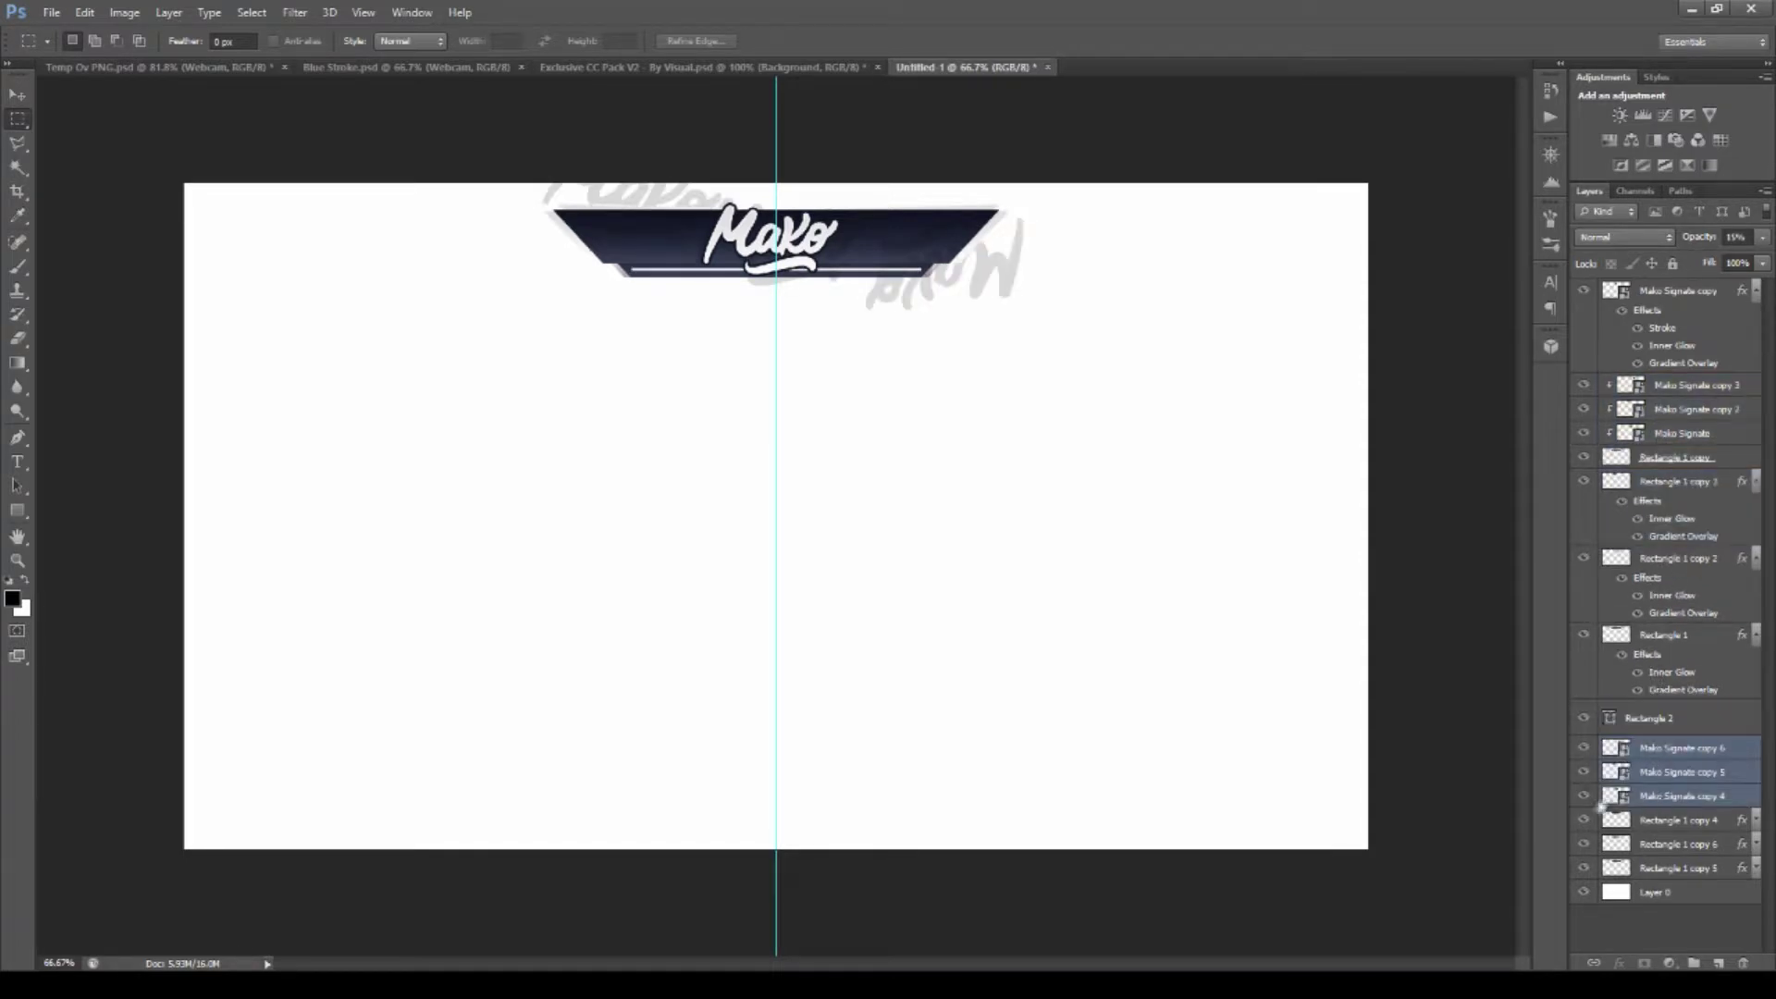
pyautogui.hotkey('ctrl', 'alt', 'g')
pyautogui.click(1675, 819)
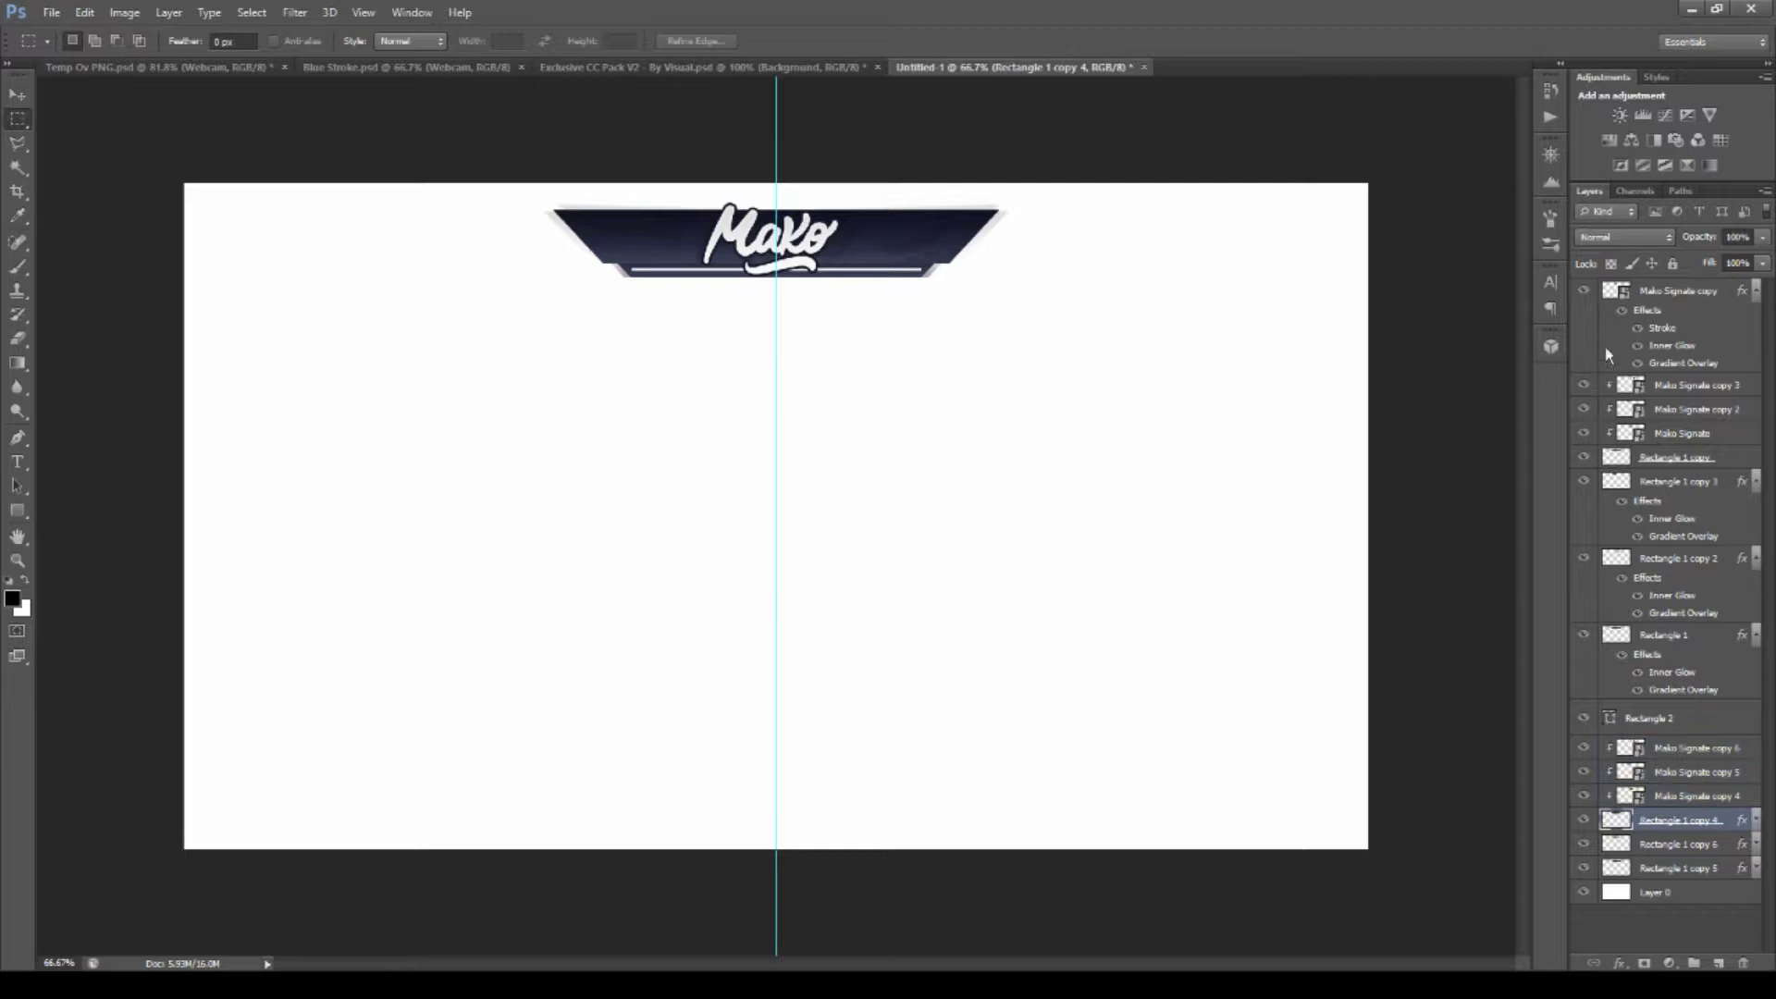
# Lower the three faint Mako copies' opacity to 15%.
pyautogui.click(1693, 796)
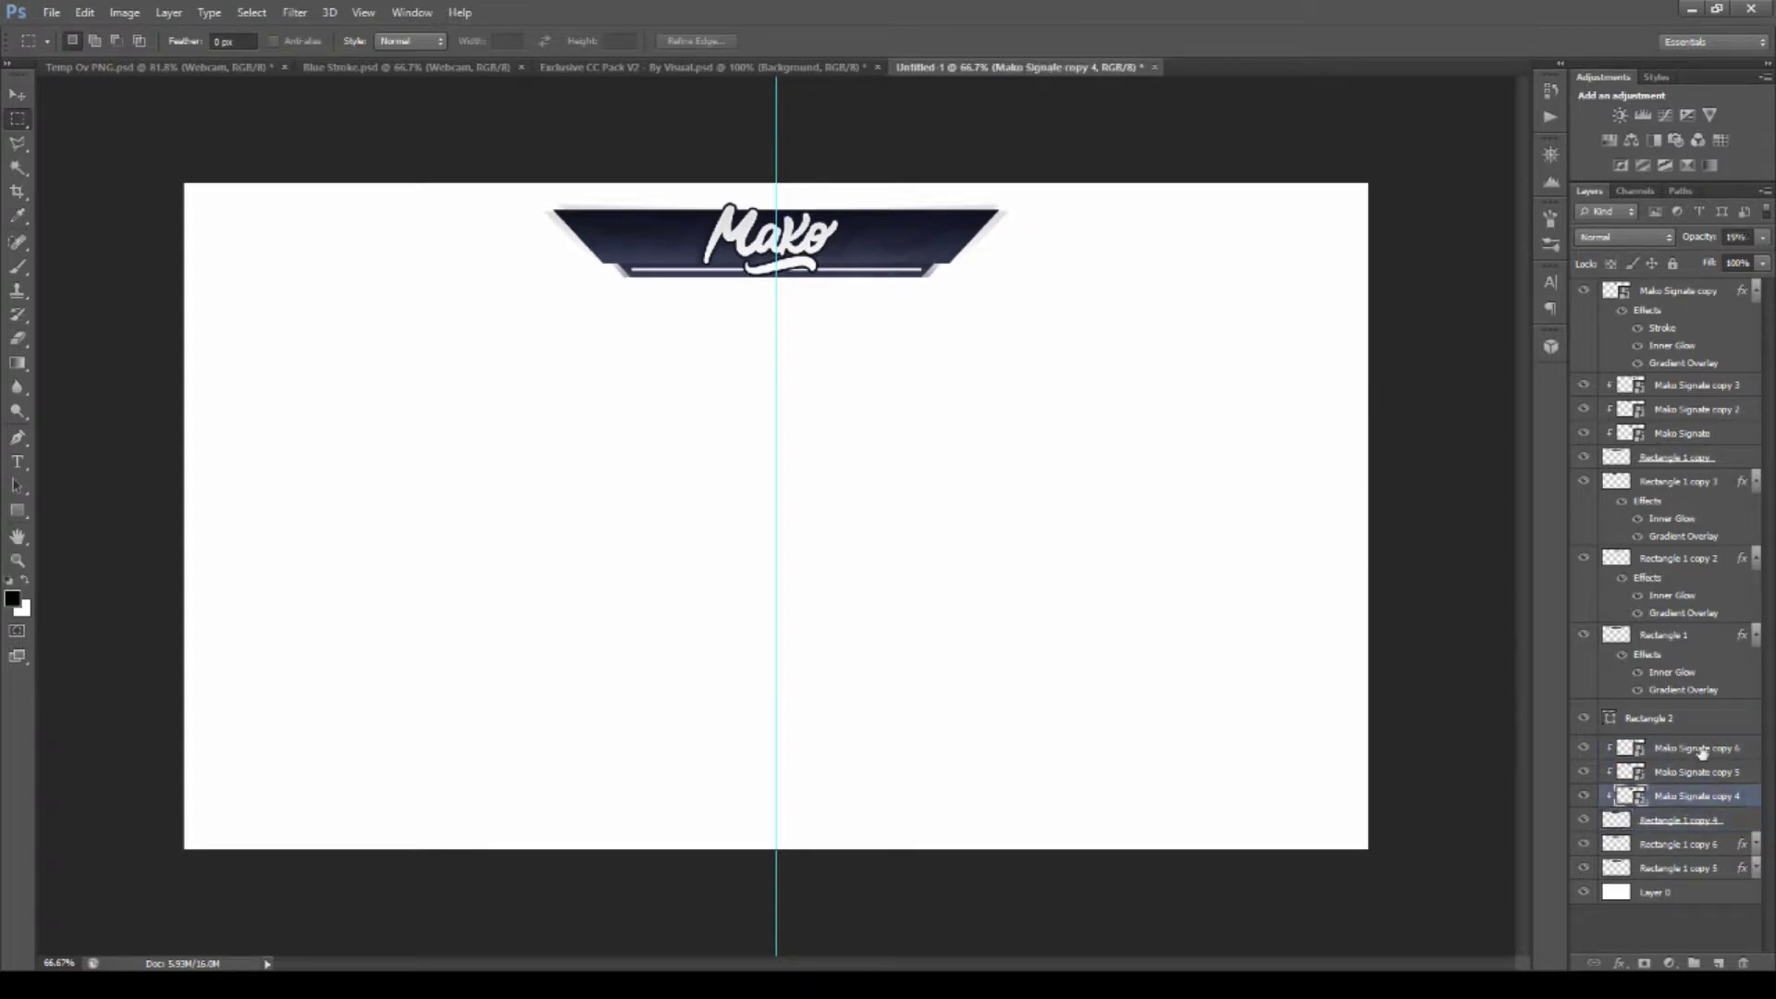
pyautogui.keyDown('shift'); pyautogui.click(1693, 747); pyautogui.keyUp('shift')
pyautogui.press('1')
pyautogui.press('5')
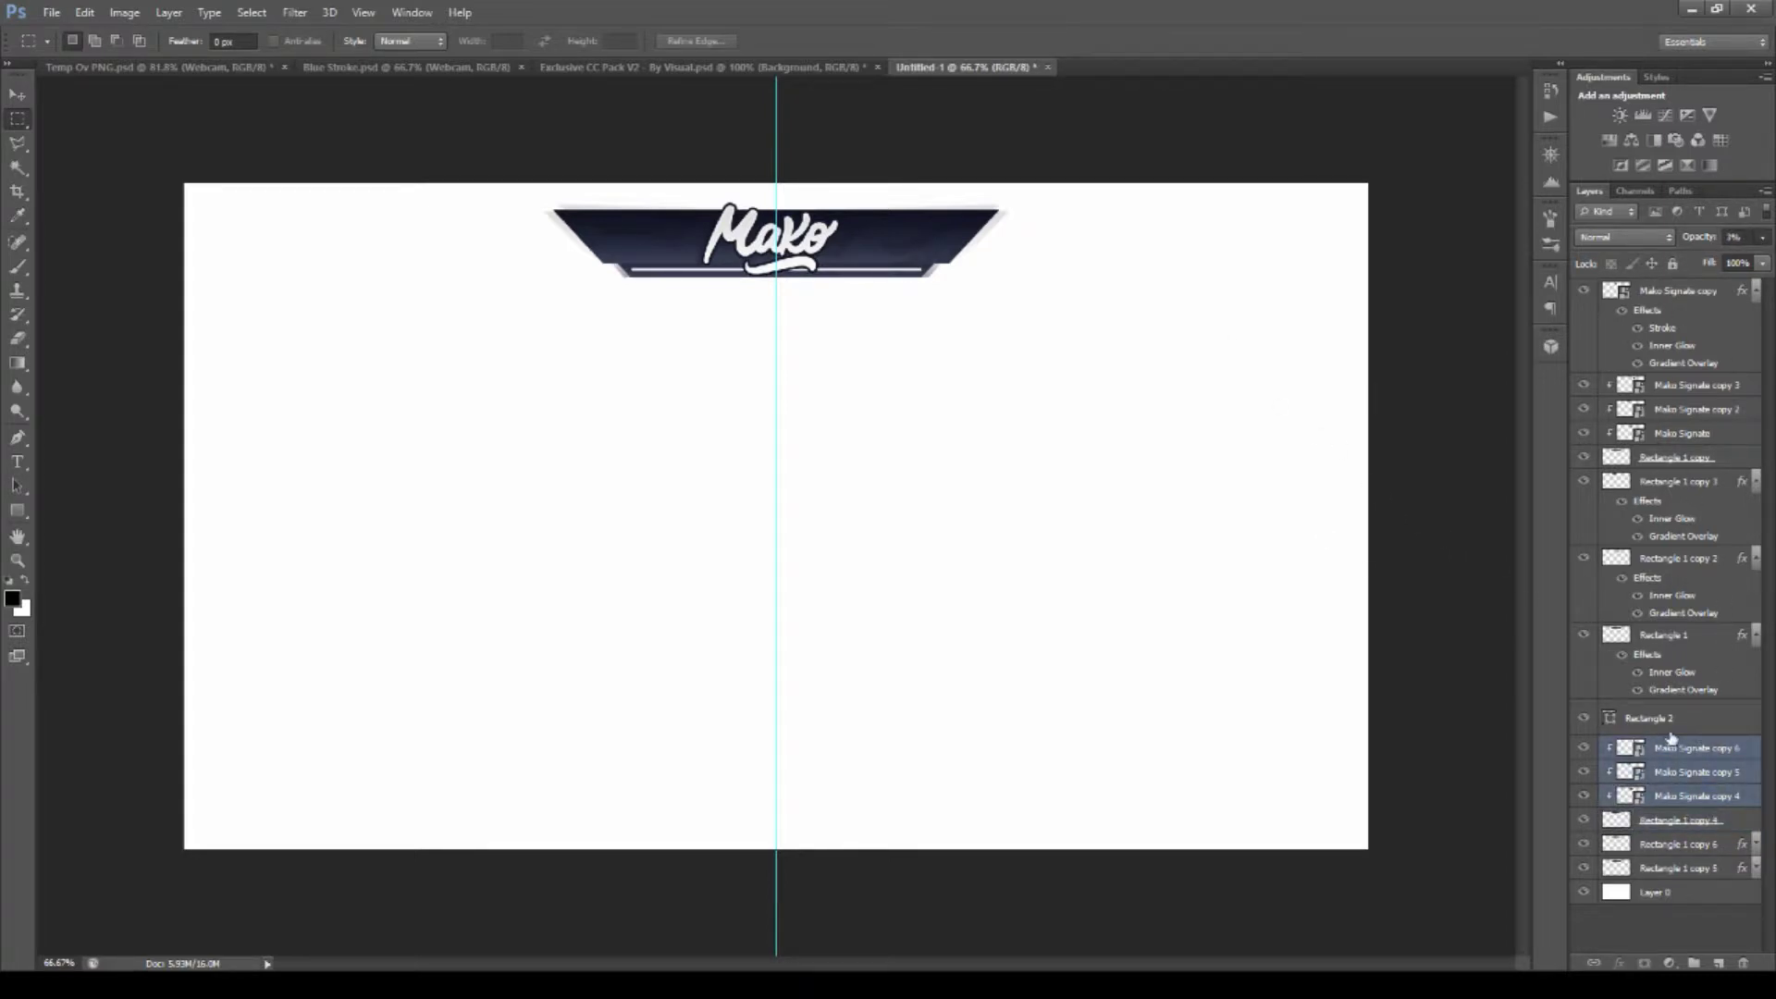
# Duplicate the top Mako logo, clip it, and add an outer glow to Mako Signate copy 7.
pyautogui.click(1684, 364)
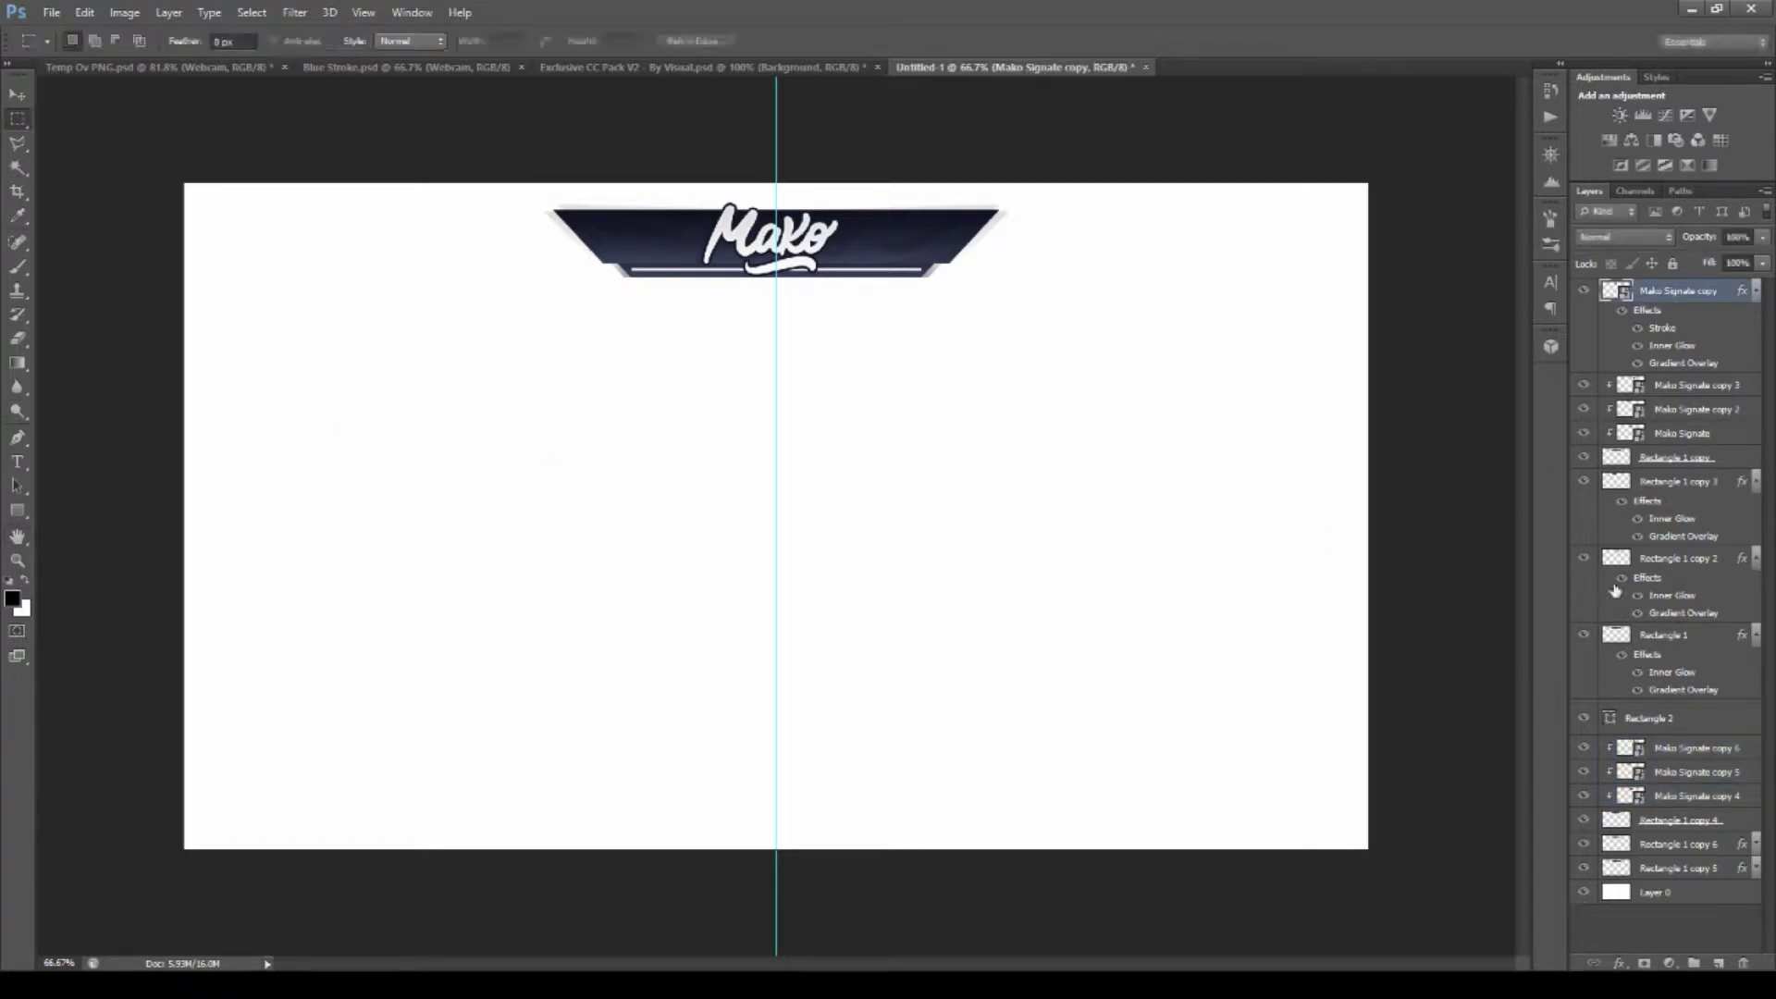
pyautogui.hotkey('ctrl', 'j')
pyautogui.click(1652, 393)
pyautogui.hotkey('ctrl', 'alt', 'g')
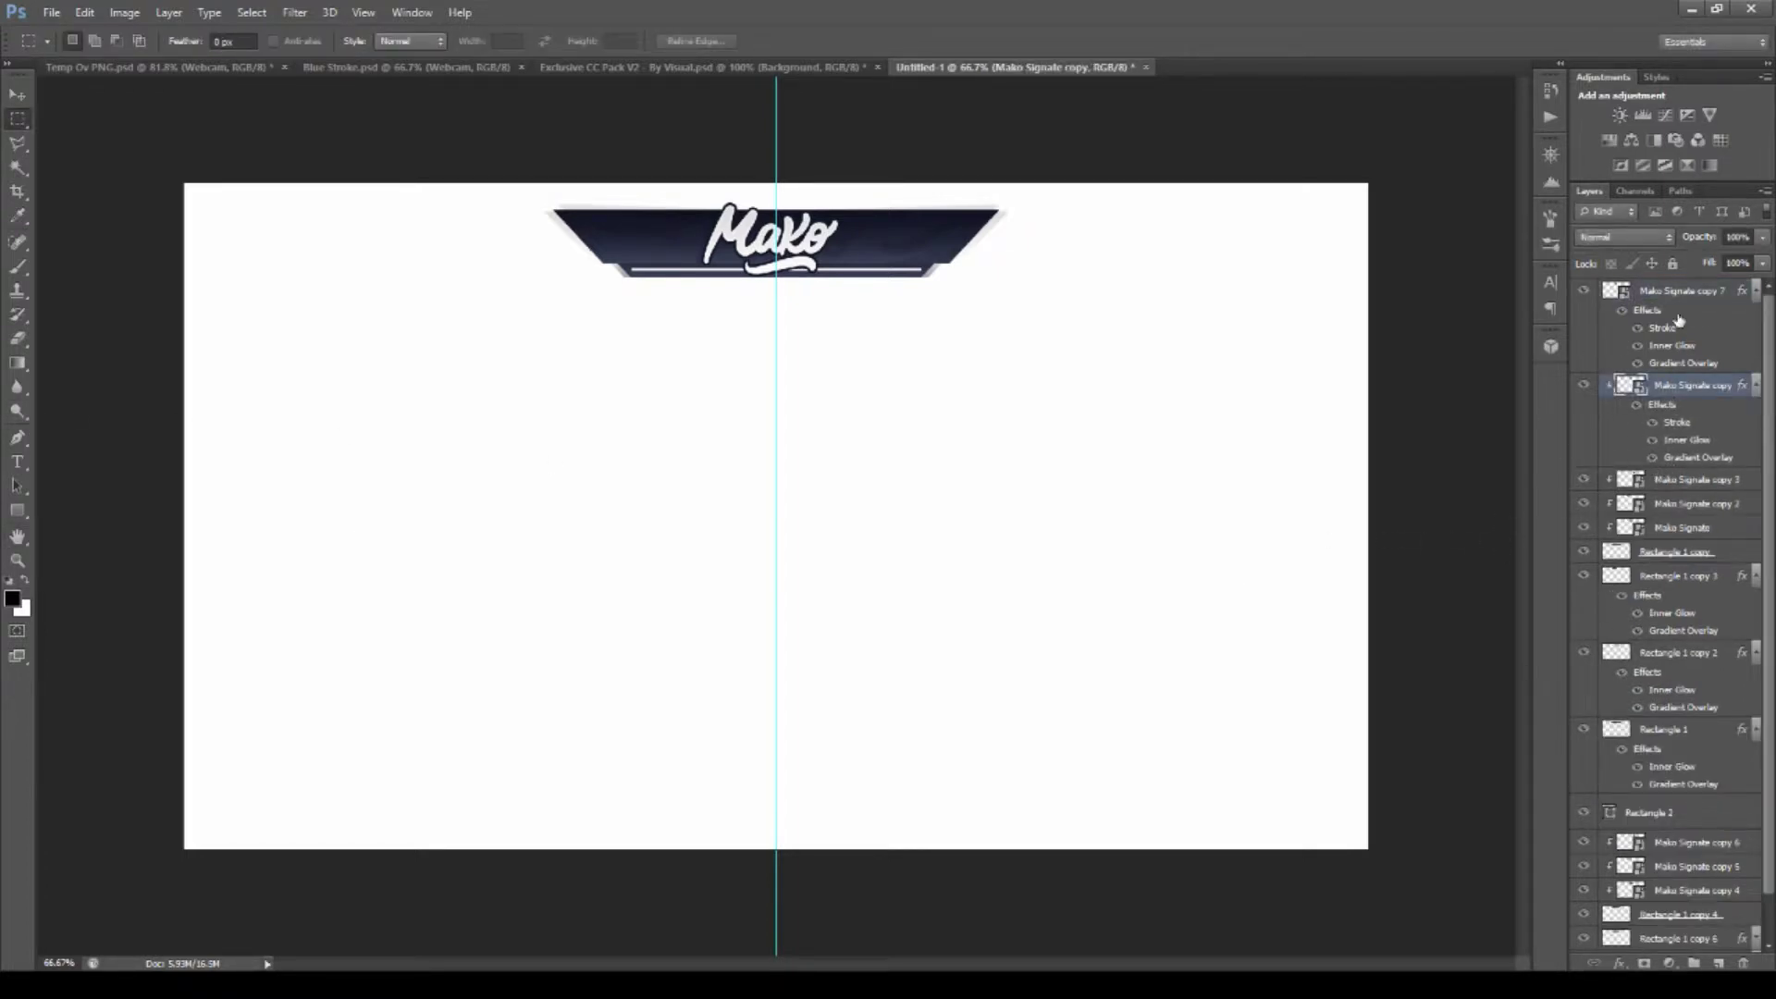
pyautogui.click(1679, 294)
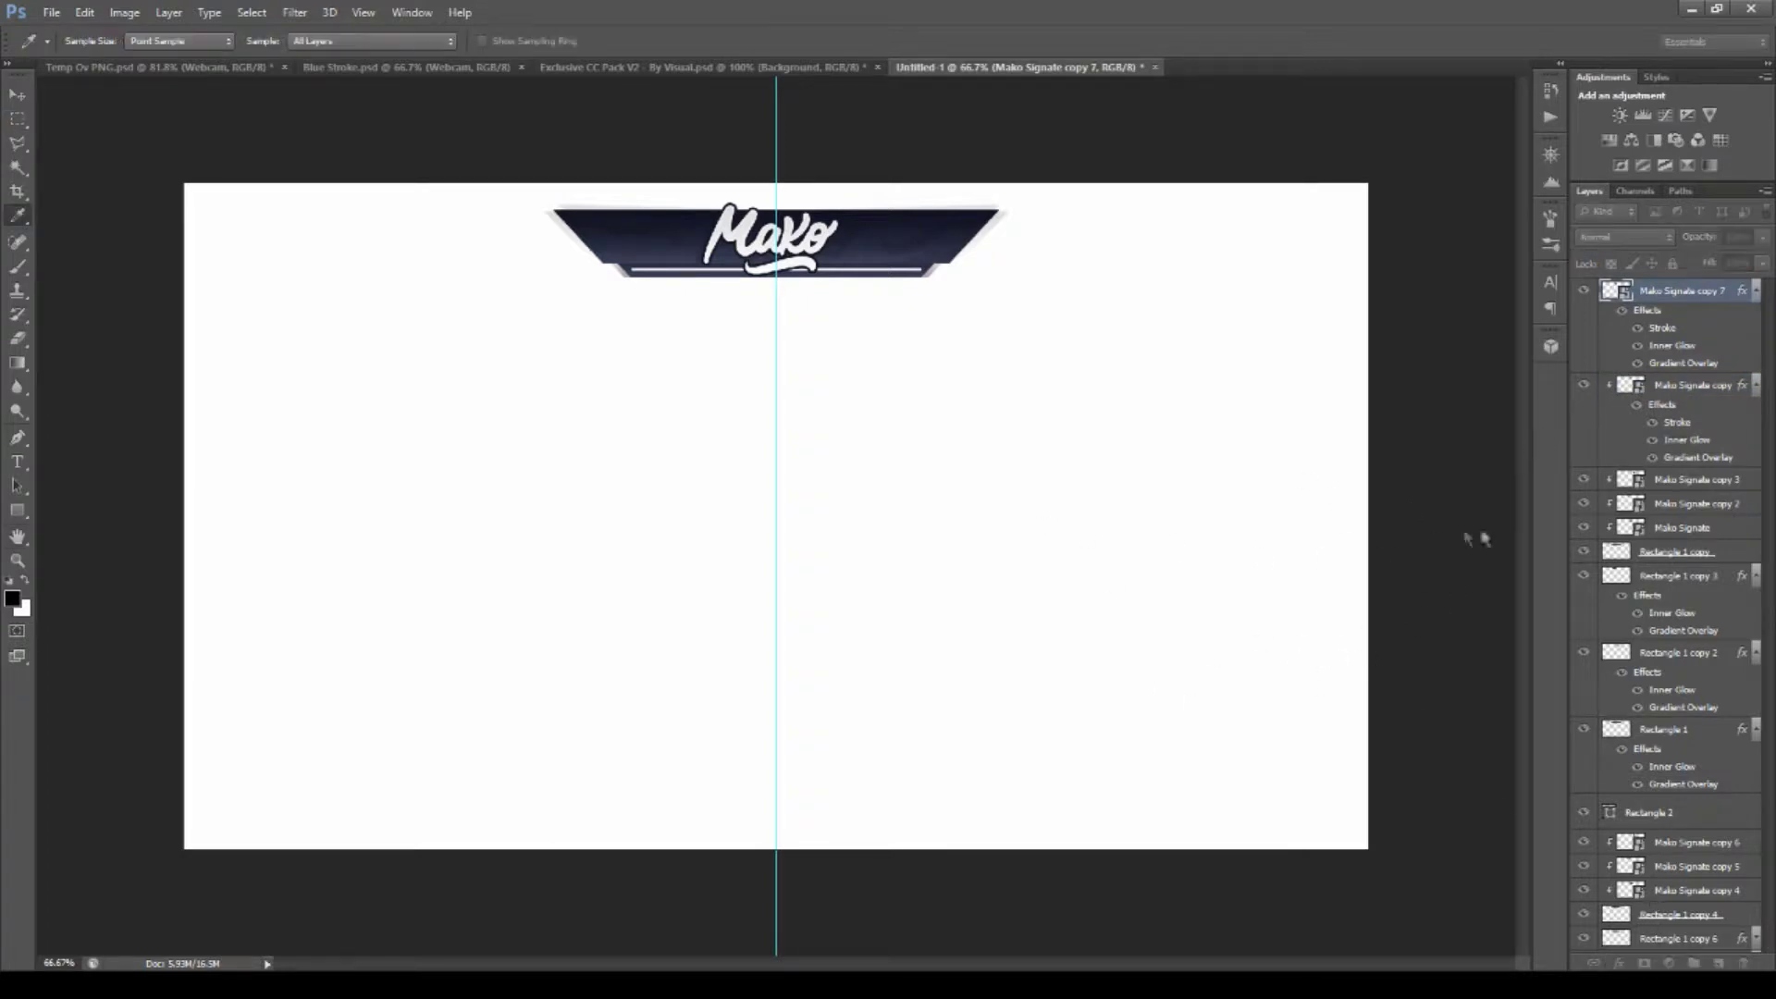
pyautogui.press('h')
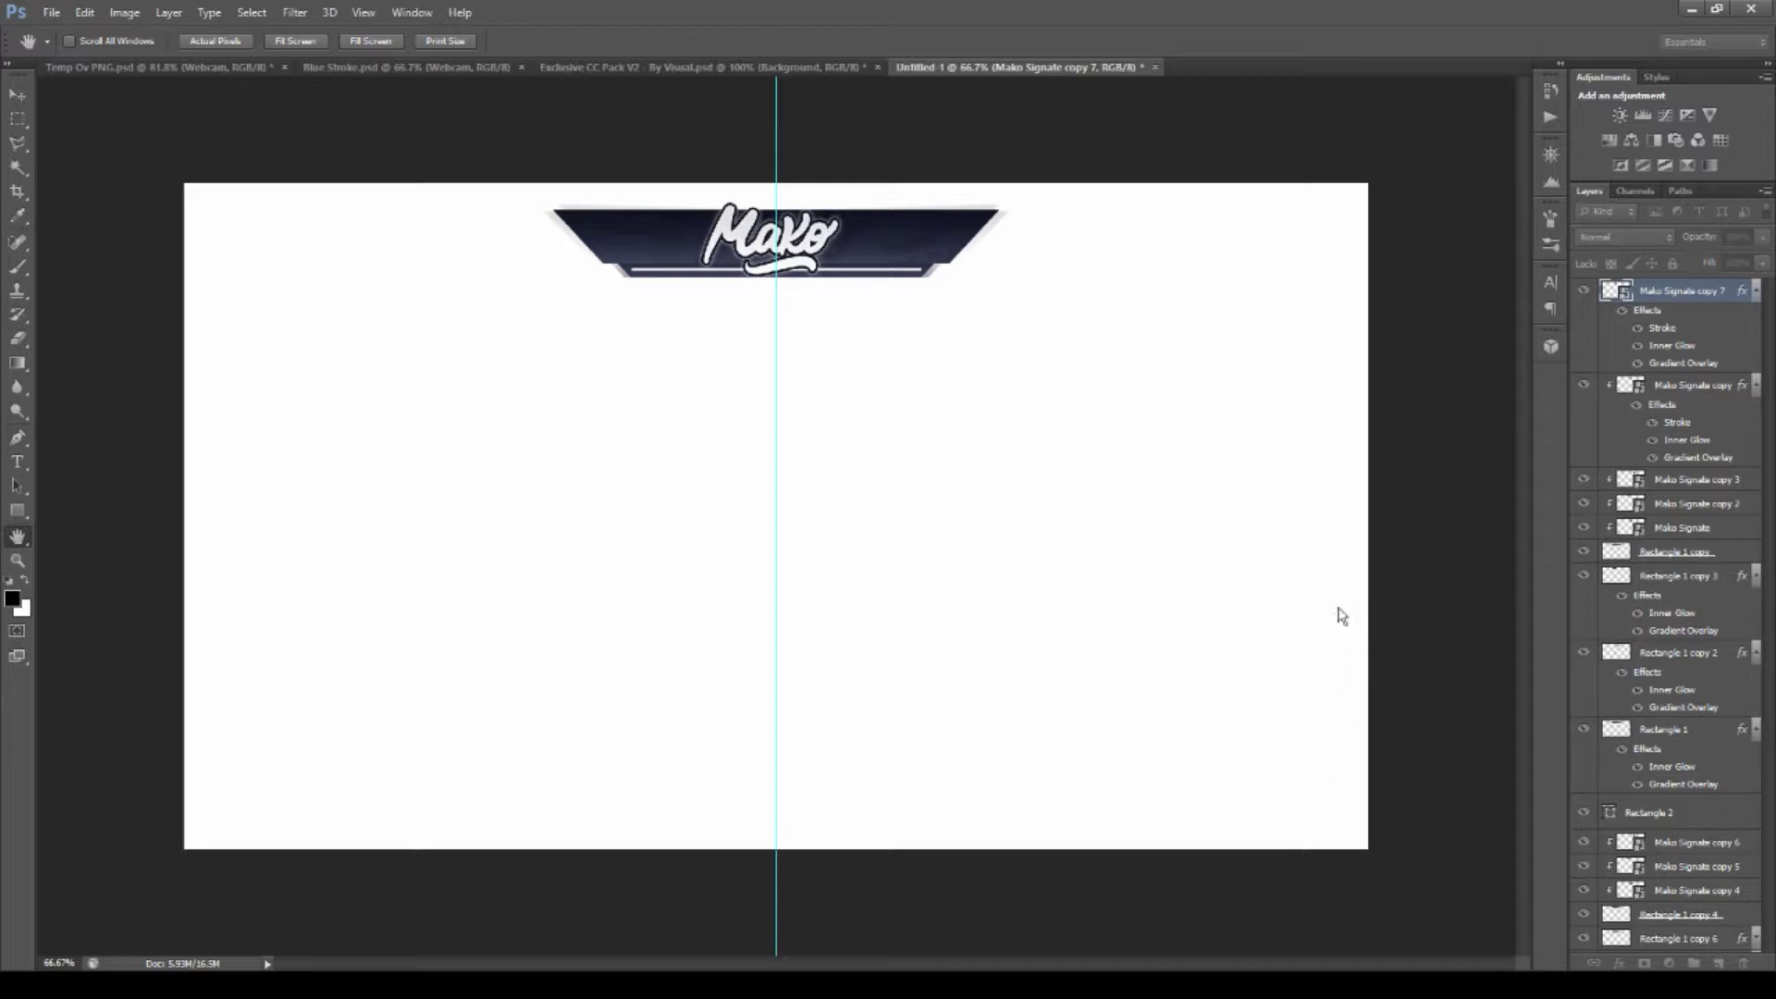
pyautogui.press('m')
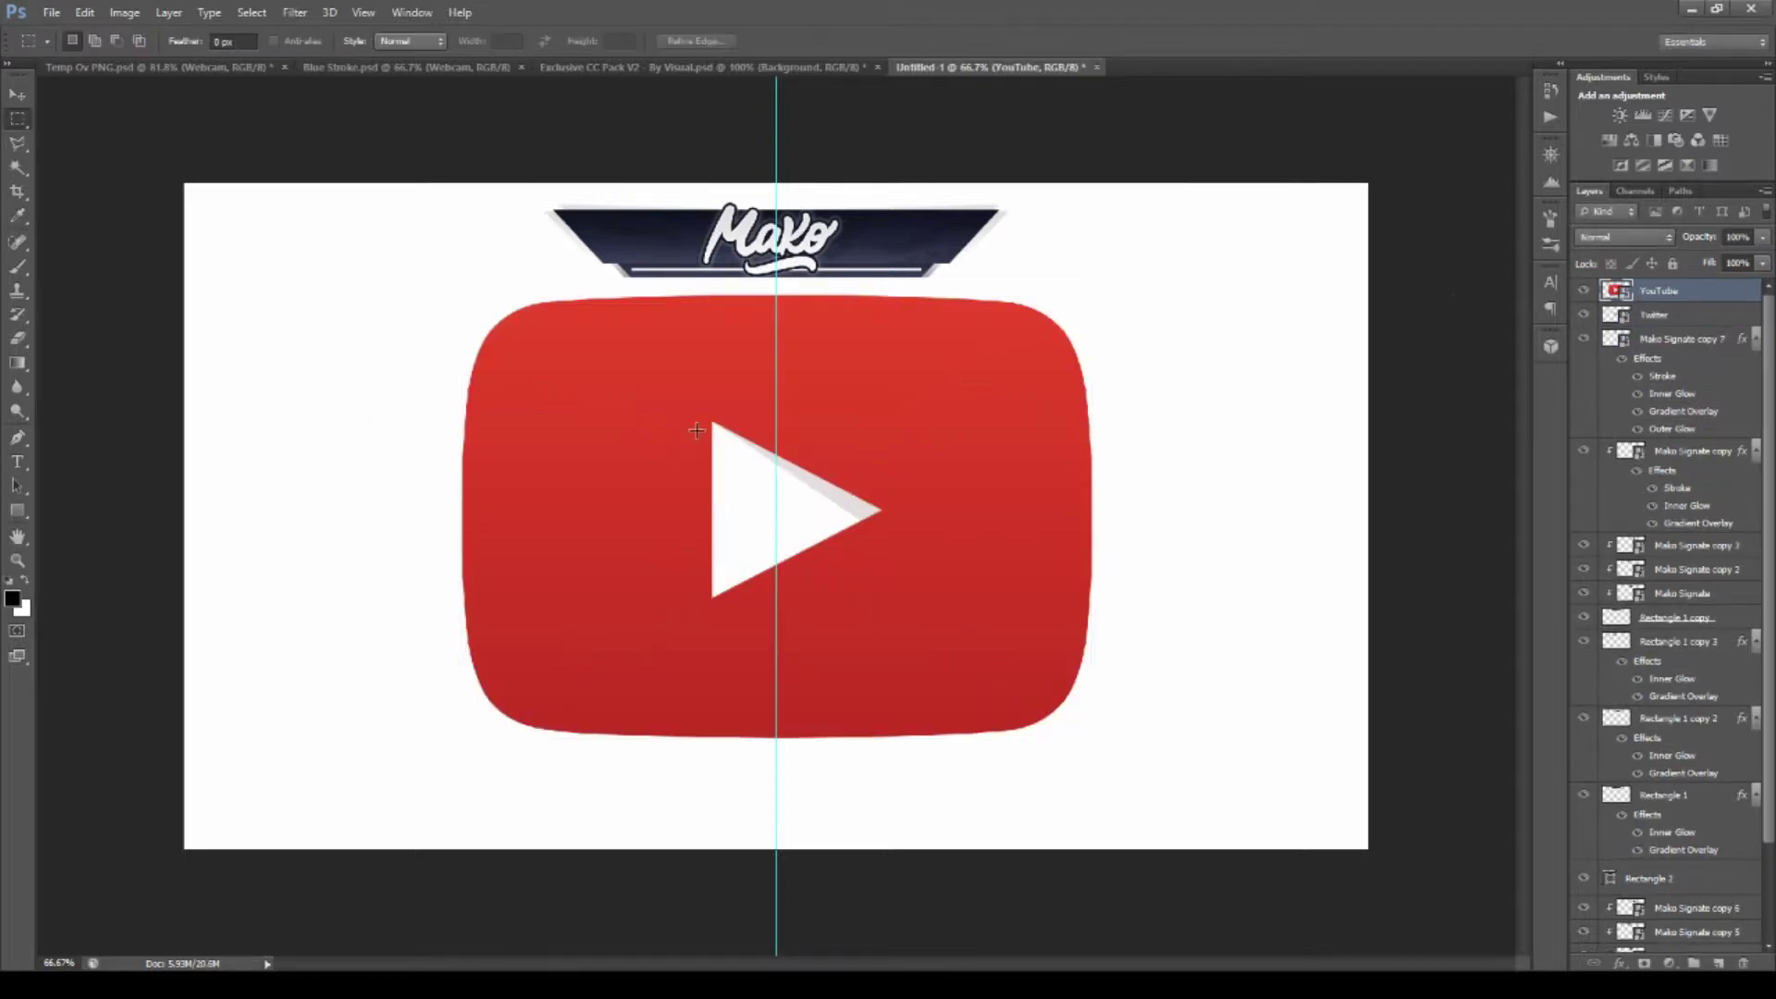
# Group the banner layers into Group 1.
pyautogui.click(1674, 340)
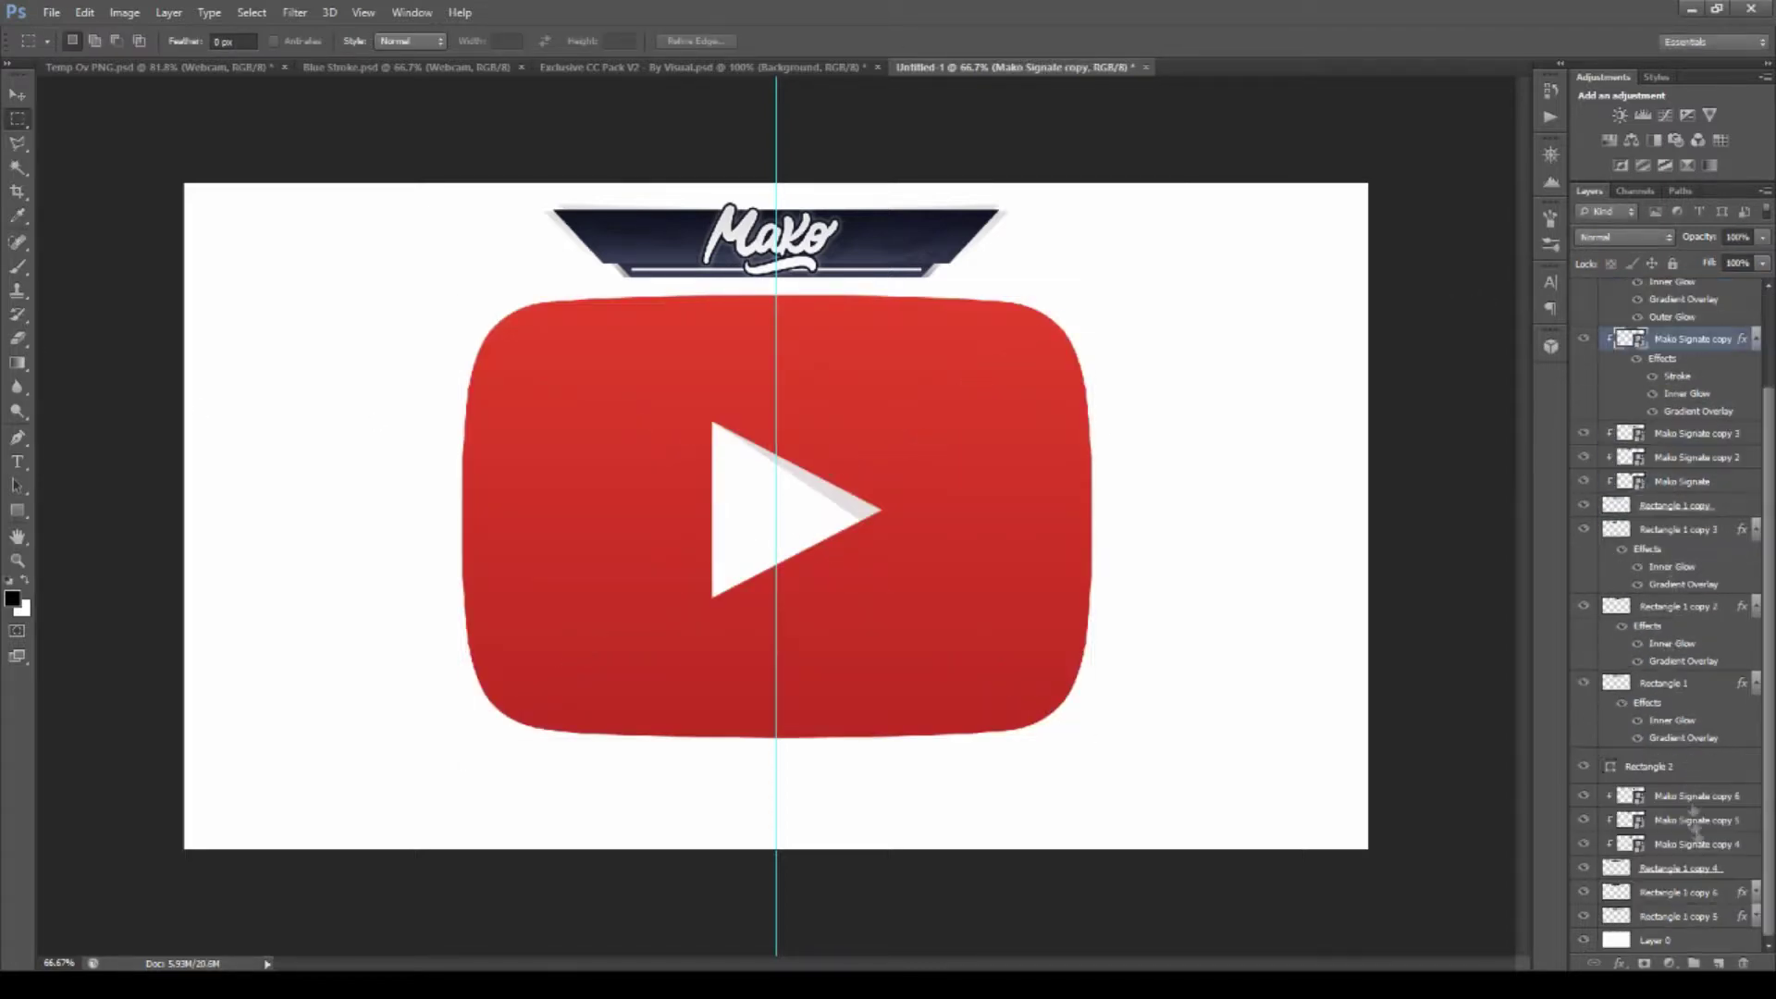
pyautogui.keyDown('shift'); pyautogui.click(1692, 451); pyautogui.keyUp('shift')
pyautogui.hotkey('ctrl', 'g')
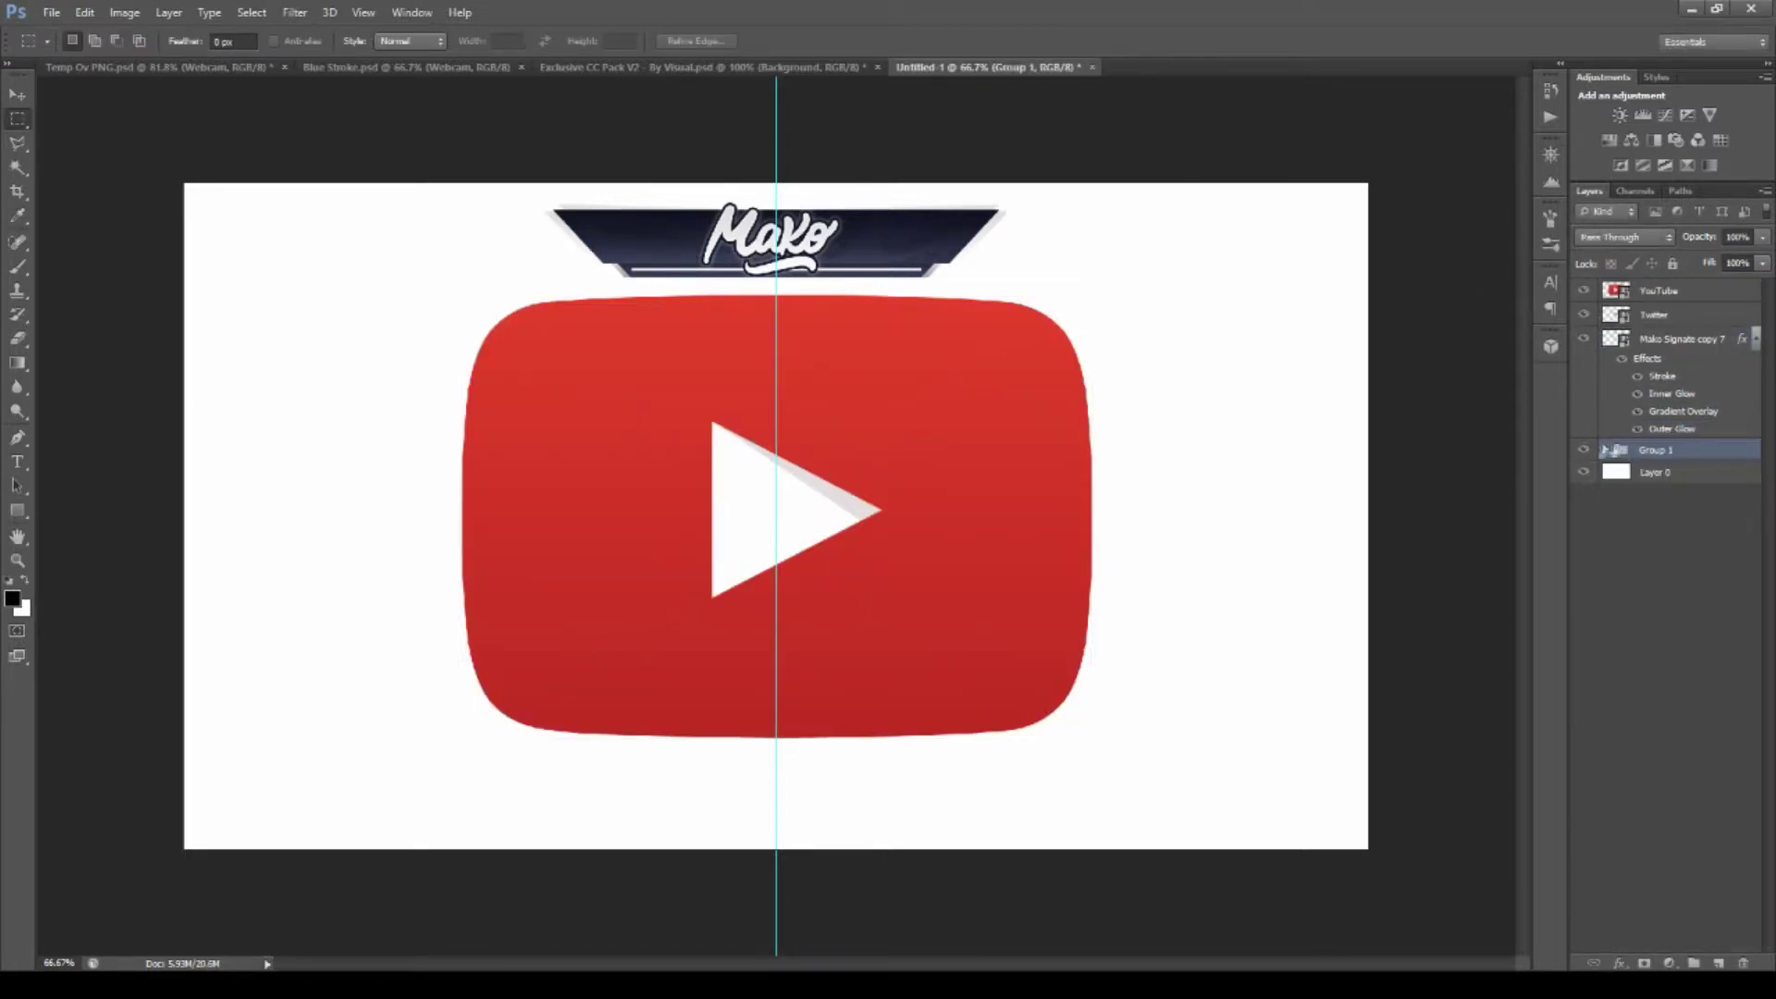
# Erase the YouTube logo's white play triangle and shrink the logo to a tiny banner icon.
pyautogui.click(1656, 290)
pyautogui.click(17, 339)
pyautogui.click(785, 495)
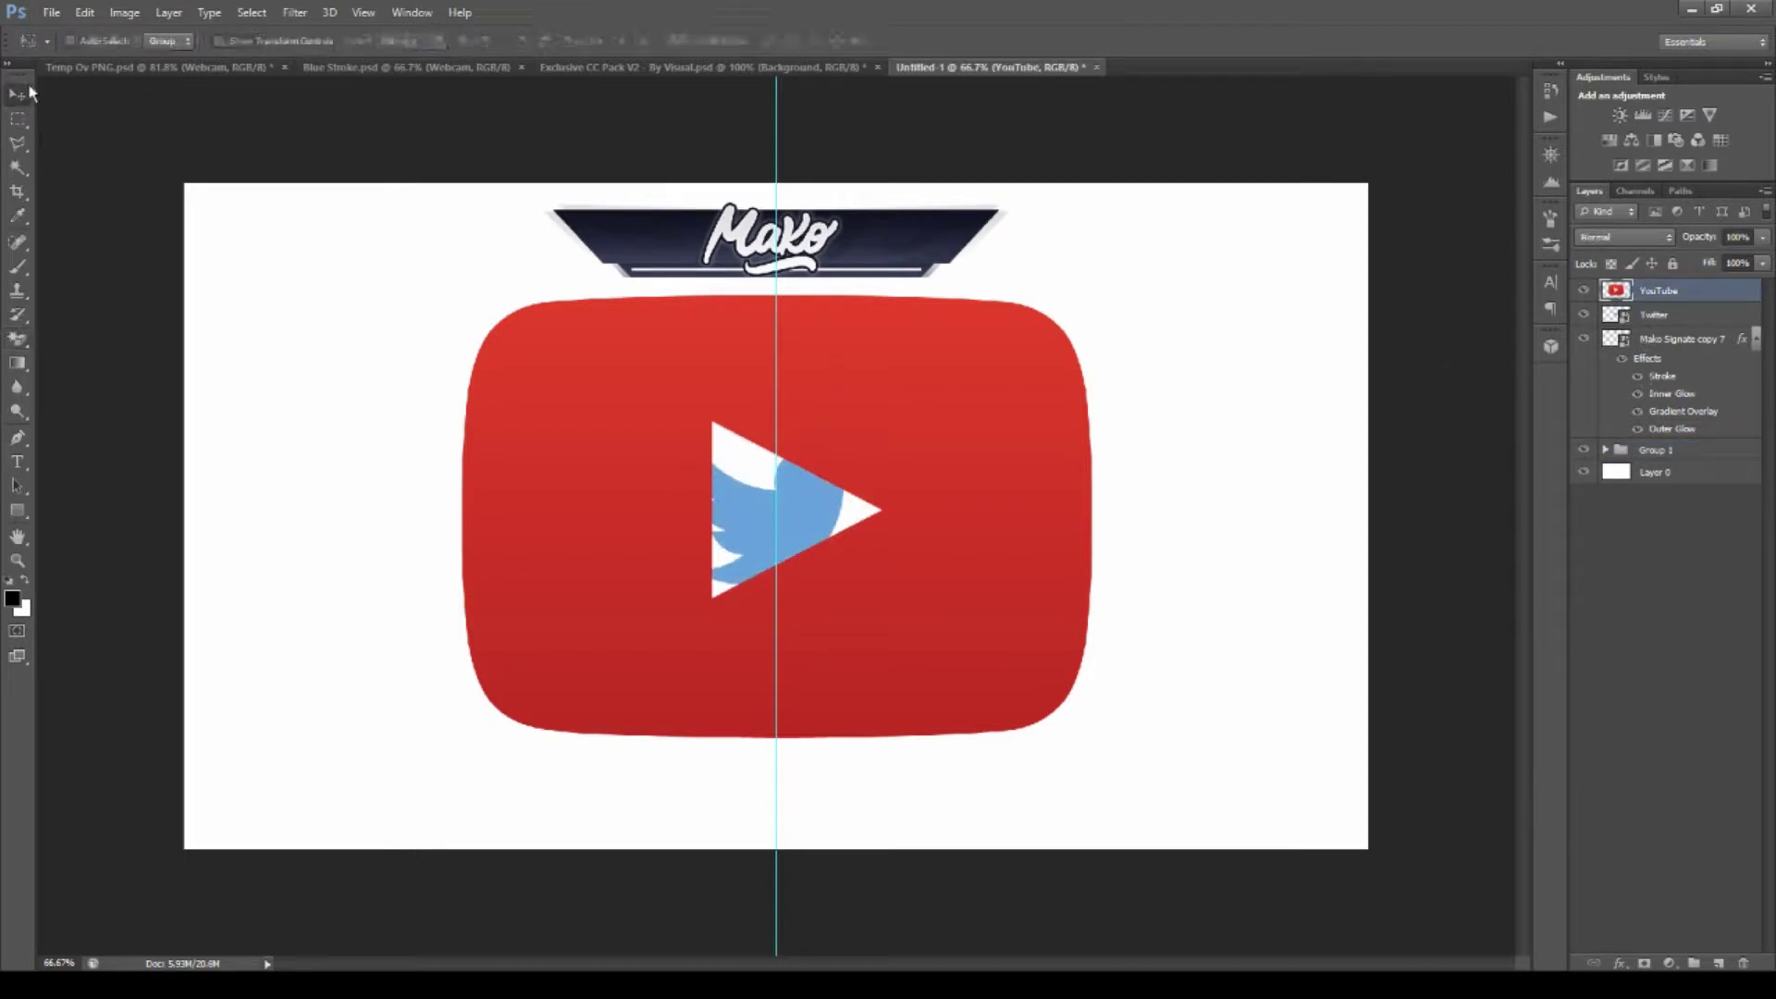
pyautogui.hotkey('ctrl', 't')
pyautogui.moveTo(1096, 745)
pyautogui.mouseDown()
pyautogui.moveTo(485, 316)
pyautogui.moveTo(692, 253)
pyautogui.mouseUp()
pyautogui.press('Return')
pyautogui.press('v')
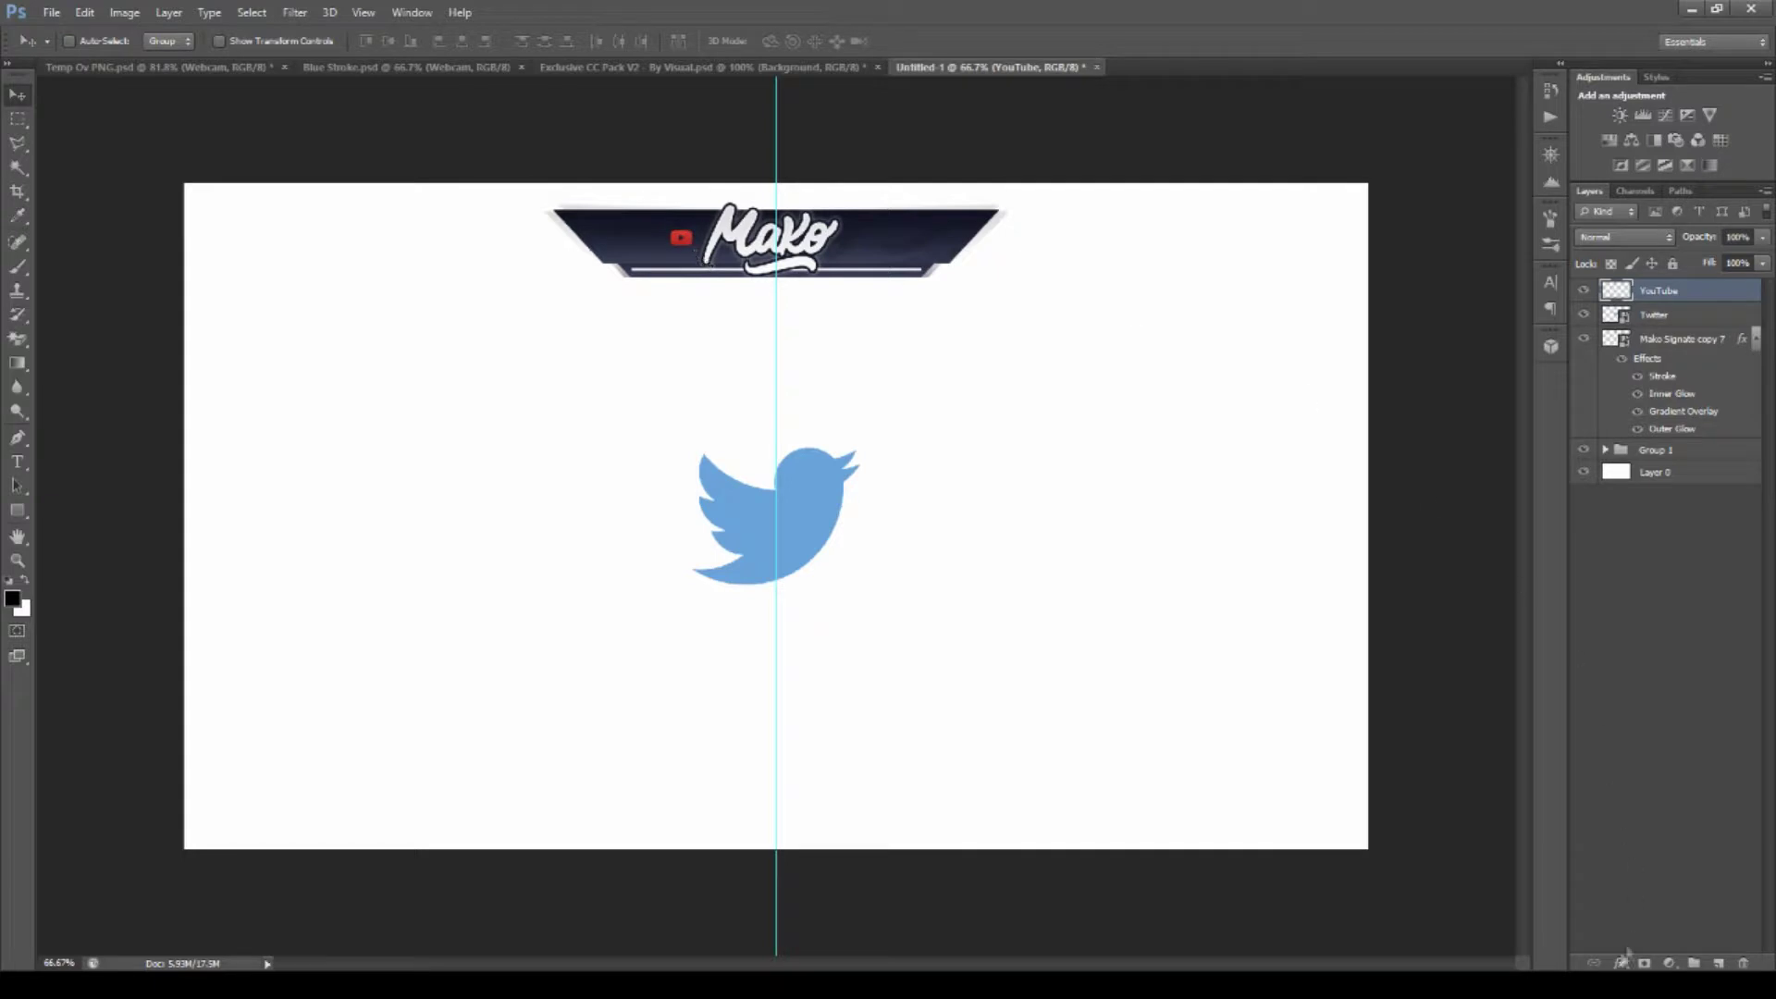
# Shrink the Twitter bird to a small icon right of the Mako logo.
pyautogui.click(1655, 315)
pyautogui.hotkey('ctrl', 't')
pyautogui.moveTo(861, 585)
pyautogui.mouseDown()
pyautogui.moveTo(711, 463)
pyautogui.moveTo(695, 247)
pyautogui.moveTo(874, 247)
pyautogui.mouseUp()
pyautogui.press('Return')
pyautogui.hotkey('ctrl', 't')
pyautogui.press('Return')
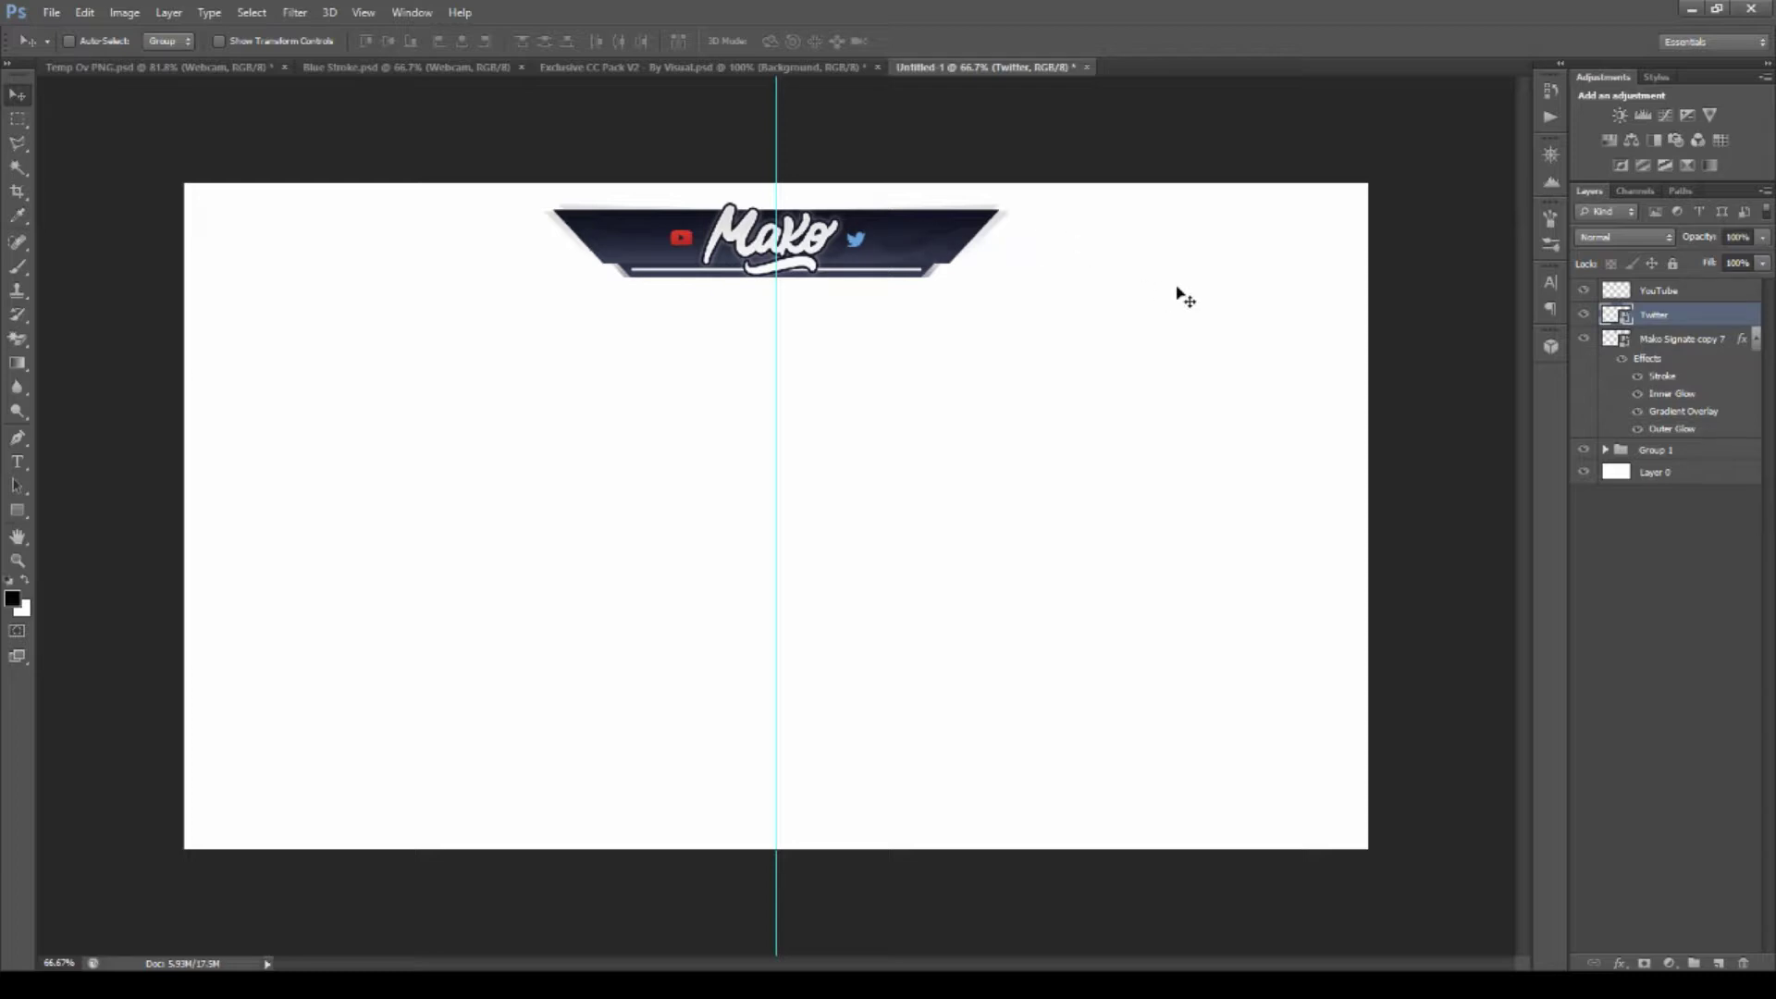
# Add the red MAKOH handle text beside the YouTube icon.
pyautogui.click(1690, 292)
pyautogui.click(18, 462)
pyautogui.click(379, 390)
pyautogui.write('asdf')
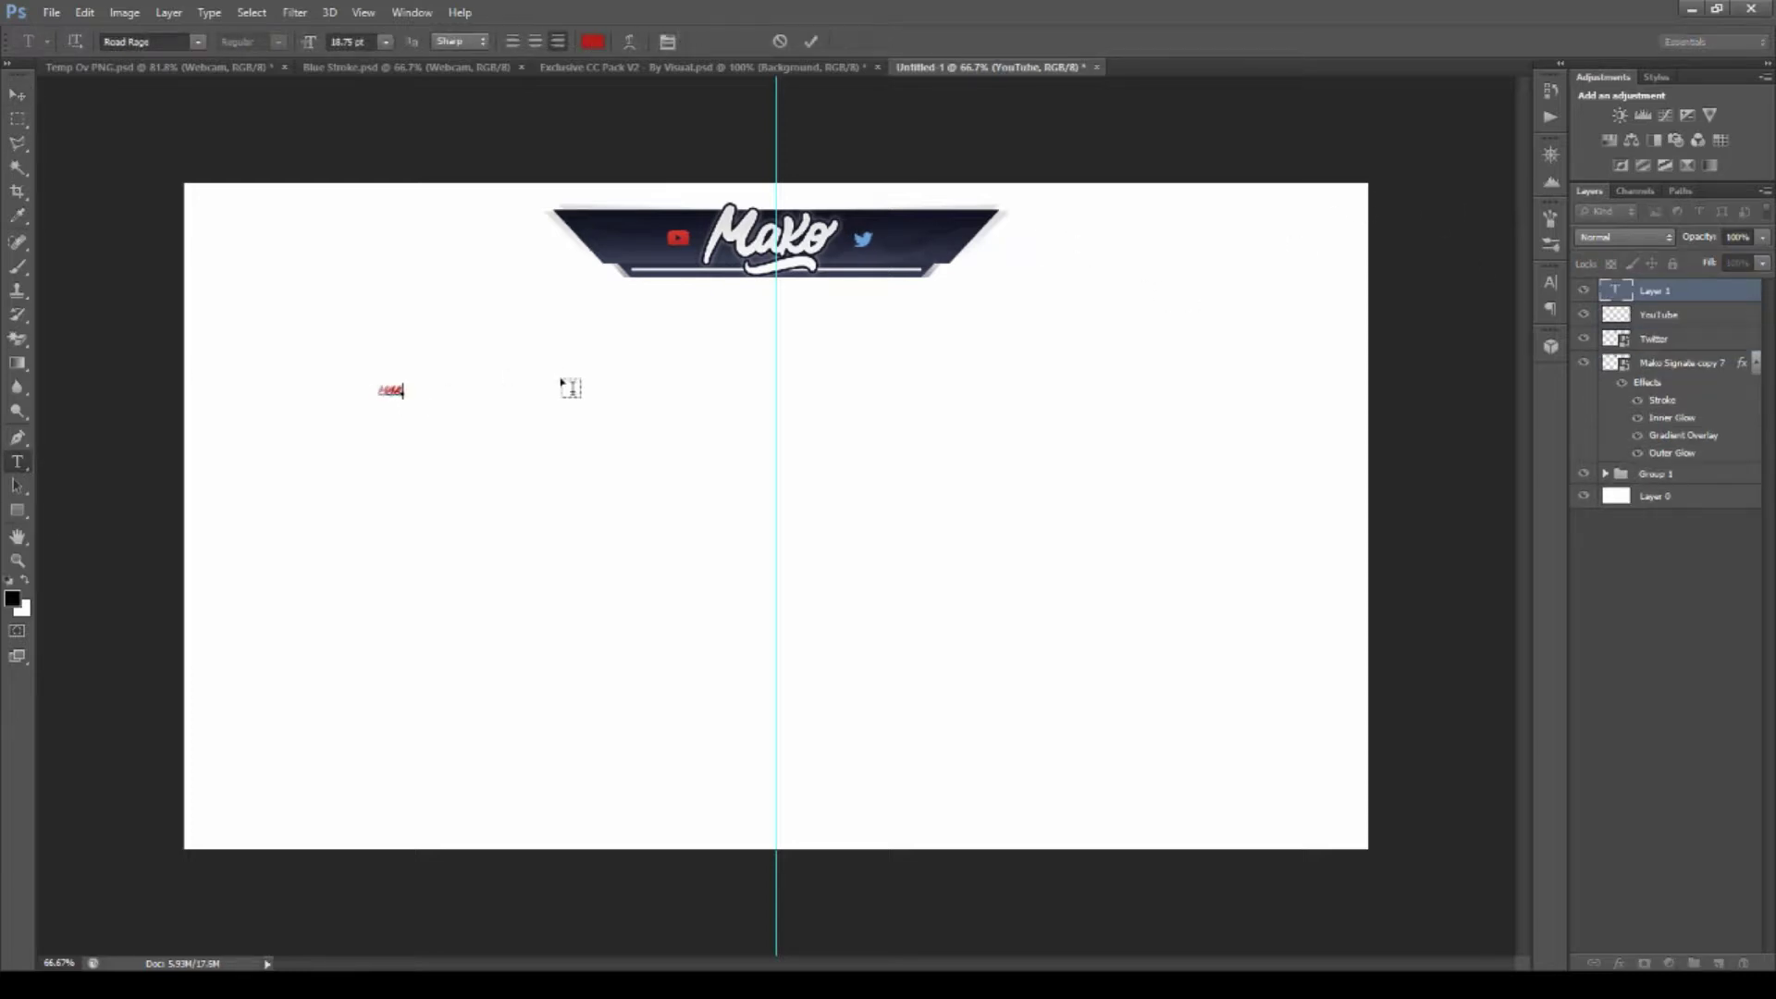
pyautogui.click(18, 93)
pyautogui.moveTo(561, 376); pyautogui.dragTo(821, 225)
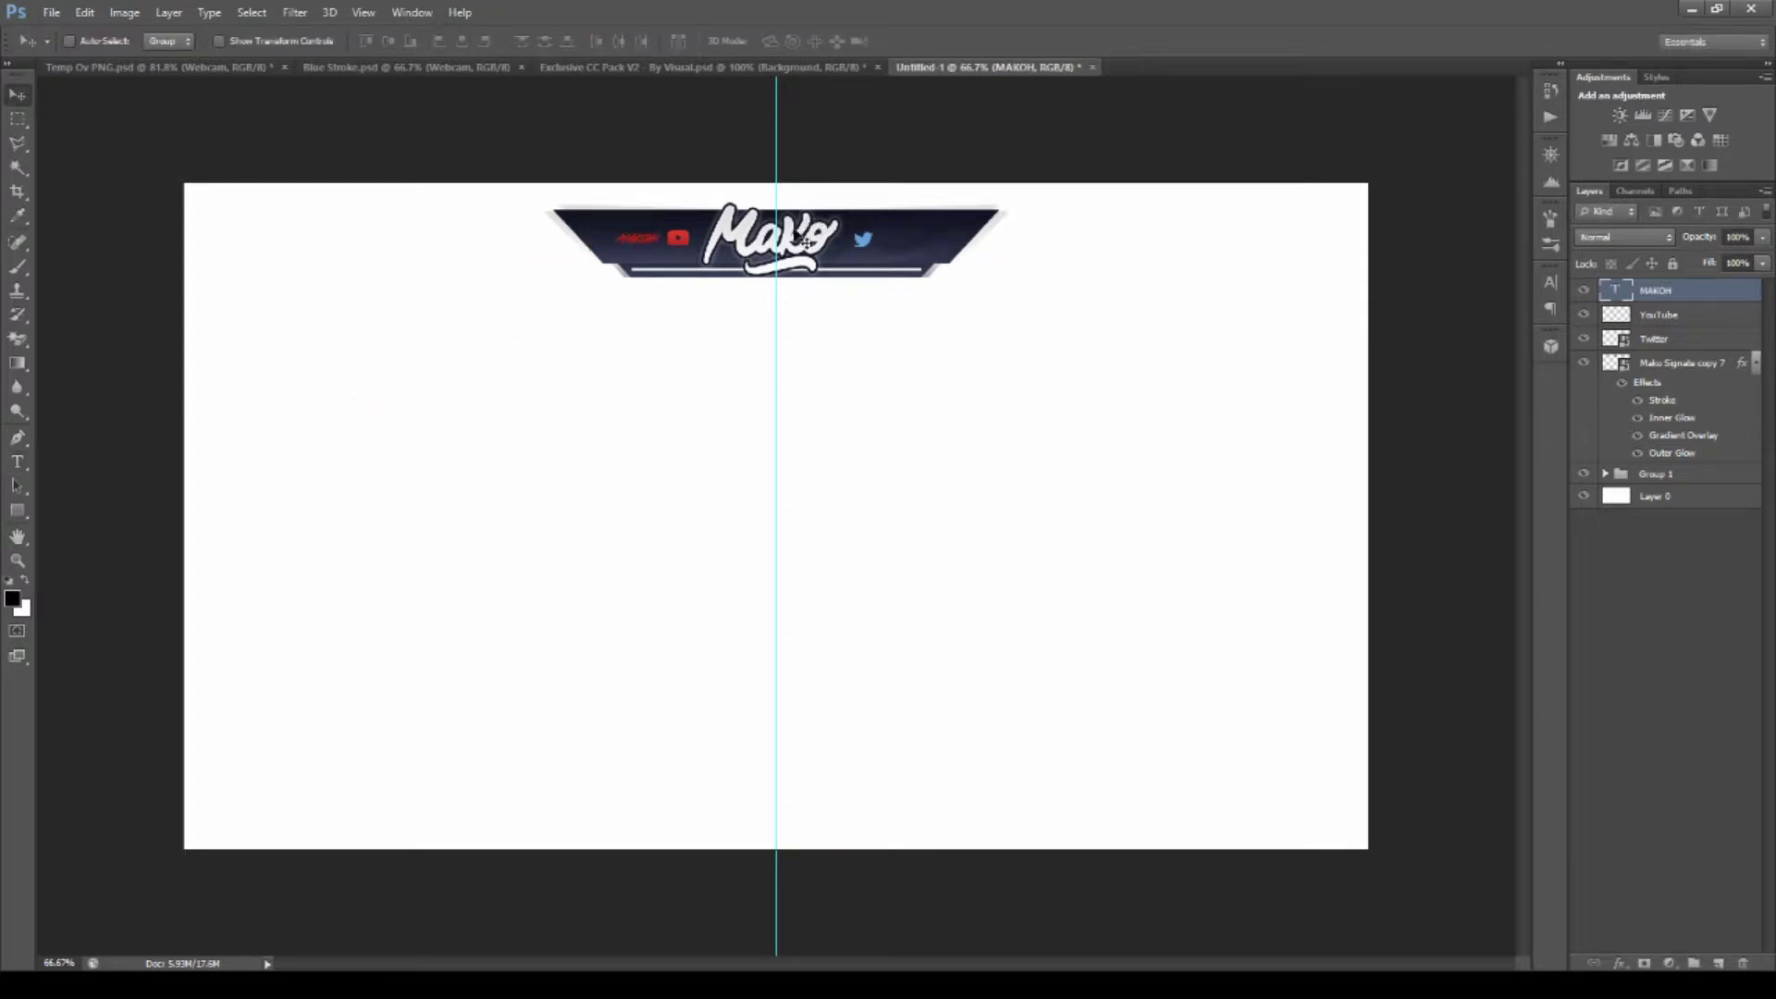
# Add the MAKOTBE handle in Twitter blue beside the Twitter icon.
pyautogui.press('t')
pyautogui.click(588, 457)
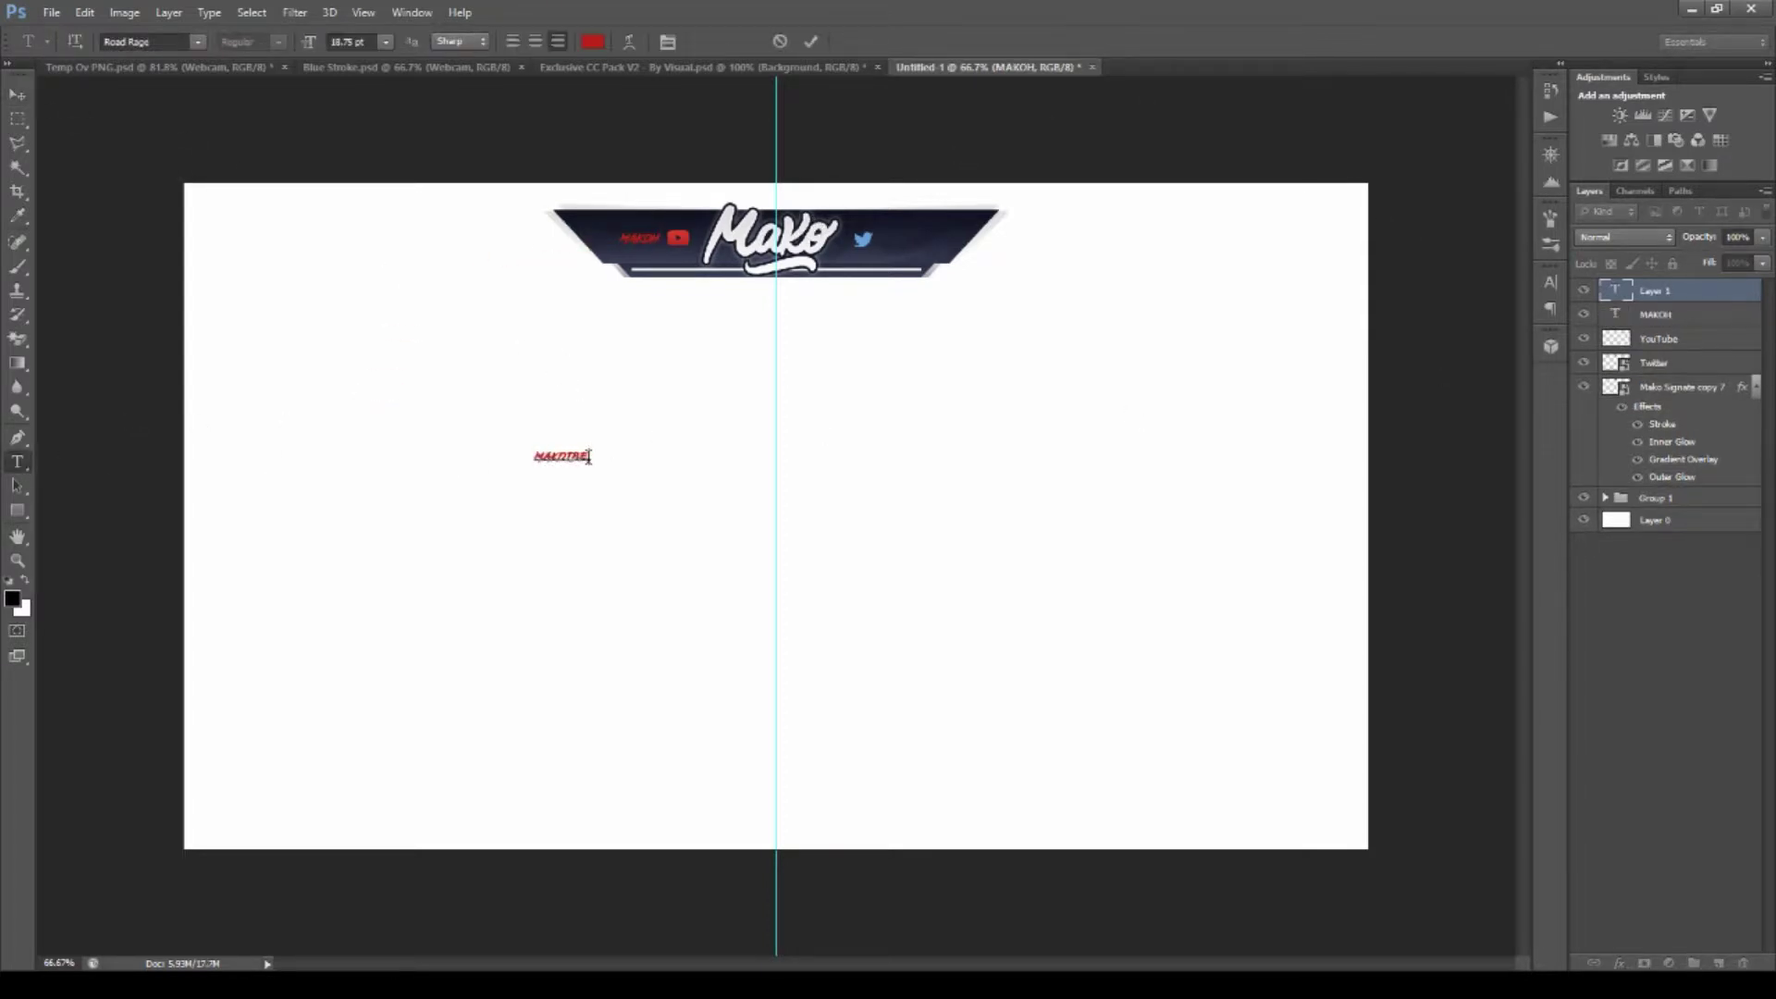
pyautogui.hotkey('ctrl', 'a')
pyautogui.click(863, 242)
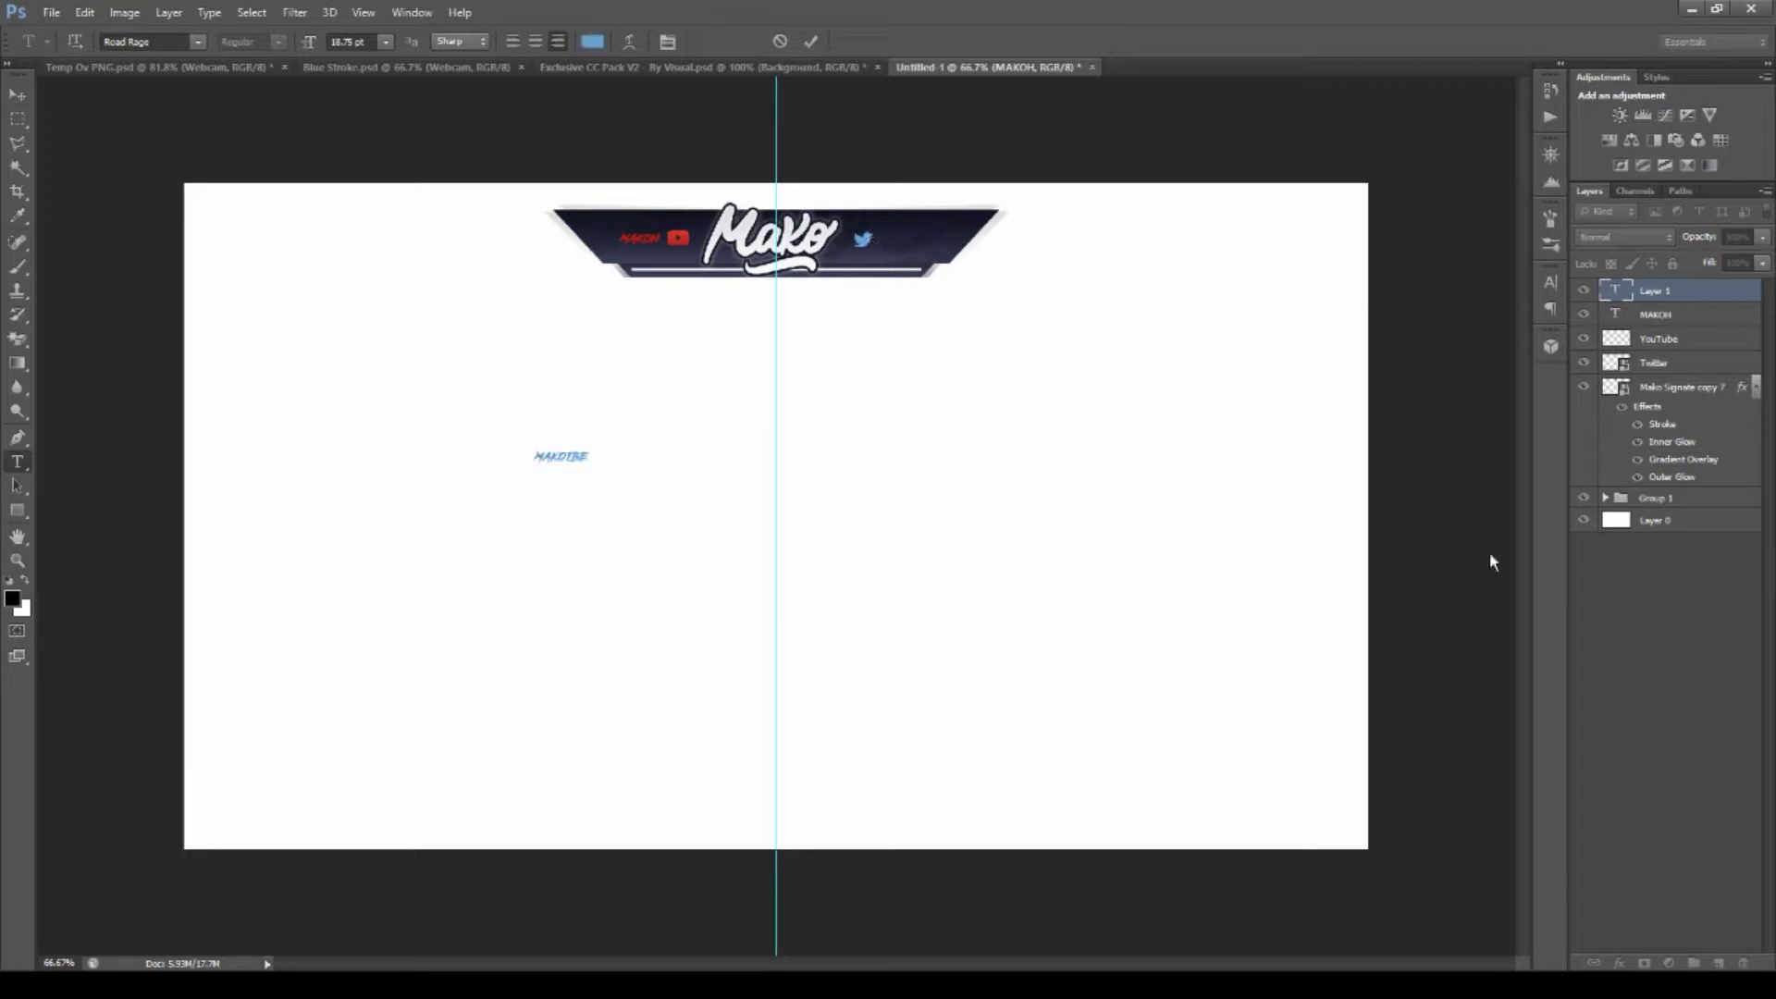
pyautogui.click(17, 94)
pyautogui.moveTo(611, 427); pyautogui.dragTo(957, 211)
pyautogui.press('Left')
pyautogui.press('Left')
pyautogui.press('Left')
pyautogui.press('Left')
pyautogui.press('Left')
pyautogui.press('Left')
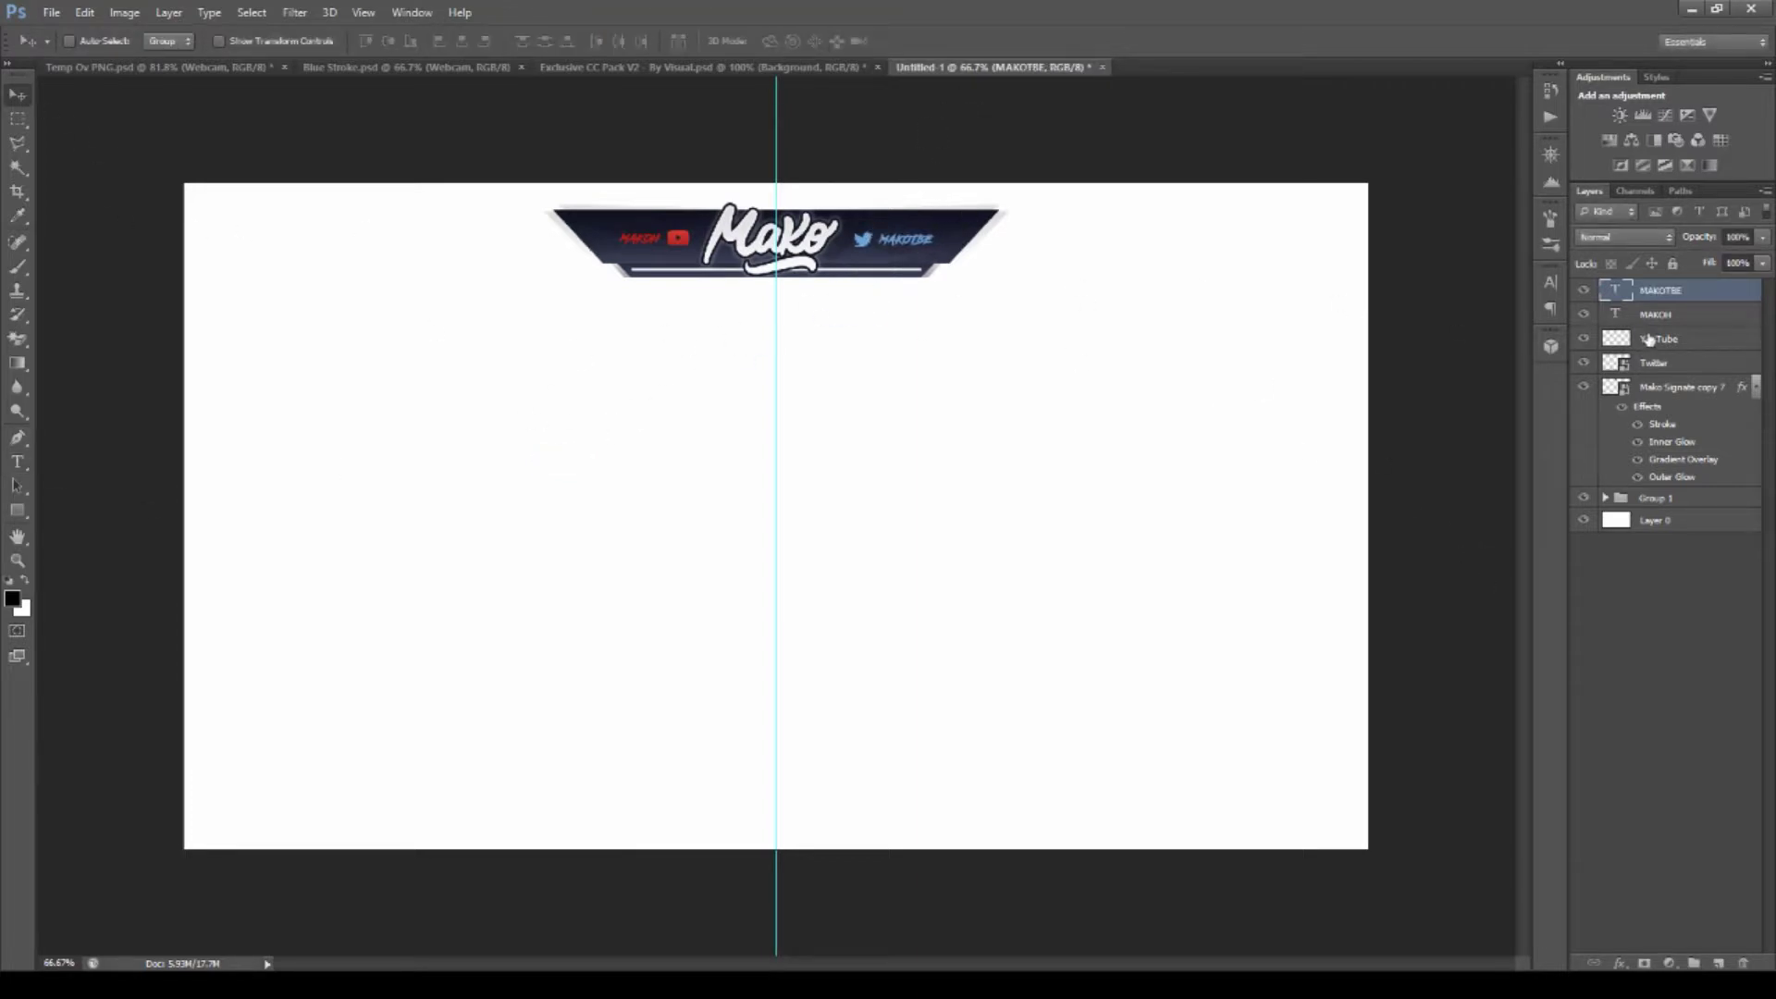
# Check the reference design, then draw a webcam-sized rectangle at the canvas's upper right.
pyautogui.click(555, 67)
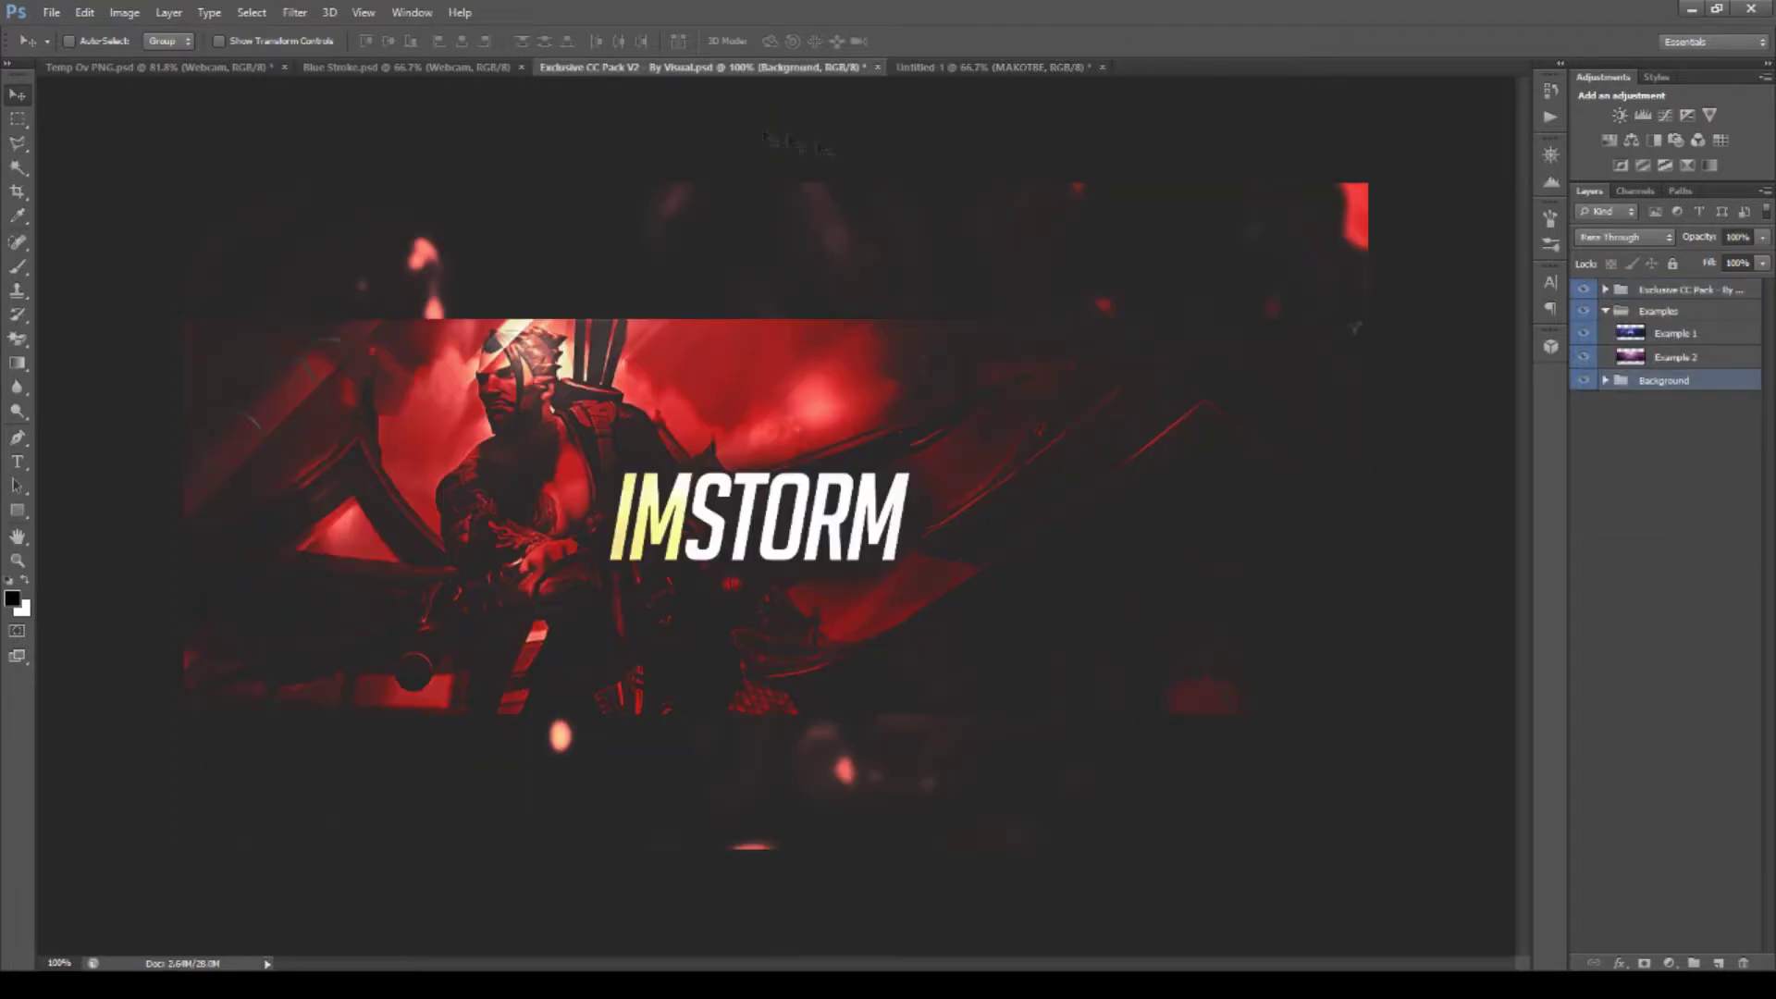
pyautogui.click(925, 70)
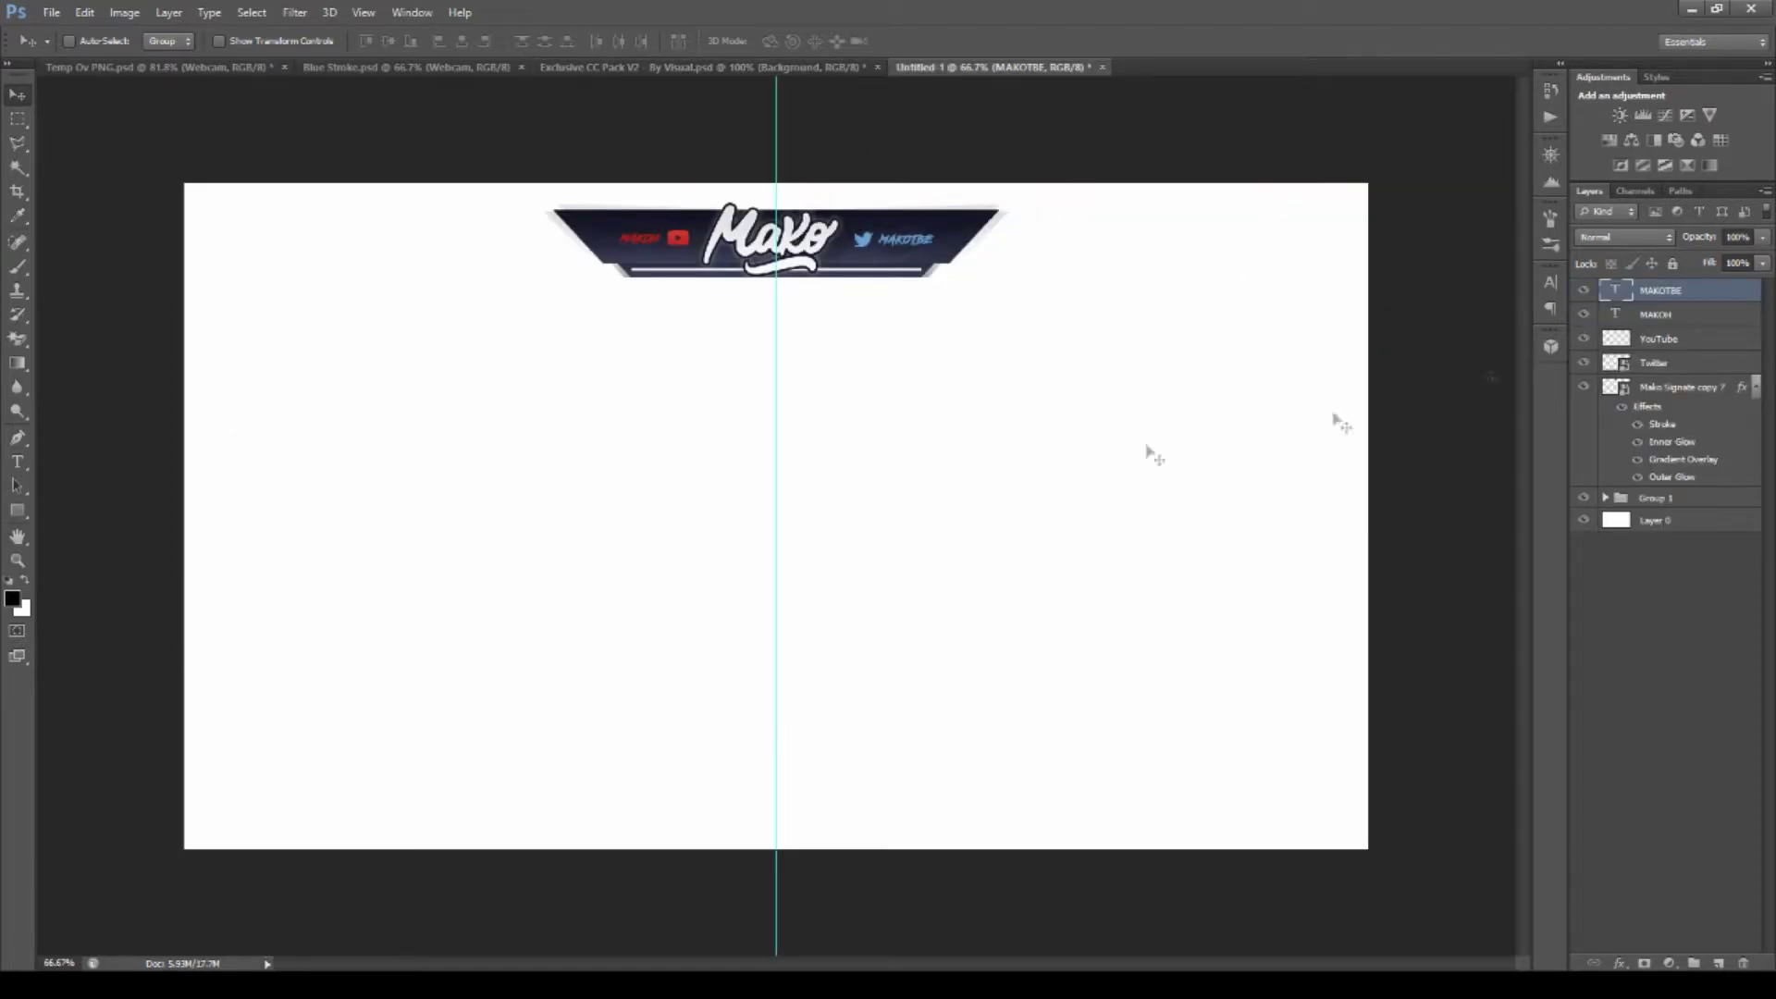
pyautogui.press('u')
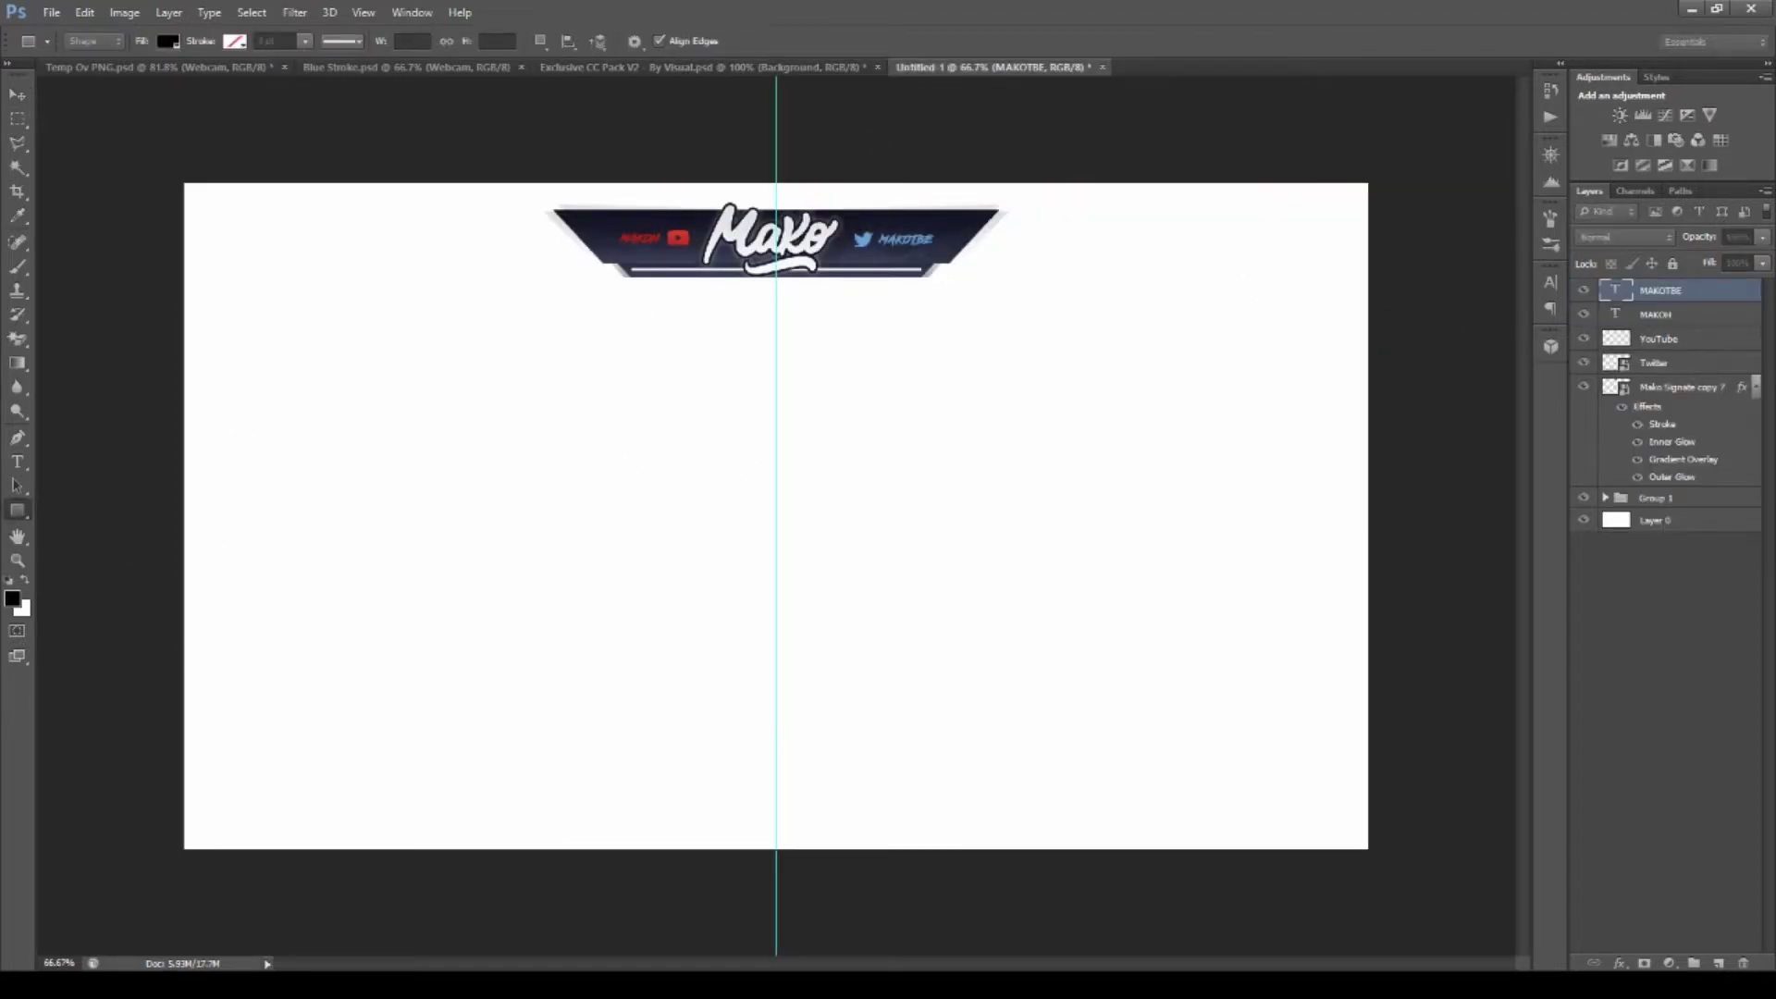
pyautogui.moveTo(817, 496); pyautogui.dragTo(1515, 955)
pyautogui.hotkey('ctrl', 't')
pyautogui.moveTo(817, 496); pyautogui.dragTo(353, 229)
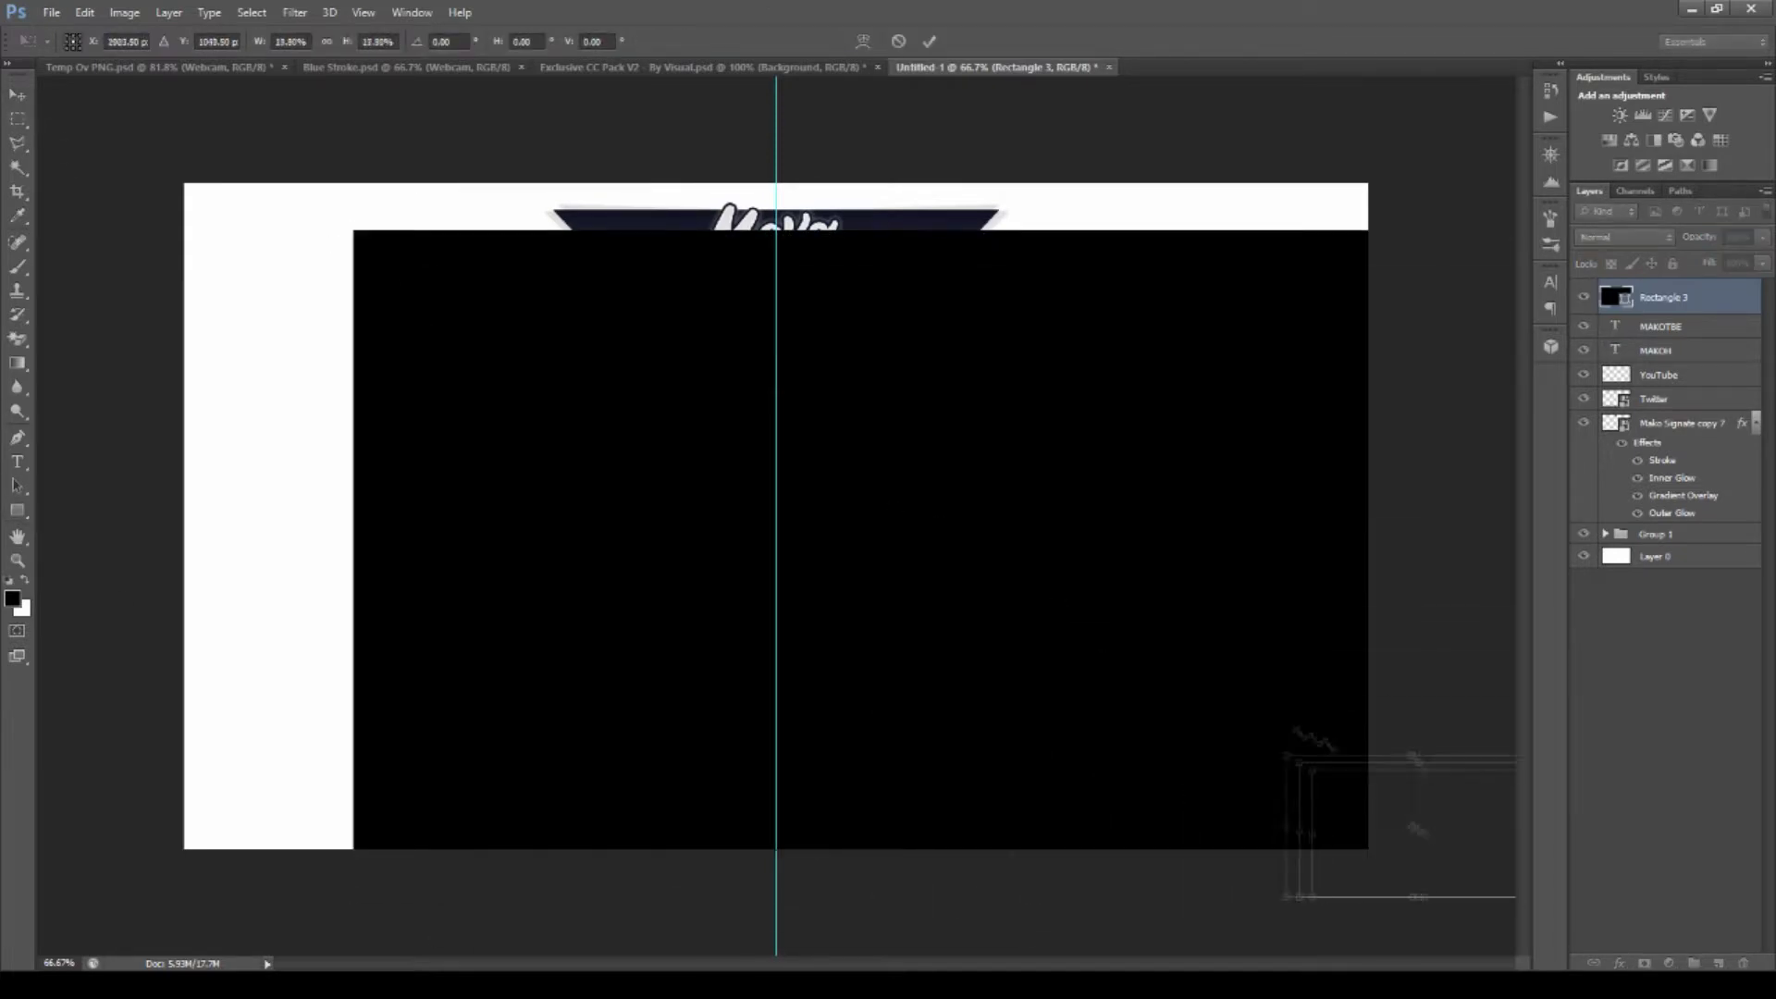
pyautogui.moveTo(1314, 740); pyautogui.dragTo(1130, 376)
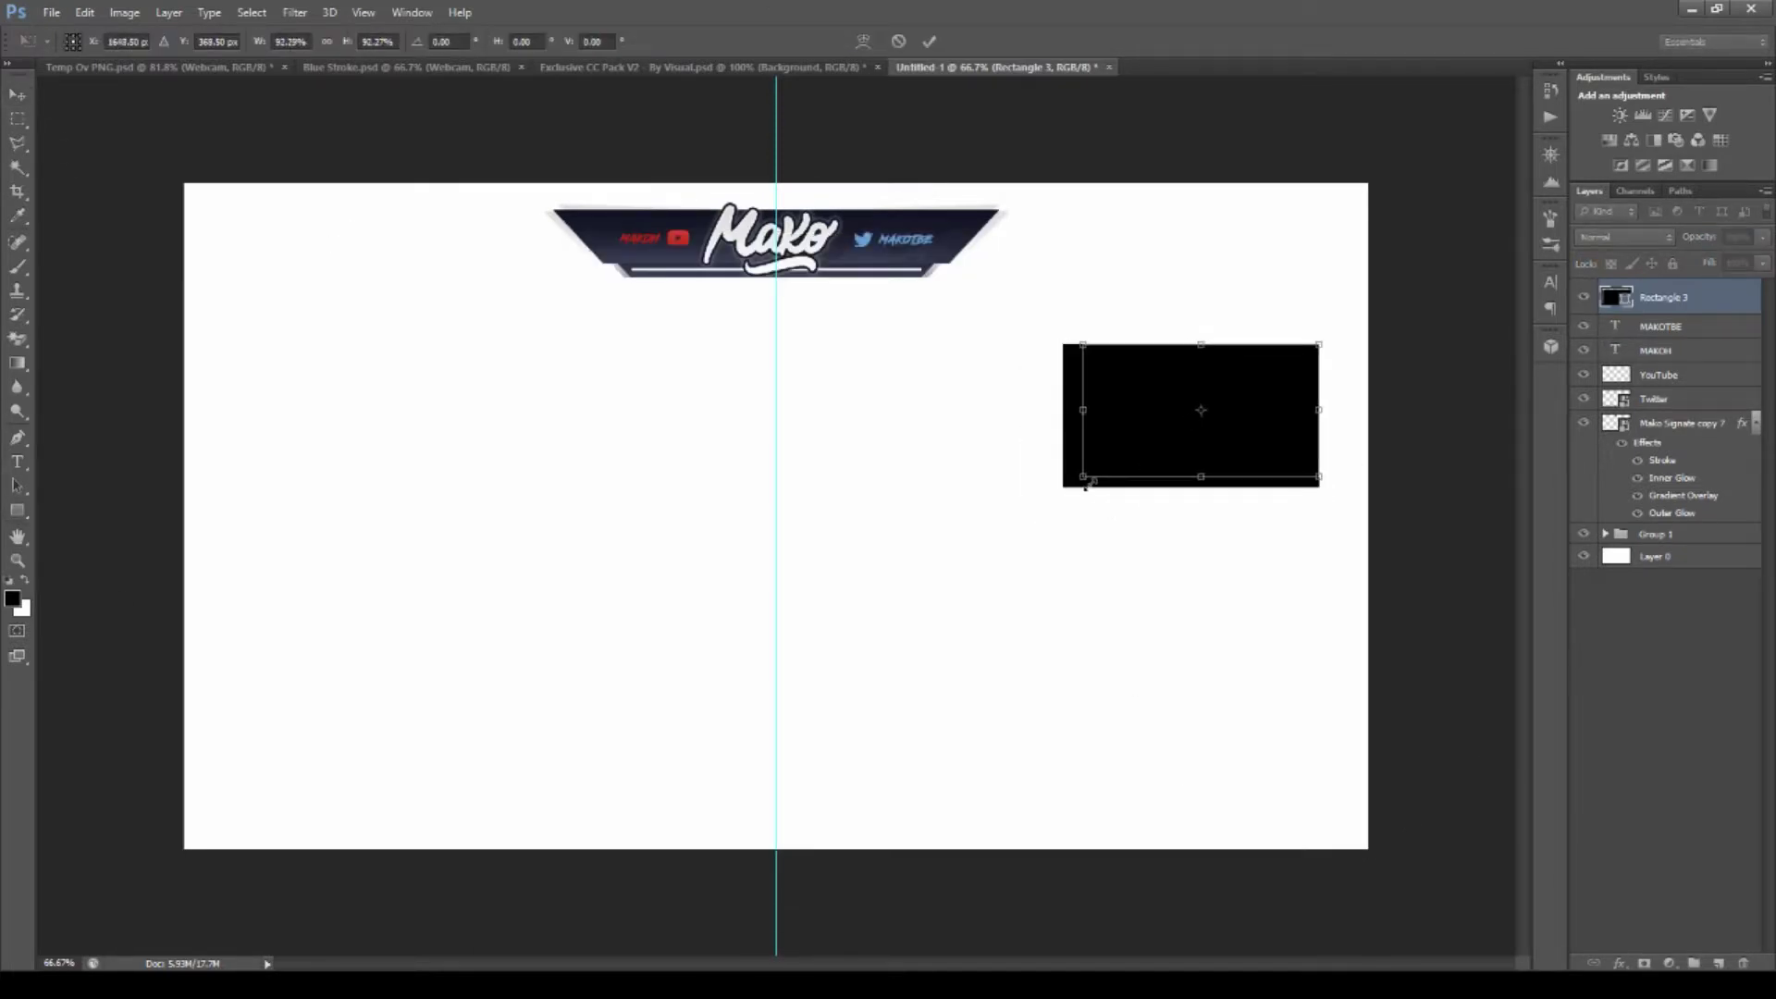
pyautogui.moveTo(1086, 487); pyautogui.dragTo(1096, 473)
pyautogui.press('Return')
# Make the rectangle a hollow frame with a thicker, recoloured outline and no fill.
pyautogui.press('v')
pyautogui.press('u')
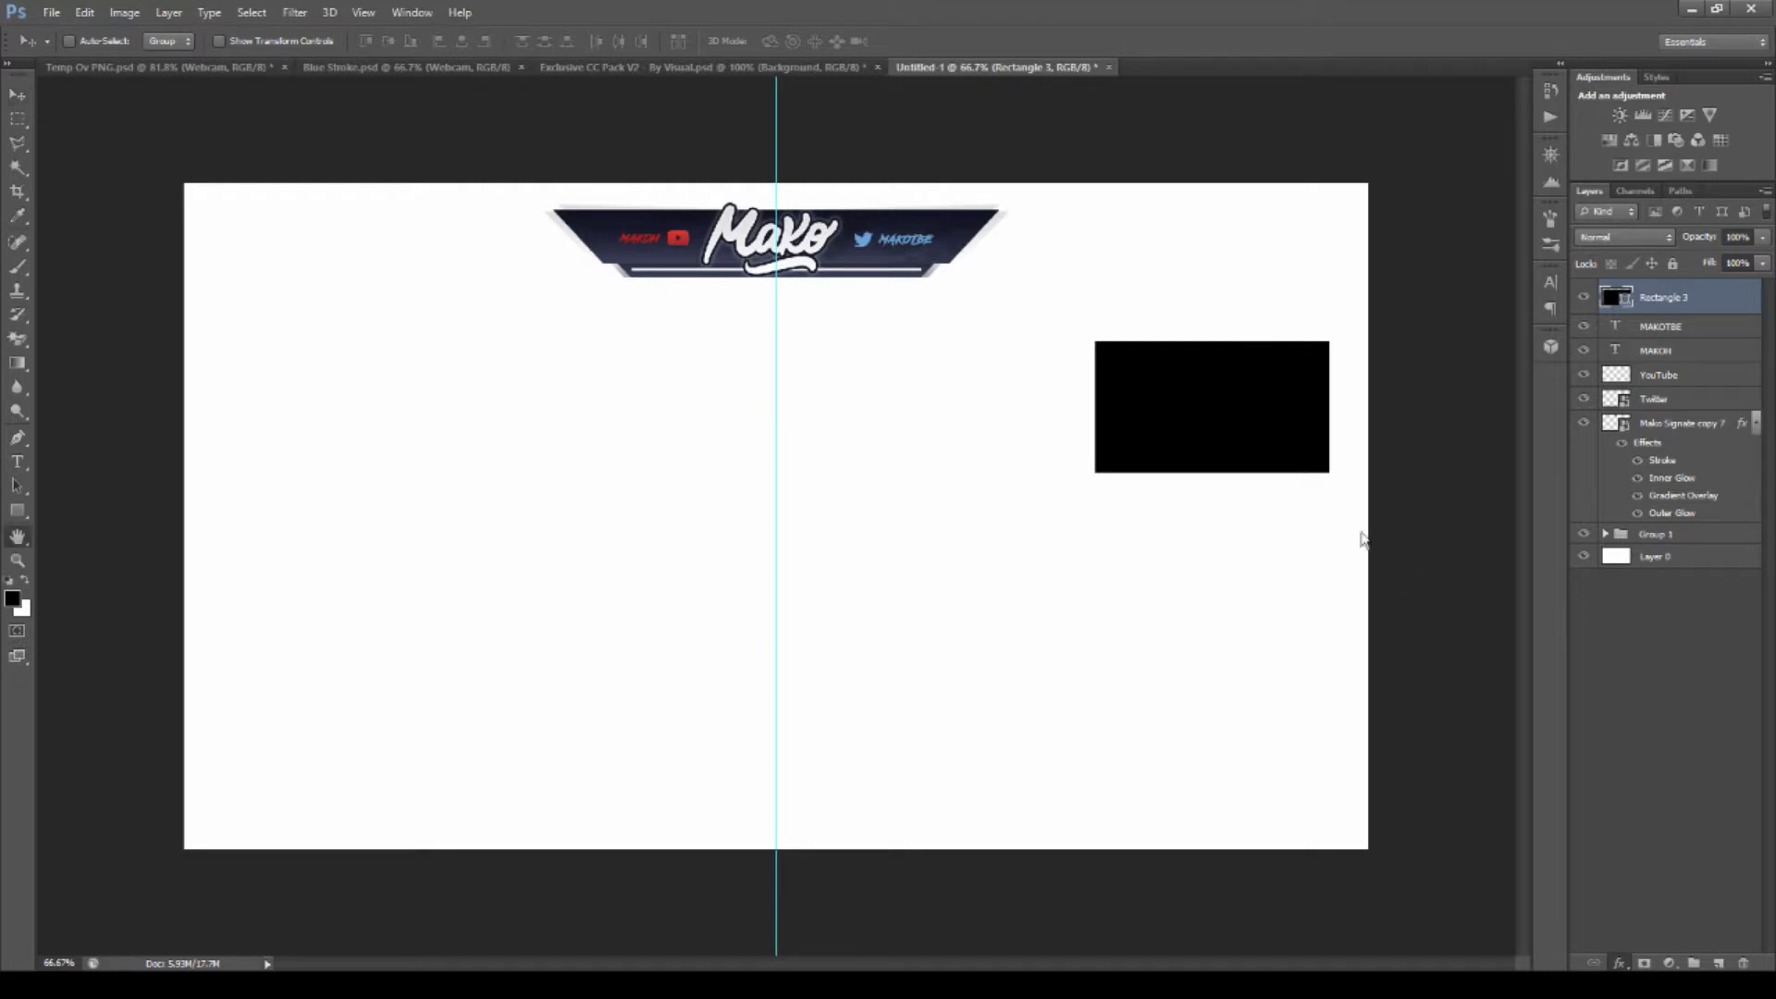
pyautogui.press('space')
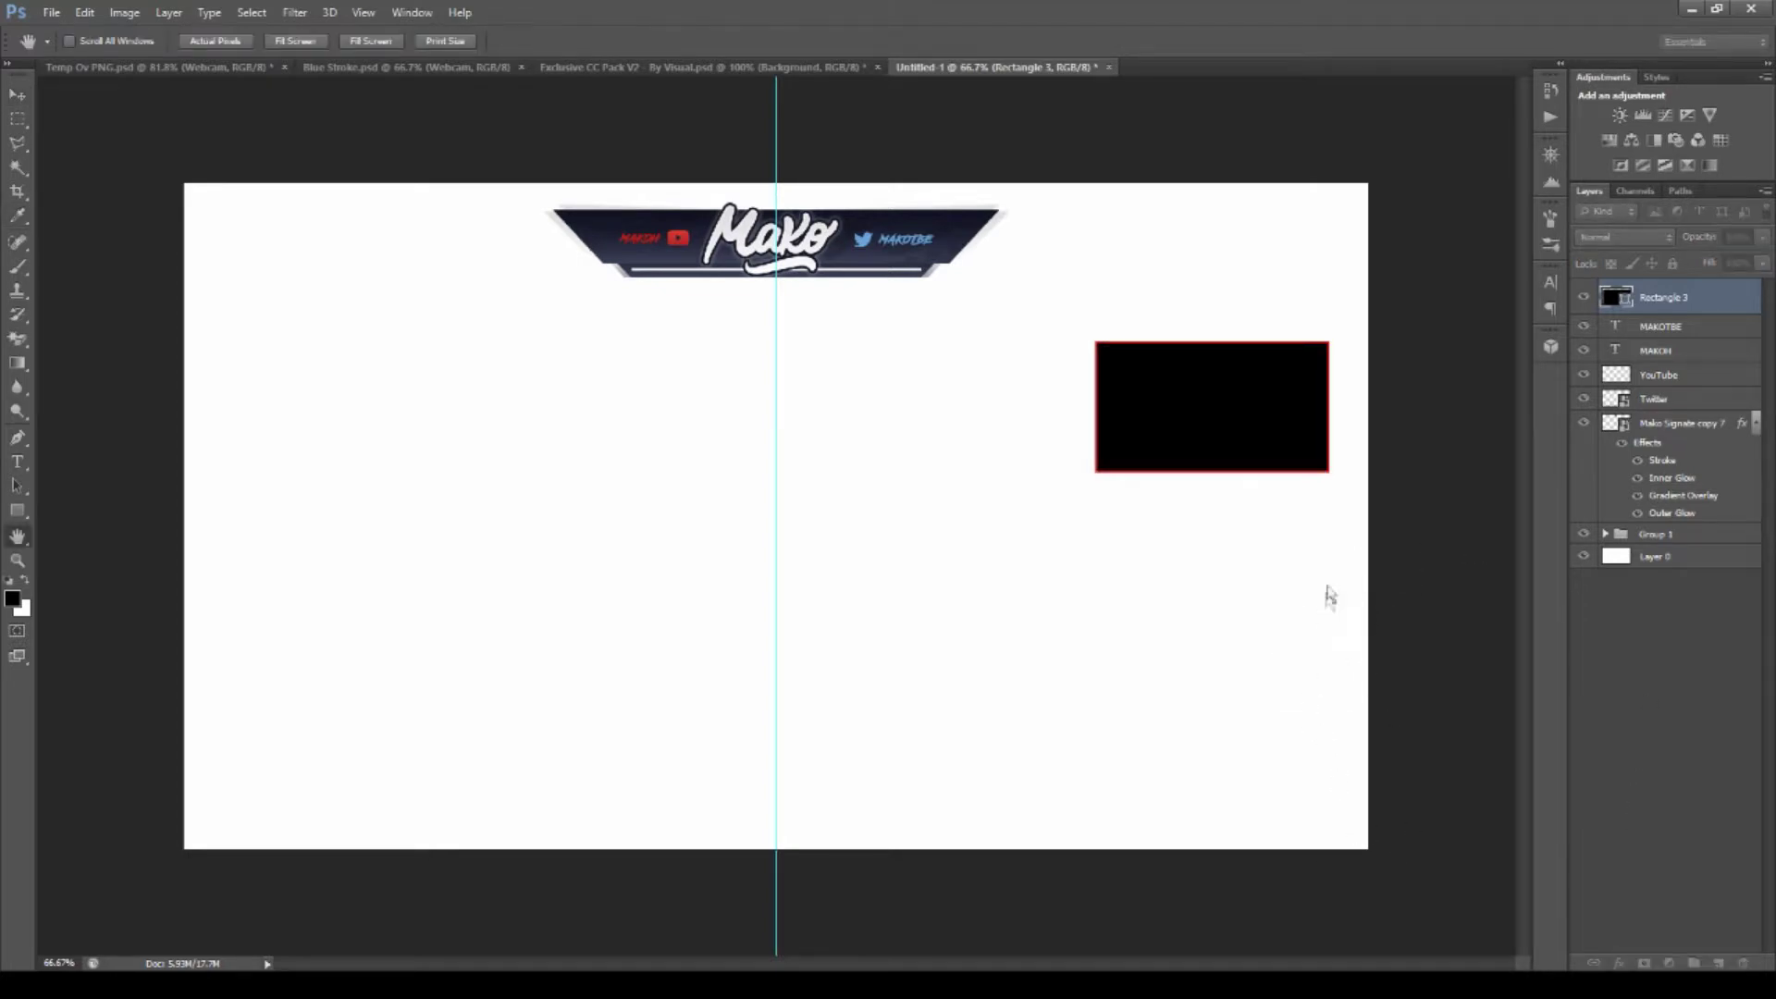
pyautogui.press('Return')
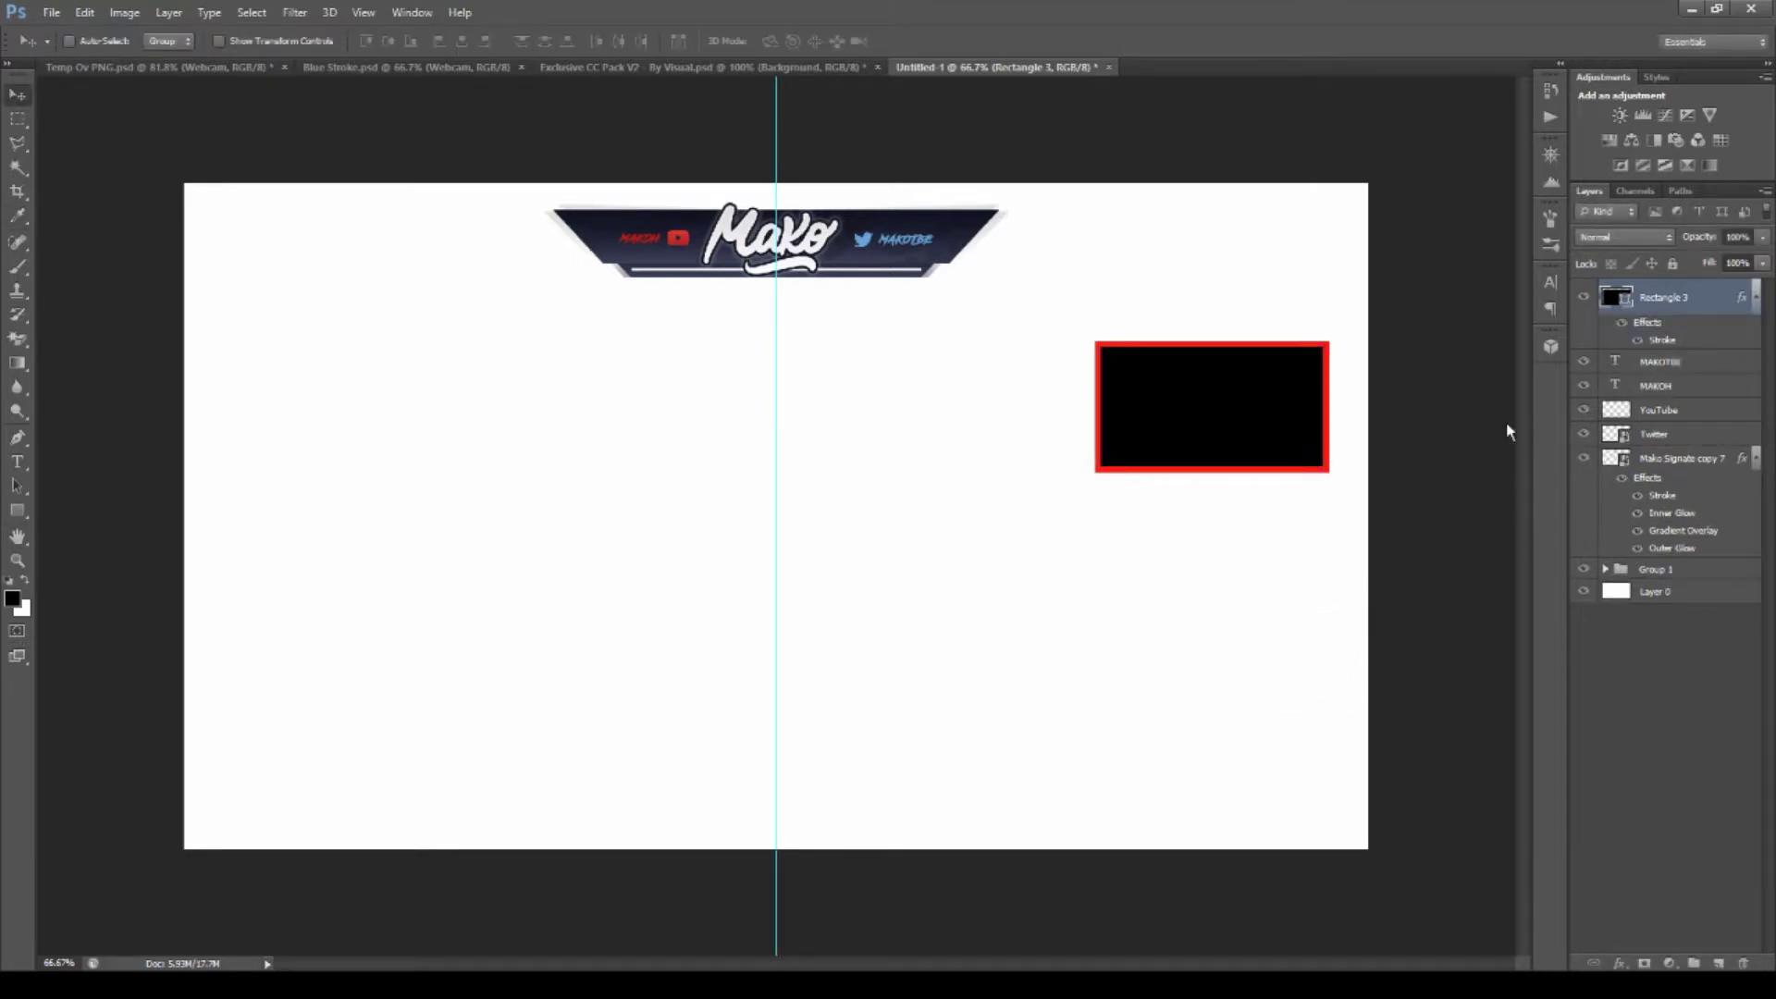
pyautogui.press('Delete')
pyautogui.press('m')
pyautogui.hotkey('ctrl', 'shift', 'BackSpace')
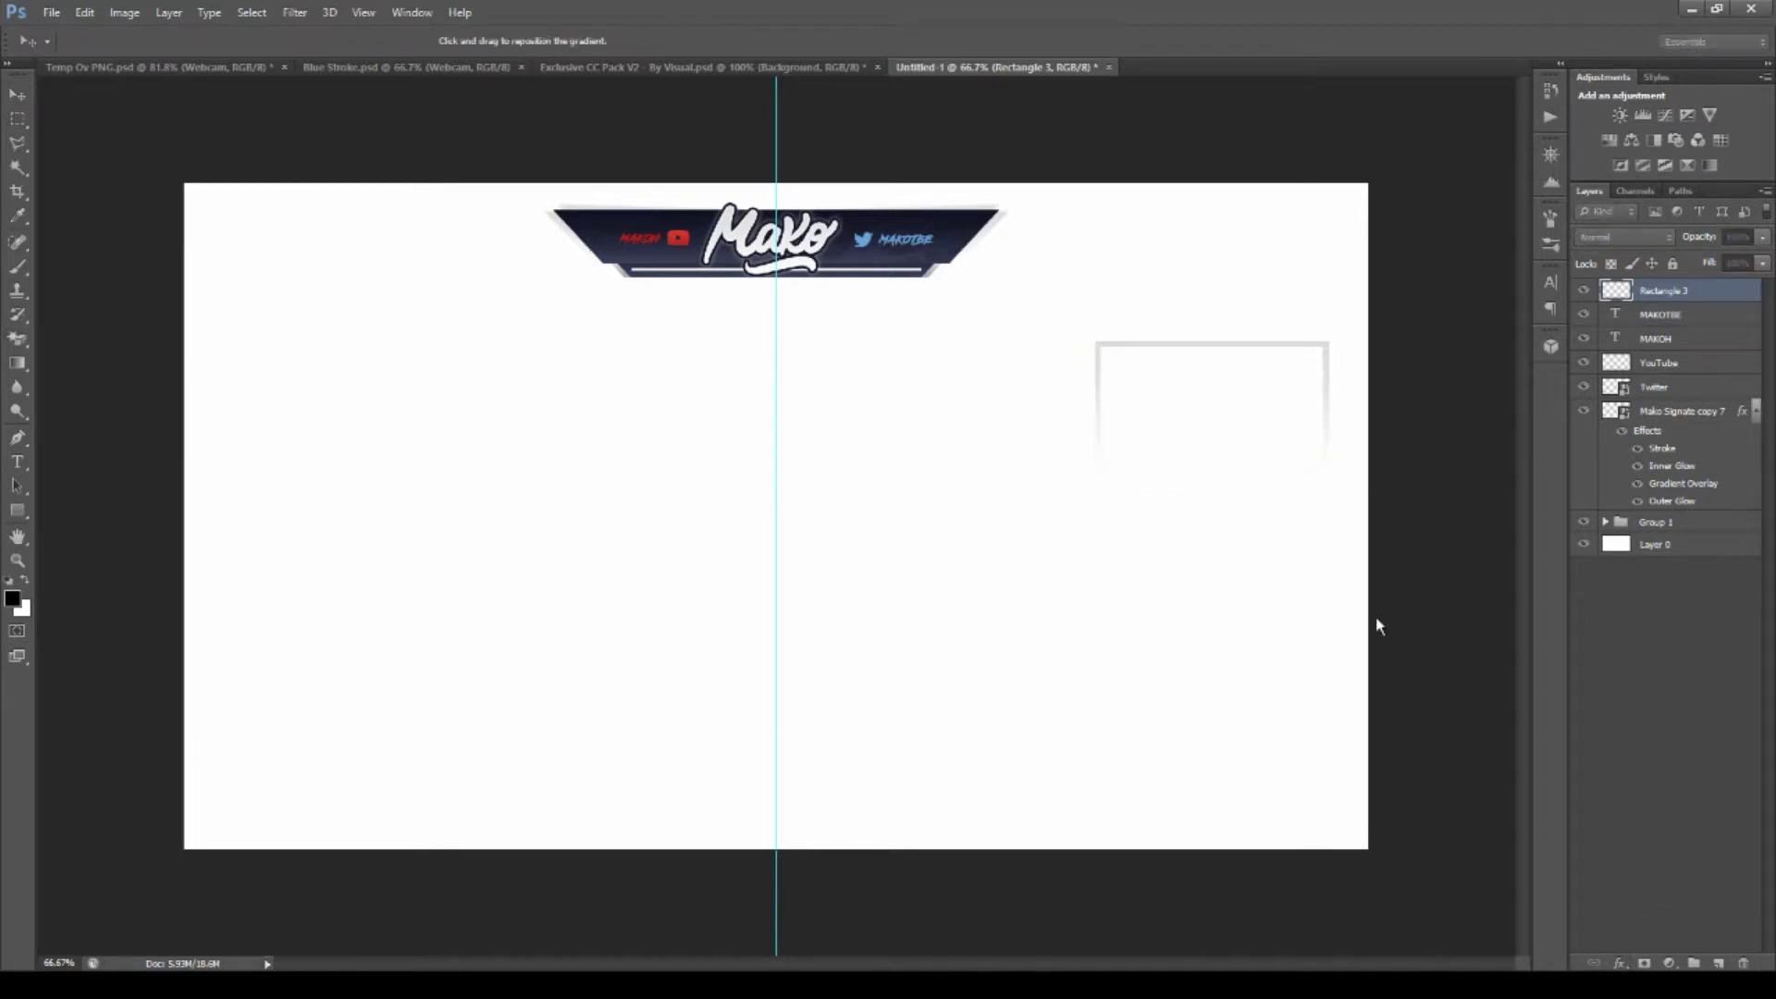
pyautogui.press('i')
pyautogui.hotkey('alt', 'shift', 'BackSpace')
# Expand Group 1 to inspect the Rectangle 1 copy layers, then collapse it.
pyautogui.click(1605, 522)
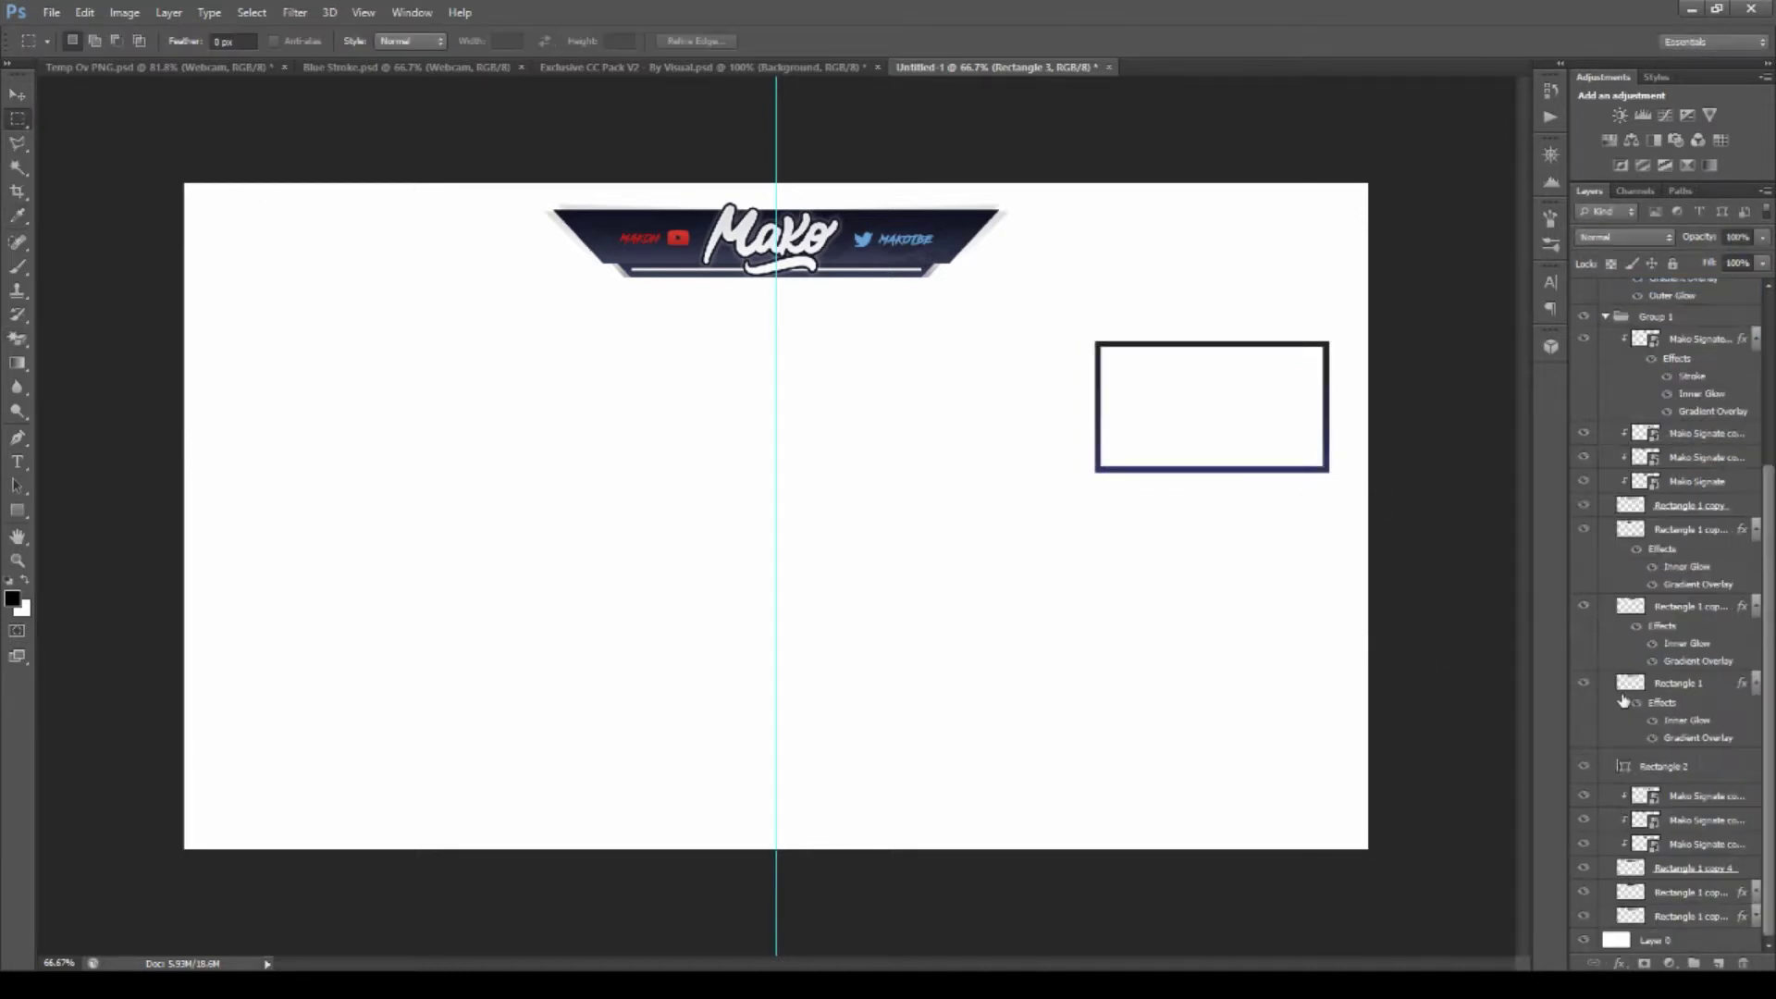
pyautogui.press('m')
pyautogui.click(1674, 733)
pyautogui.scroll(-3, 1636, 895)
pyautogui.click(1614, 874)
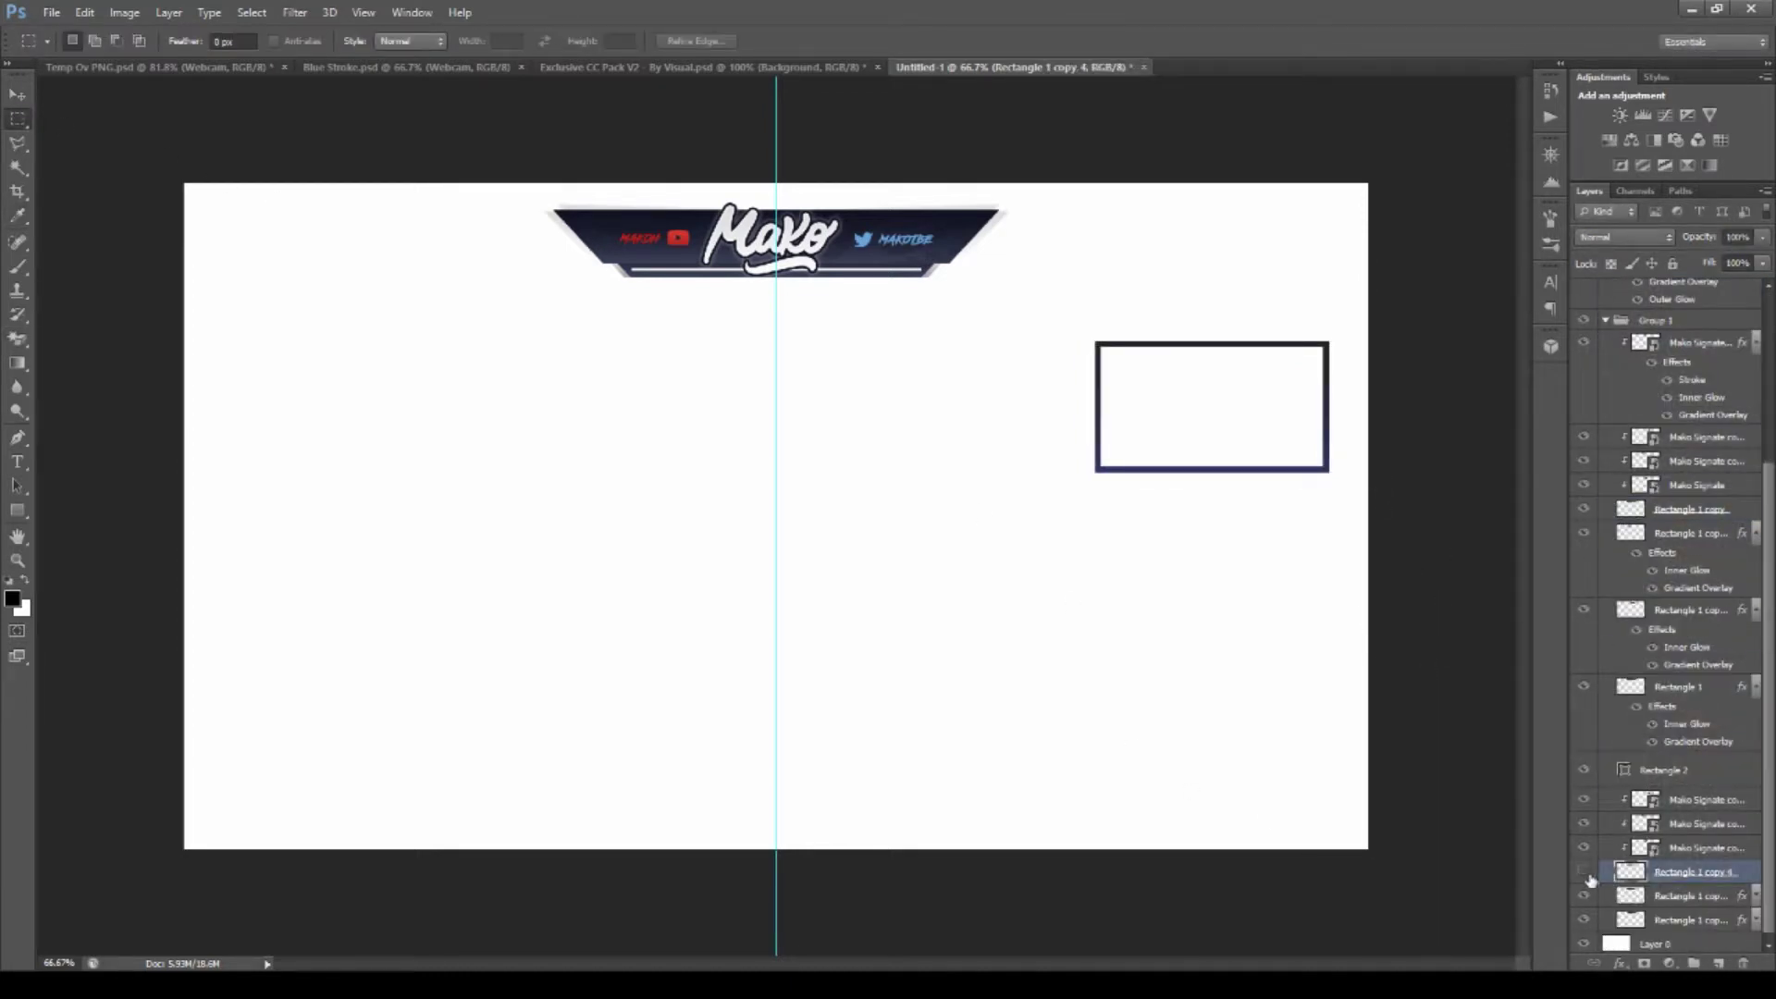
pyautogui.scroll(10, 1665, 647)
pyautogui.click(1604, 556)
# Give the Rectangle 3 frame a dark navy gradient overlay and zoom in on it.
pyautogui.click(1665, 291)
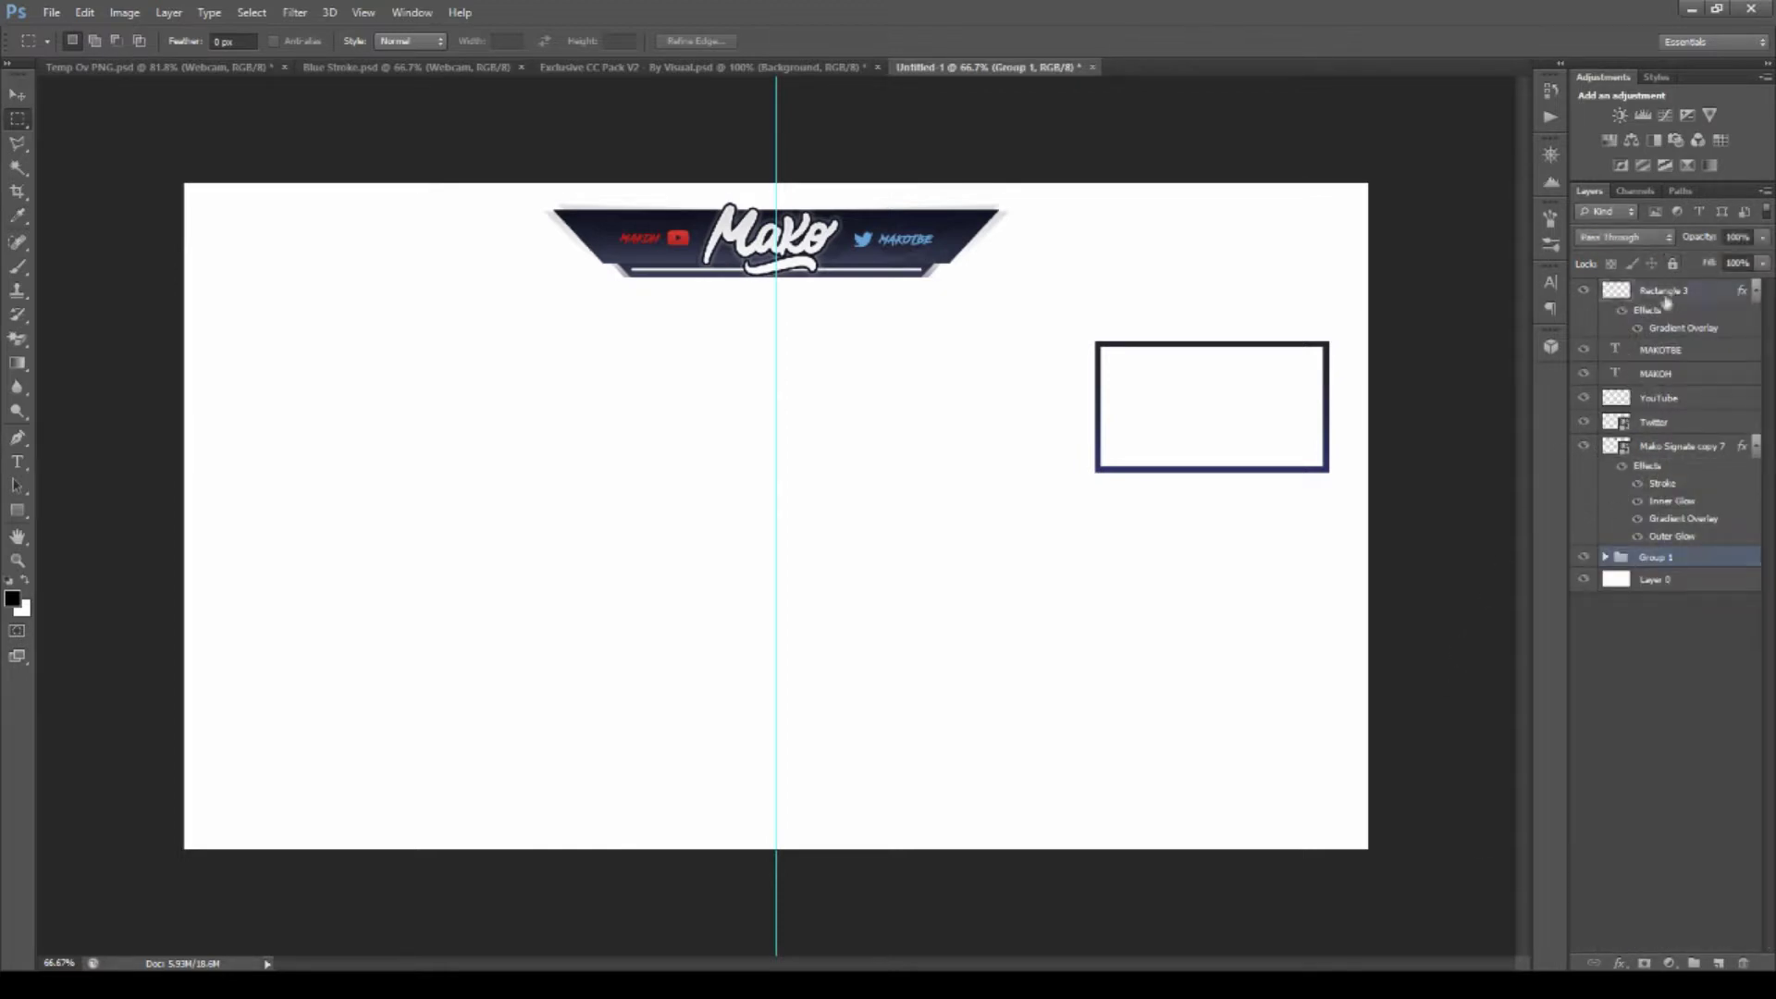
pyautogui.press('i')
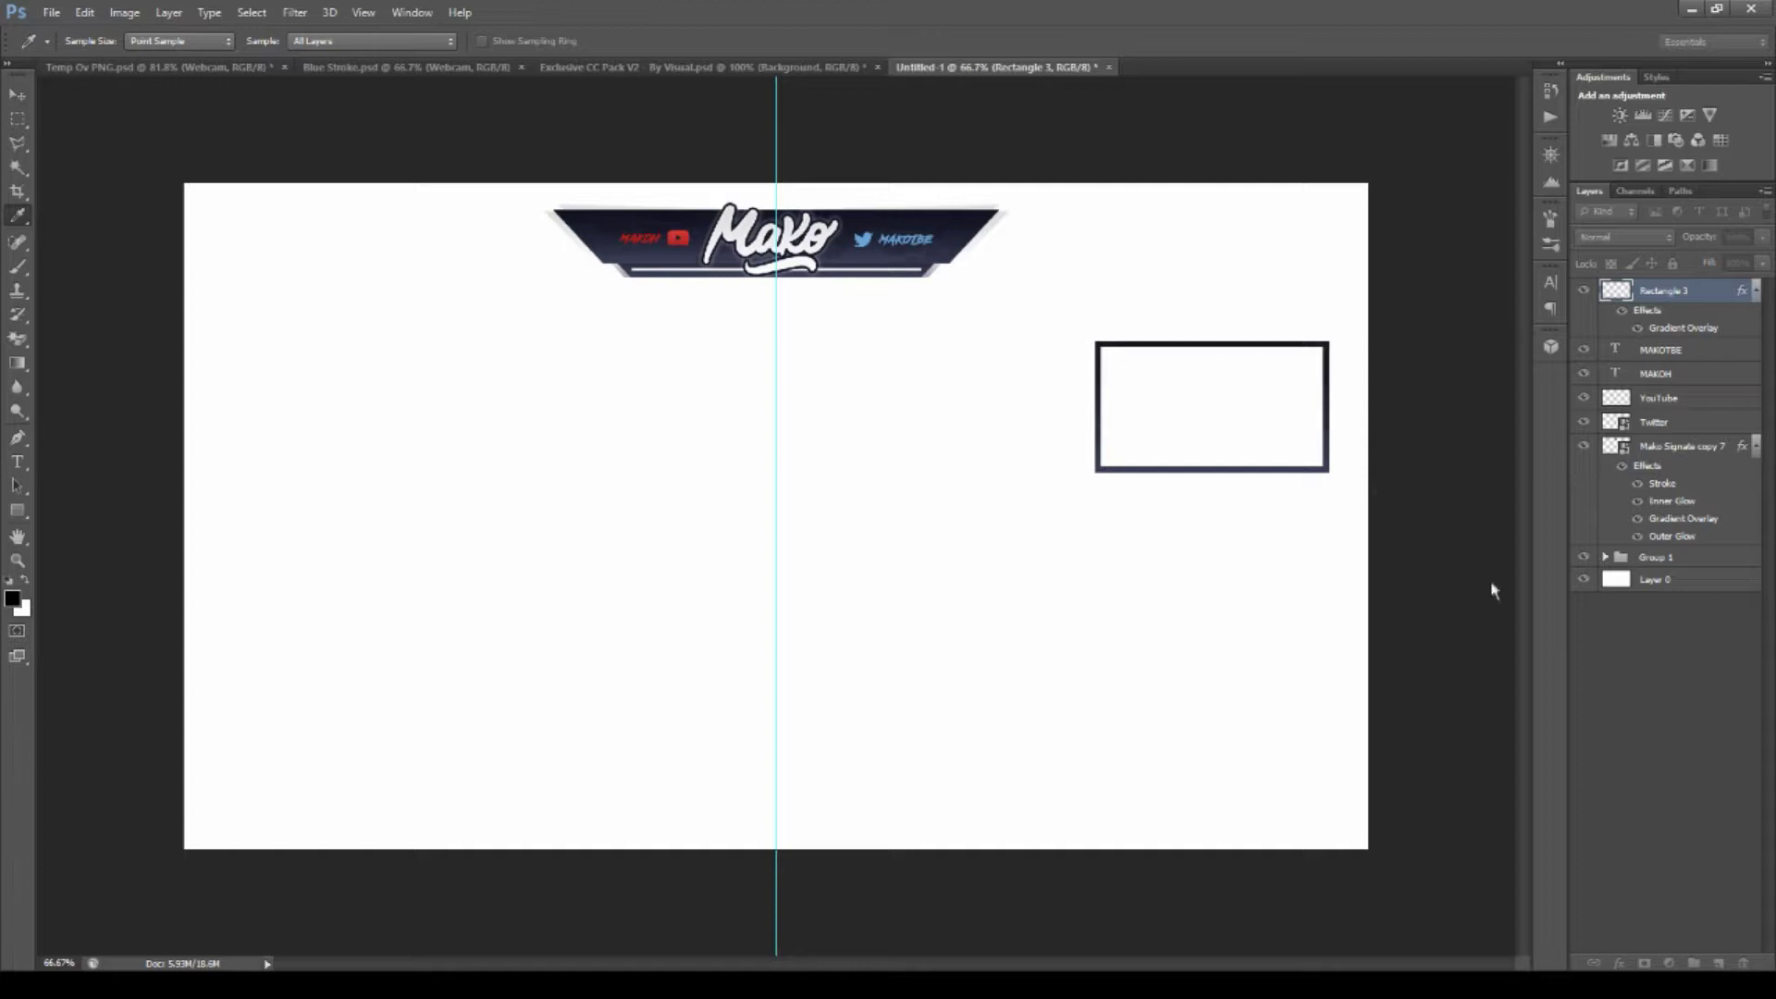
pyautogui.doubleClick(1721, 576)
pyautogui.press('Escape')
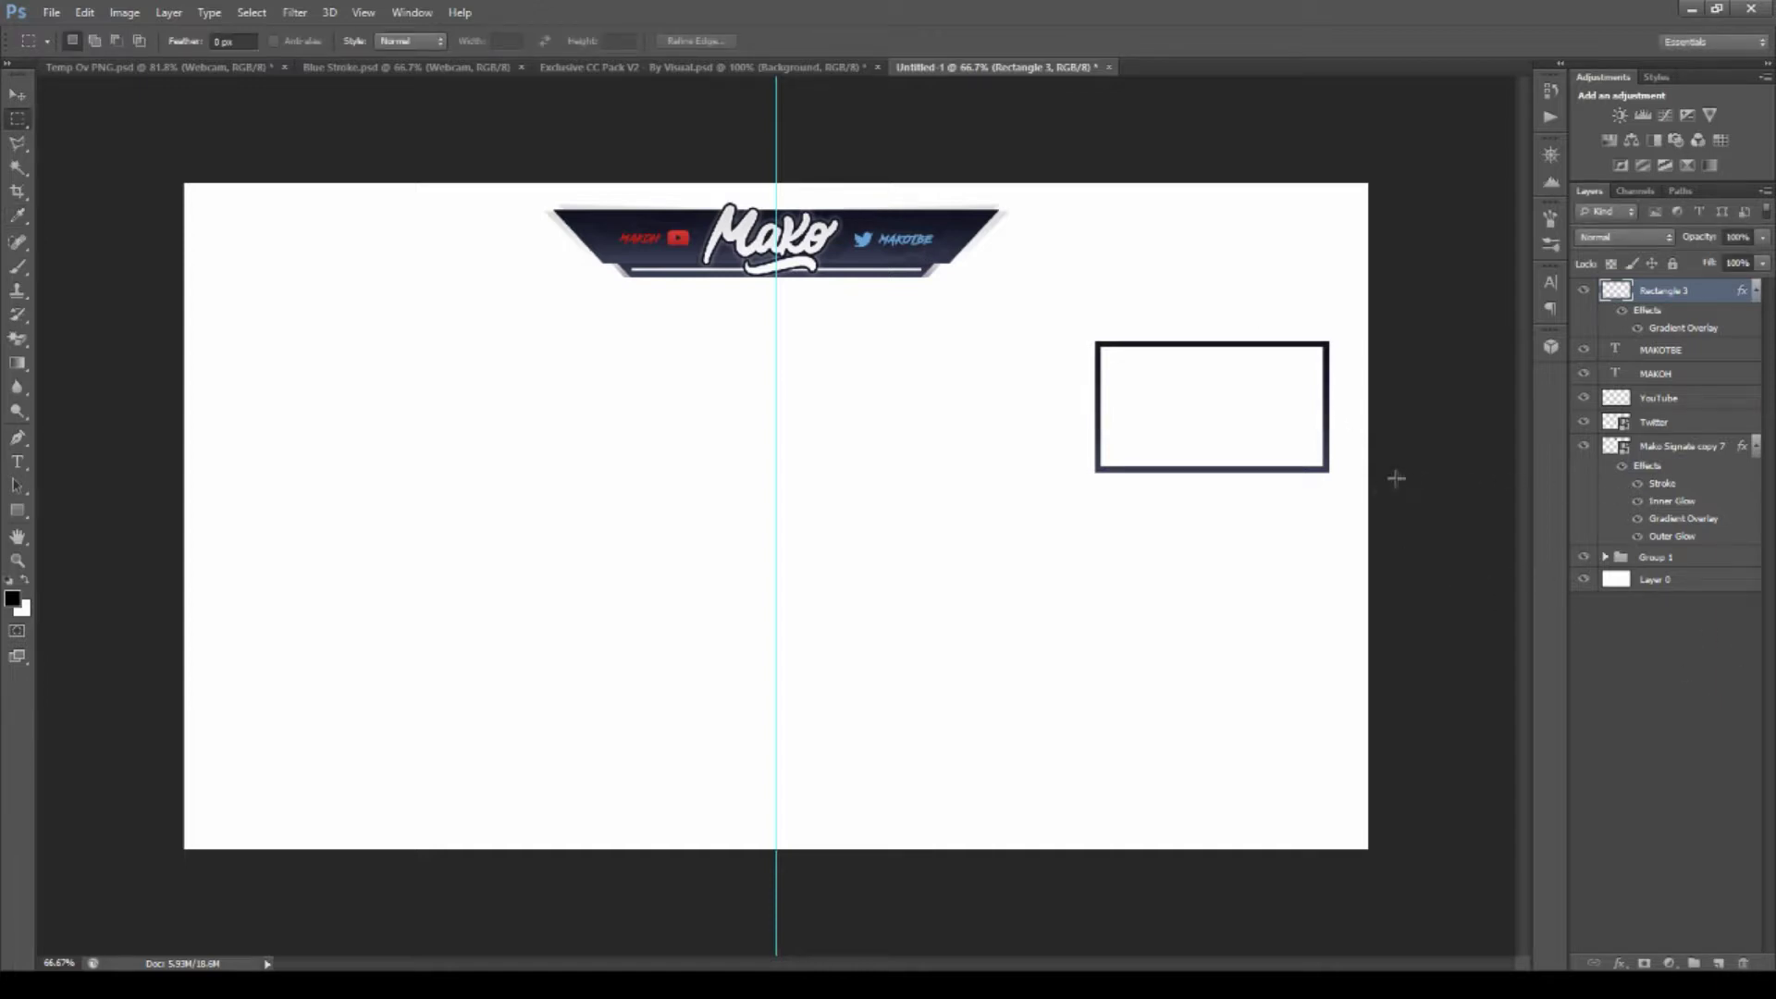
pyautogui.hotkey('ctrl', '+')
pyautogui.hotkey('ctrl', '+')
pyautogui.hscroll(10, 1198, 917)
pyautogui.scroll(3, 1169, 742)
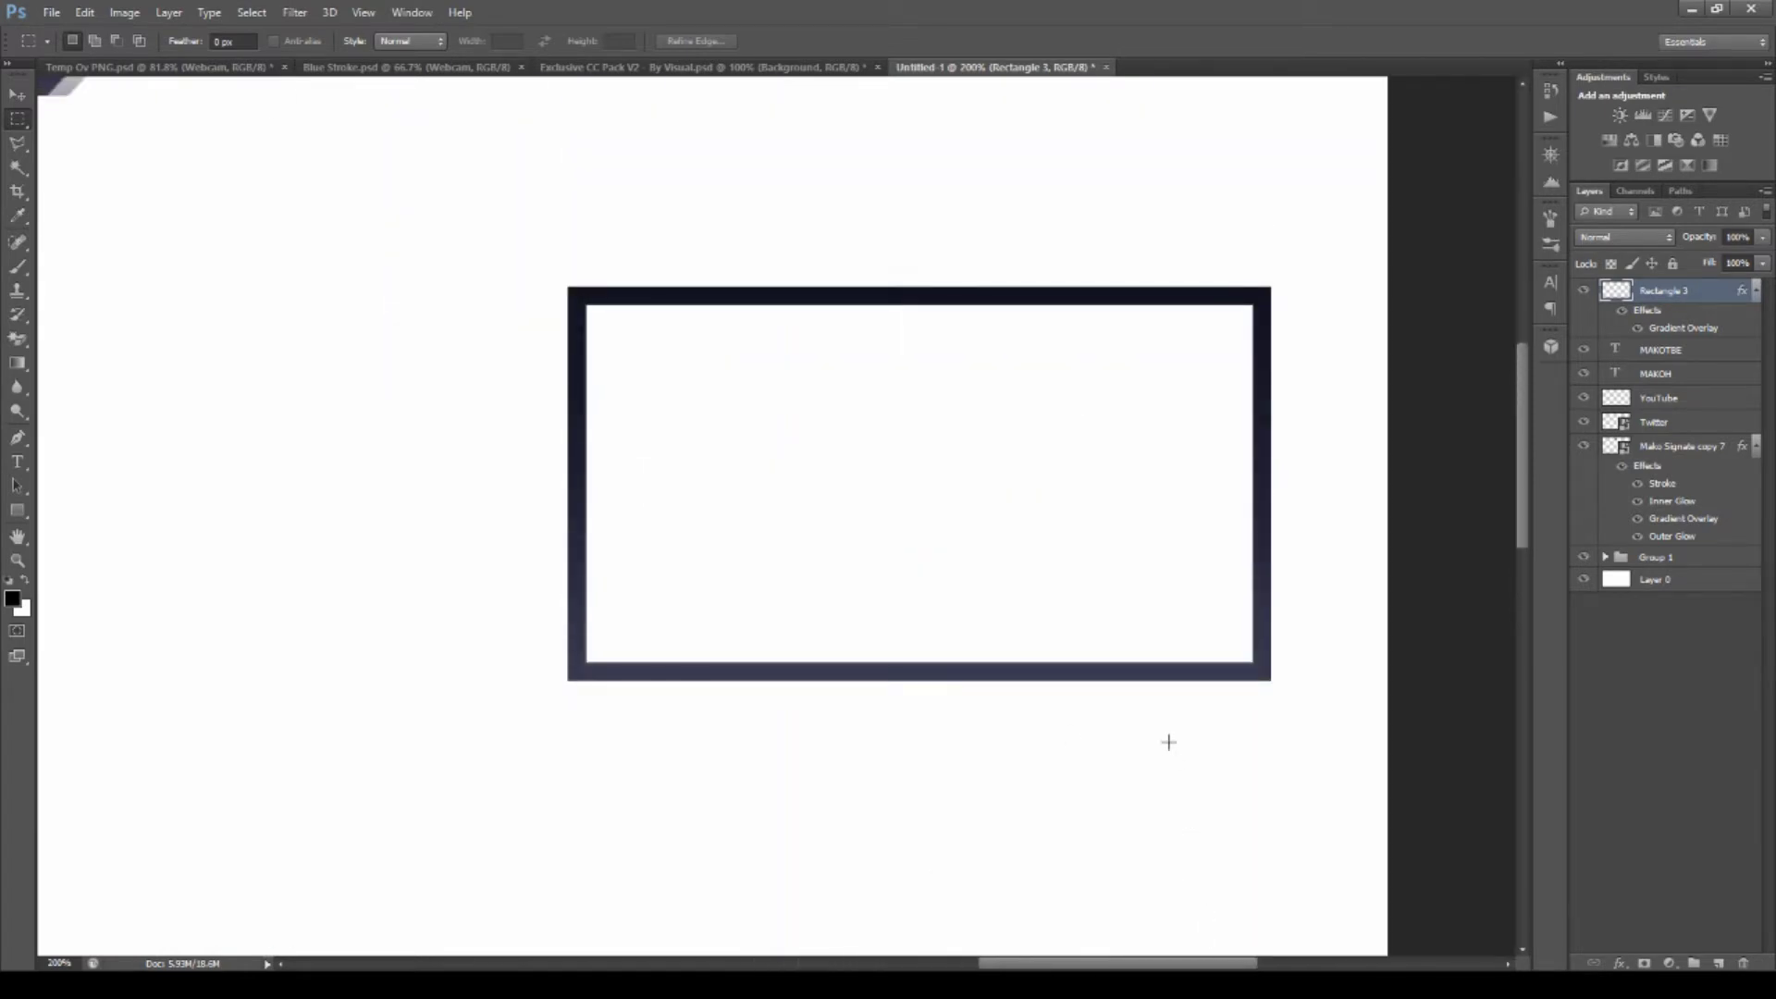
# Draw a name bar below the frame and cut its left end diagonally.
pyautogui.click(16, 510)
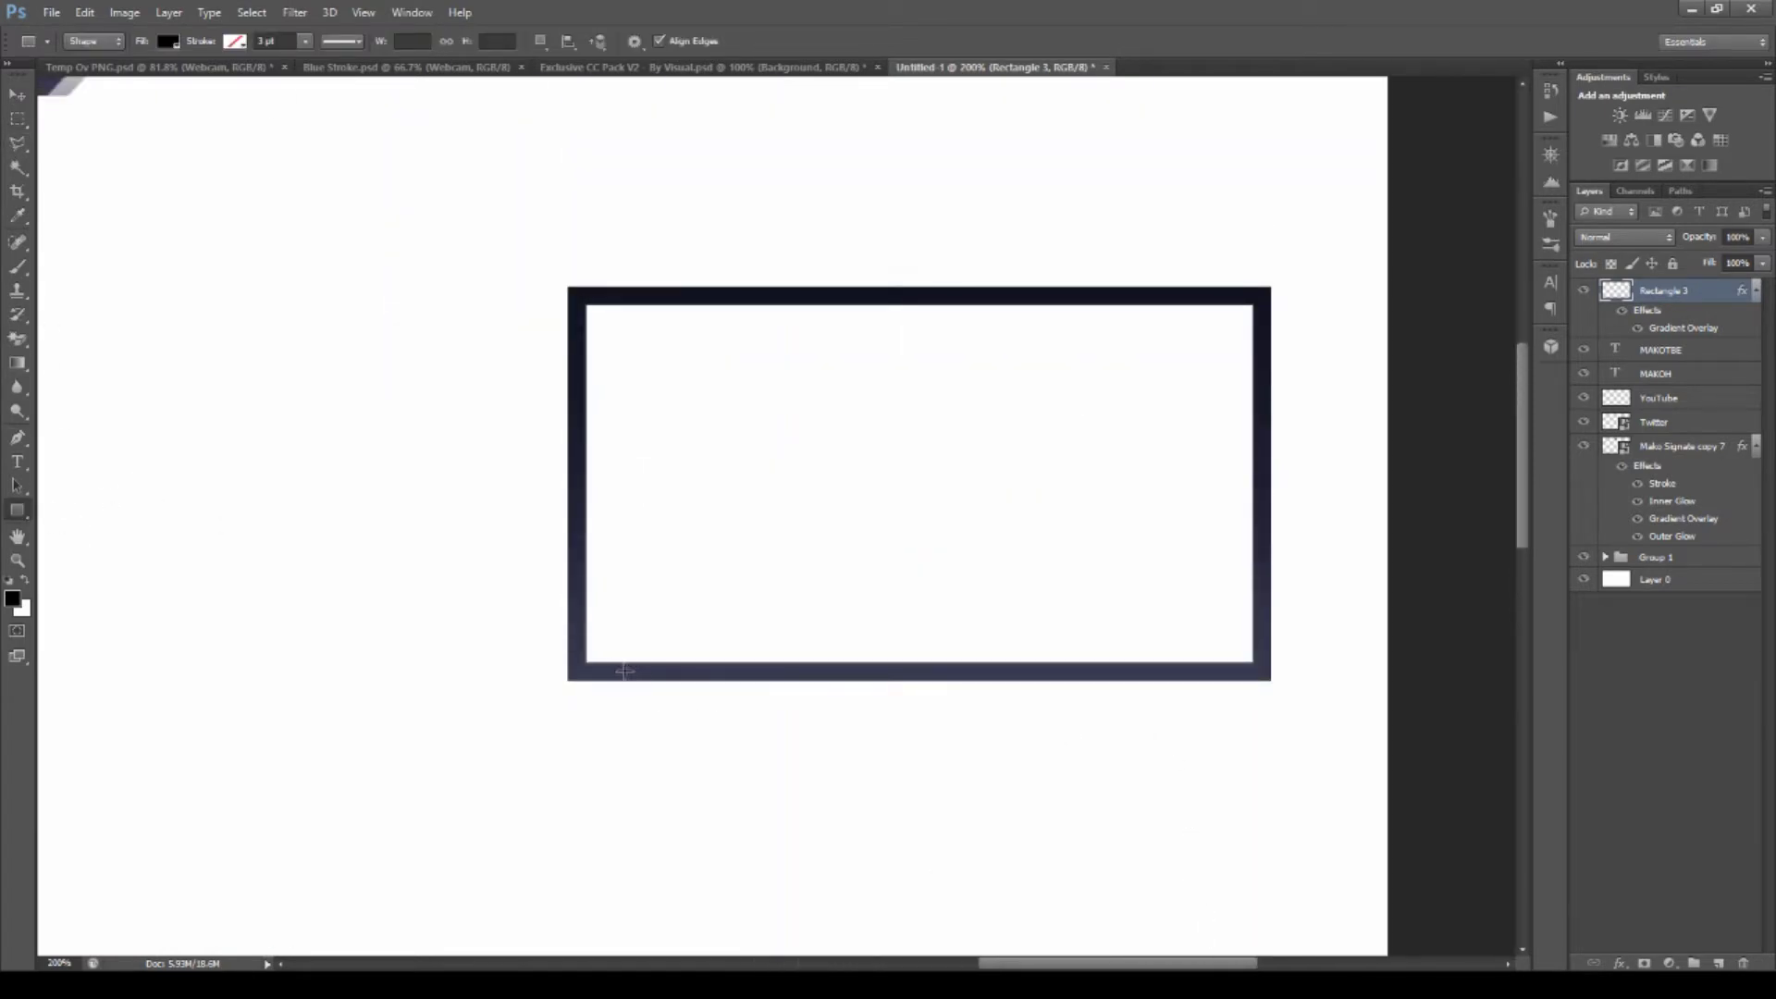
pyautogui.moveTo(624, 671); pyautogui.dragTo(1218, 703)
pyautogui.press('v')
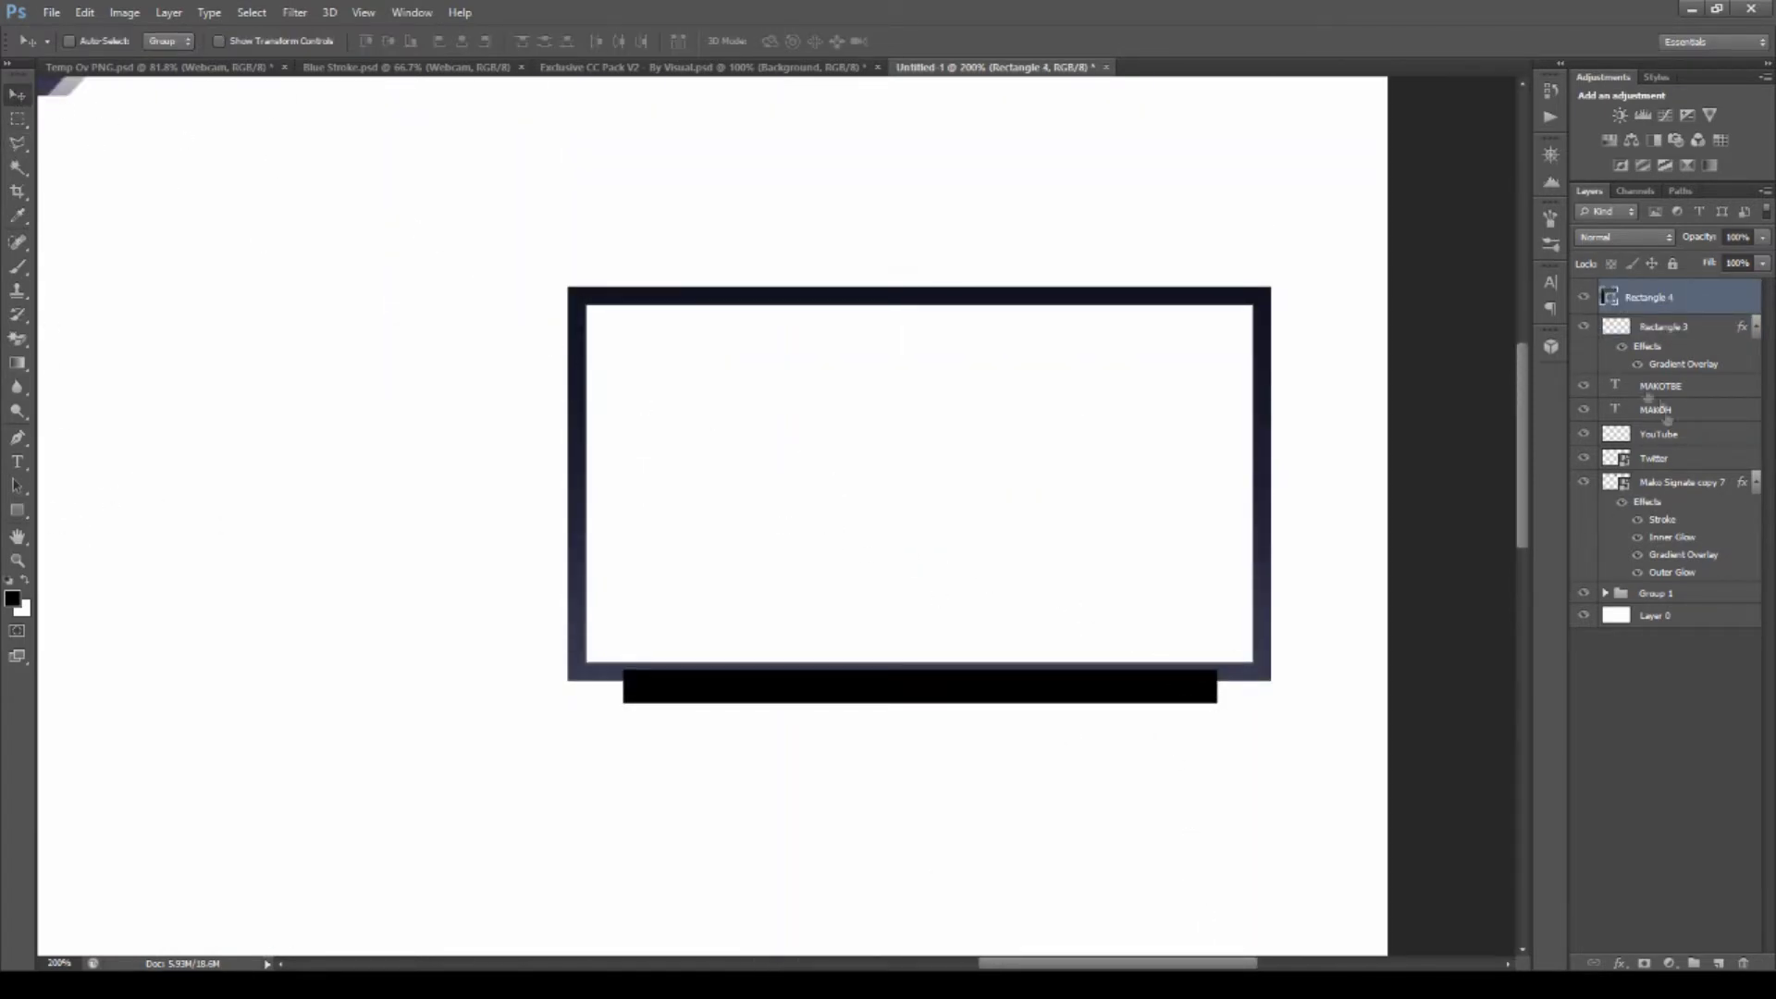
pyautogui.press('l')
pyautogui.click(630, 664)
pyautogui.click(678, 712)
pyautogui.click(571, 710)
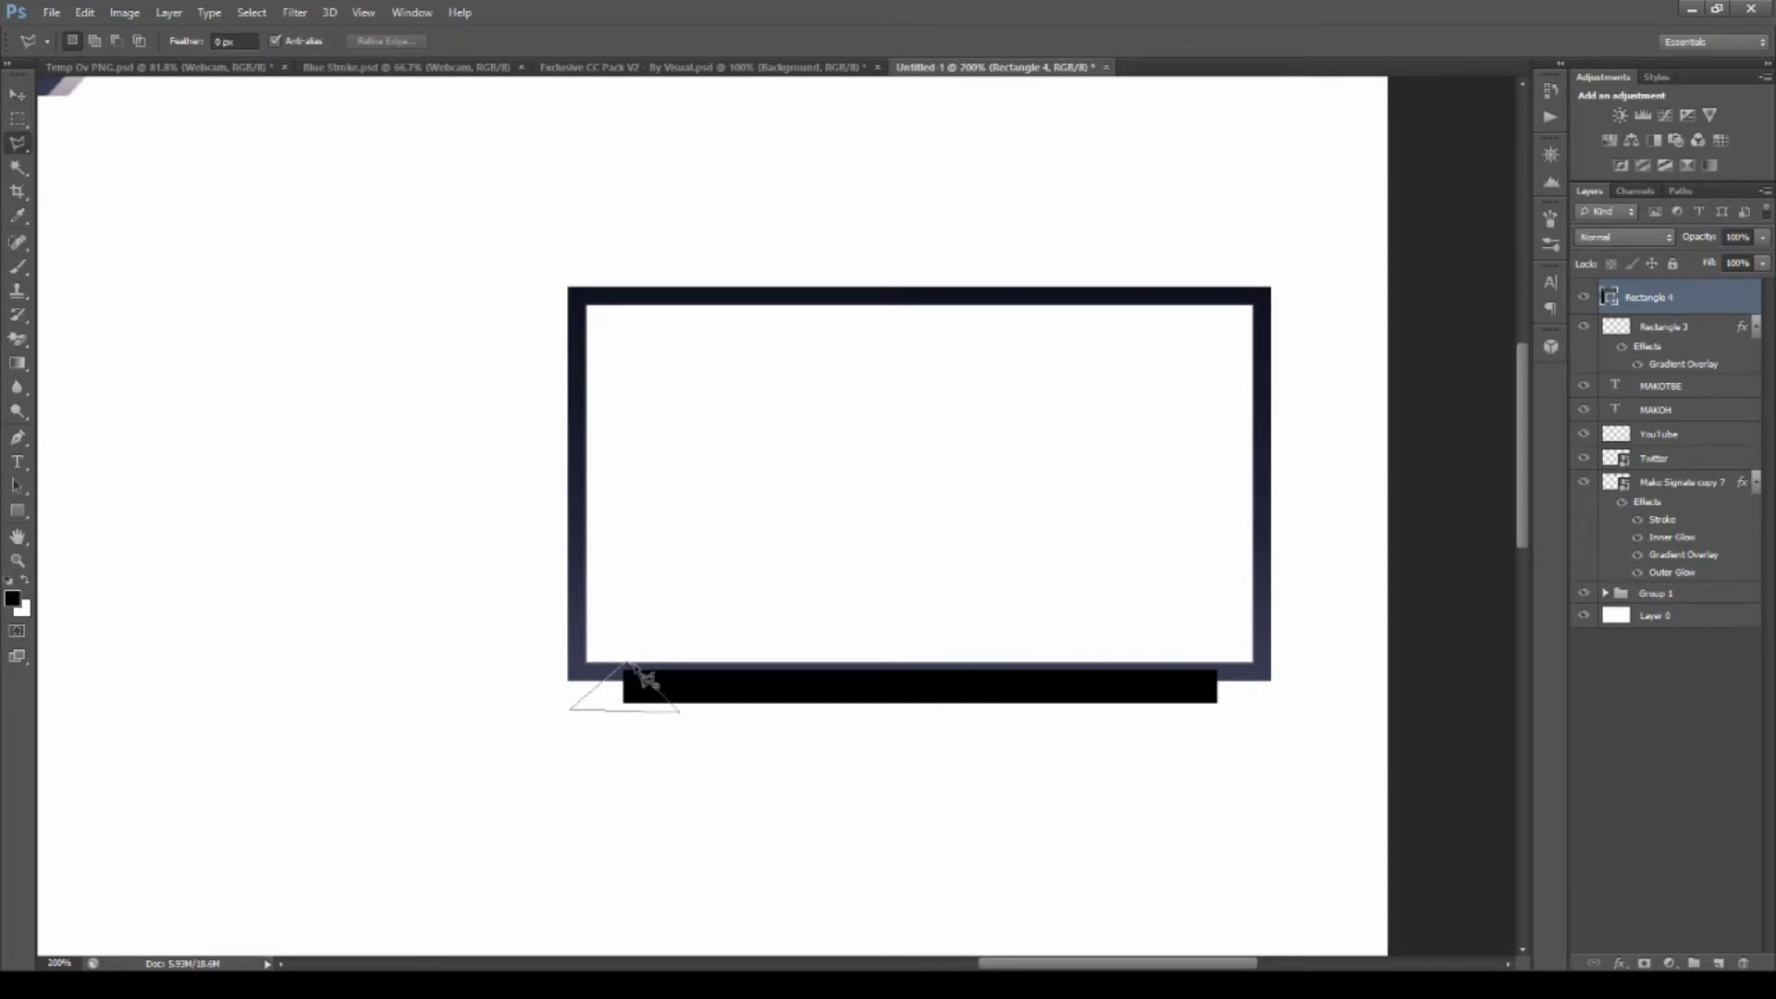
pyautogui.click(630, 664)
pyautogui.click(17, 339)
pyautogui.moveTo(592, 694); pyautogui.dragTo(670, 693)
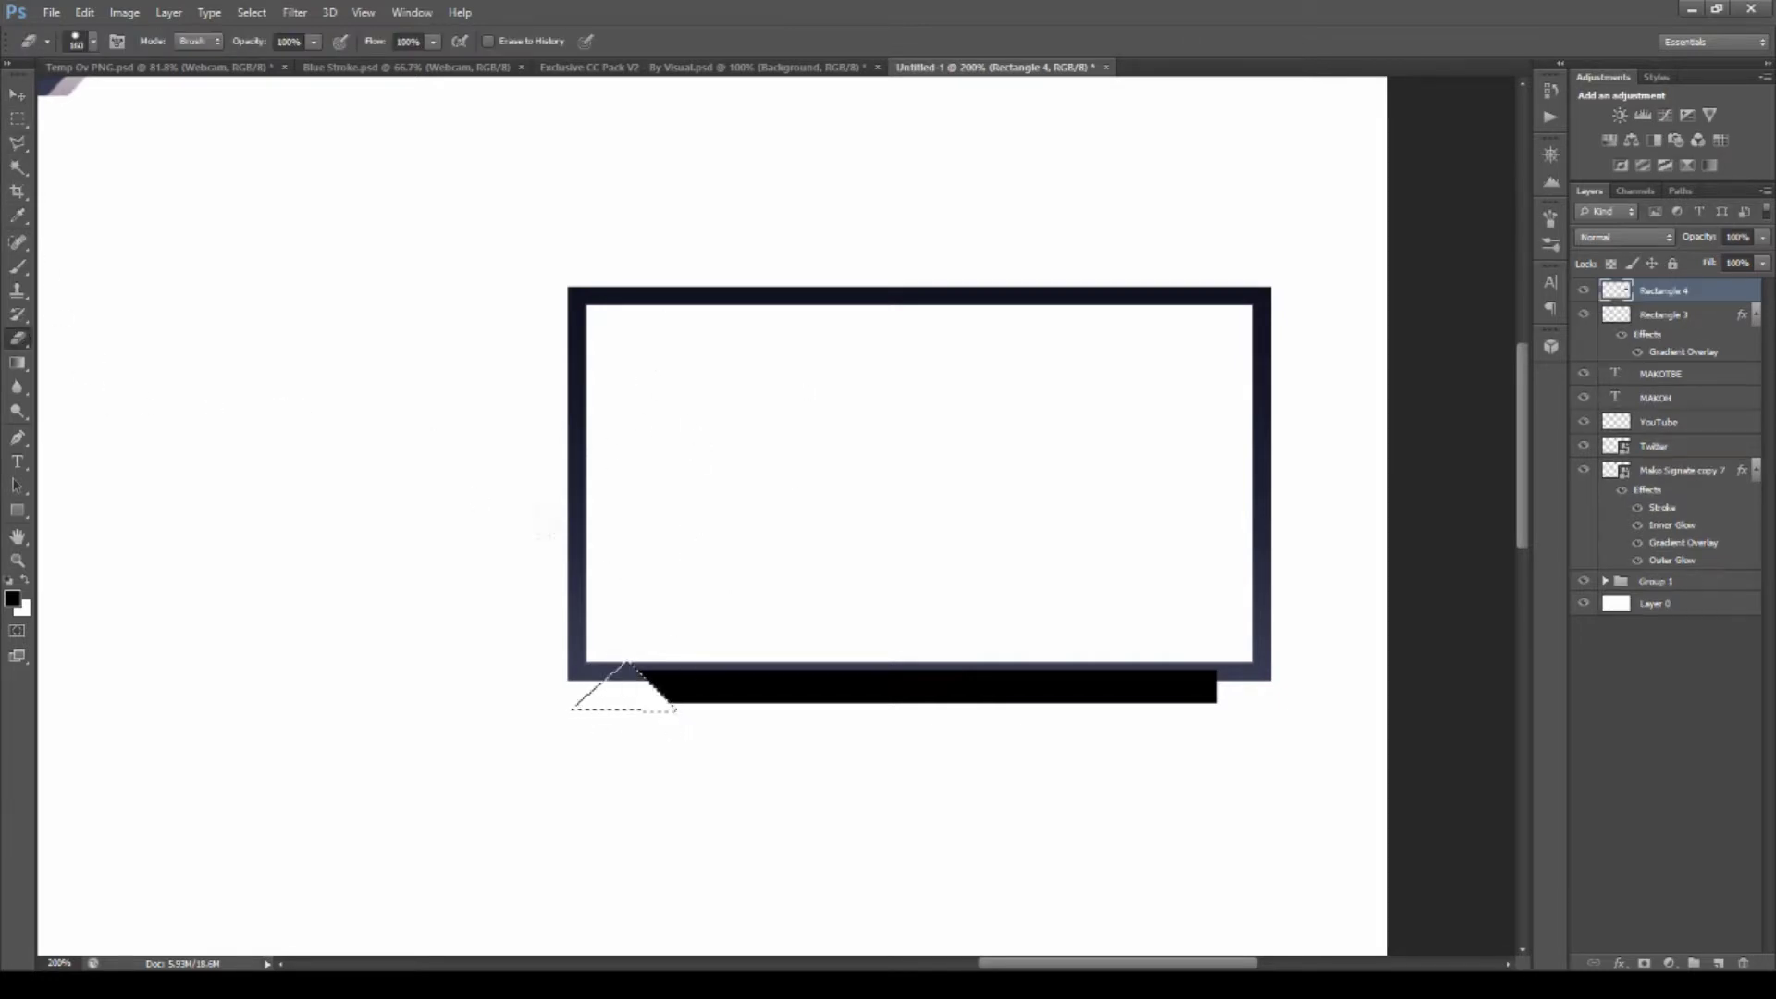
# Slide the triangle selection to the bar's right end and cut it diagonally.
pyautogui.press('m')
pyautogui.hotkey('ctrl', 't')
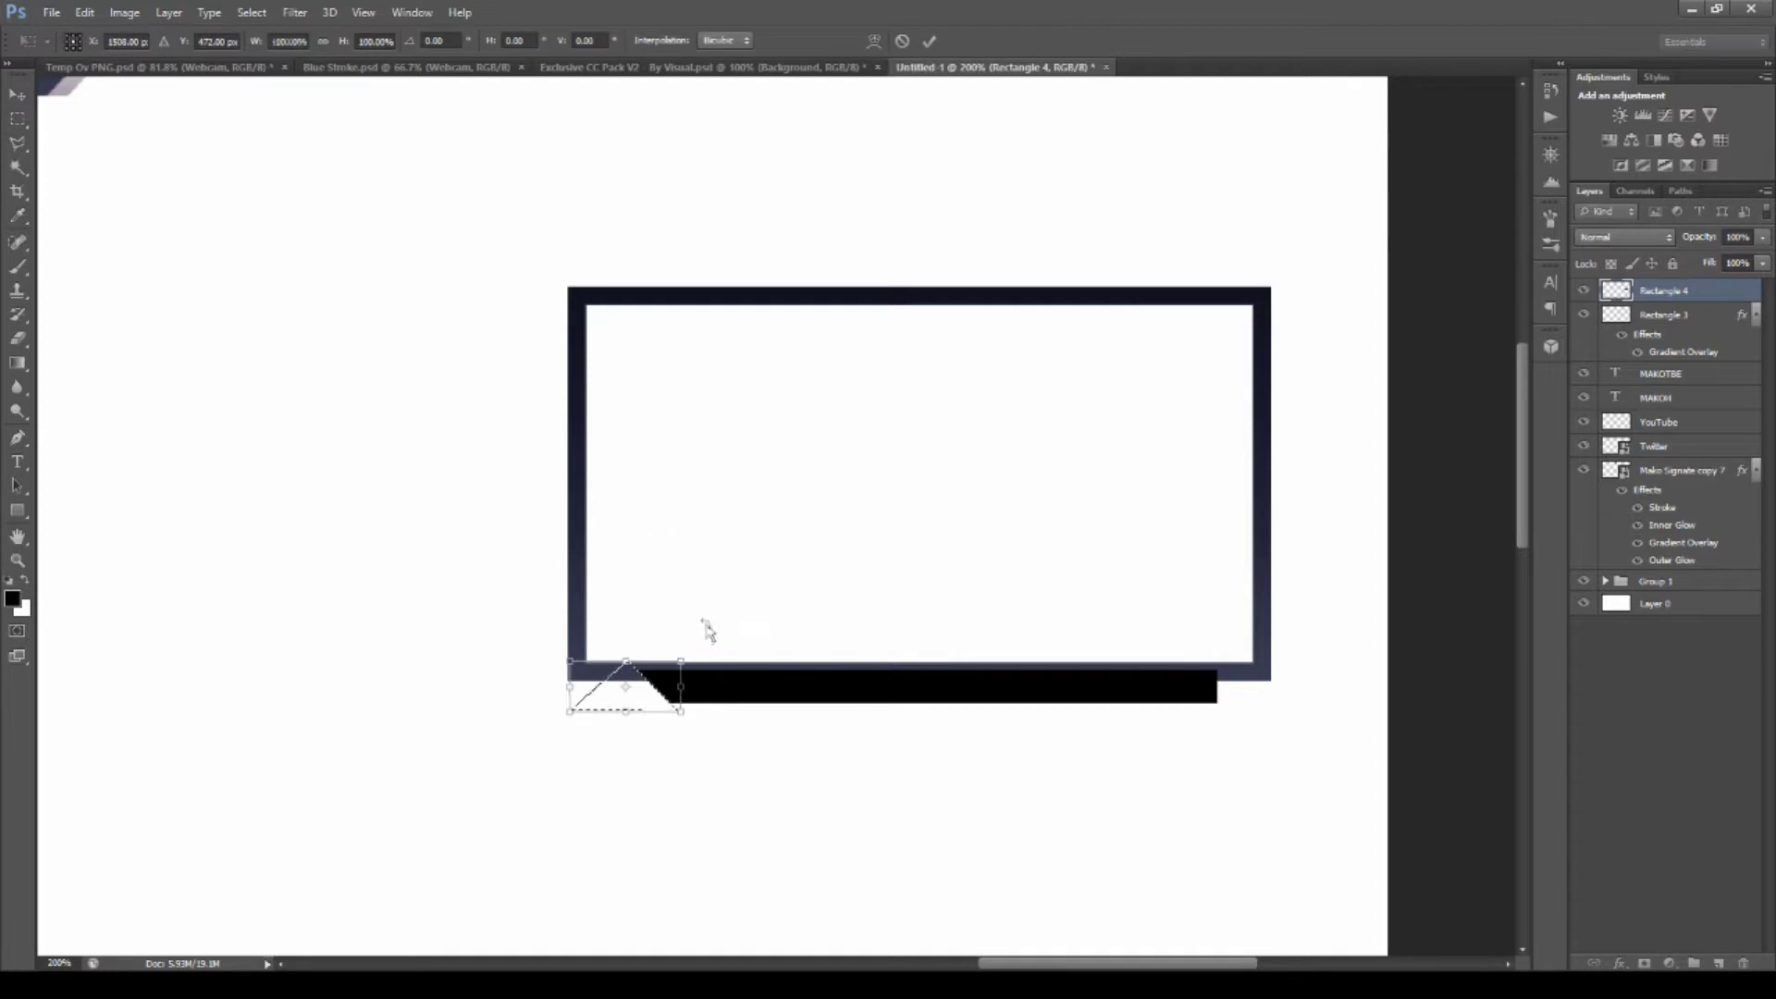
pyautogui.hotkey('shift', 'Right')
pyautogui.hotkey('shift', 'Right')
pyautogui.hotkey('shift', 'Right')
pyautogui.hotkey('shift', 'Right')
pyautogui.hotkey('shift', 'Right')
pyautogui.hotkey('shift', 'Right')
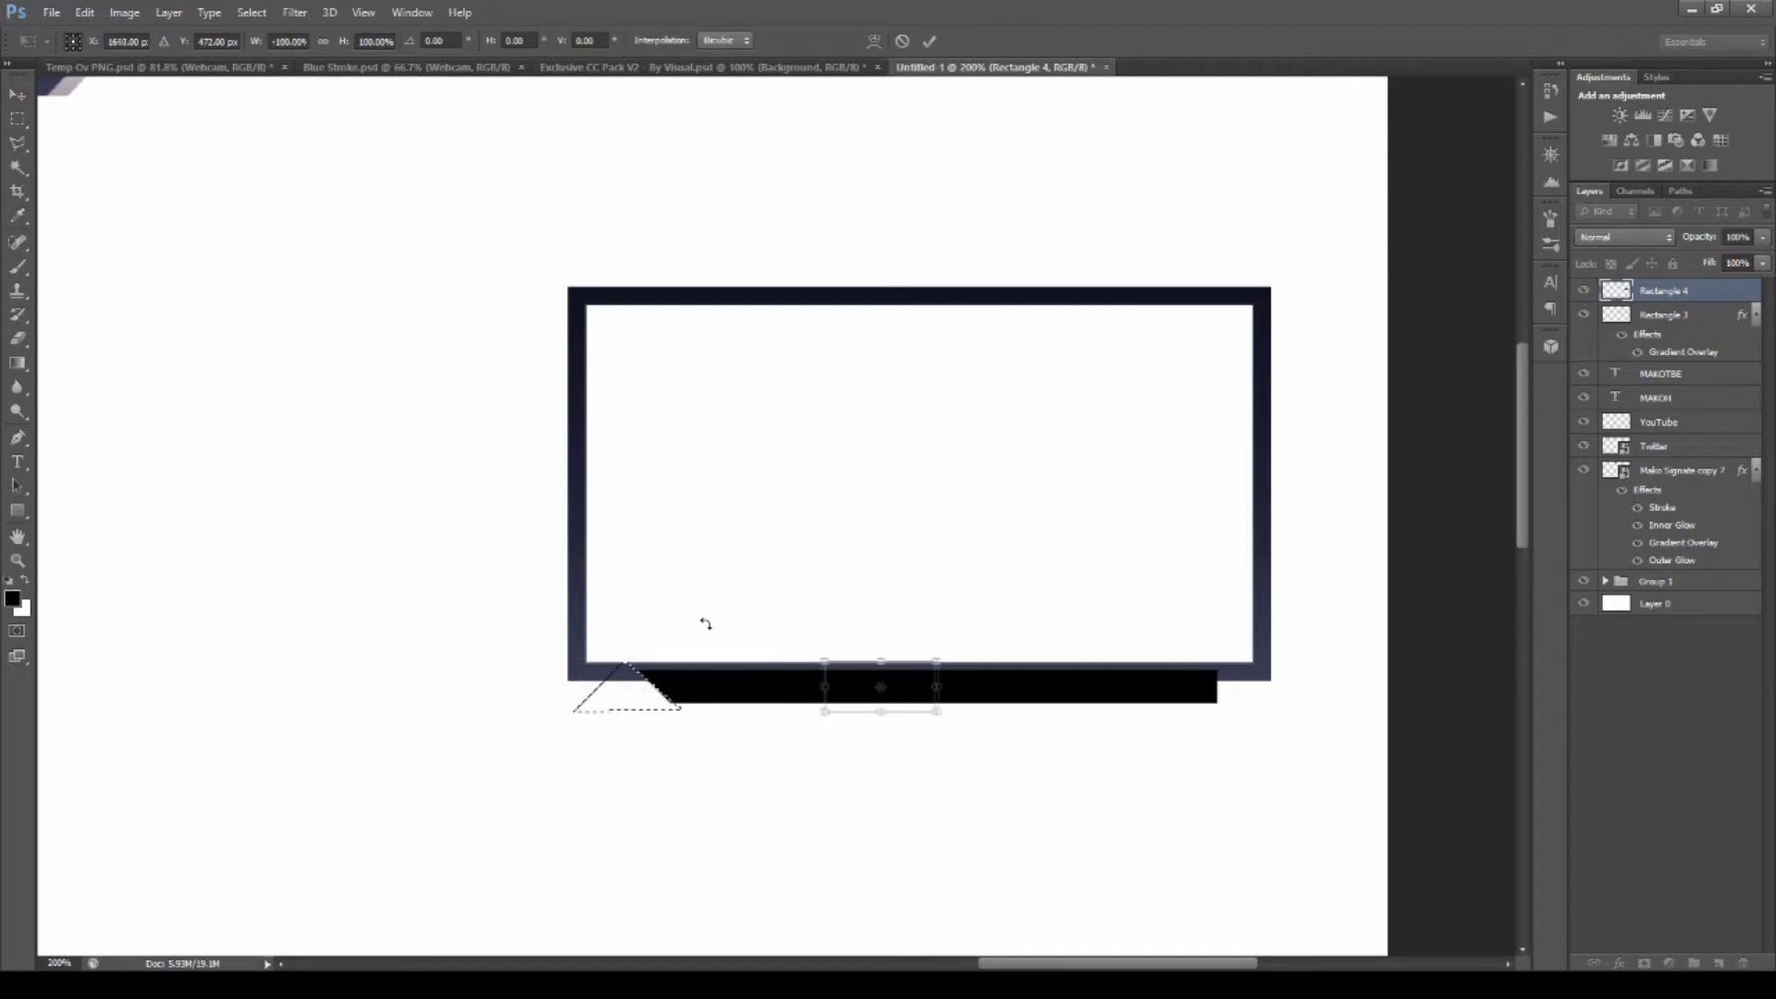
pyautogui.hotkey('shift', 'Right')
pyautogui.hotkey('shift', 'Right')
pyautogui.hotkey('shift', 'Right')
pyautogui.hotkey('shift', 'Right')
pyautogui.hotkey('shift', 'Right')
pyautogui.hotkey('shift', 'Right')
pyautogui.hotkey('shift', 'Right')
pyautogui.hotkey('shift', 'Right')
pyautogui.hotkey('shift', 'Right')
pyautogui.hotkey('shift', 'Right')
pyautogui.hotkey('shift', 'Right')
pyautogui.hotkey('shift', 'Right')
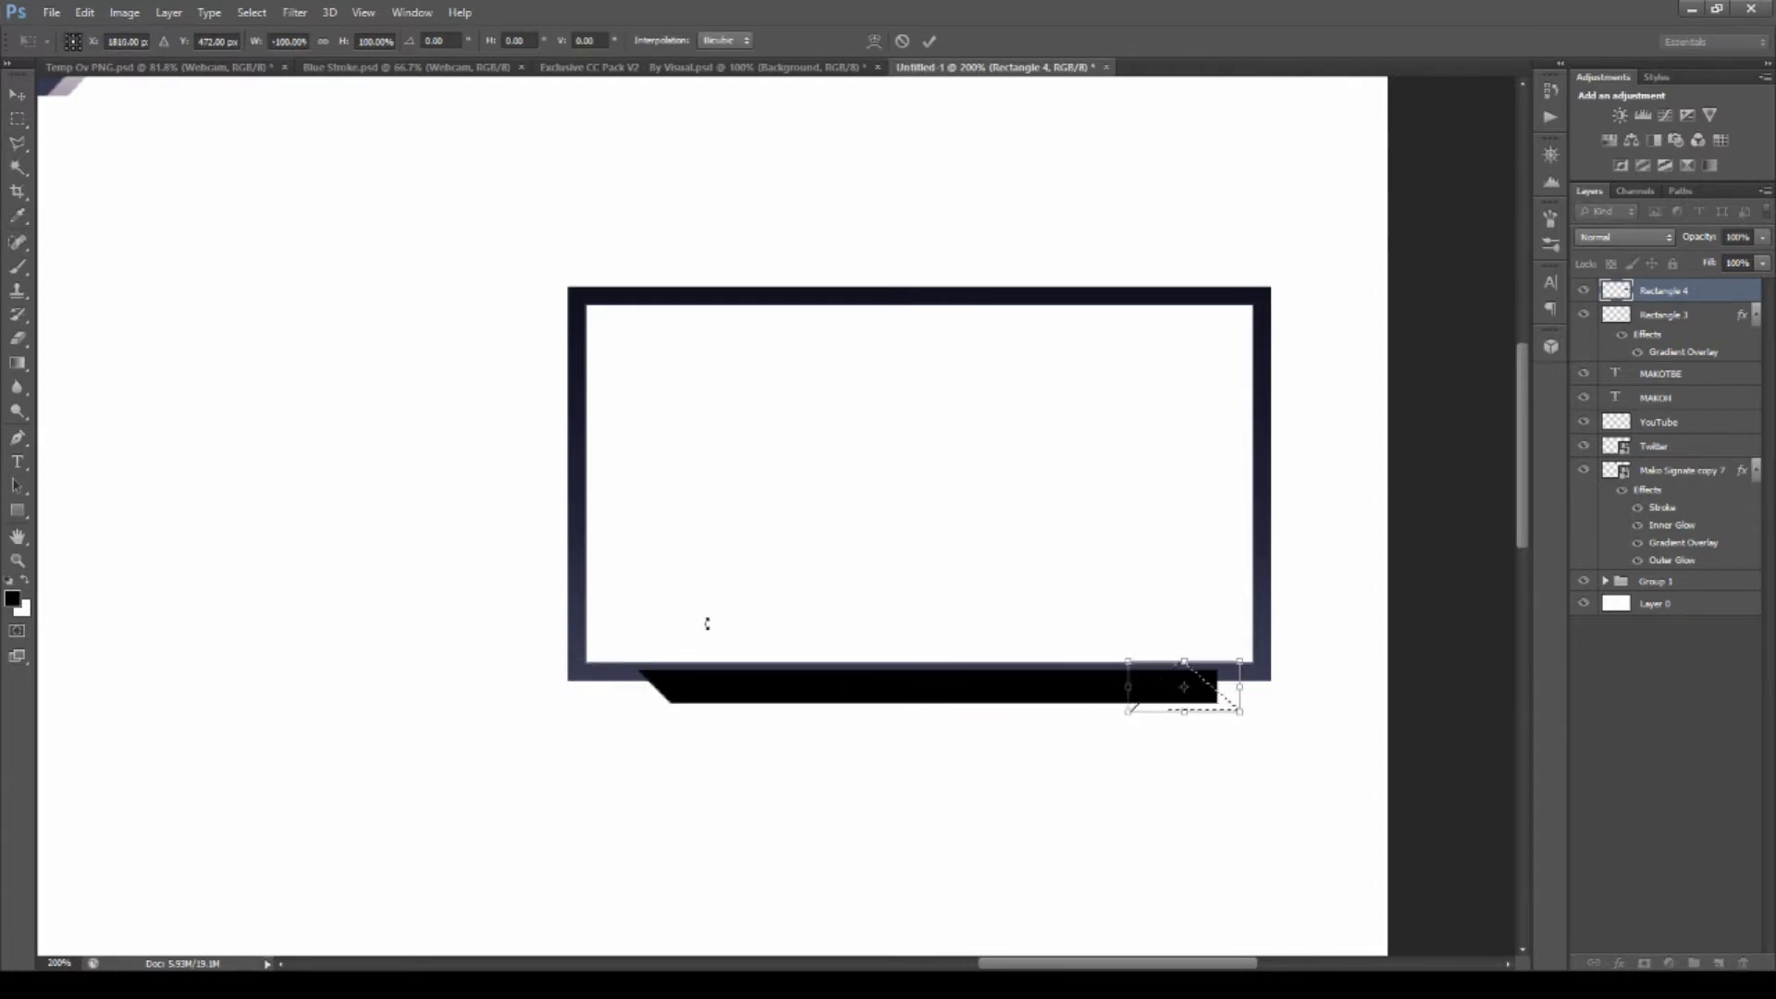
pyautogui.hotkey('shift', 'Right')
pyautogui.hotkey('shift', 'Right')
pyautogui.press('Return')
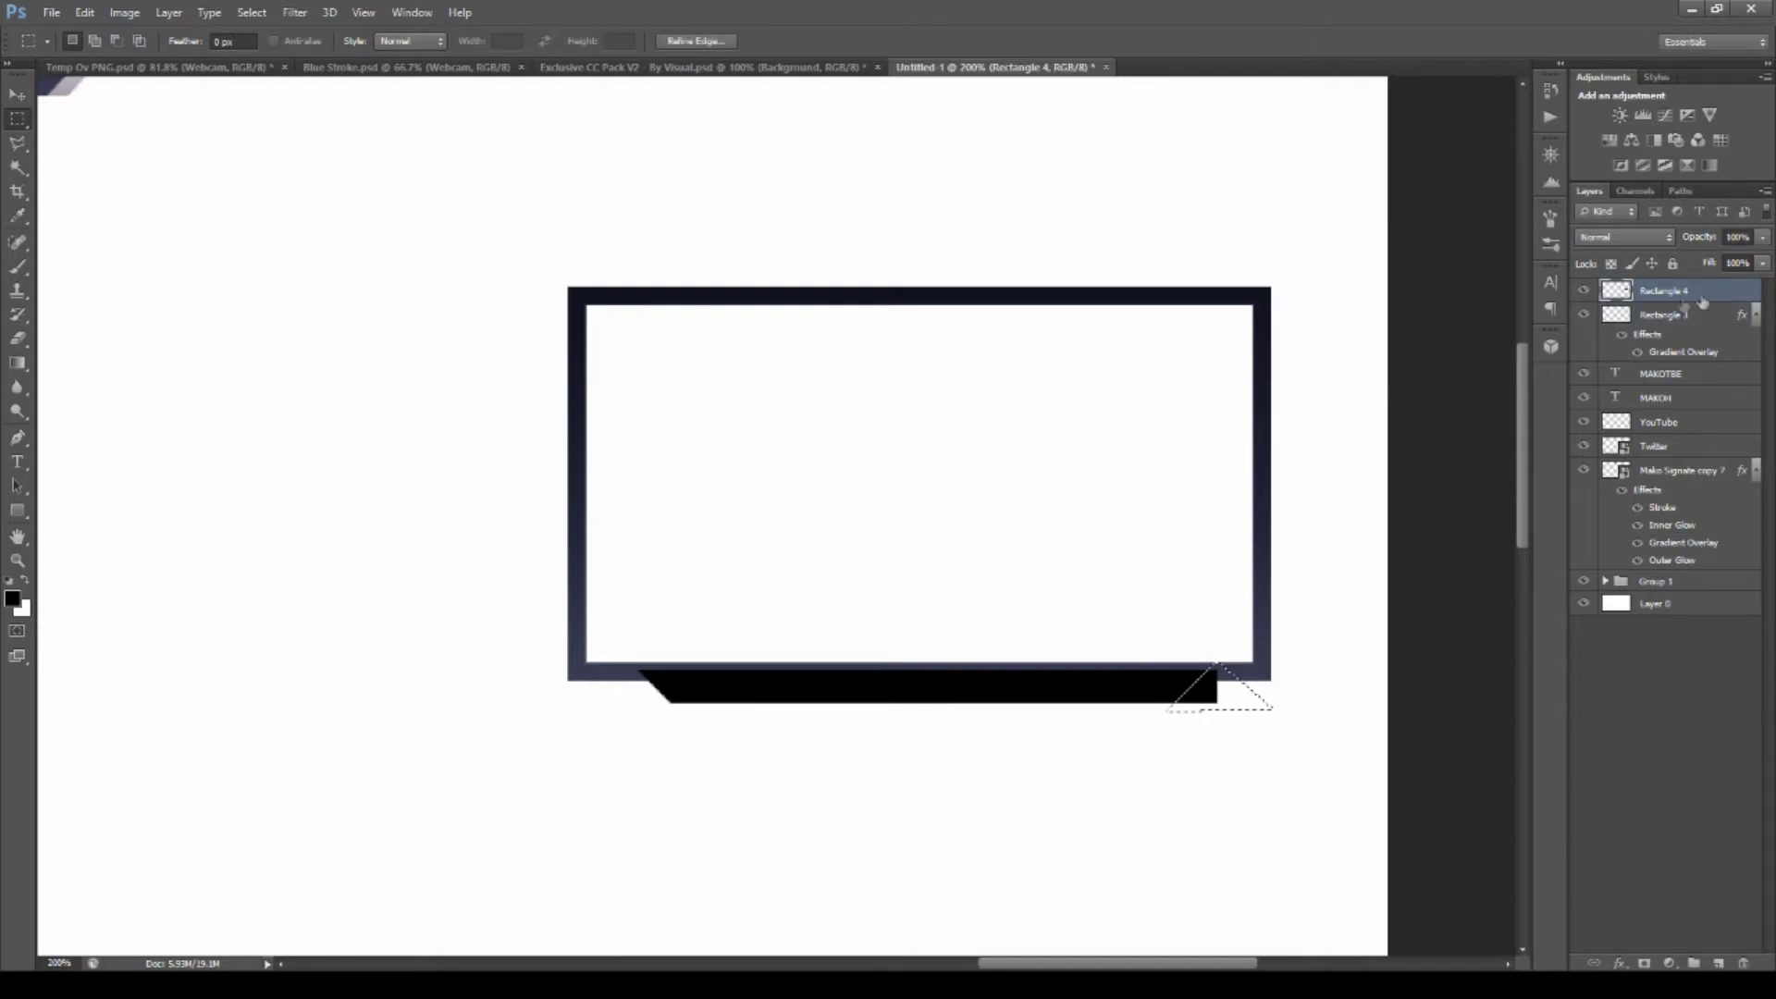
pyautogui.press('Delete')
pyautogui.hotkey('ctrl', 'd')
# Group the name bar with the frame as Group 2 under a dark navy gradient overlay.
pyautogui.hotkey('ctrl', 'g')
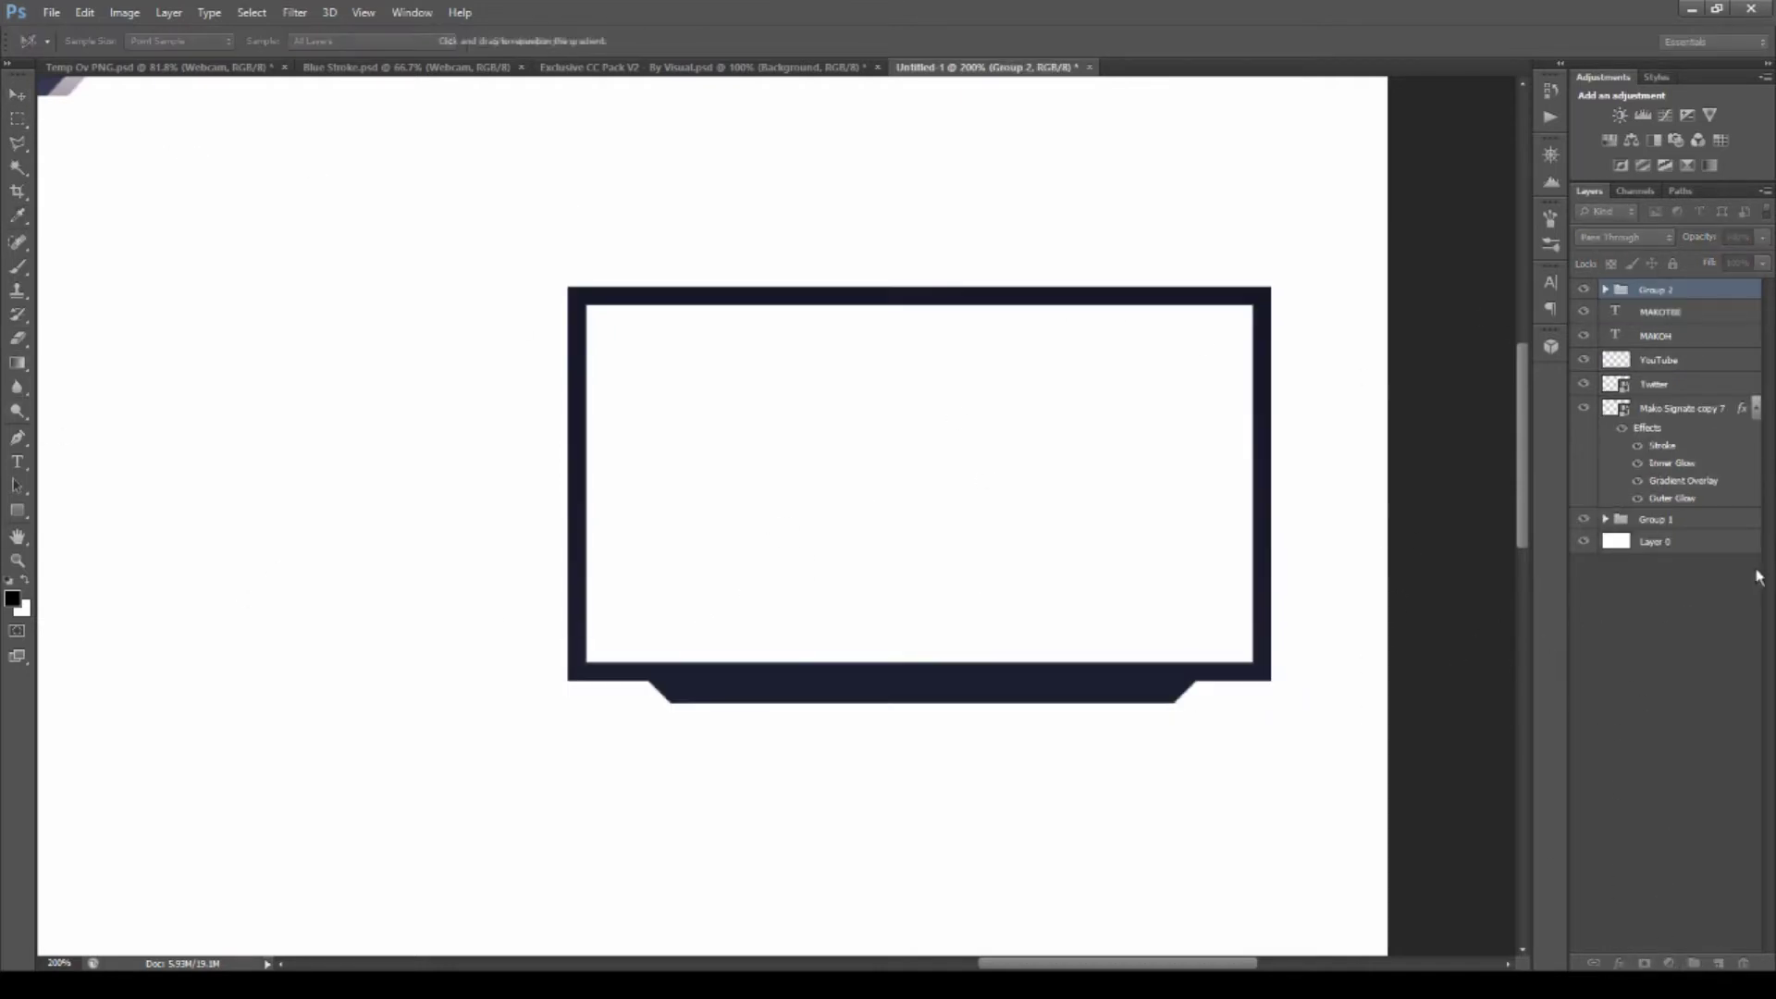
pyautogui.press('Return')
pyautogui.hotkey('ctrl', 'shift', 'alt', 'n')
# Trace a Pen path around the frame's top-left corner, then discard it.
pyautogui.press('p')
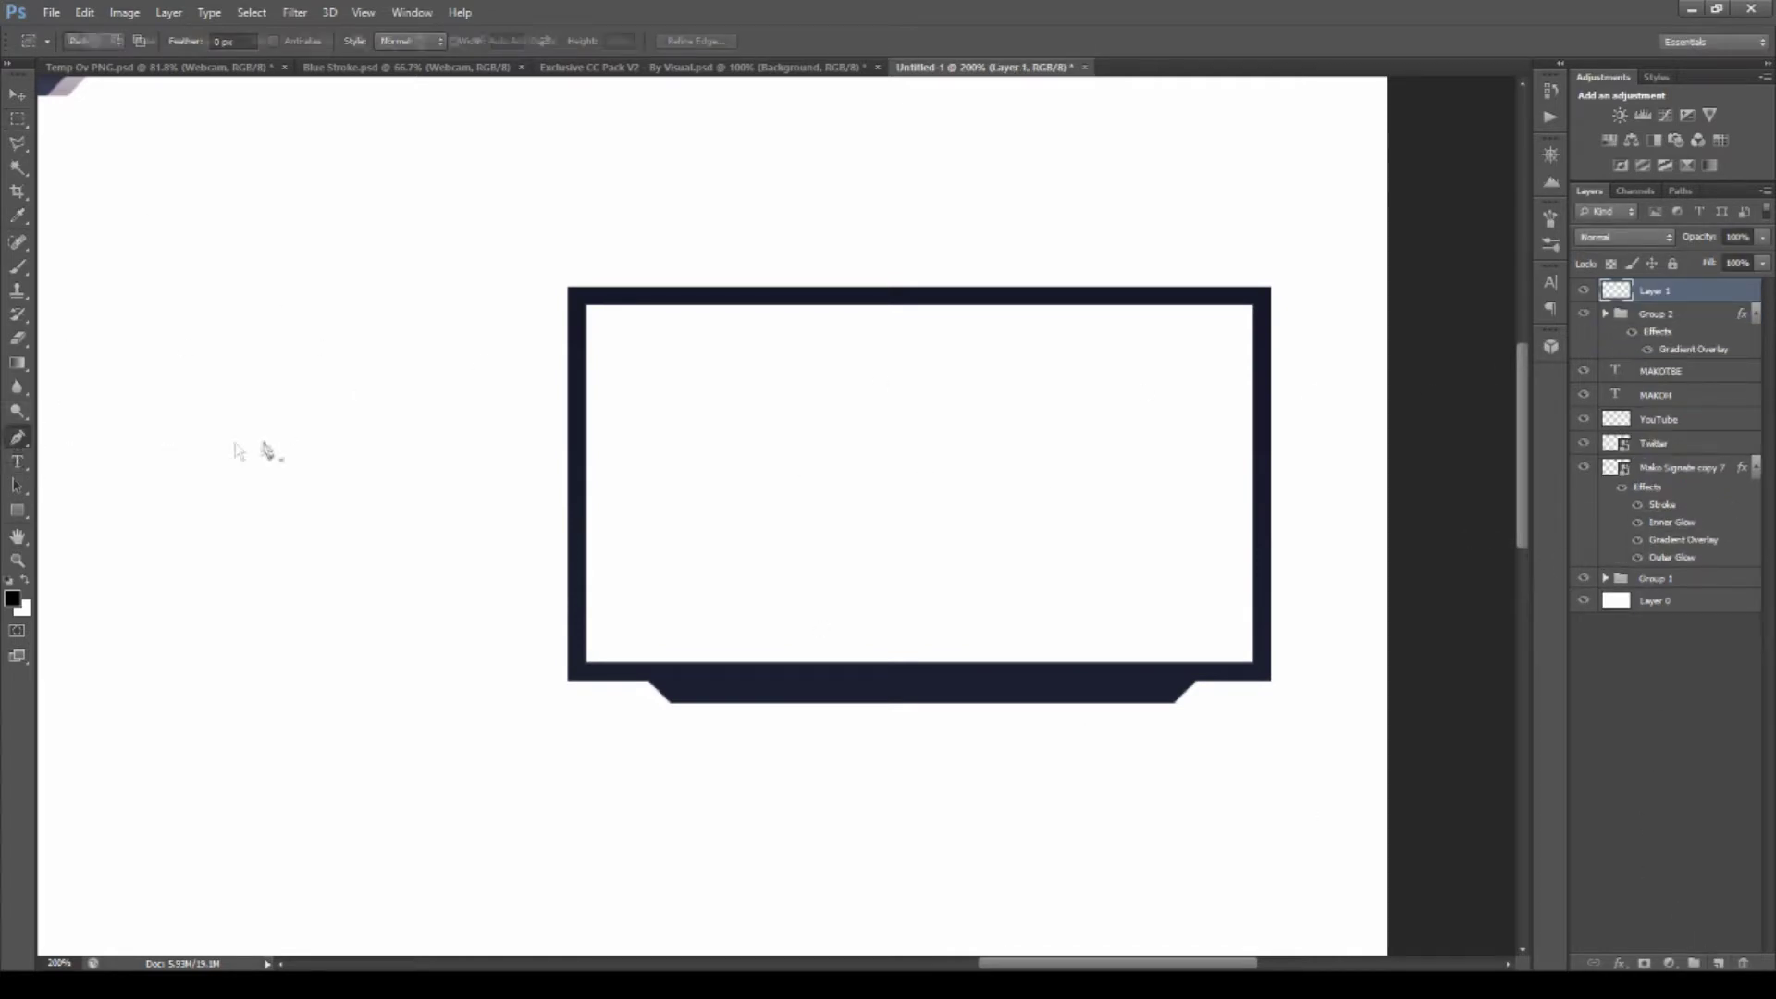
pyautogui.click(572, 293)
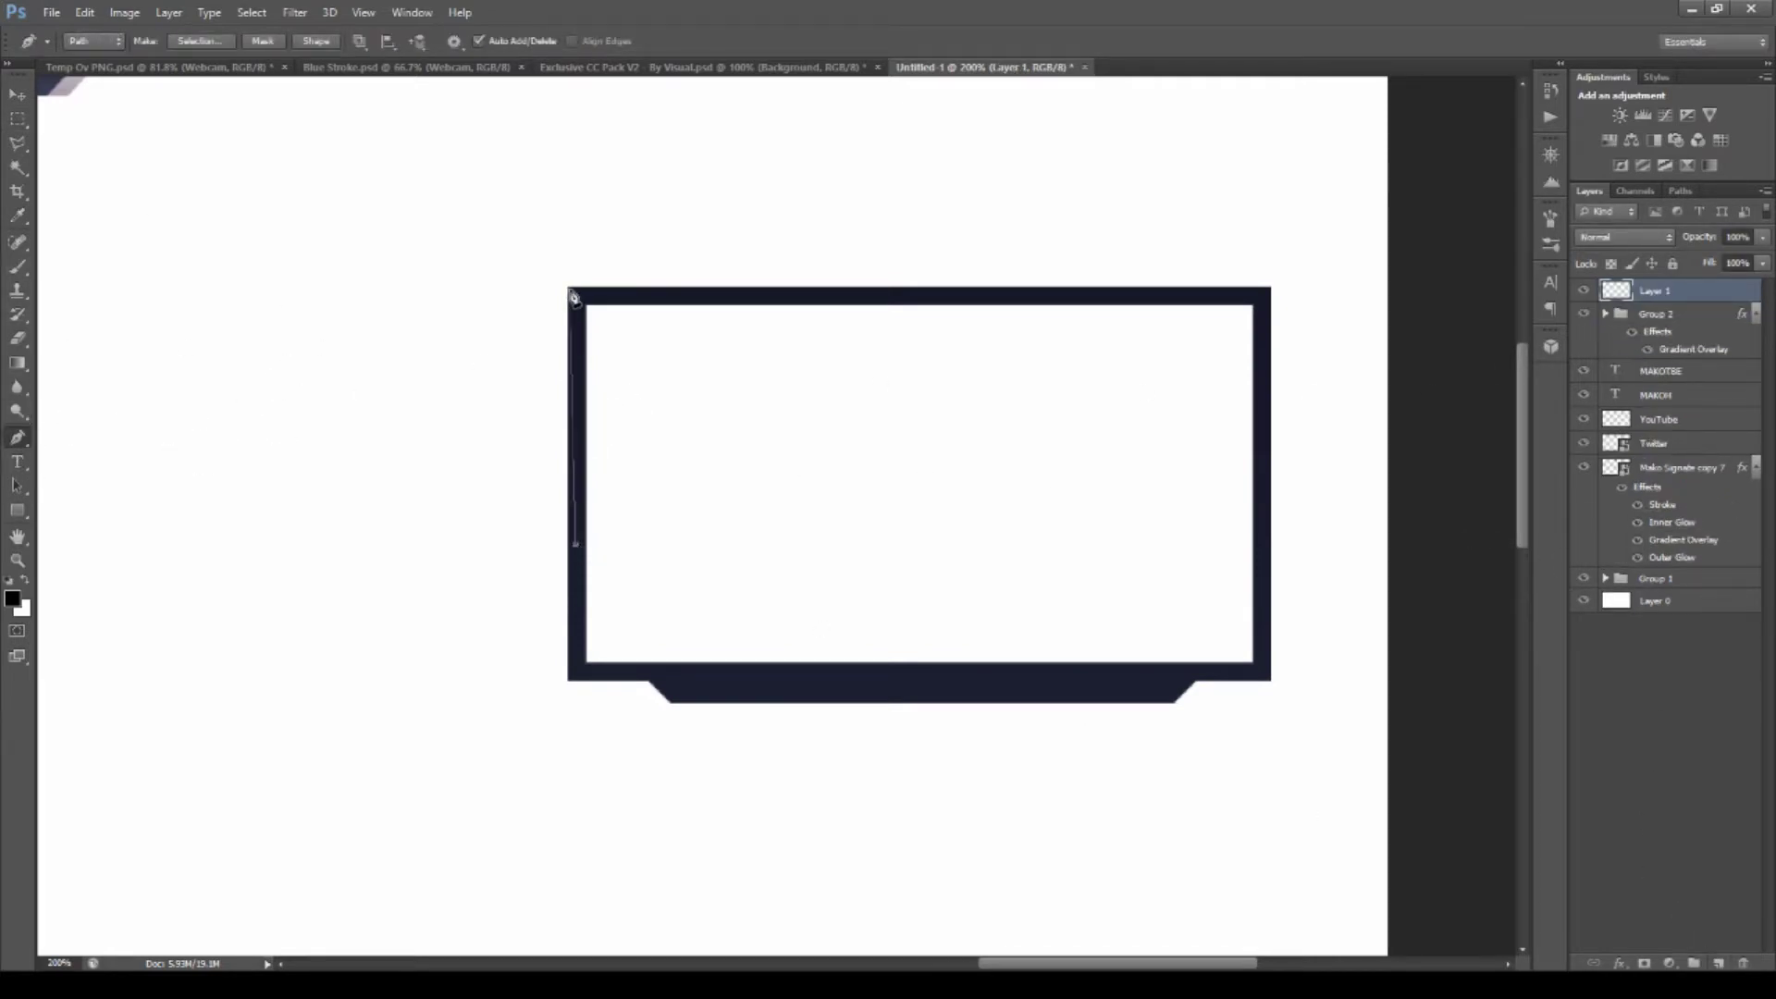
pyautogui.click(991, 296)
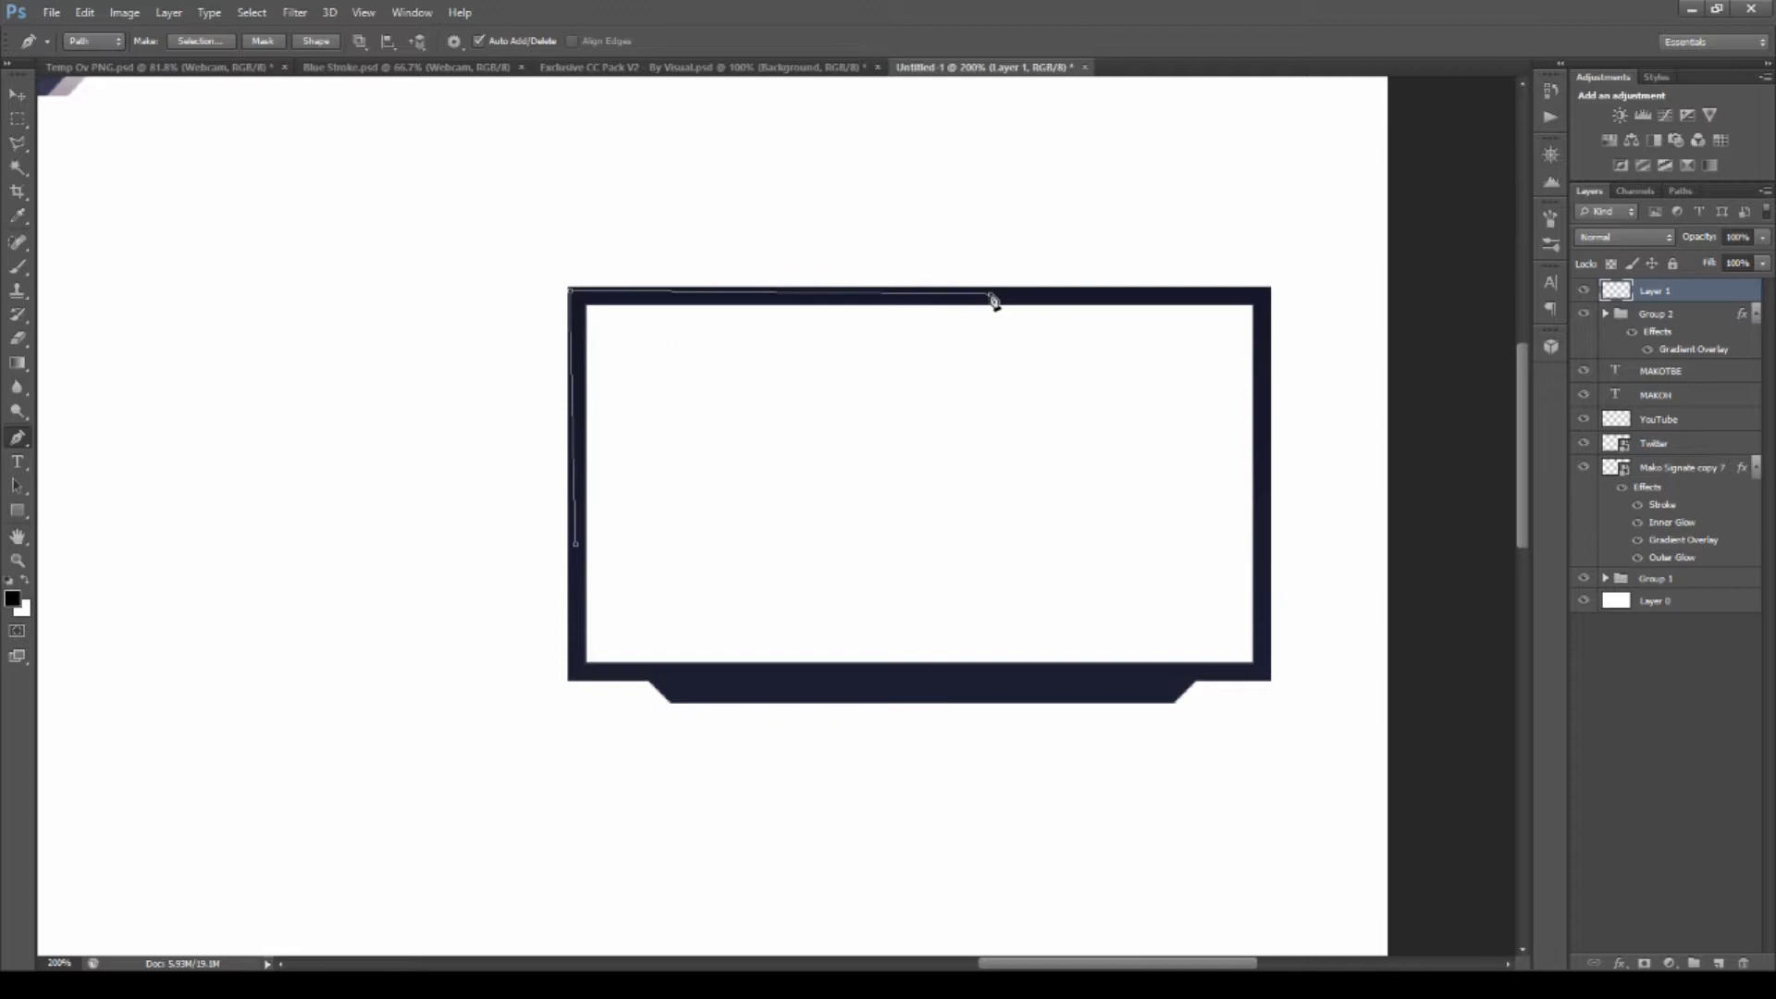
pyautogui.click(554, 275)
pyautogui.click(576, 544)
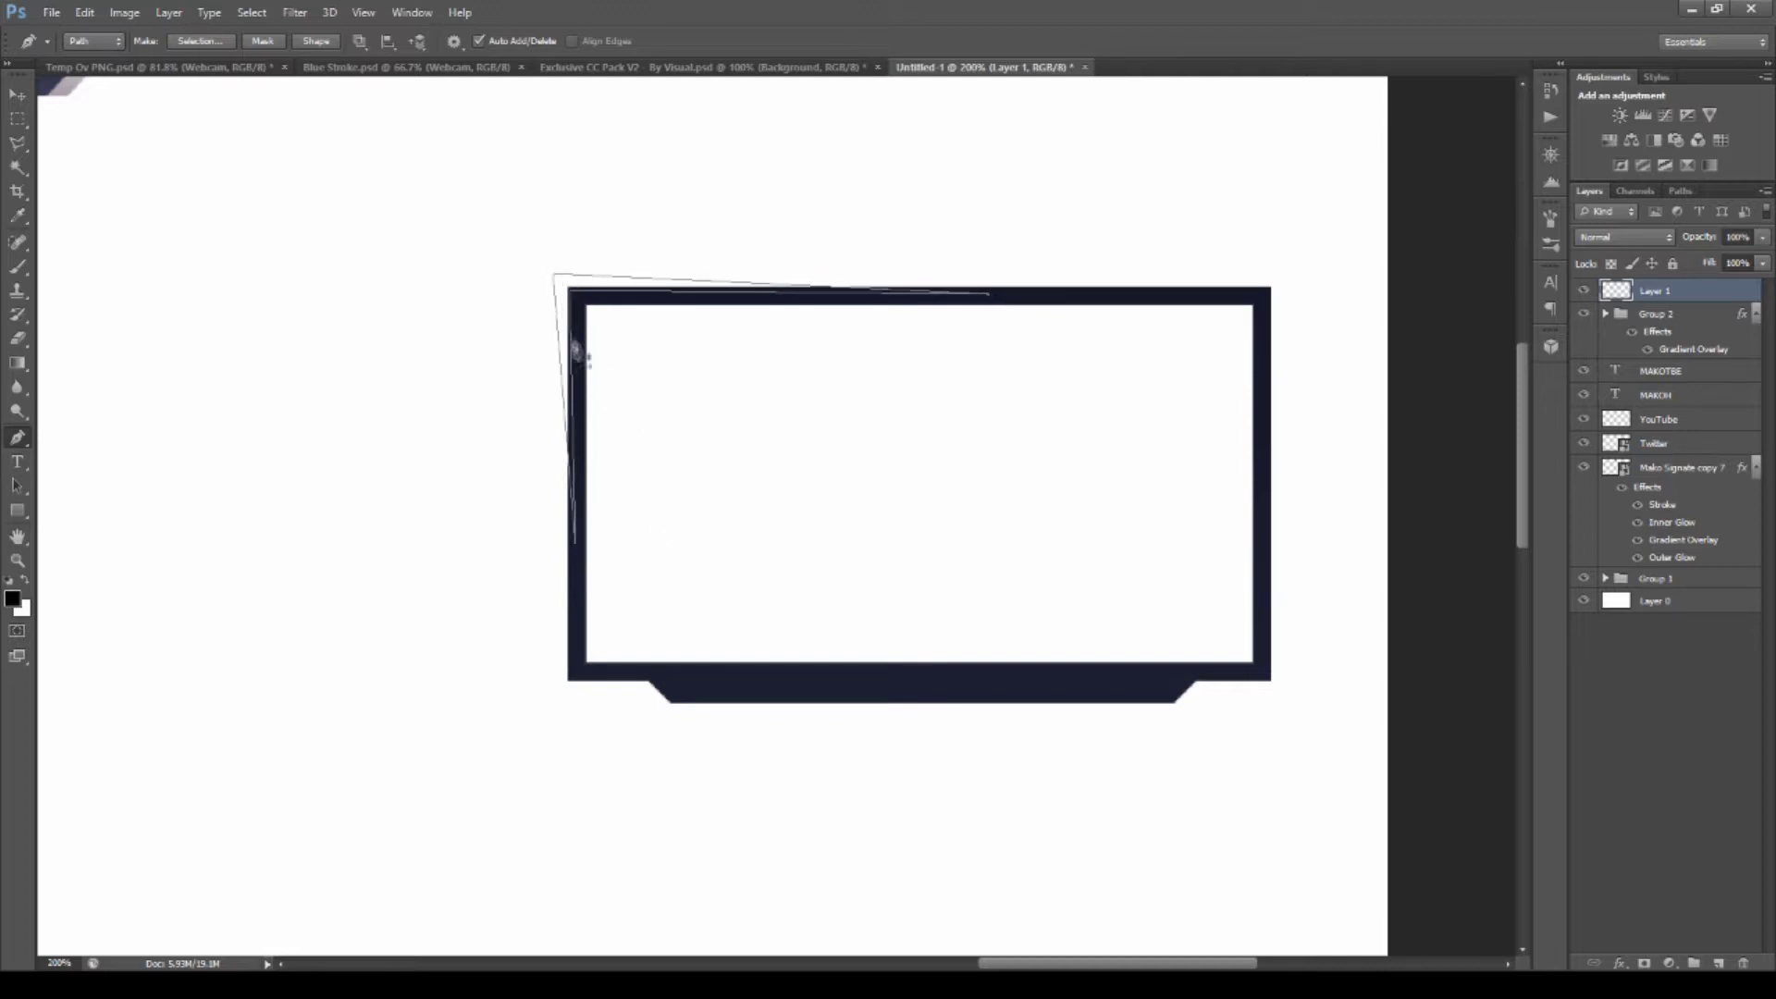
pyautogui.click(1583, 602)
pyautogui.press('-')
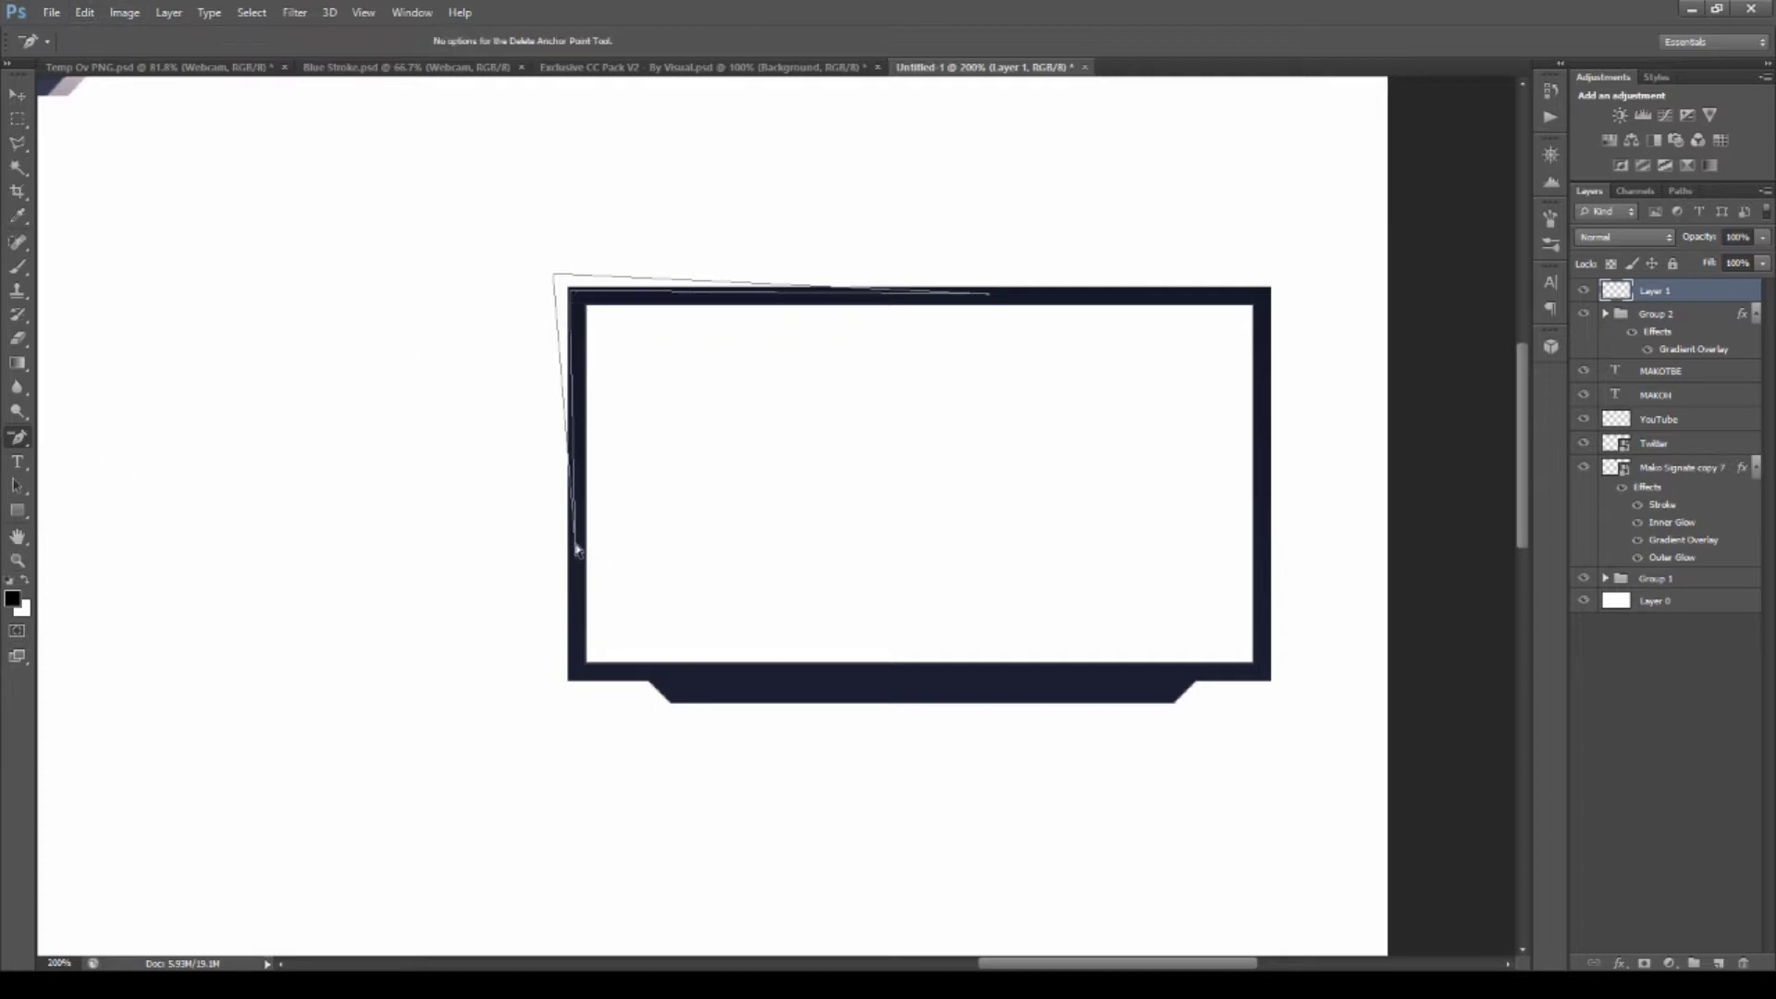
pyautogui.press('p')
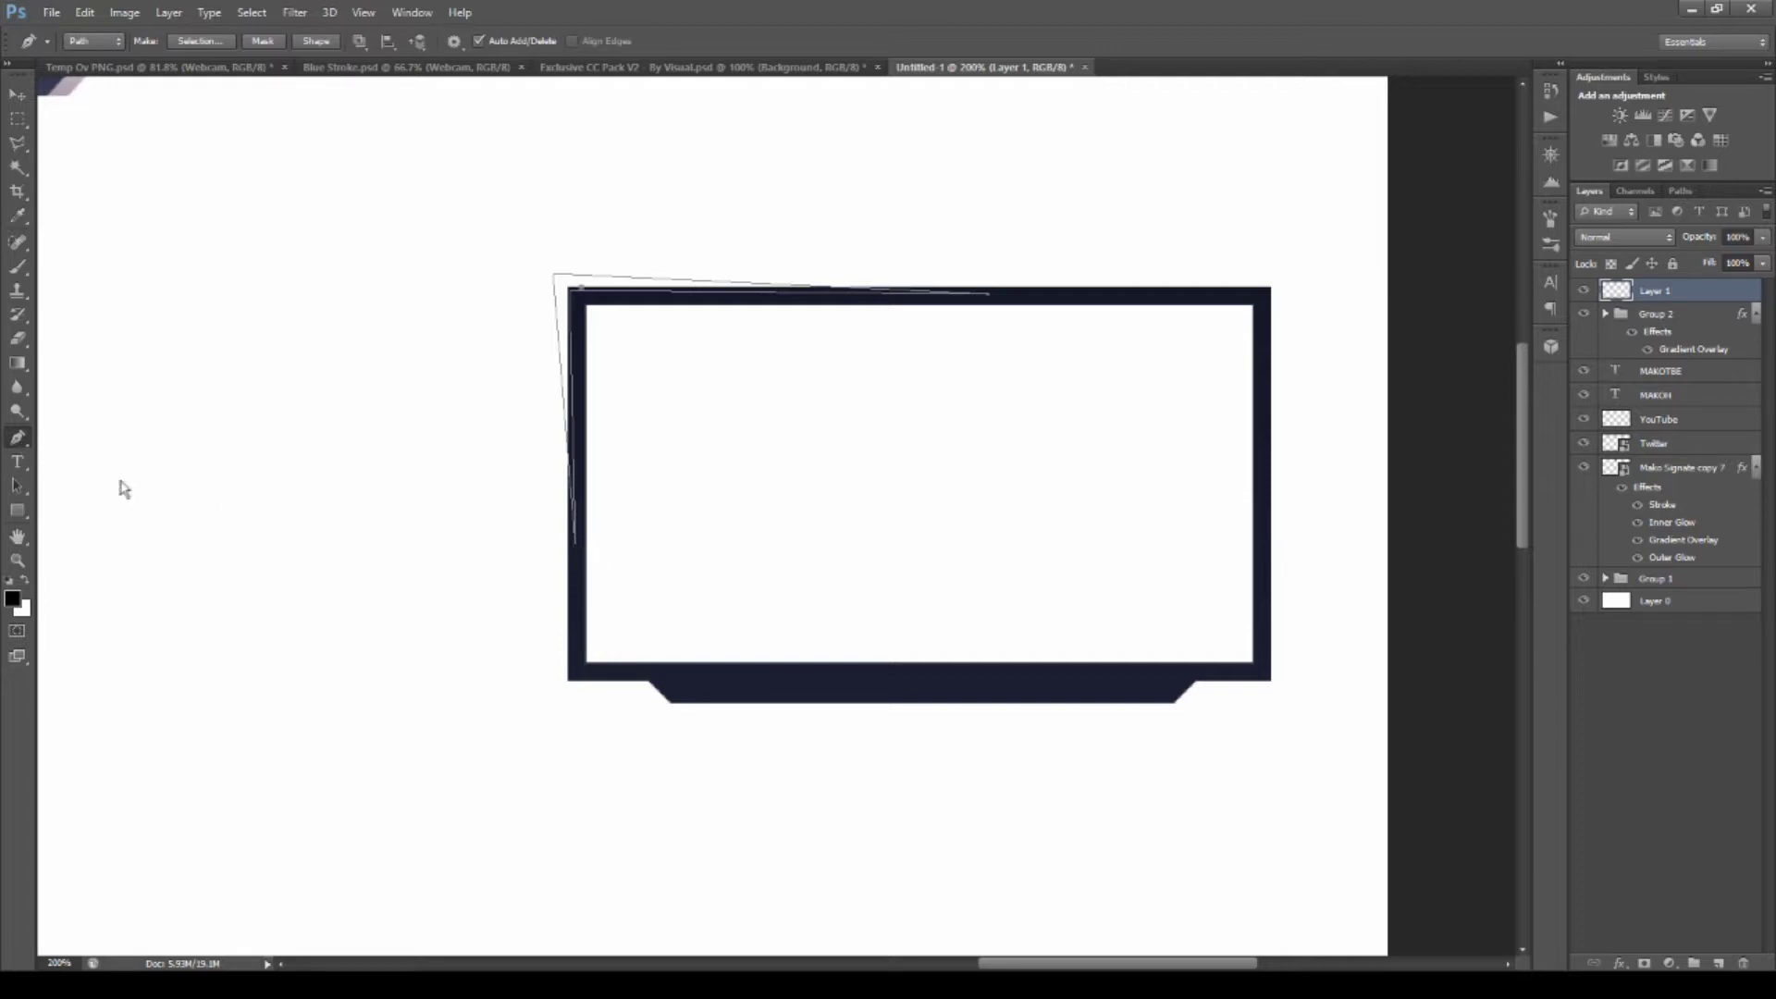
pyautogui.press('+')
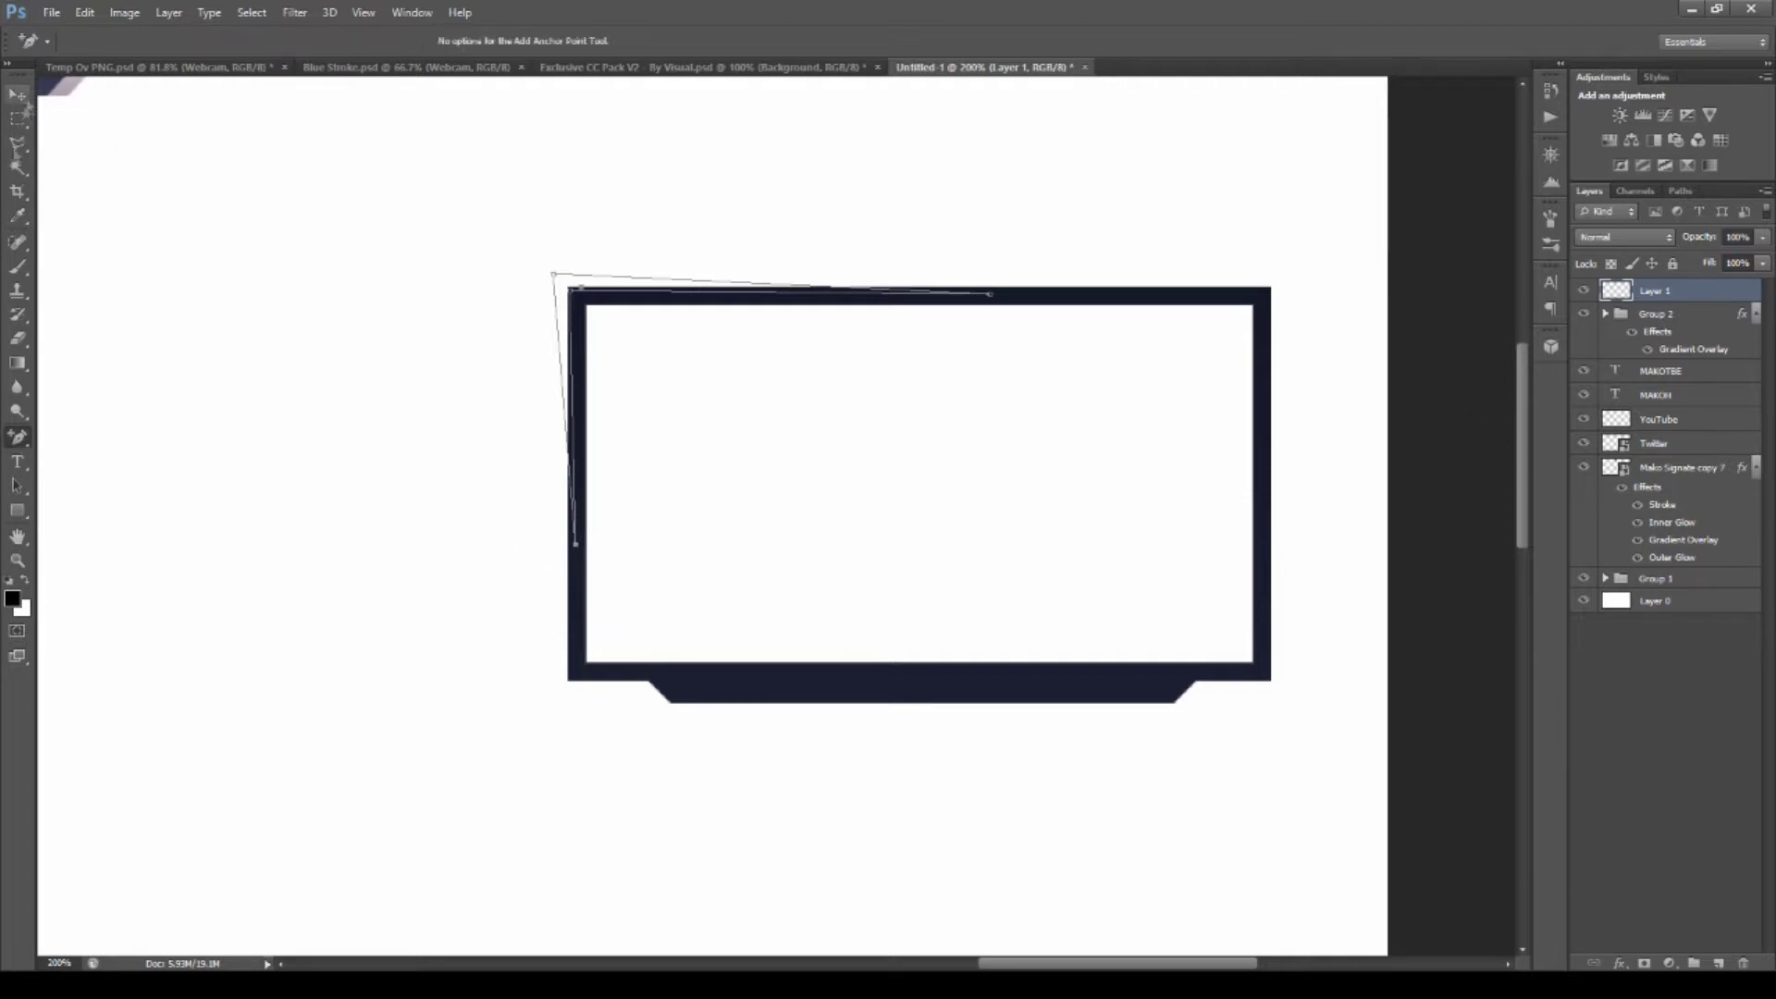
pyautogui.press('p')
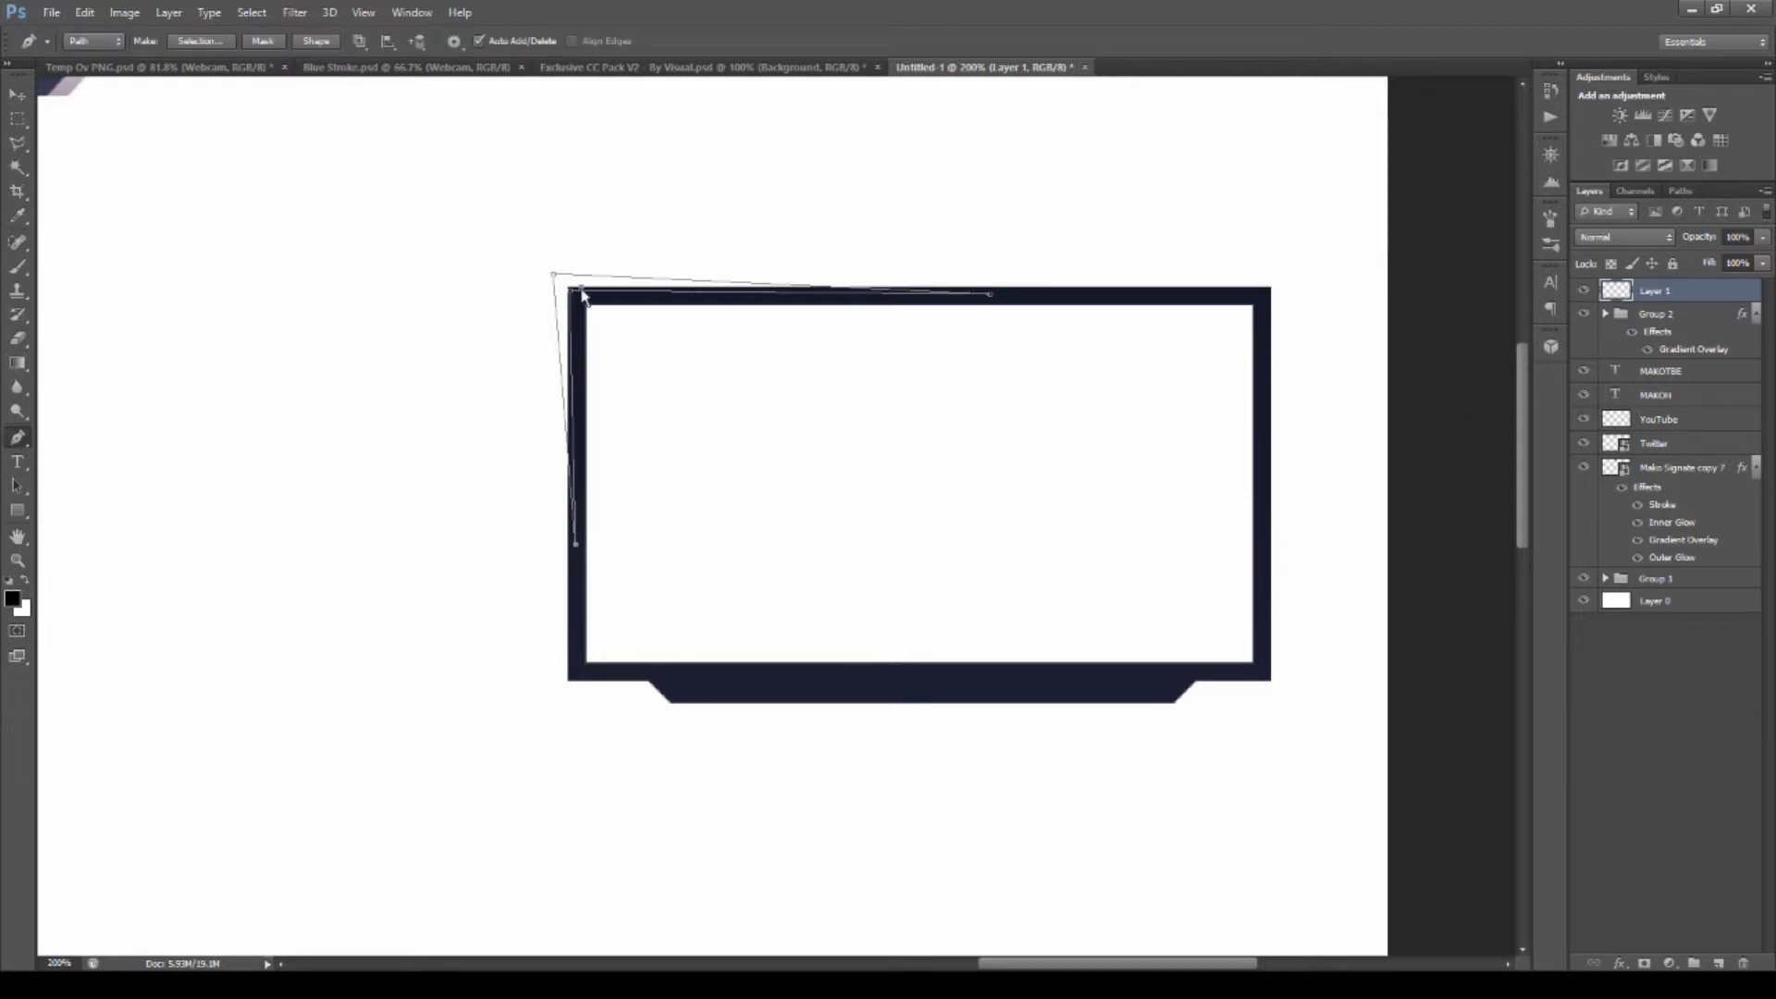
pyautogui.press('Delete')
# Redraw the corner path along the frame's left and top edges, then hide it.
pyautogui.click(579, 539)
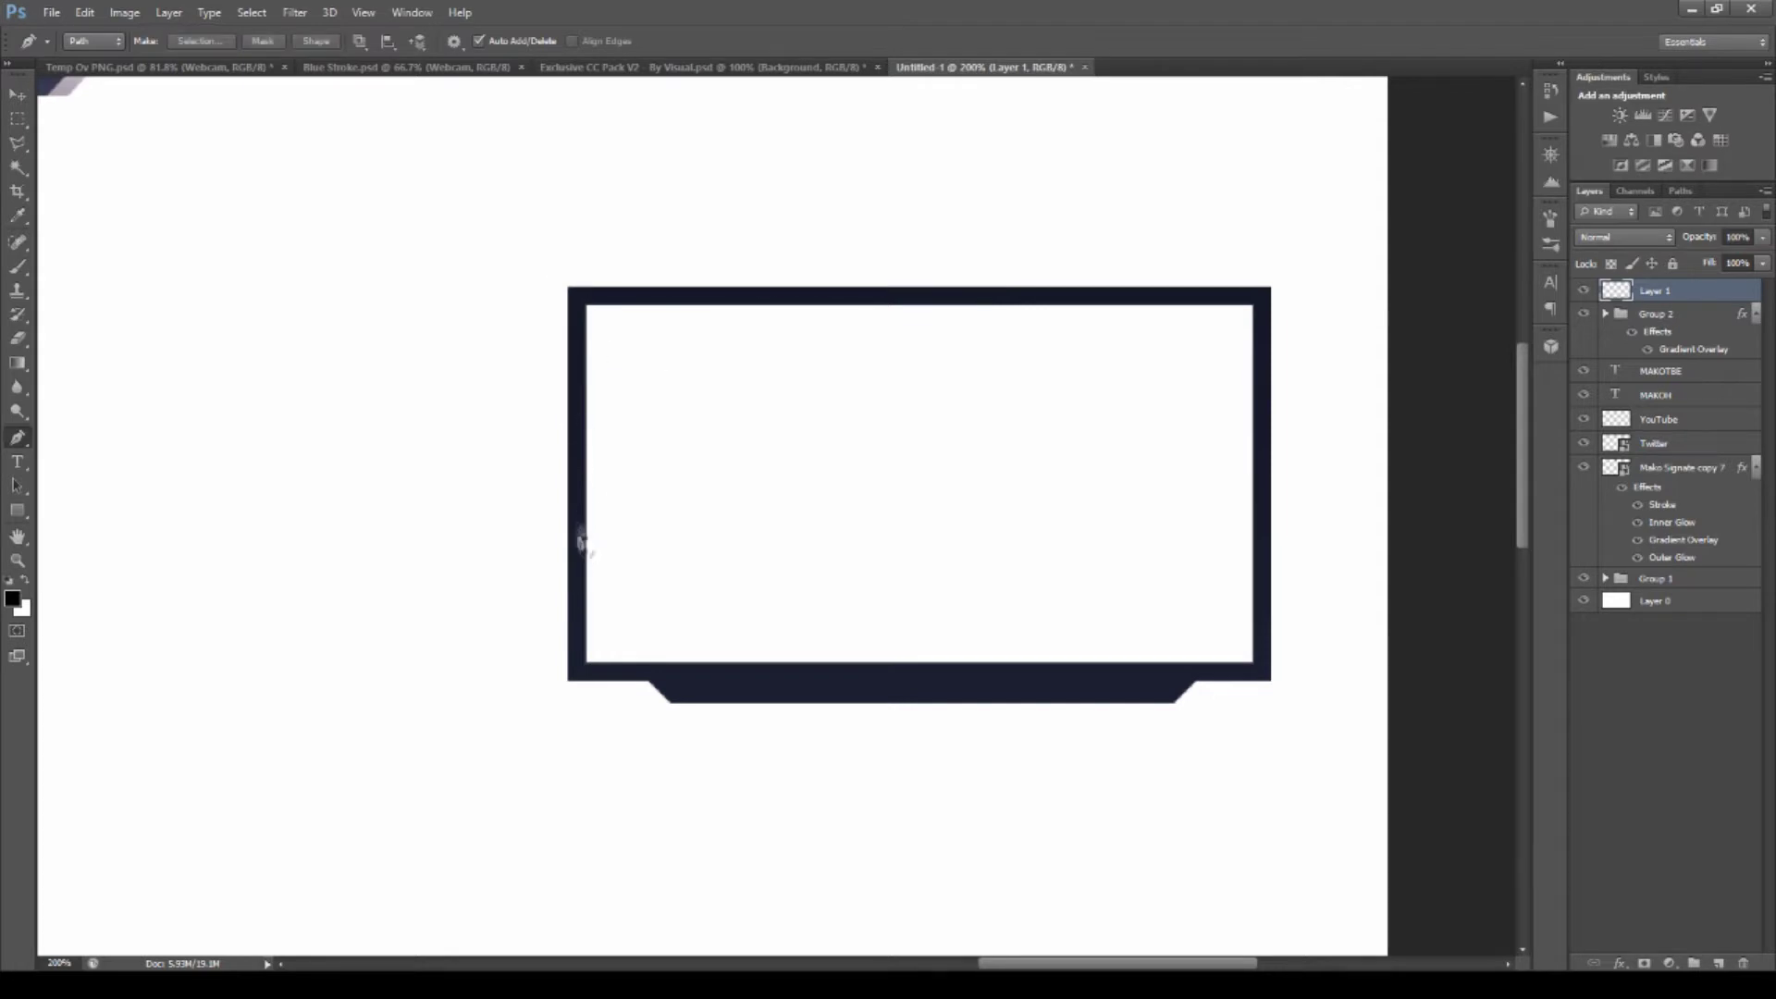
pyautogui.click(571, 289)
pyautogui.click(941, 291)
pyautogui.click(557, 276)
pyautogui.click(579, 538)
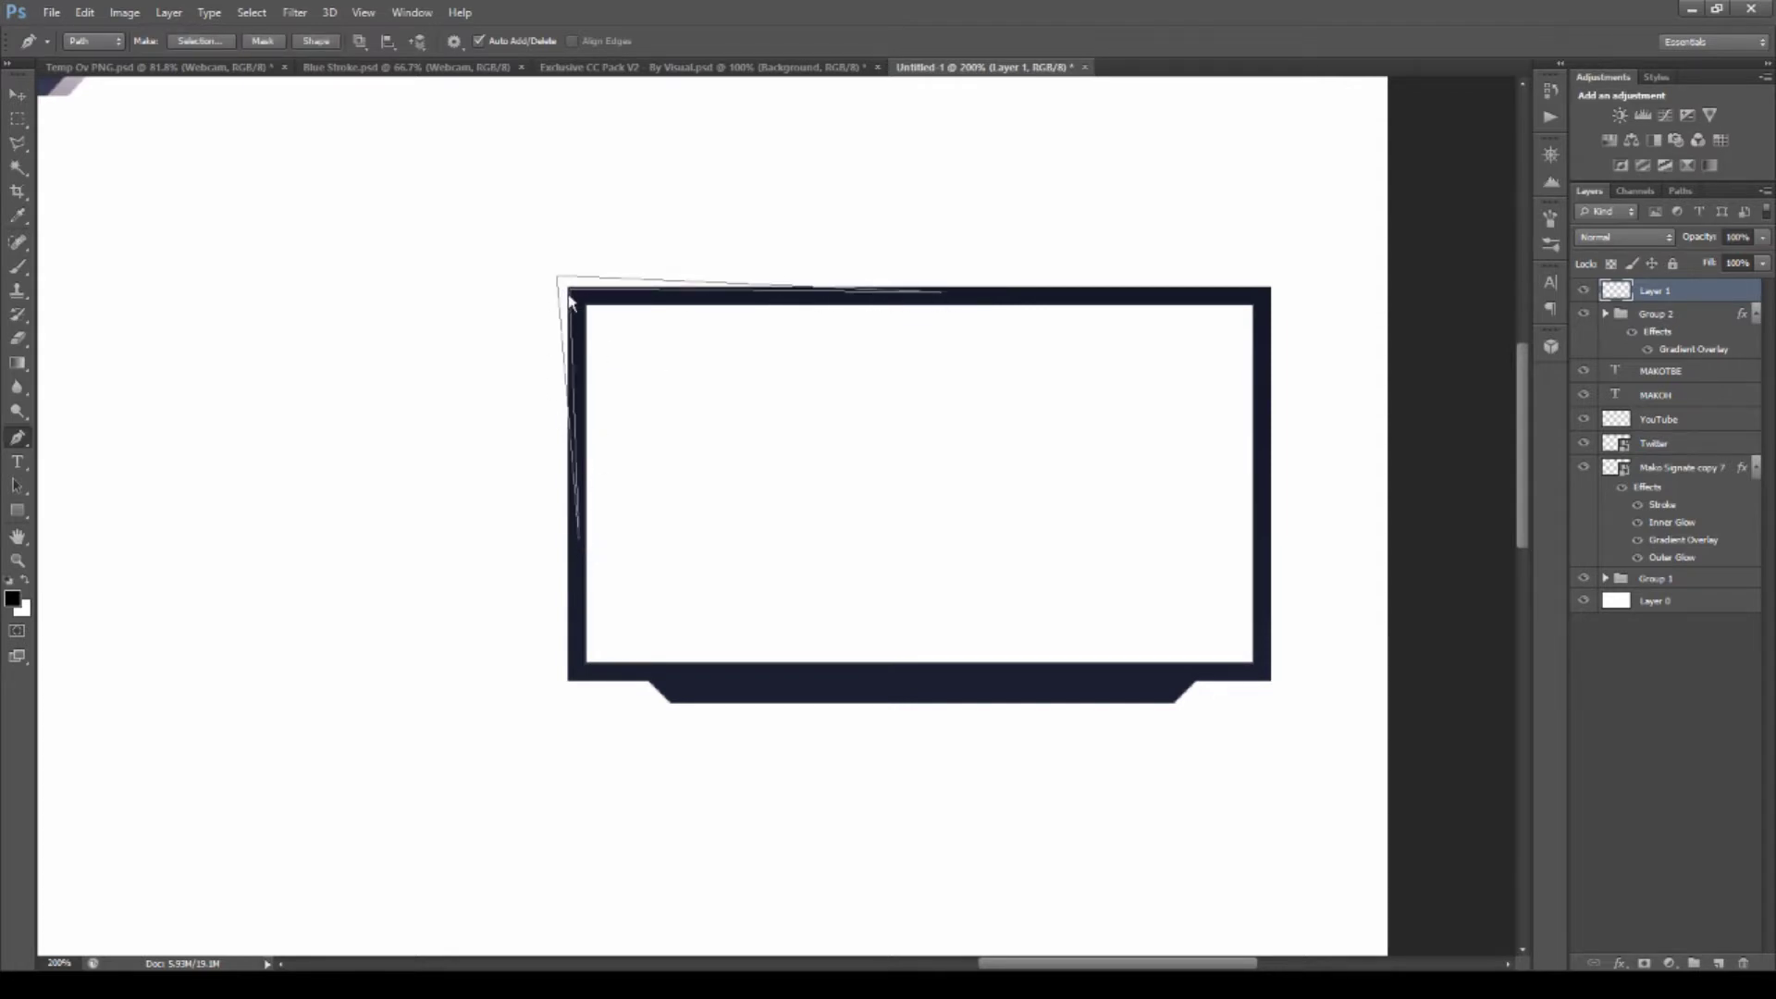
pyautogui.click(1718, 963)
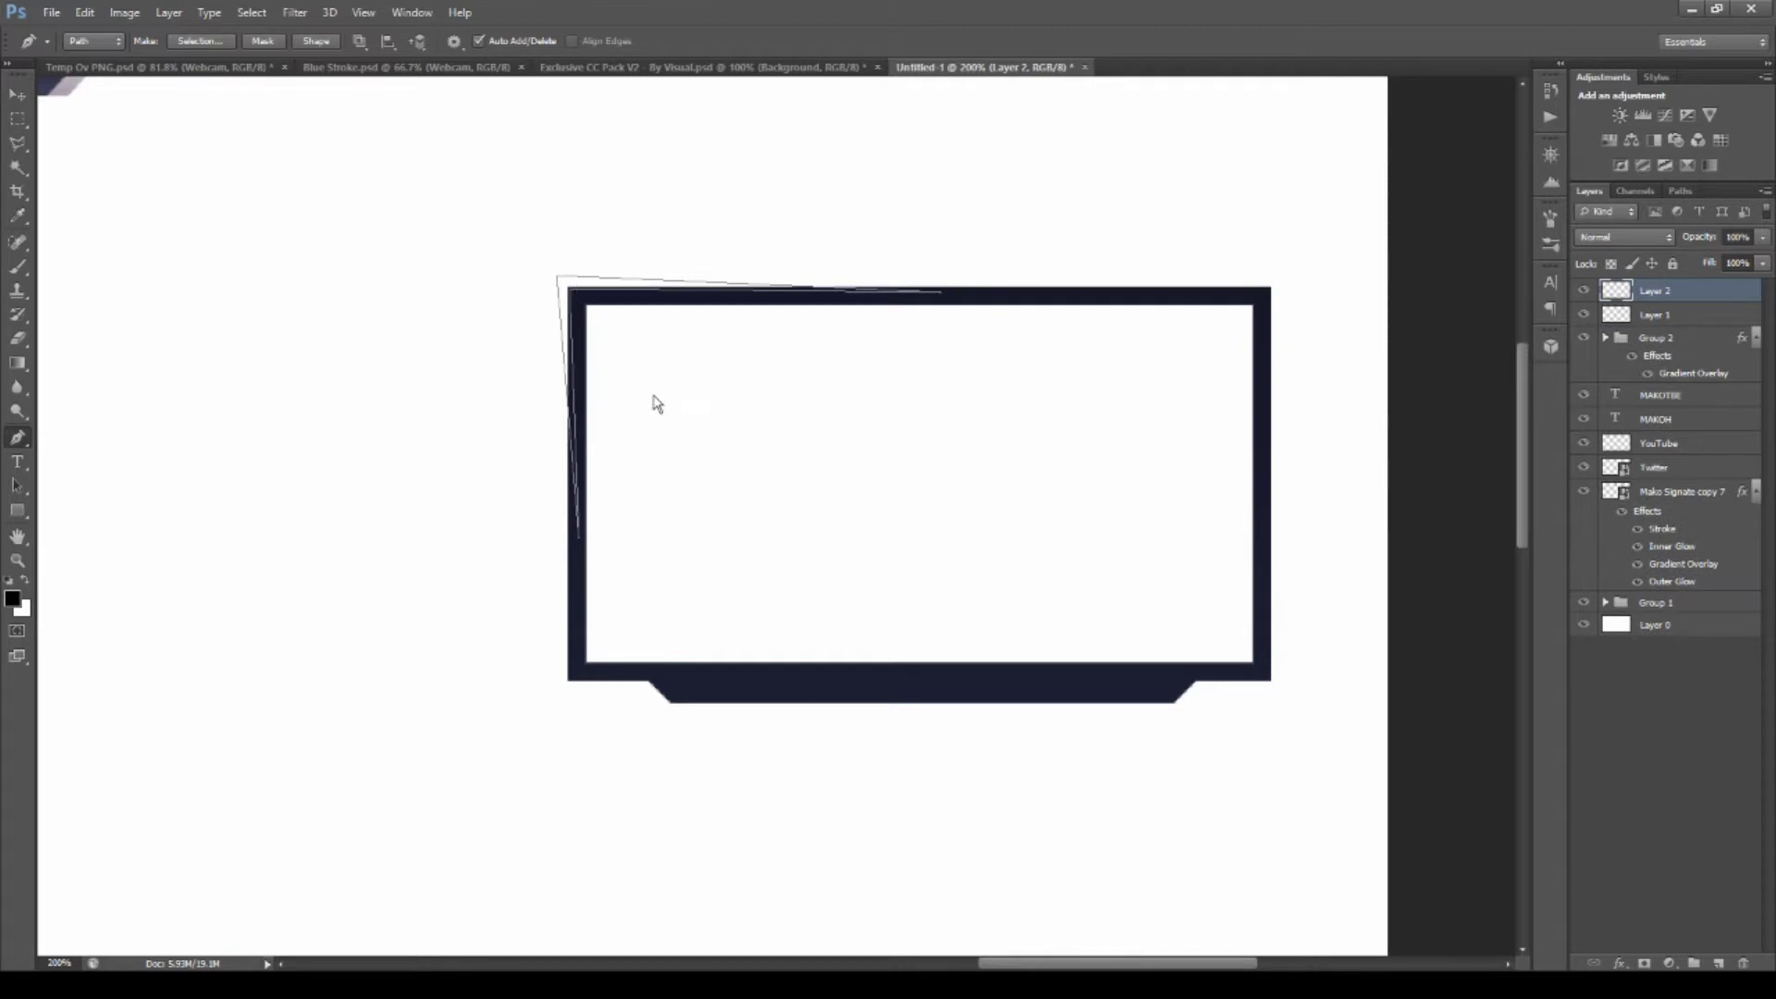
pyautogui.hotkey('ctrl', 'z')
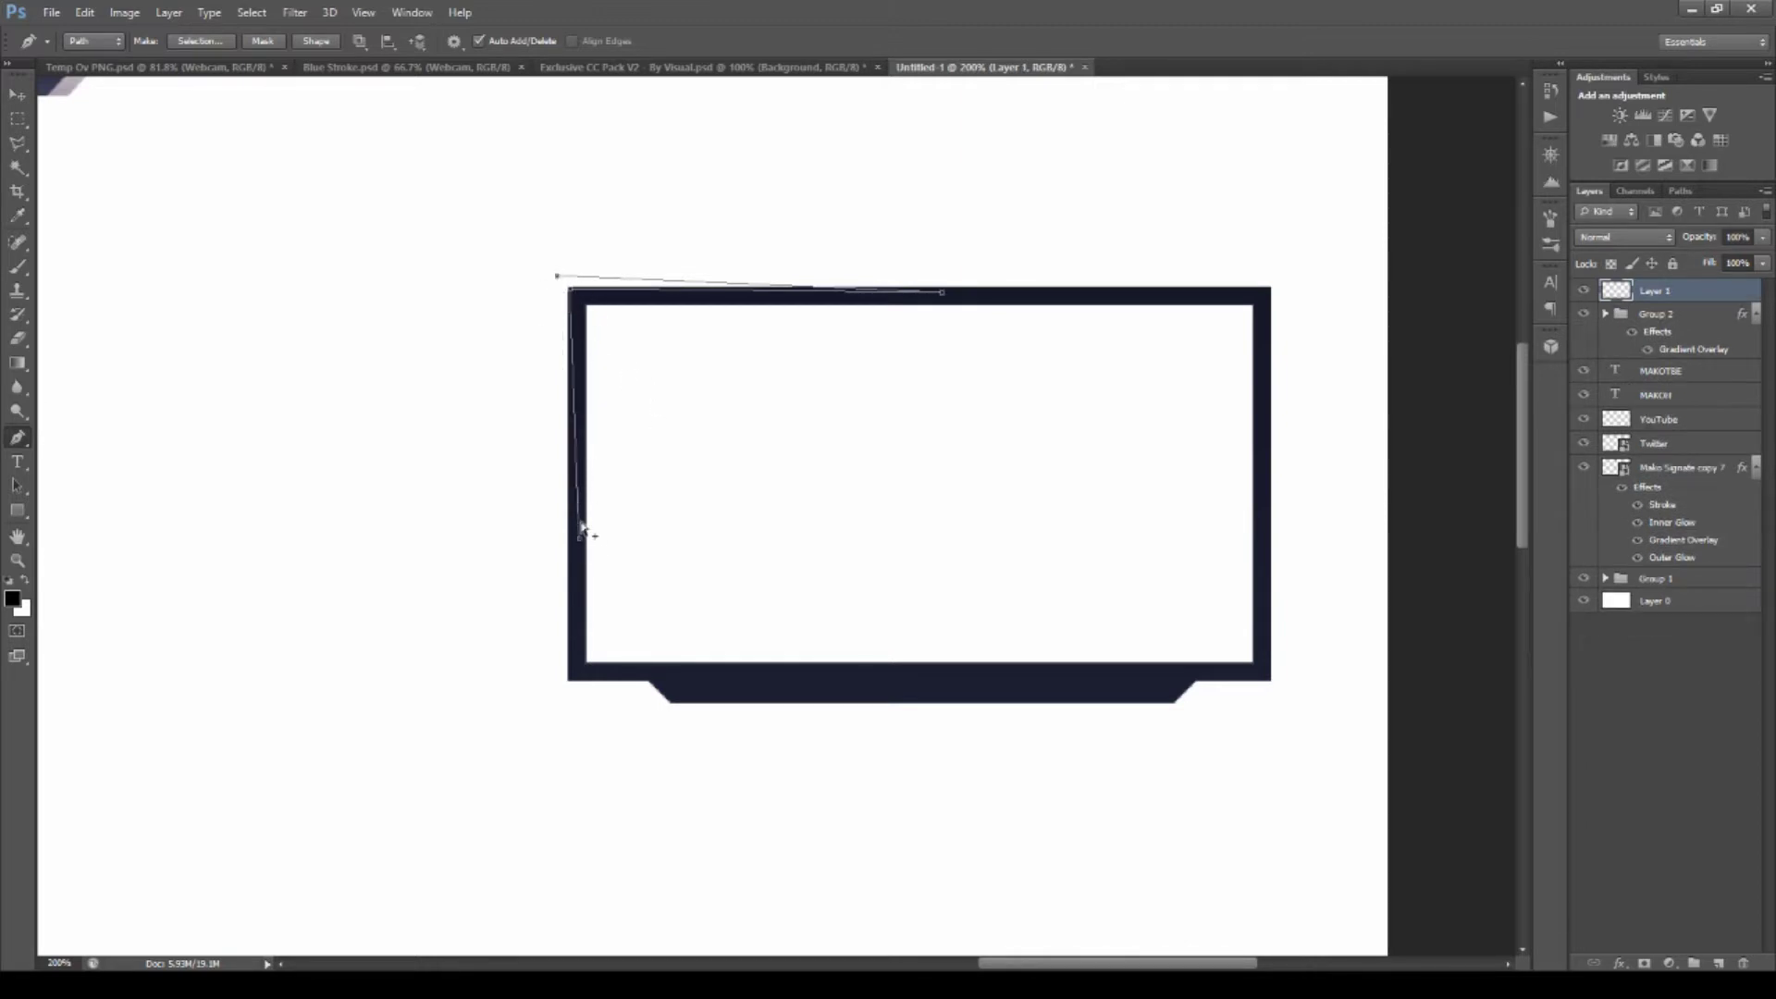
pyautogui.moveTo(556, 276); pyautogui.dragTo(569, 289)
pyautogui.hotkey('ctrl', 'z')
pyautogui.press('m')
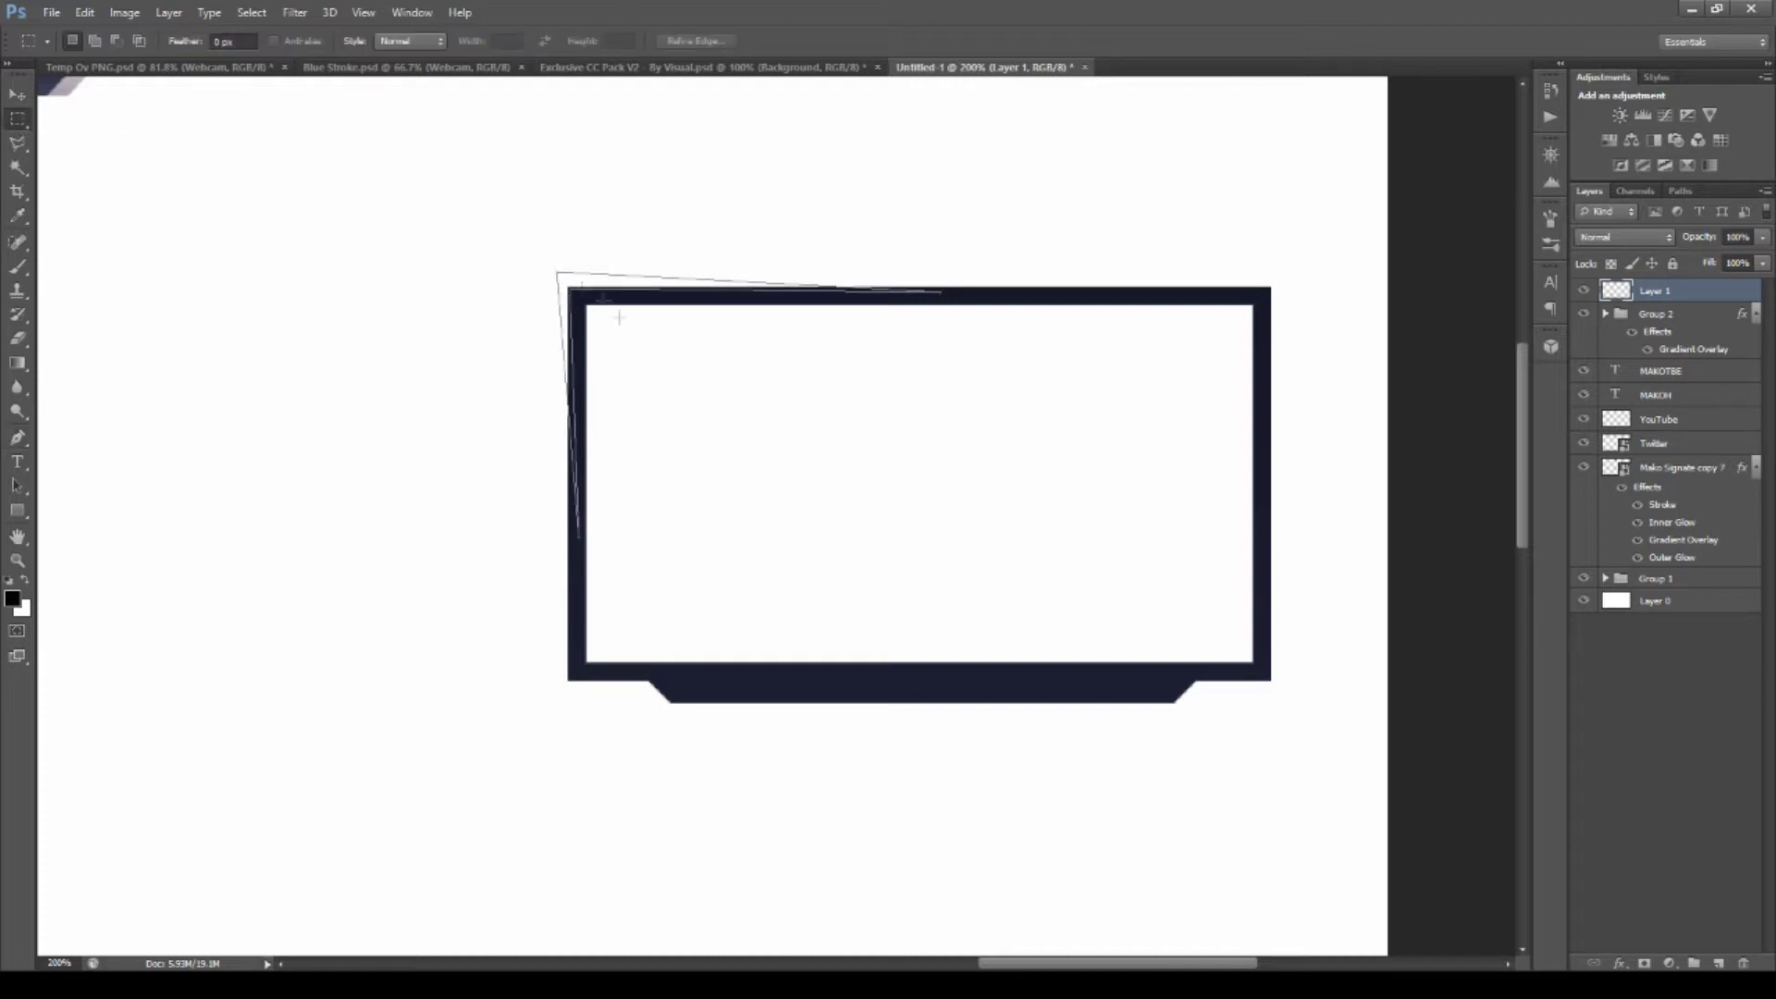
pyautogui.hotkey('ctrl', 'h')
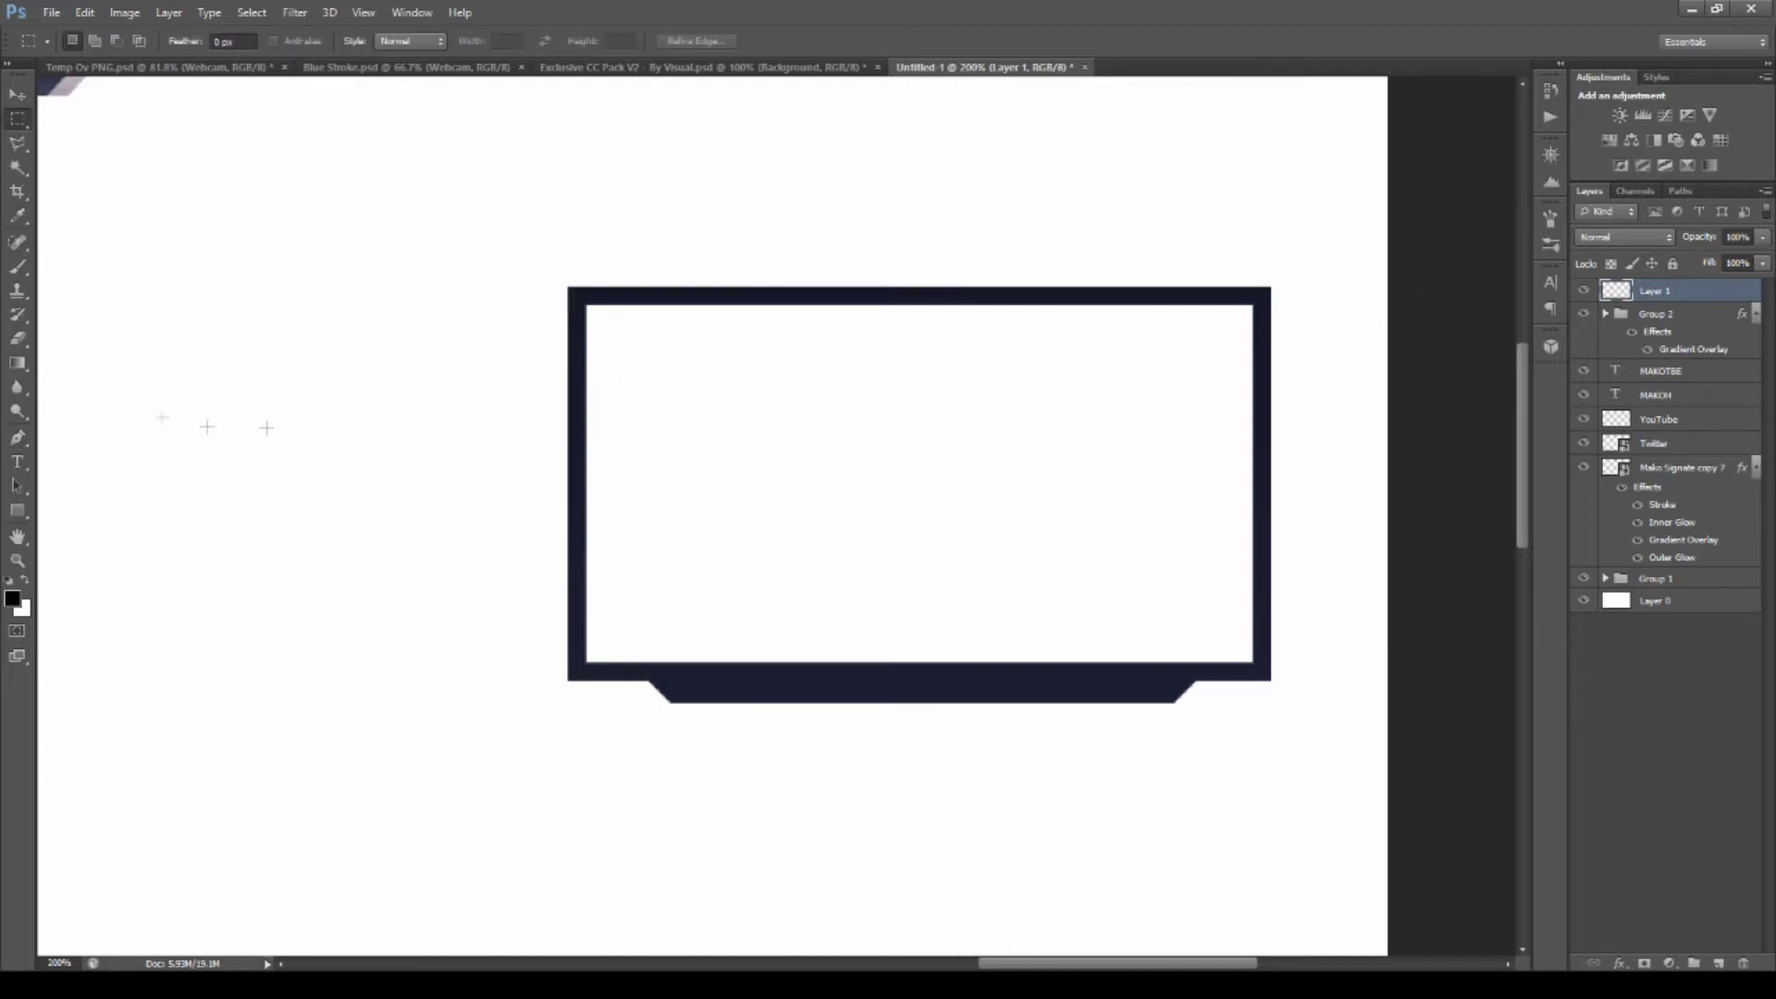
# Select an angled sliver hugging the frame's top-left edges and fill it light grey.
pyautogui.click(17, 143)
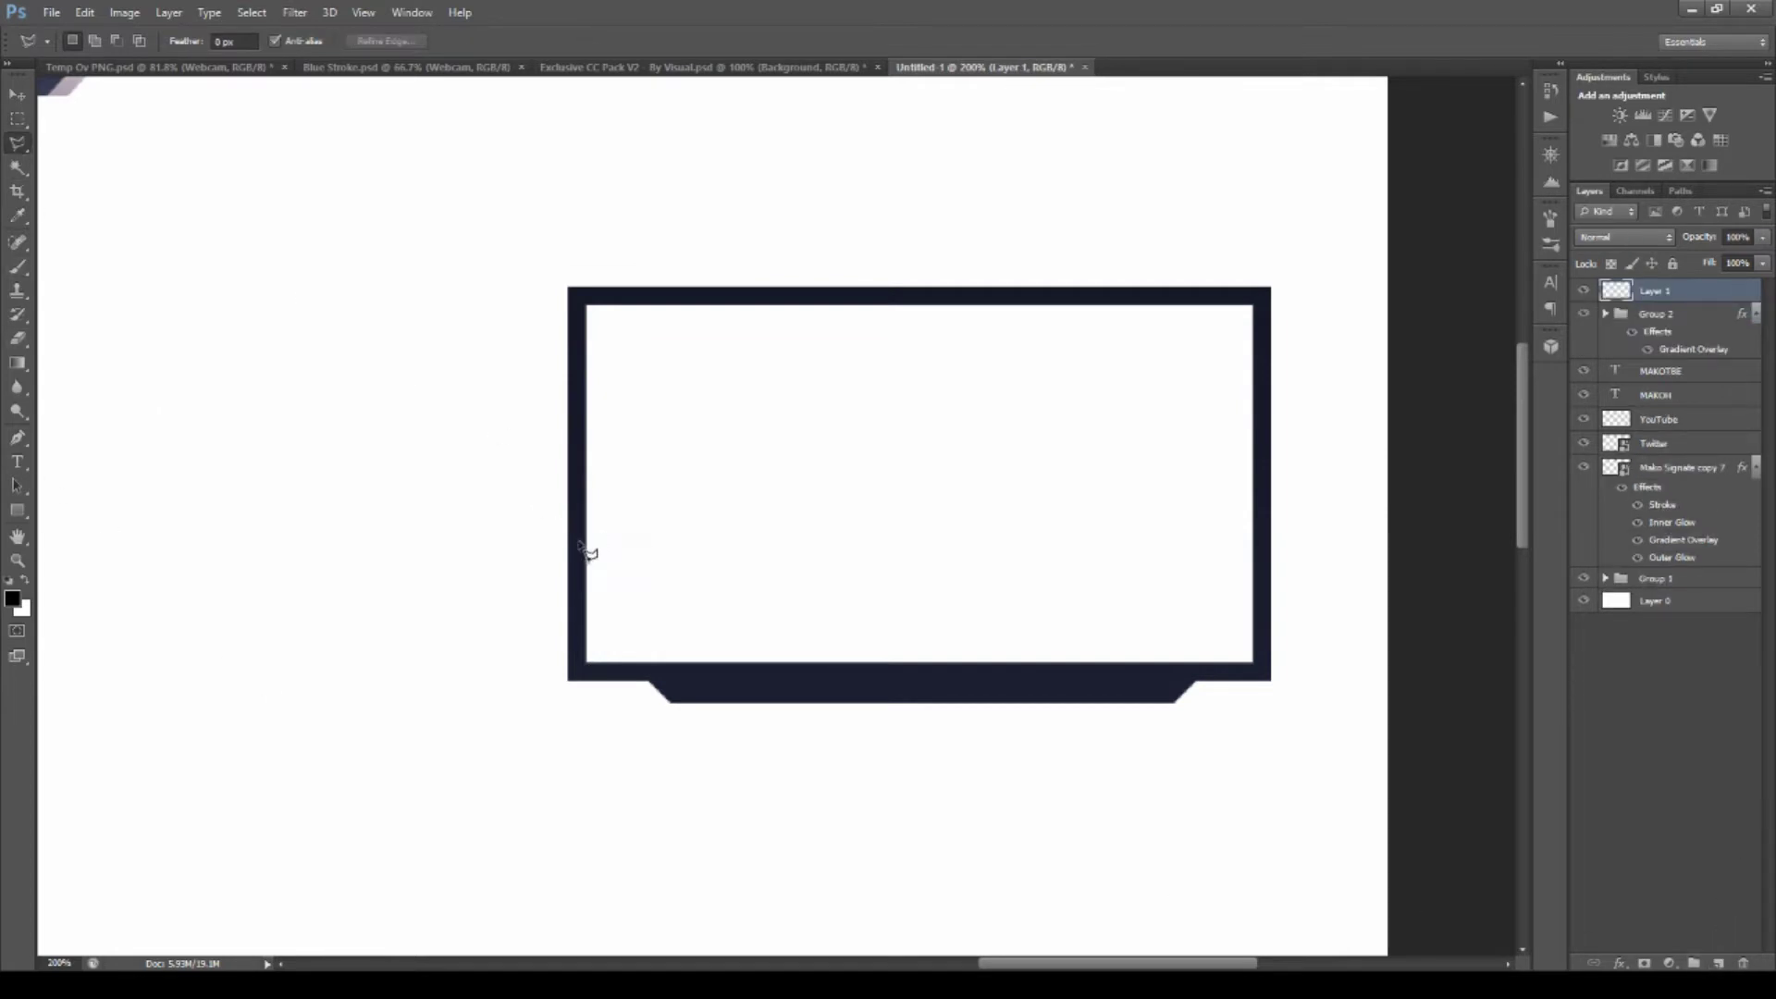
pyautogui.click(578, 544)
pyautogui.click(570, 292)
pyautogui.click(928, 289)
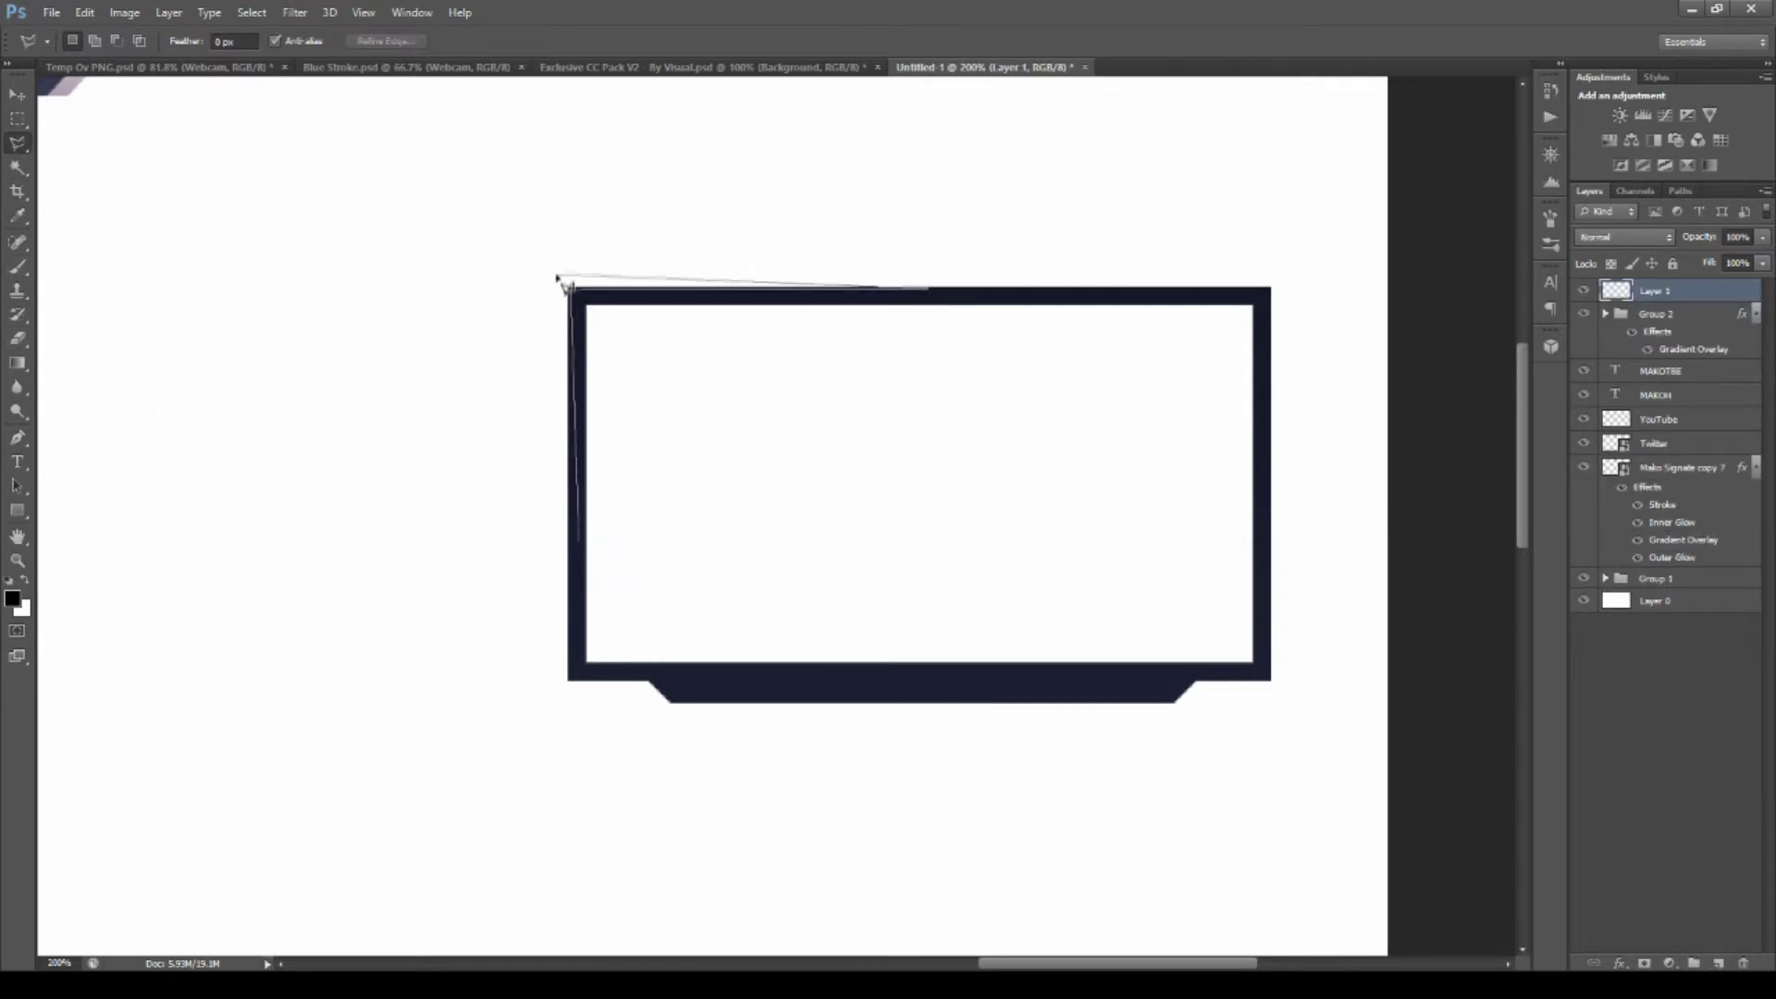
pyautogui.click(550, 271)
pyautogui.click(581, 552)
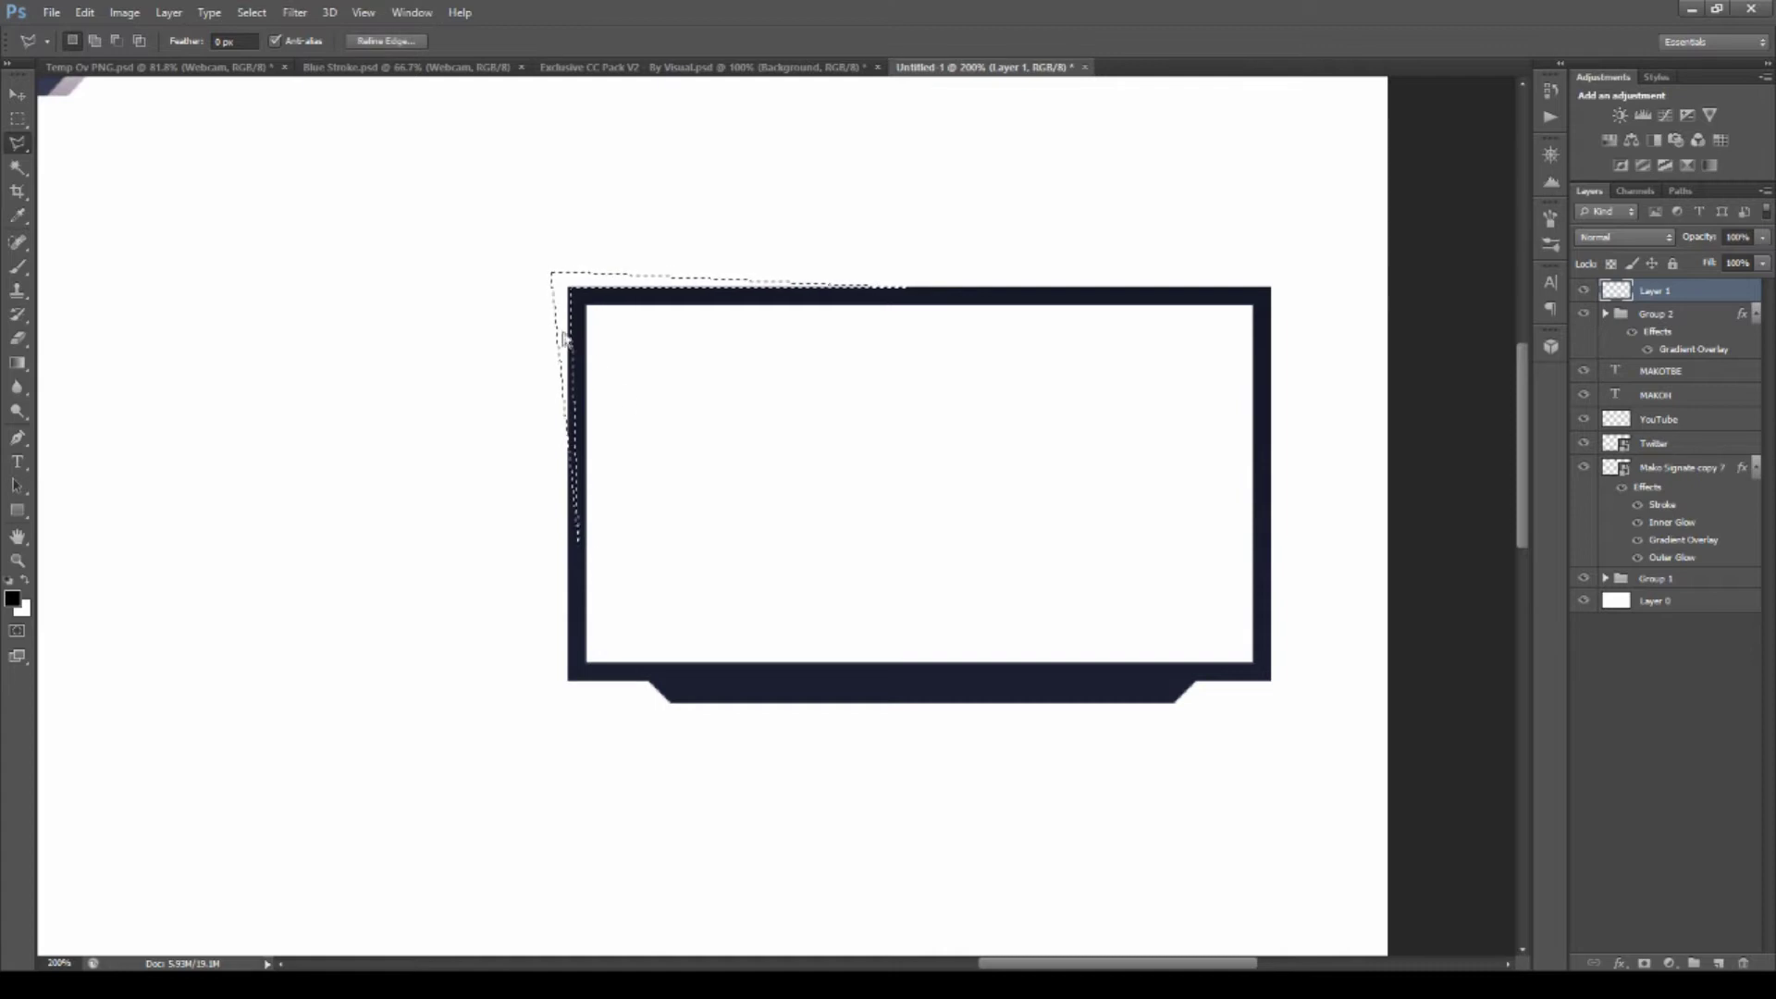
pyautogui.press('i')
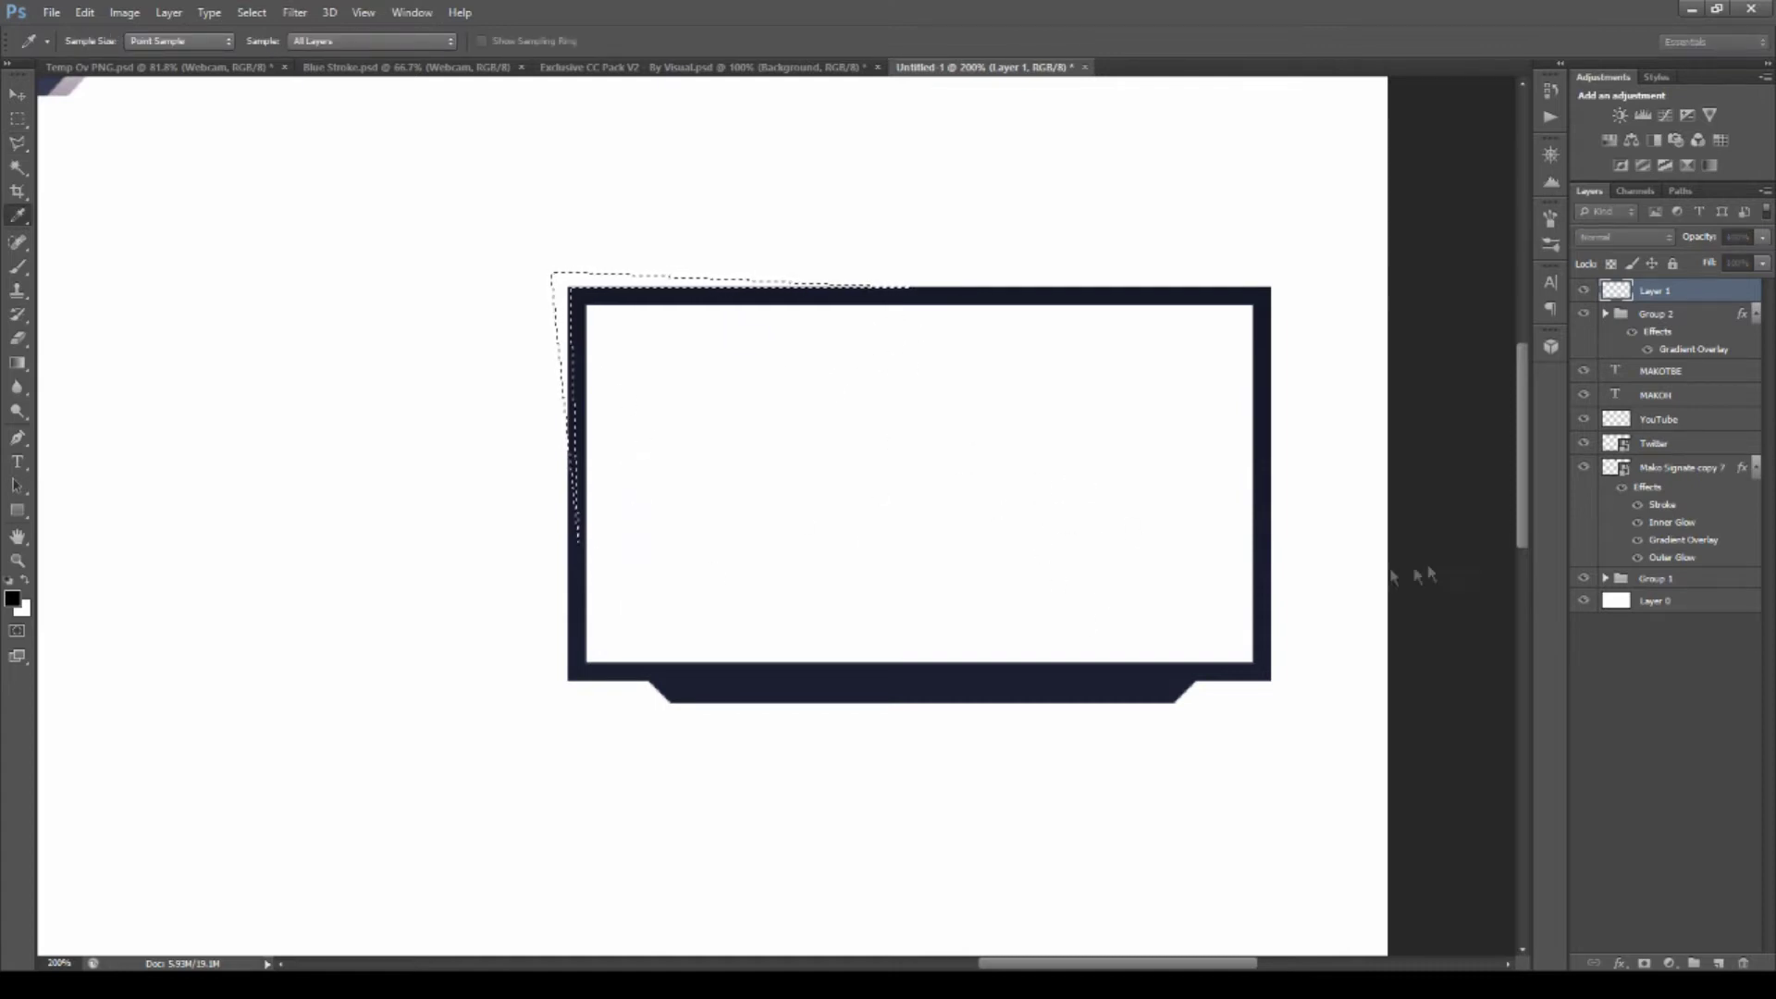
pyautogui.hotkey('alt', 'BackSpace')
# Duplicate the grey corner accent and rotate the copy 180 degrees.
pyautogui.hotkey('ctrl', 'd')
pyautogui.press('m')
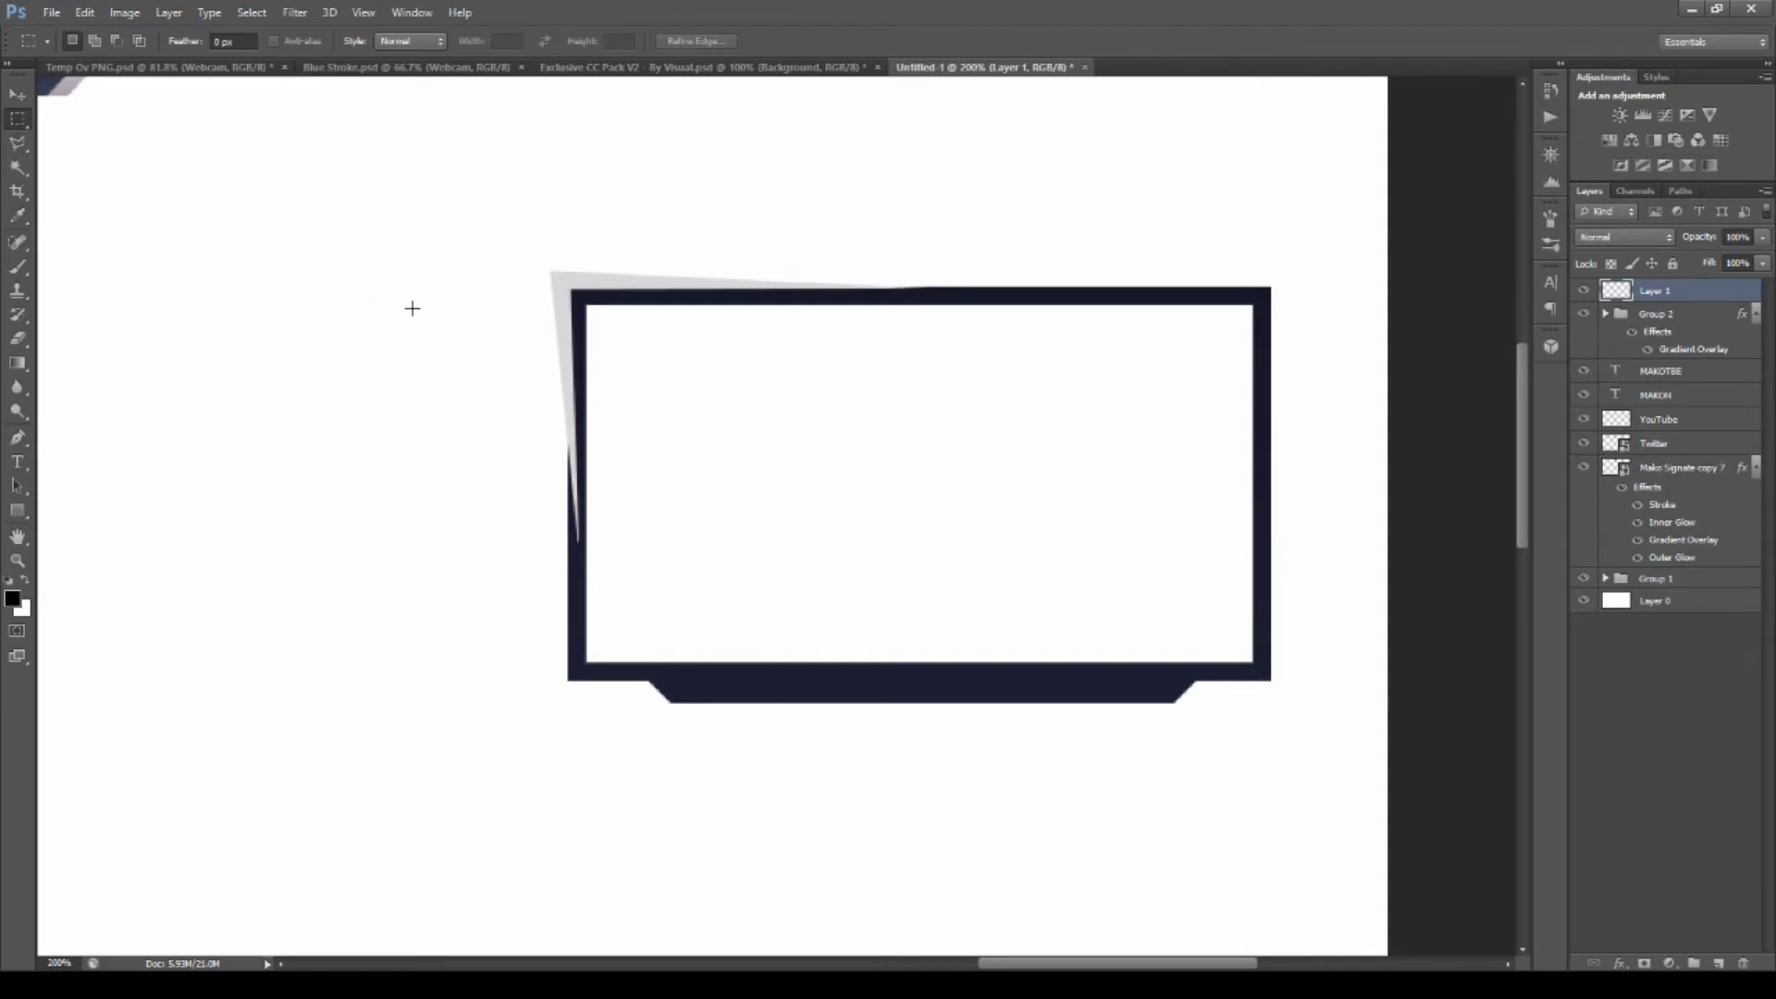
pyautogui.hotkey('ctrl', 'j')
pyautogui.hotkey('ctrl', 't')
pyautogui.rightClick(645, 335)
pyautogui.click(692, 478)
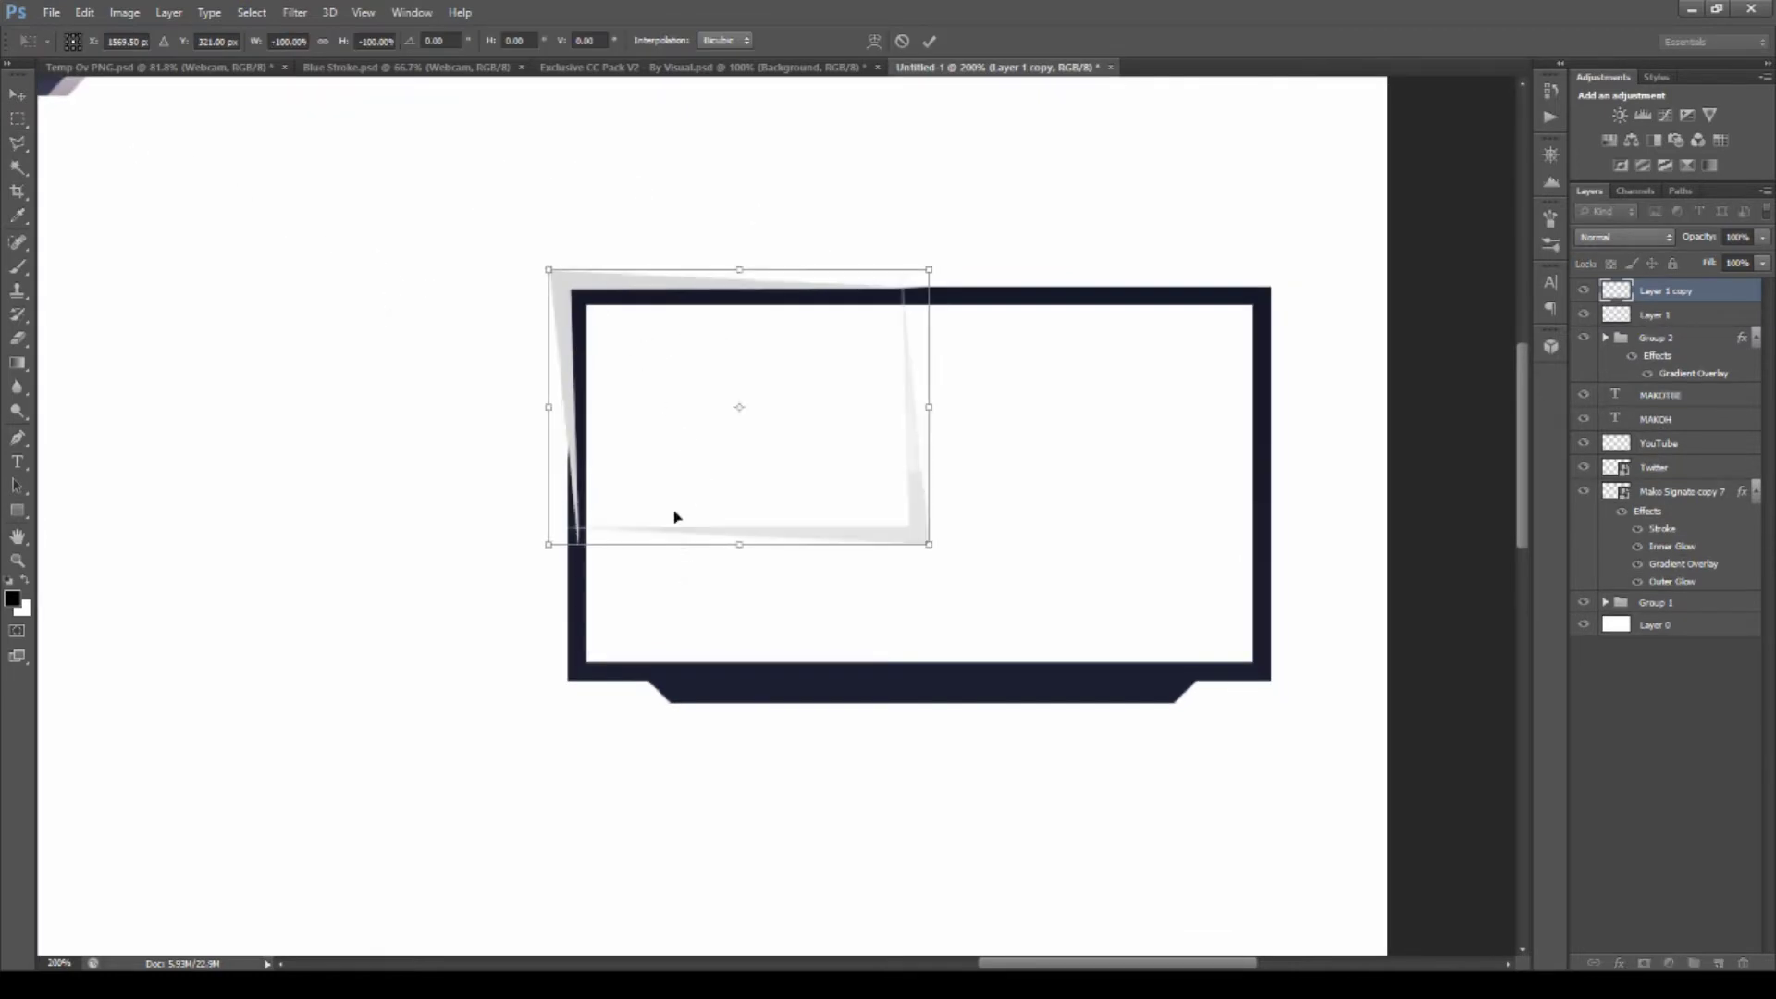
pyautogui.hotkey('ctrl', 'z')
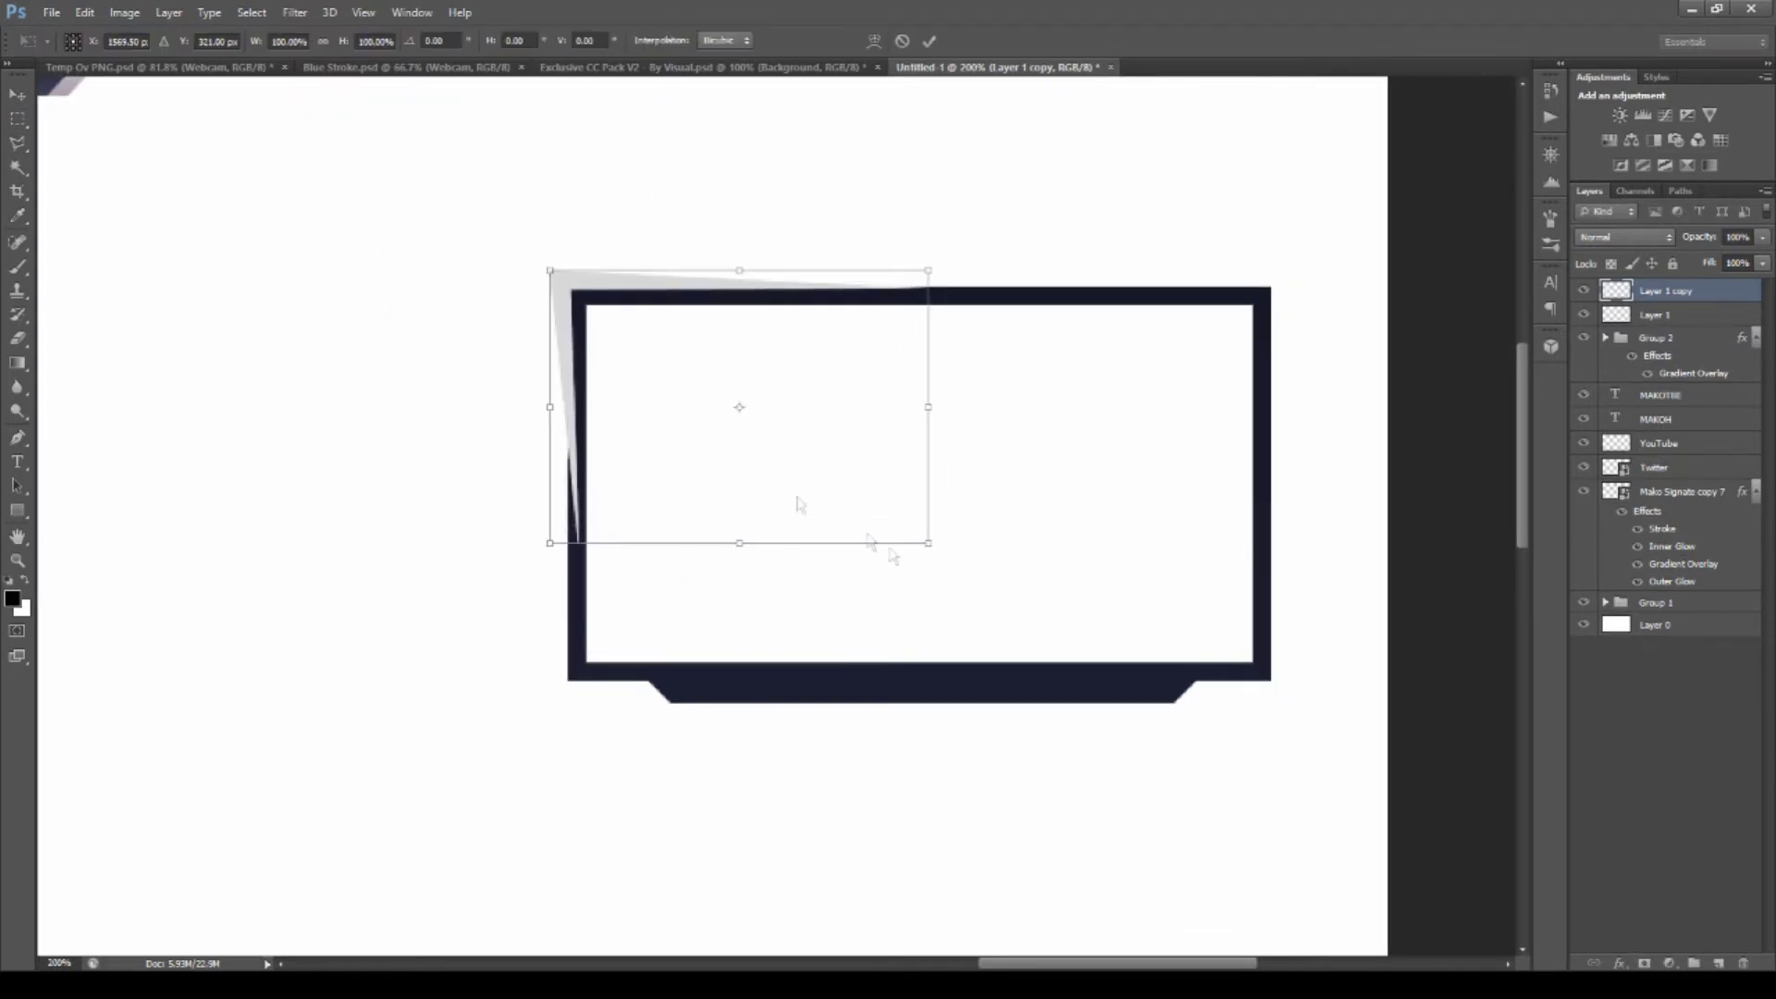
pyautogui.hotkey('ctrl', 'z')
pyautogui.press('Return')
# Move the rotated copy to the frame's bottom-right and place both accents below Group 2.
pyautogui.press('v')
pyautogui.moveTo(796, 439); pyautogui.dragTo(1153, 597)
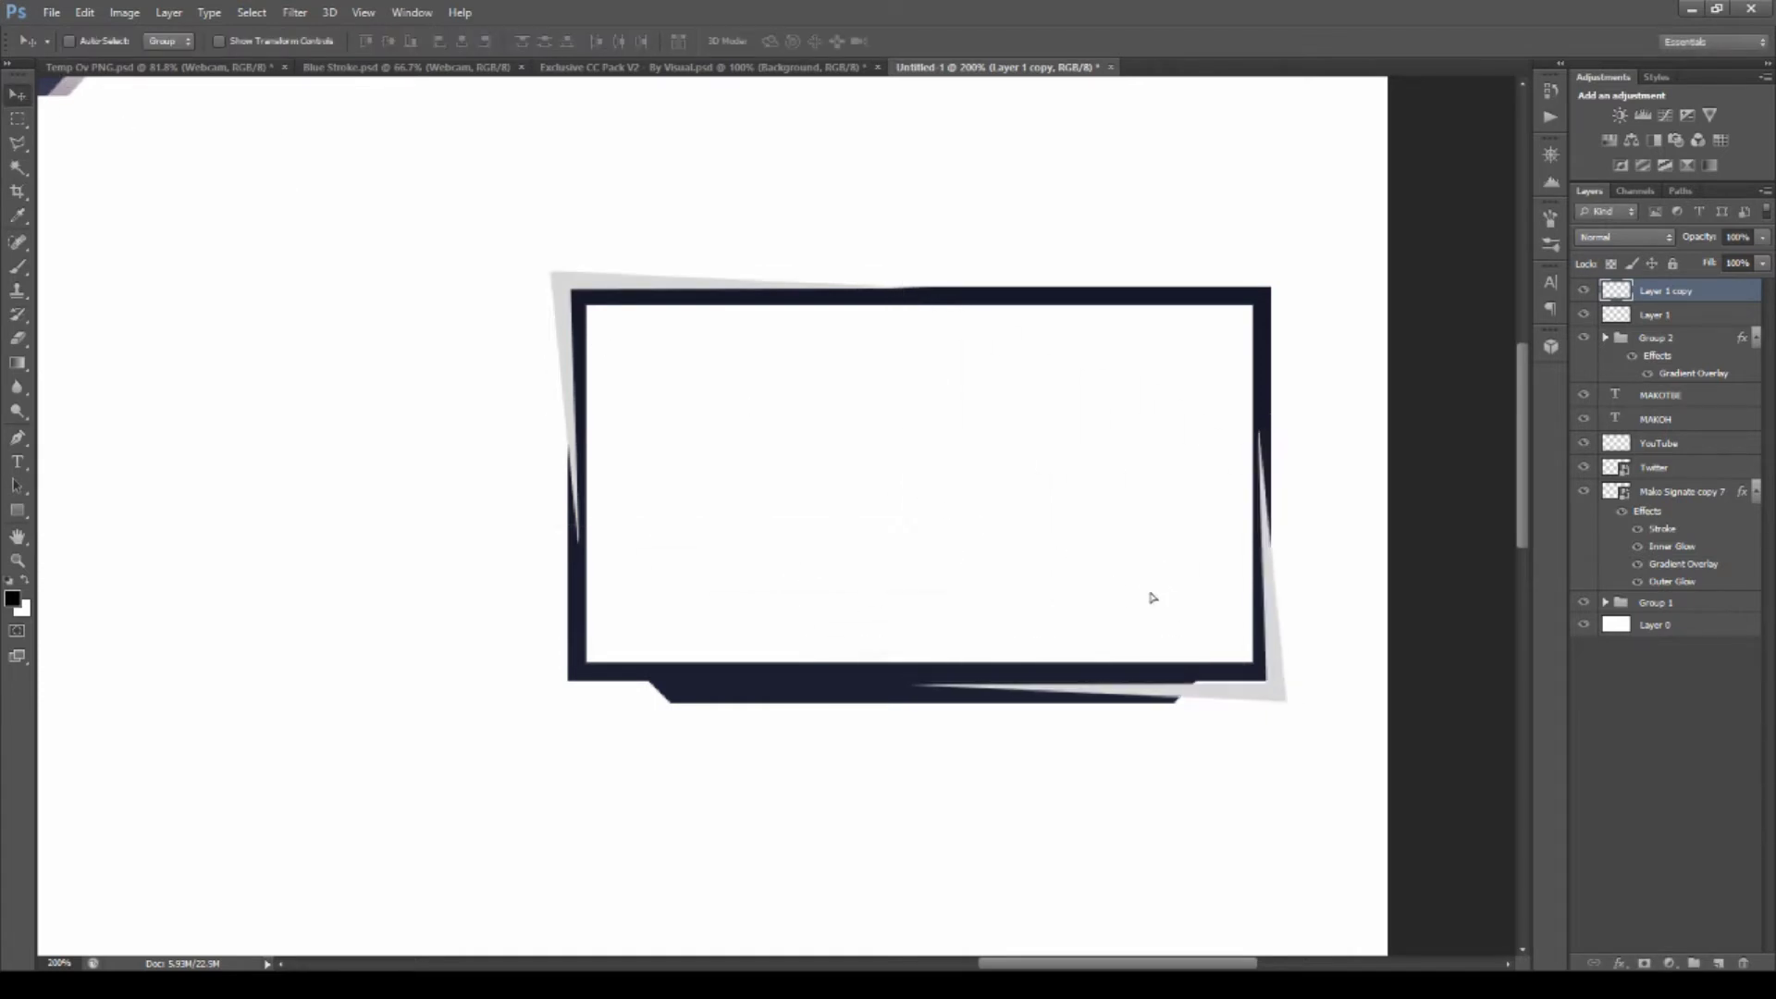
pyautogui.press('Up')
pyautogui.press('Up')
pyautogui.press('Up')
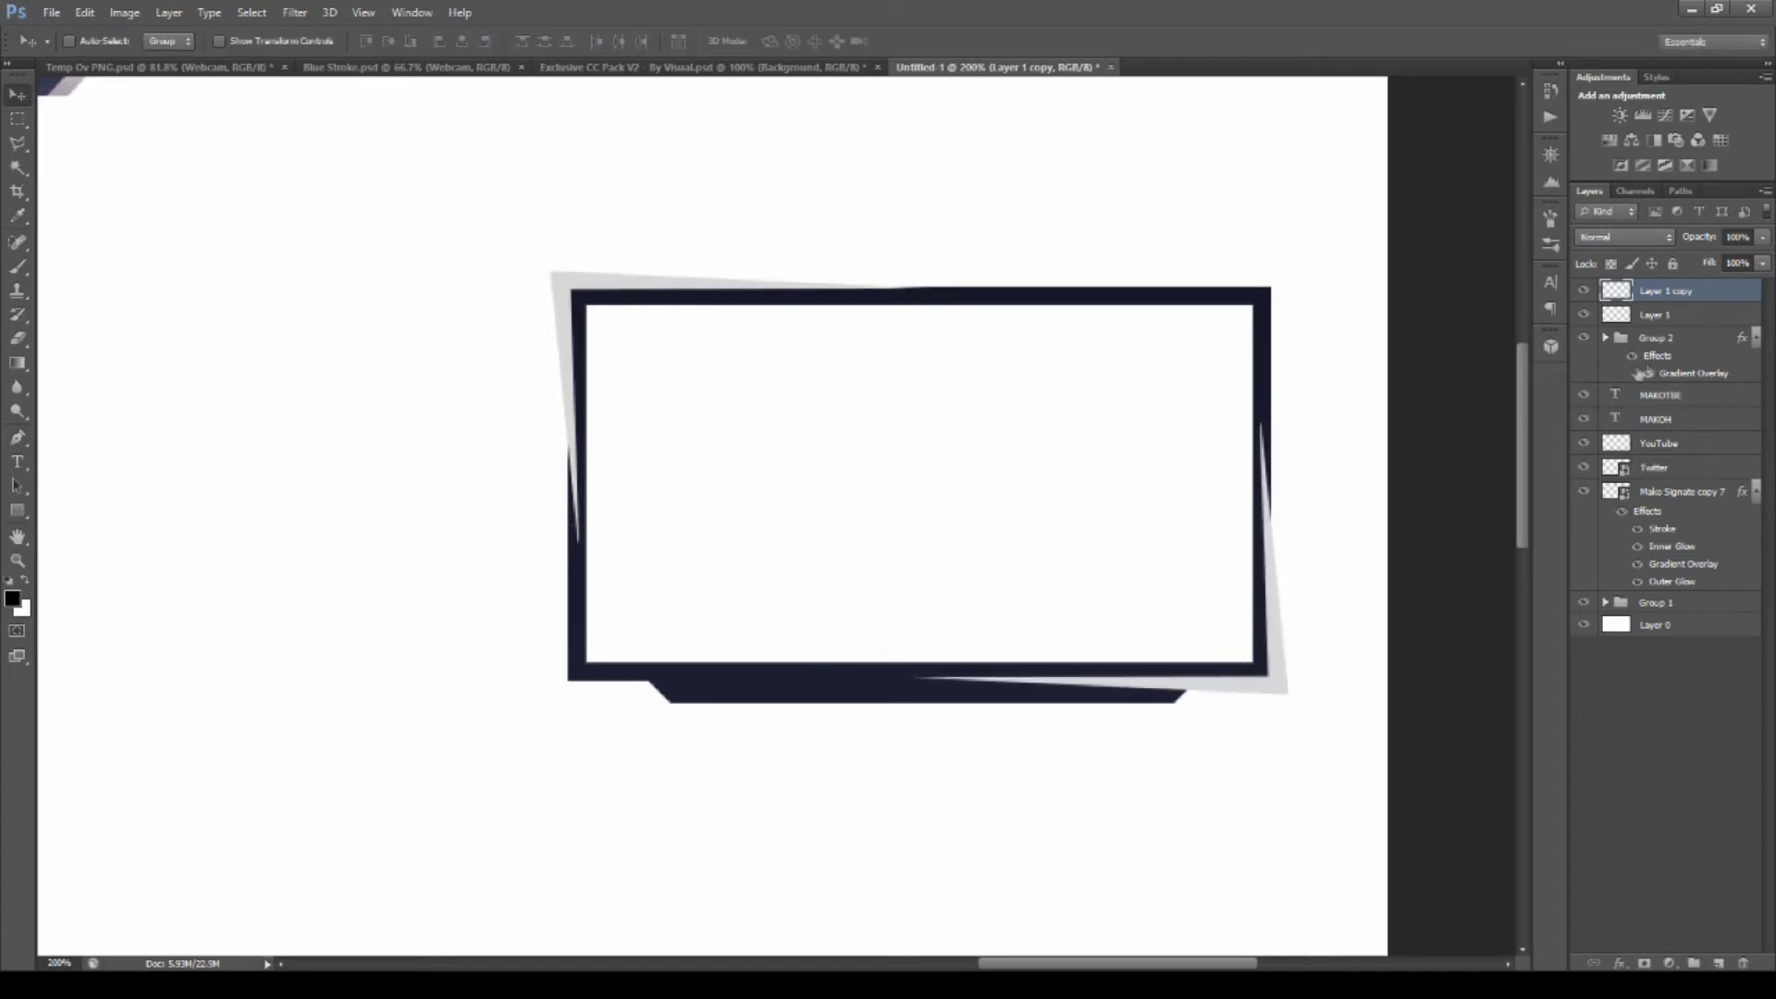
pyautogui.keyDown('shift'); pyautogui.click(1668, 317); pyautogui.keyUp('shift')
pyautogui.moveTo(1668, 318); pyautogui.dragTo(1677, 395)
# Duplicate both grey accents and flip them horizontally to cover the remaining corners.
pyautogui.hotkey('ctrl', 'j')
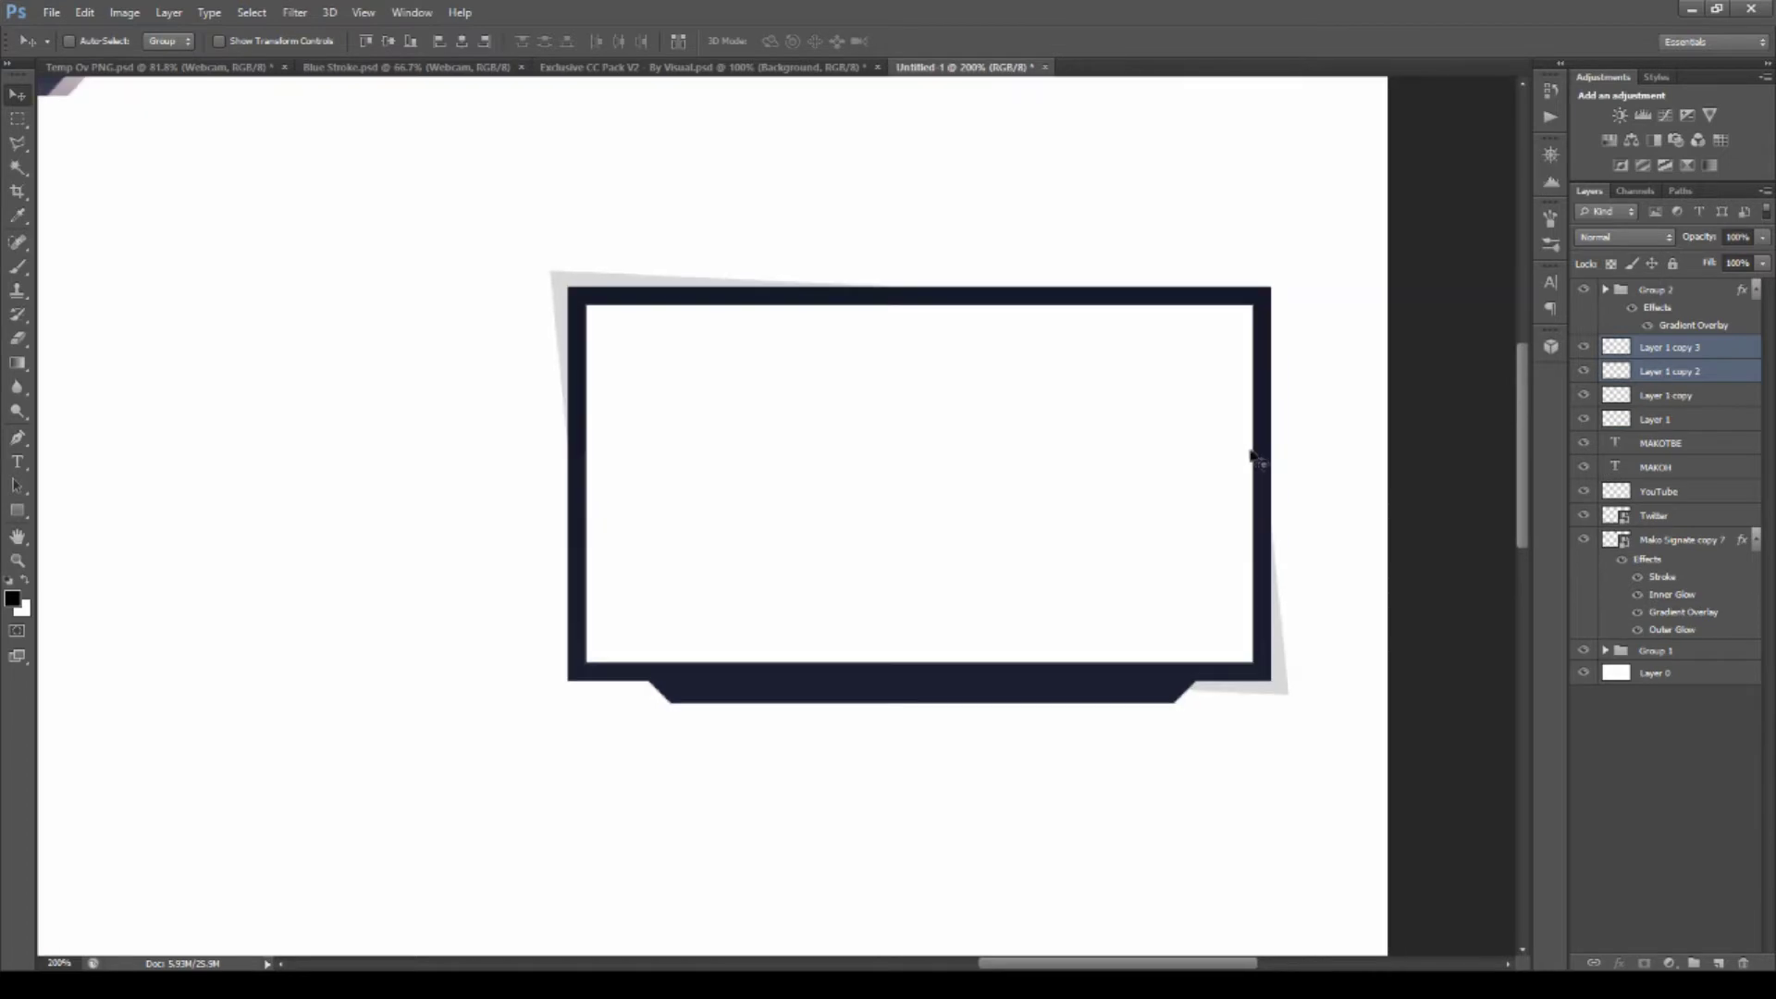
pyautogui.hotkey('ctrl', 't')
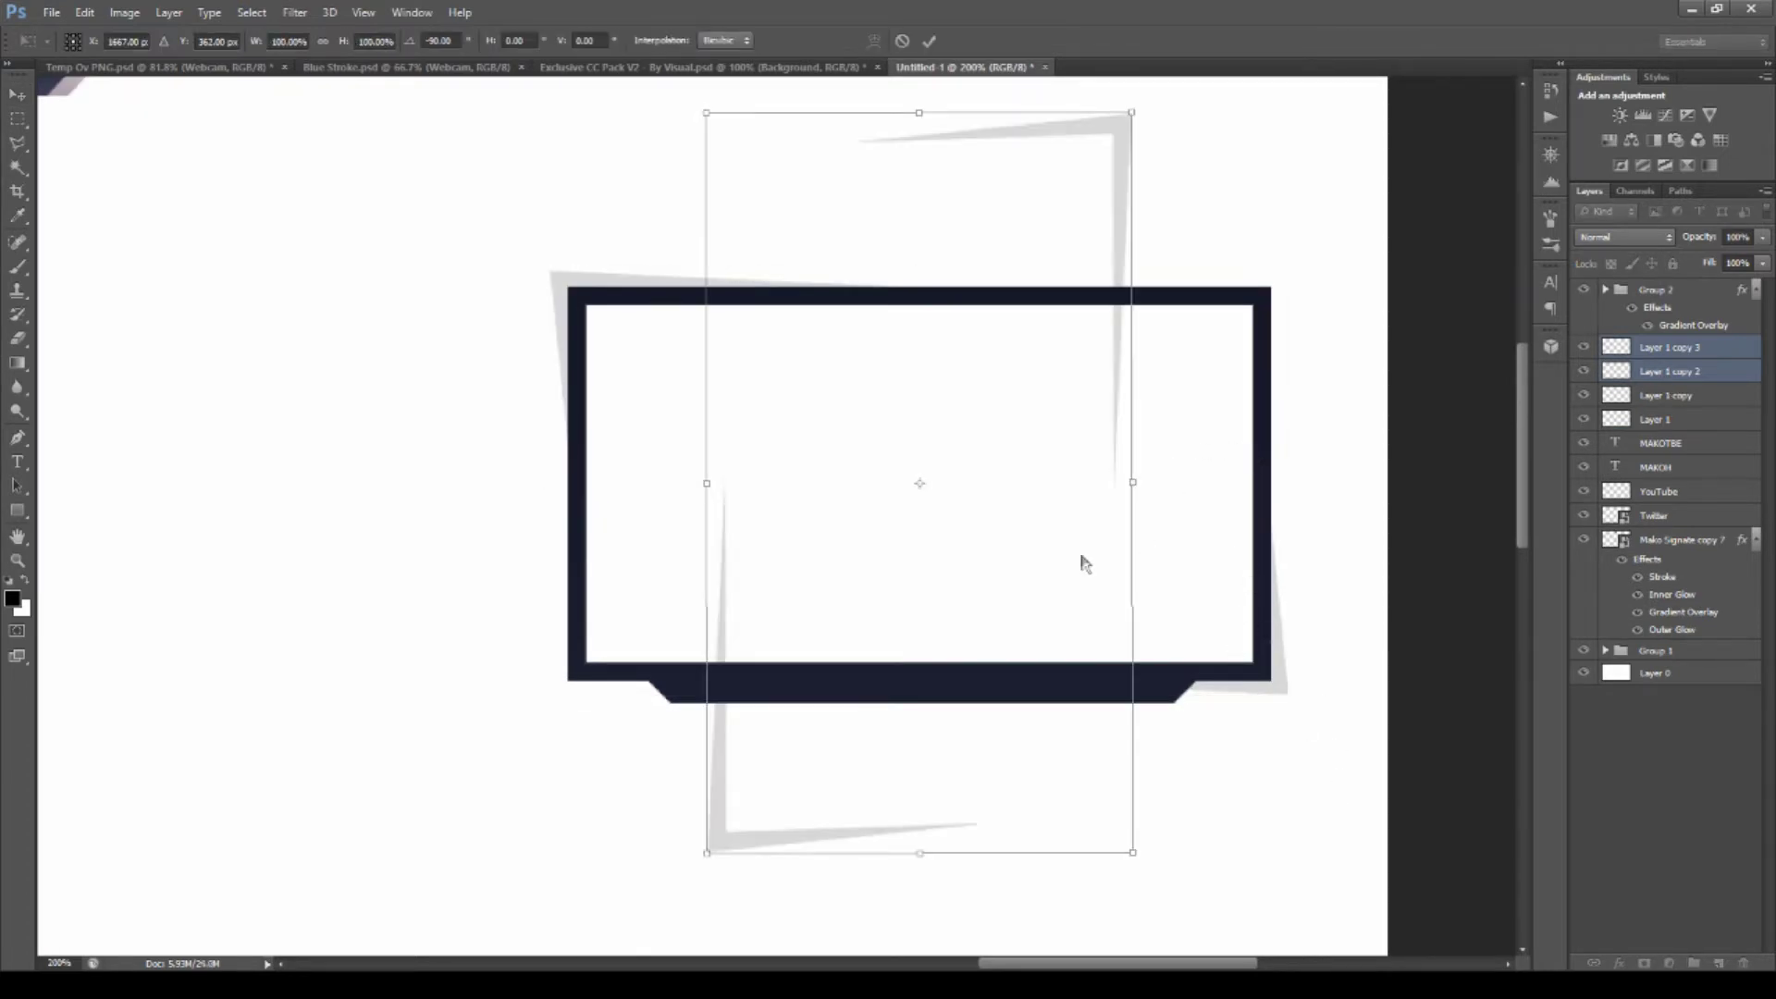
pyautogui.moveTo(1245, 566)
pyautogui.mouseDown()
pyautogui.moveTo(1027, 666)
pyautogui.moveTo(1240, 564)
pyautogui.mouseUp()
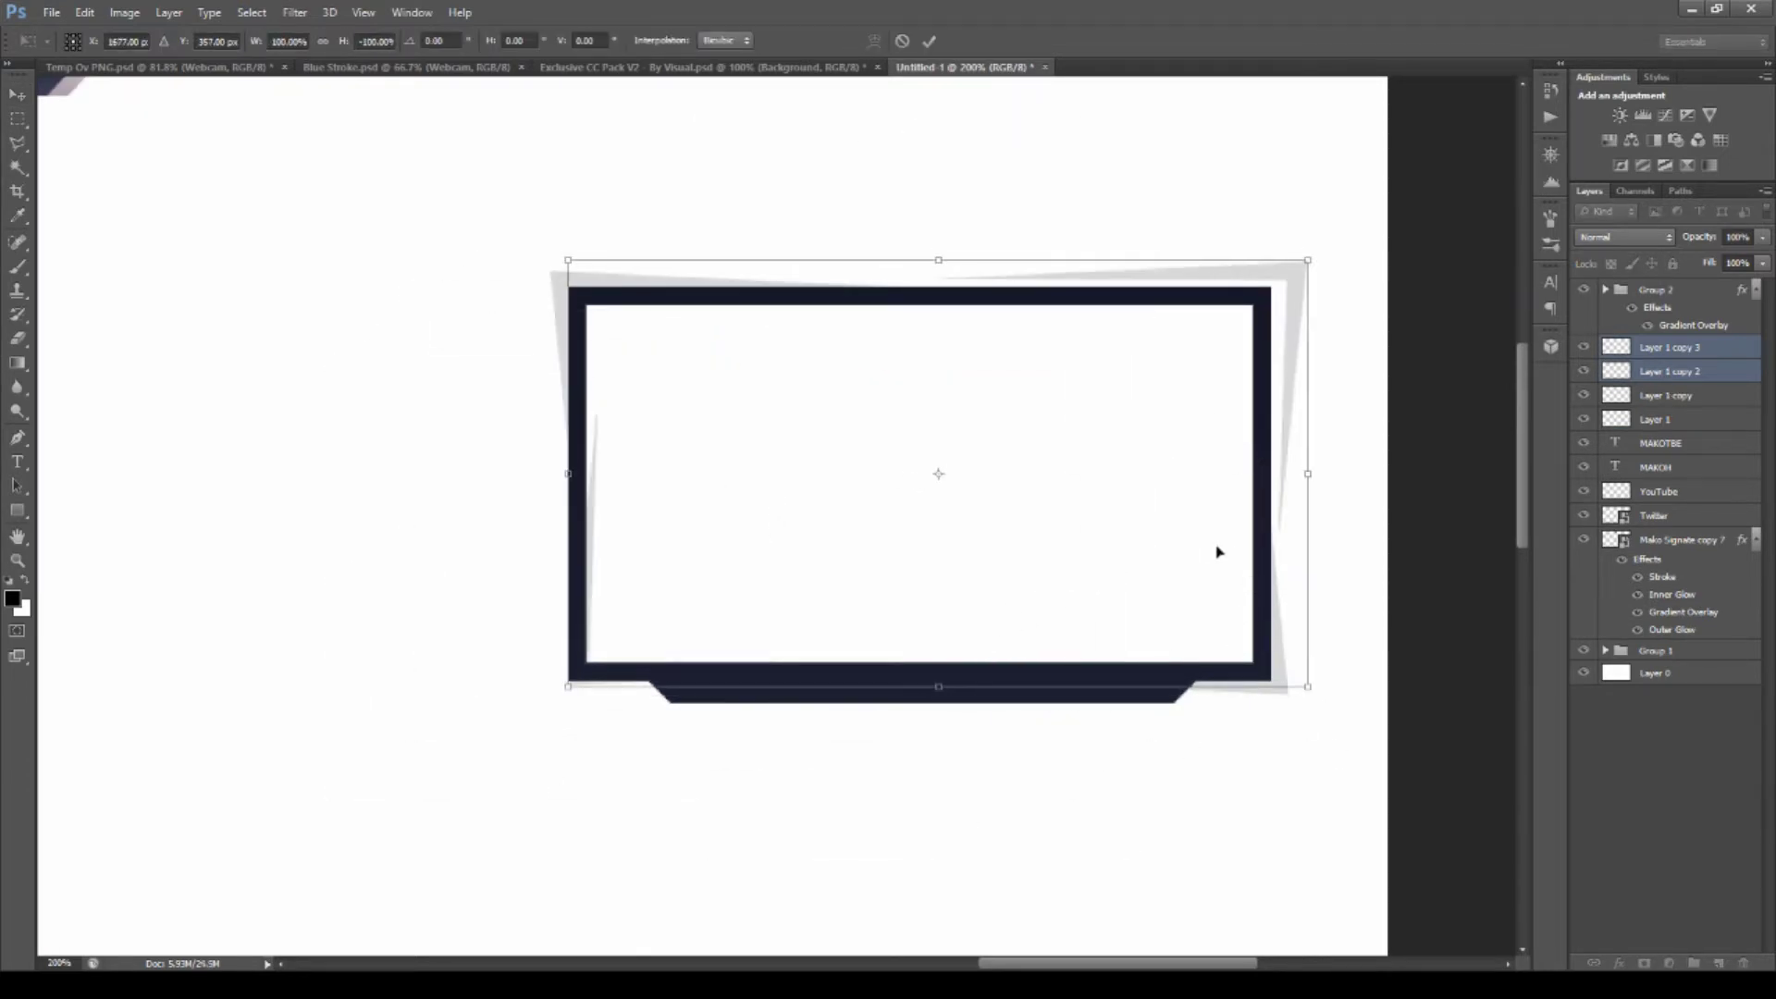
pyautogui.press('Return')
pyautogui.press('l')
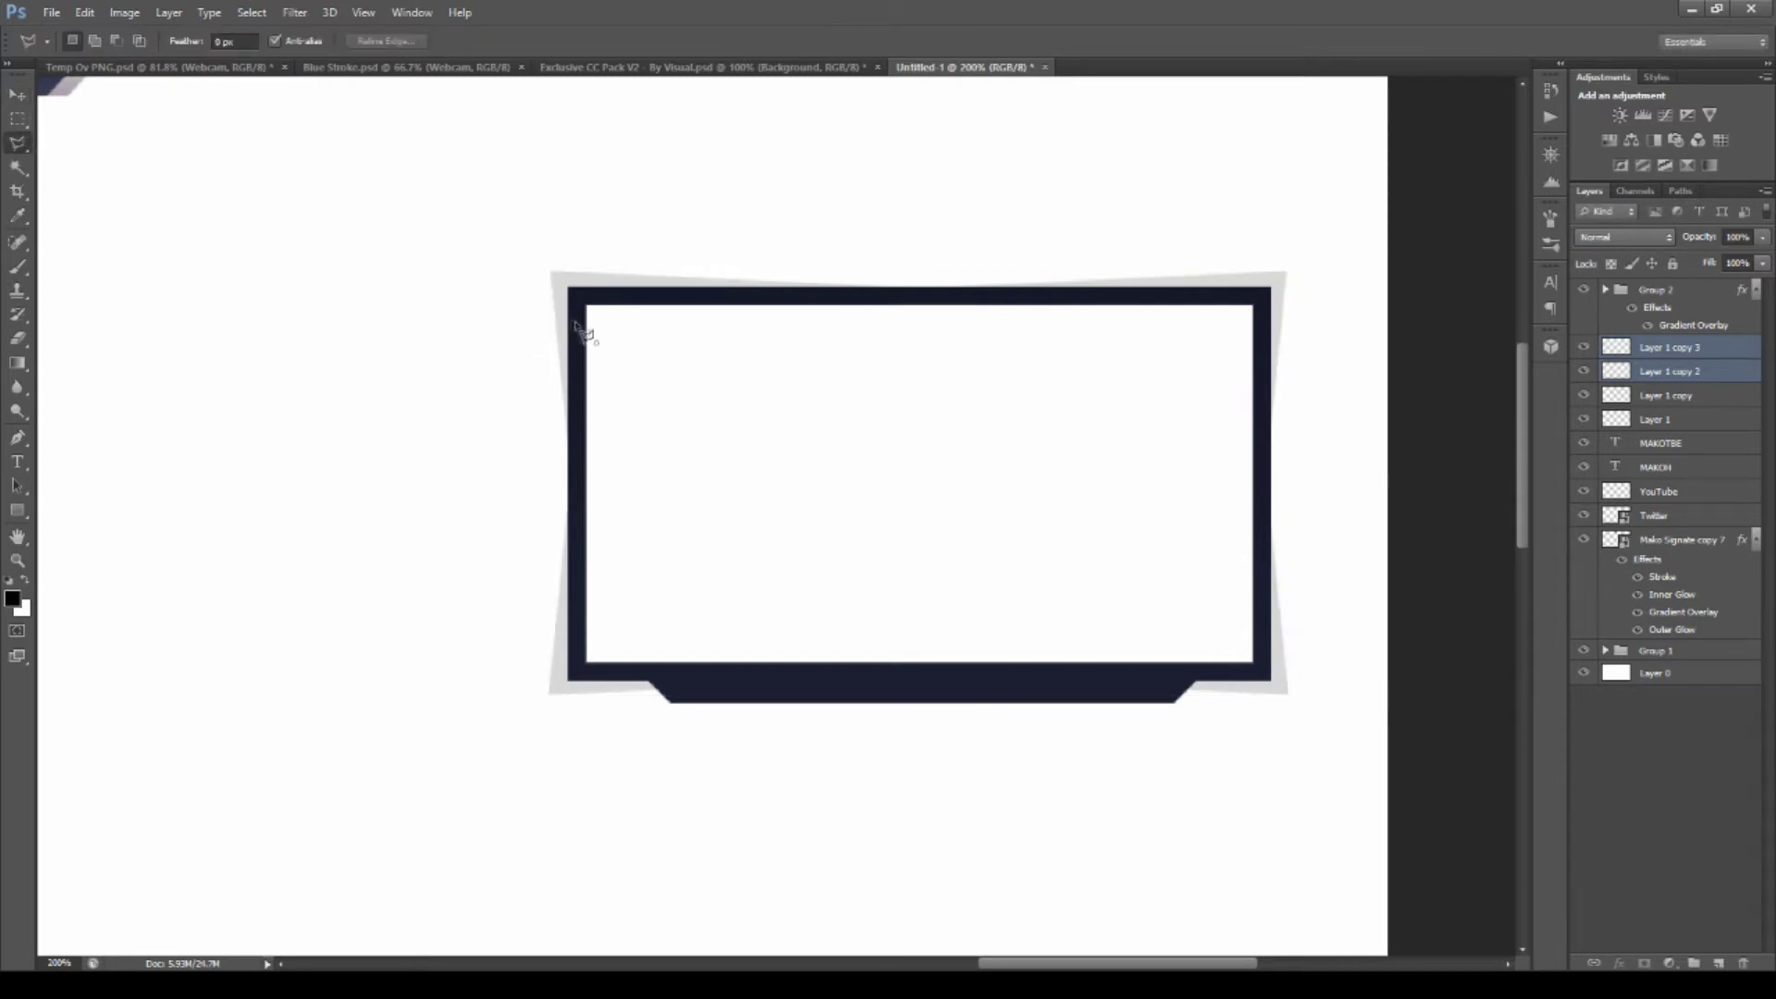
# Select the webcam frame's left grey edge with a polygonal lasso.
pyautogui.click(556, 326)
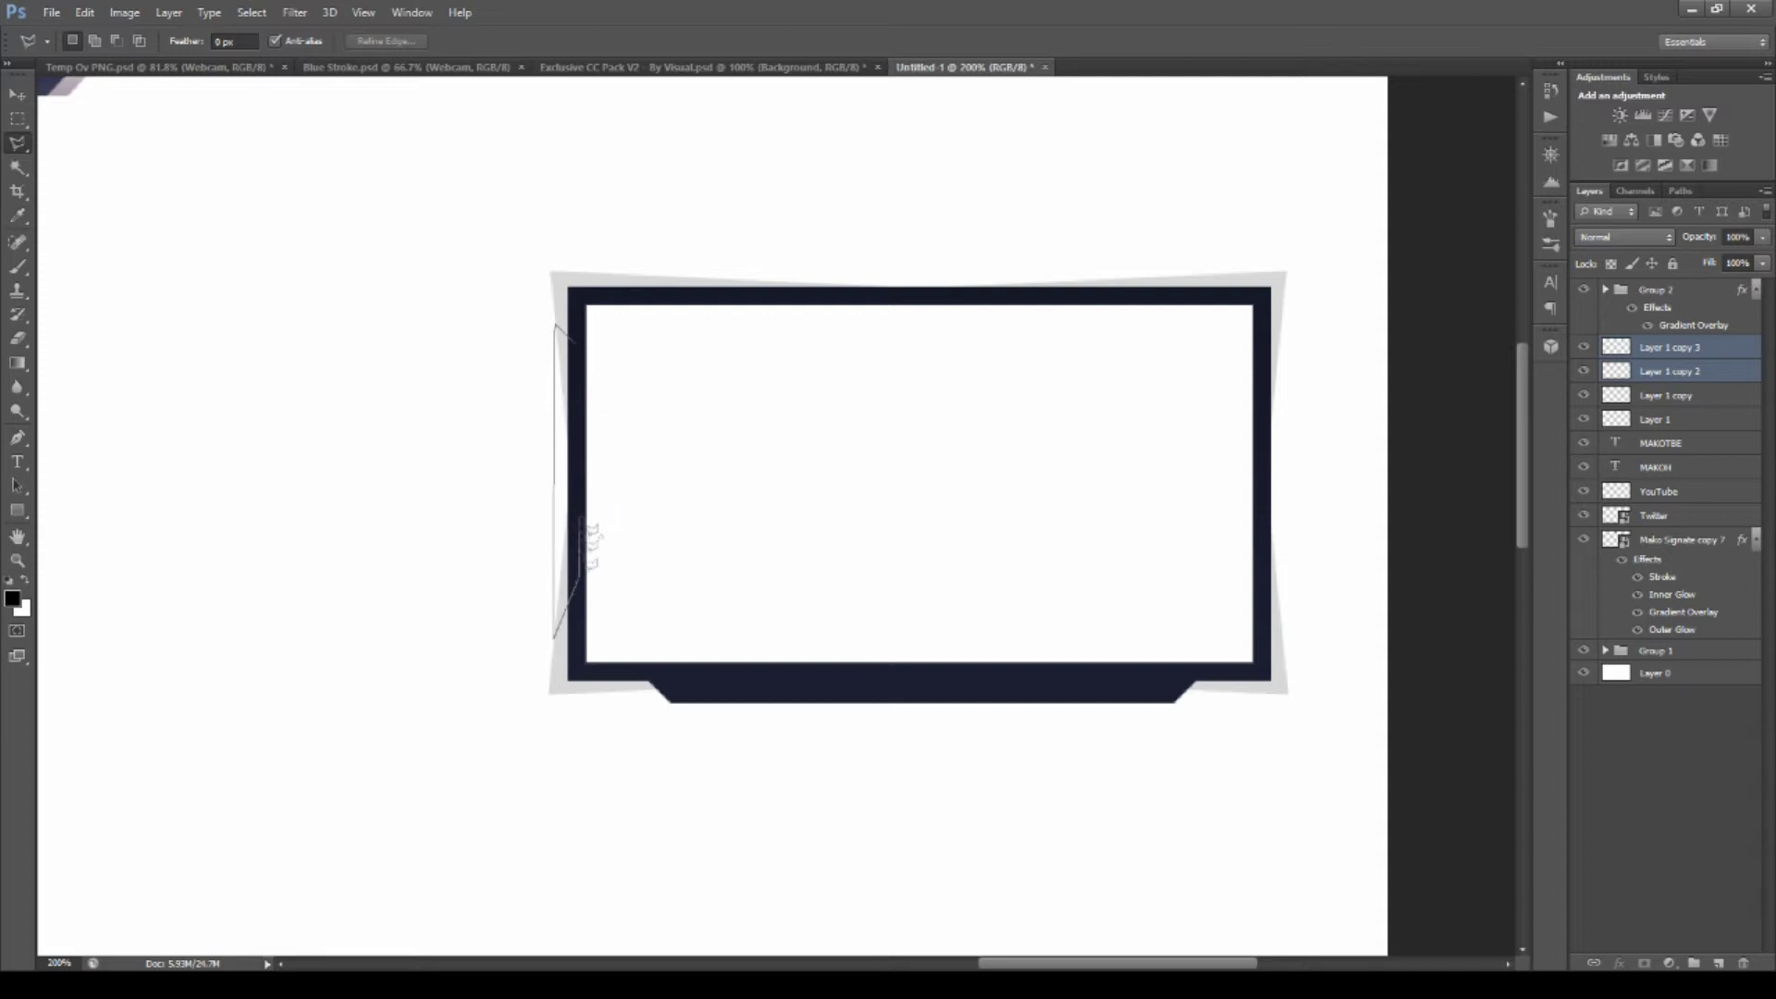
pyautogui.press('Escape')
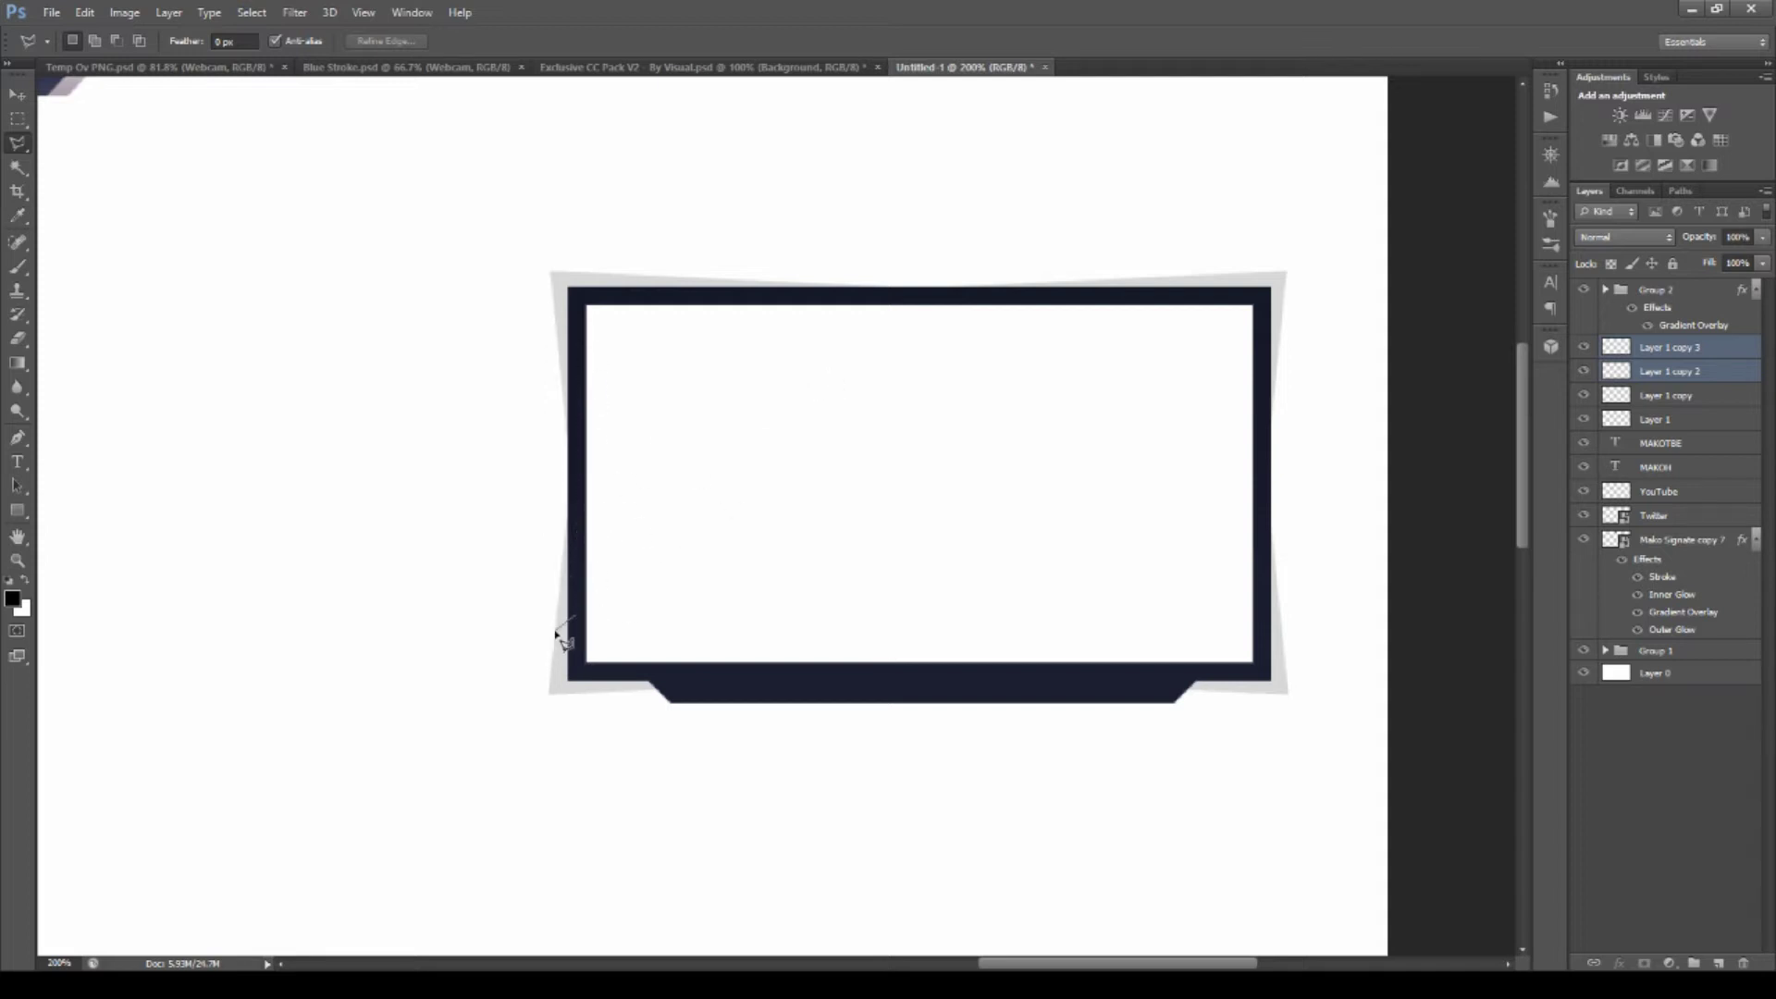
pyautogui.click(556, 631)
pyautogui.click(577, 338)
pyautogui.doubleClick(576, 612)
# Make the left edge strip on a new layer, hide the white Layer 0, and duplicate the strip.
pyautogui.hotkey('ctrl', 'shift', 'alt', 'n')
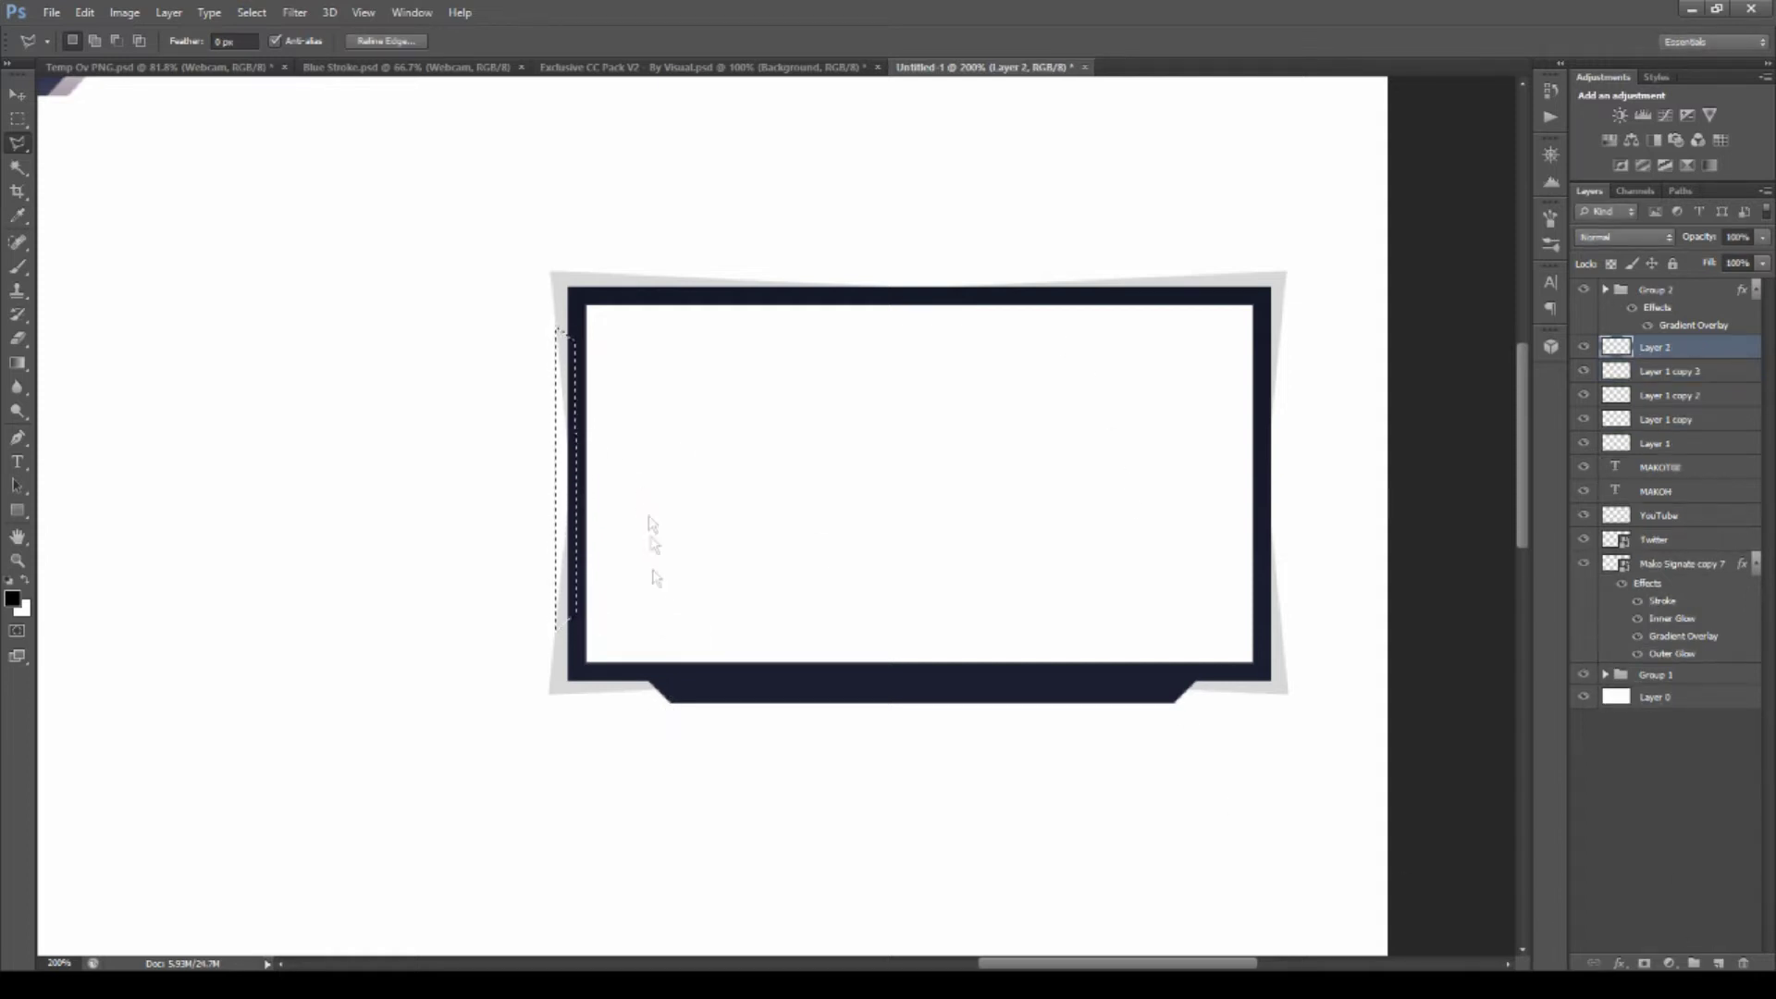
pyautogui.press('i')
pyautogui.hotkey('ctrl', 'd')
pyautogui.press('m')
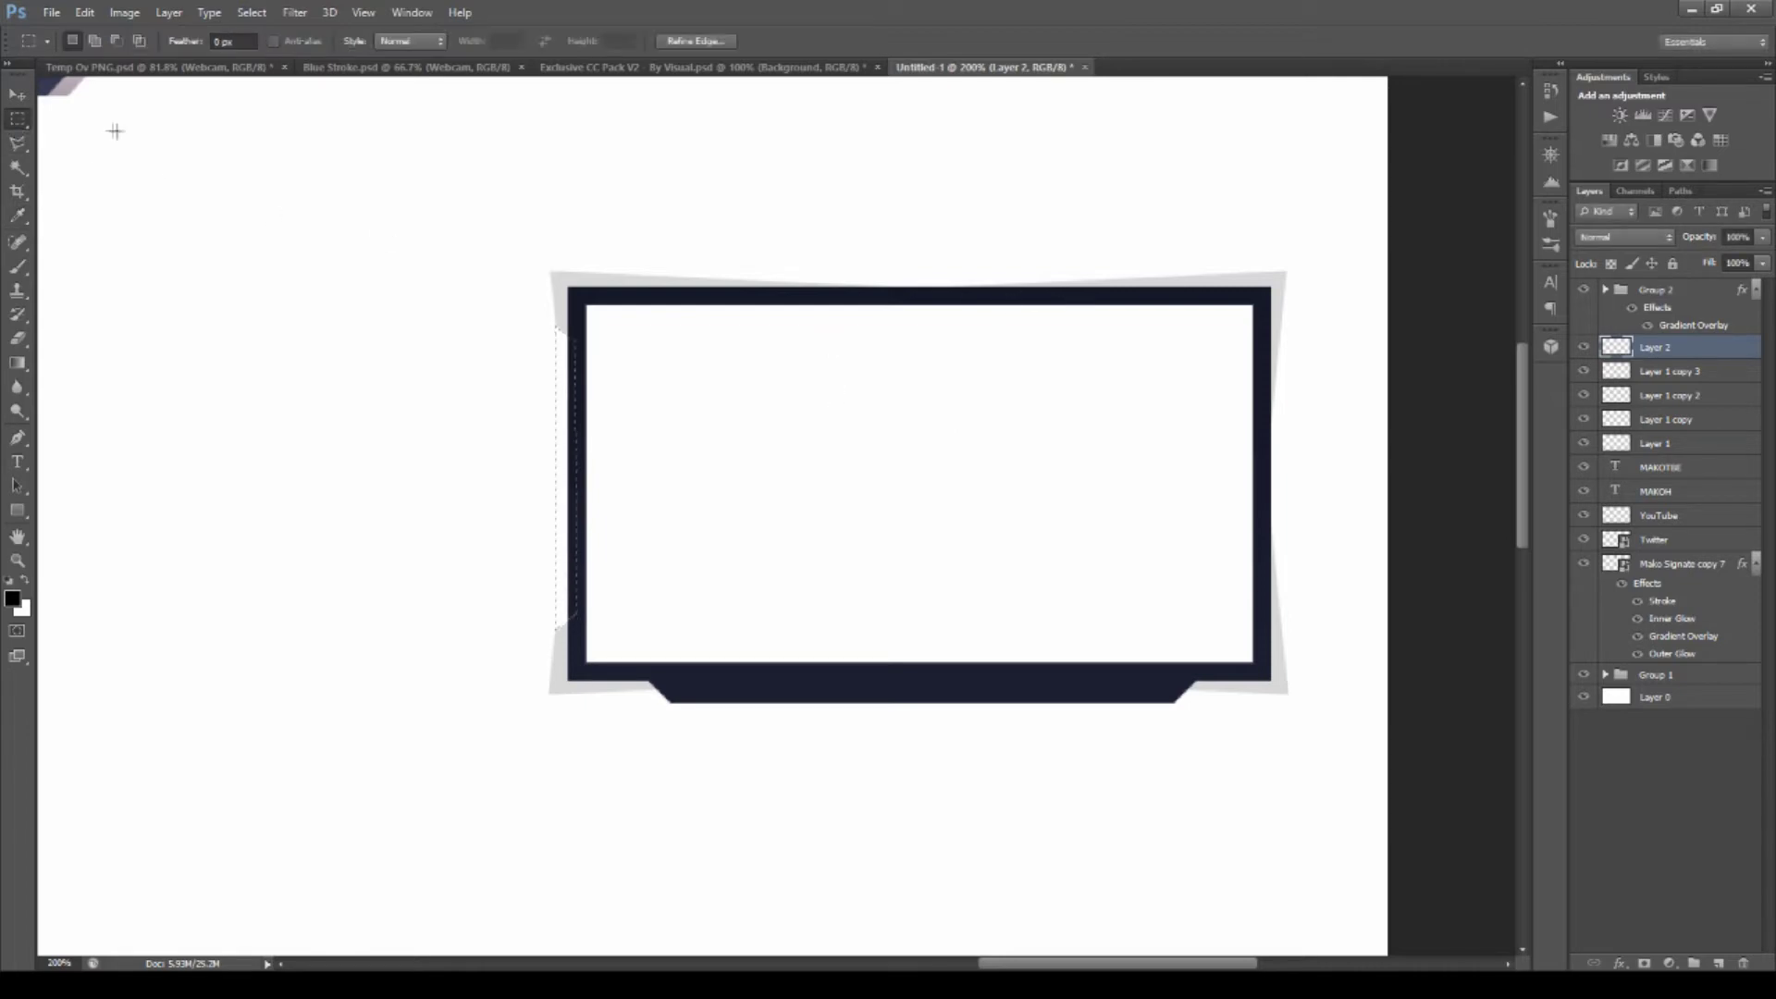
pyautogui.click(1586, 698)
pyautogui.hotkey('ctrl', 'j')
pyautogui.hotkey('ctrl', 't')
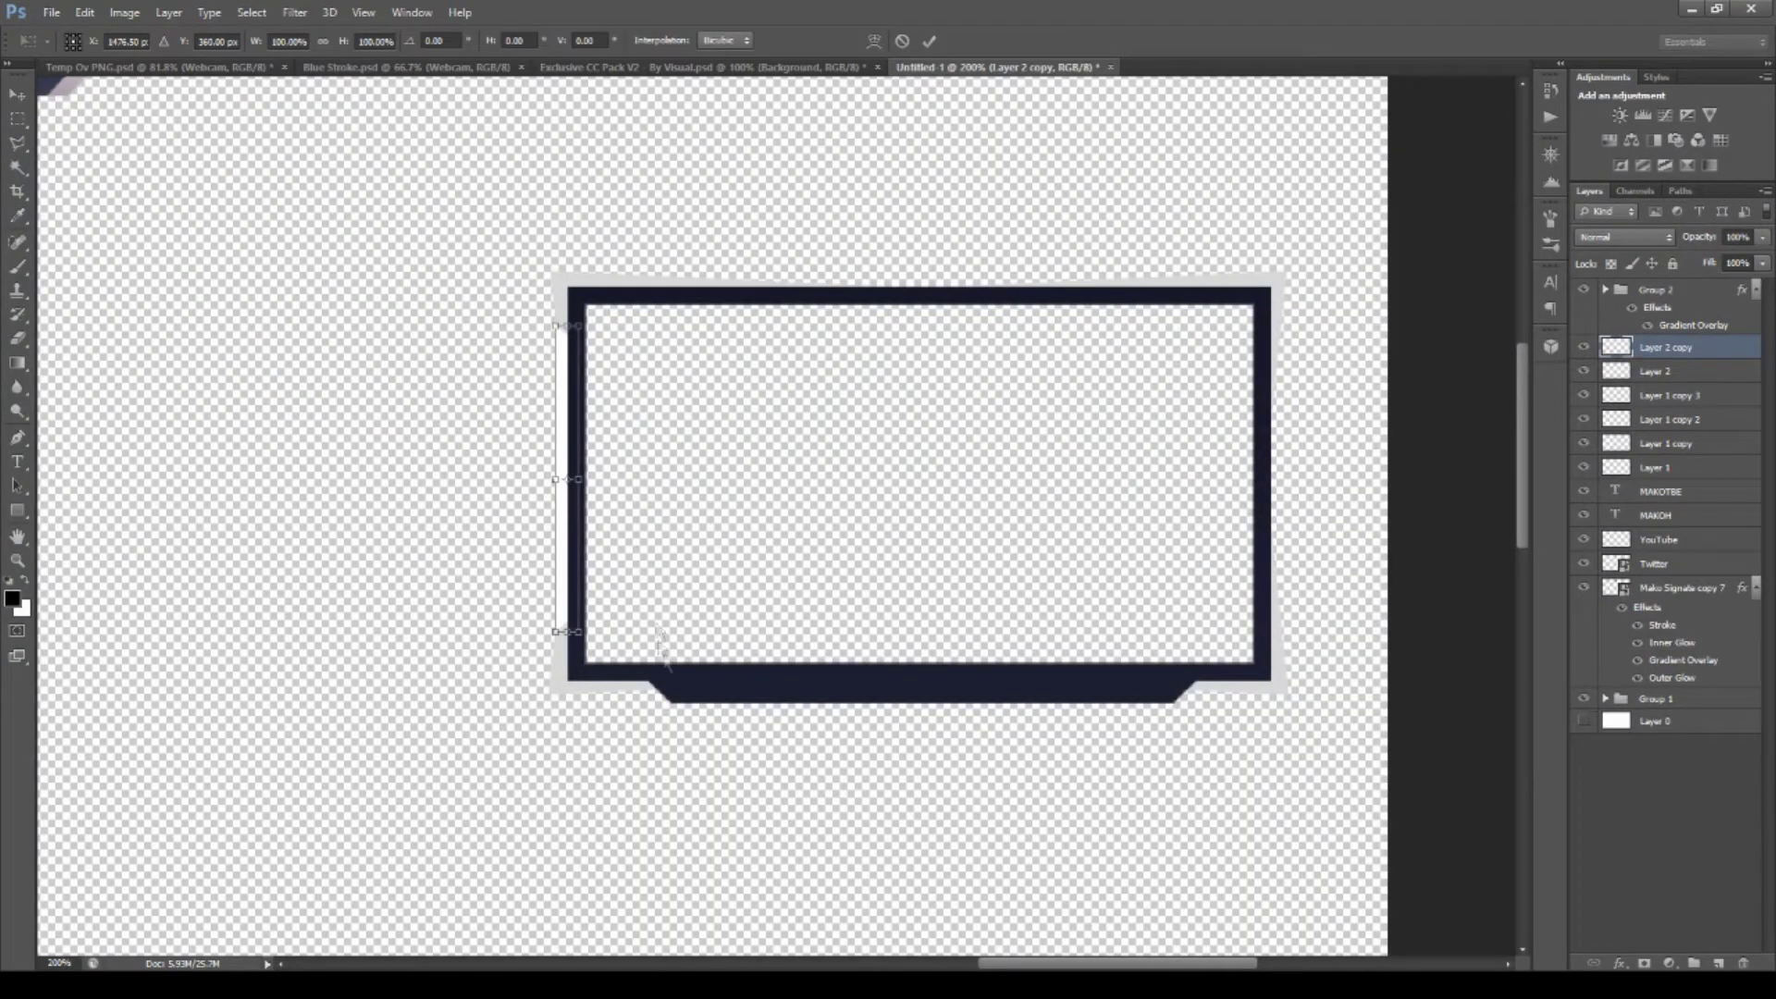
pyautogui.press('Return')
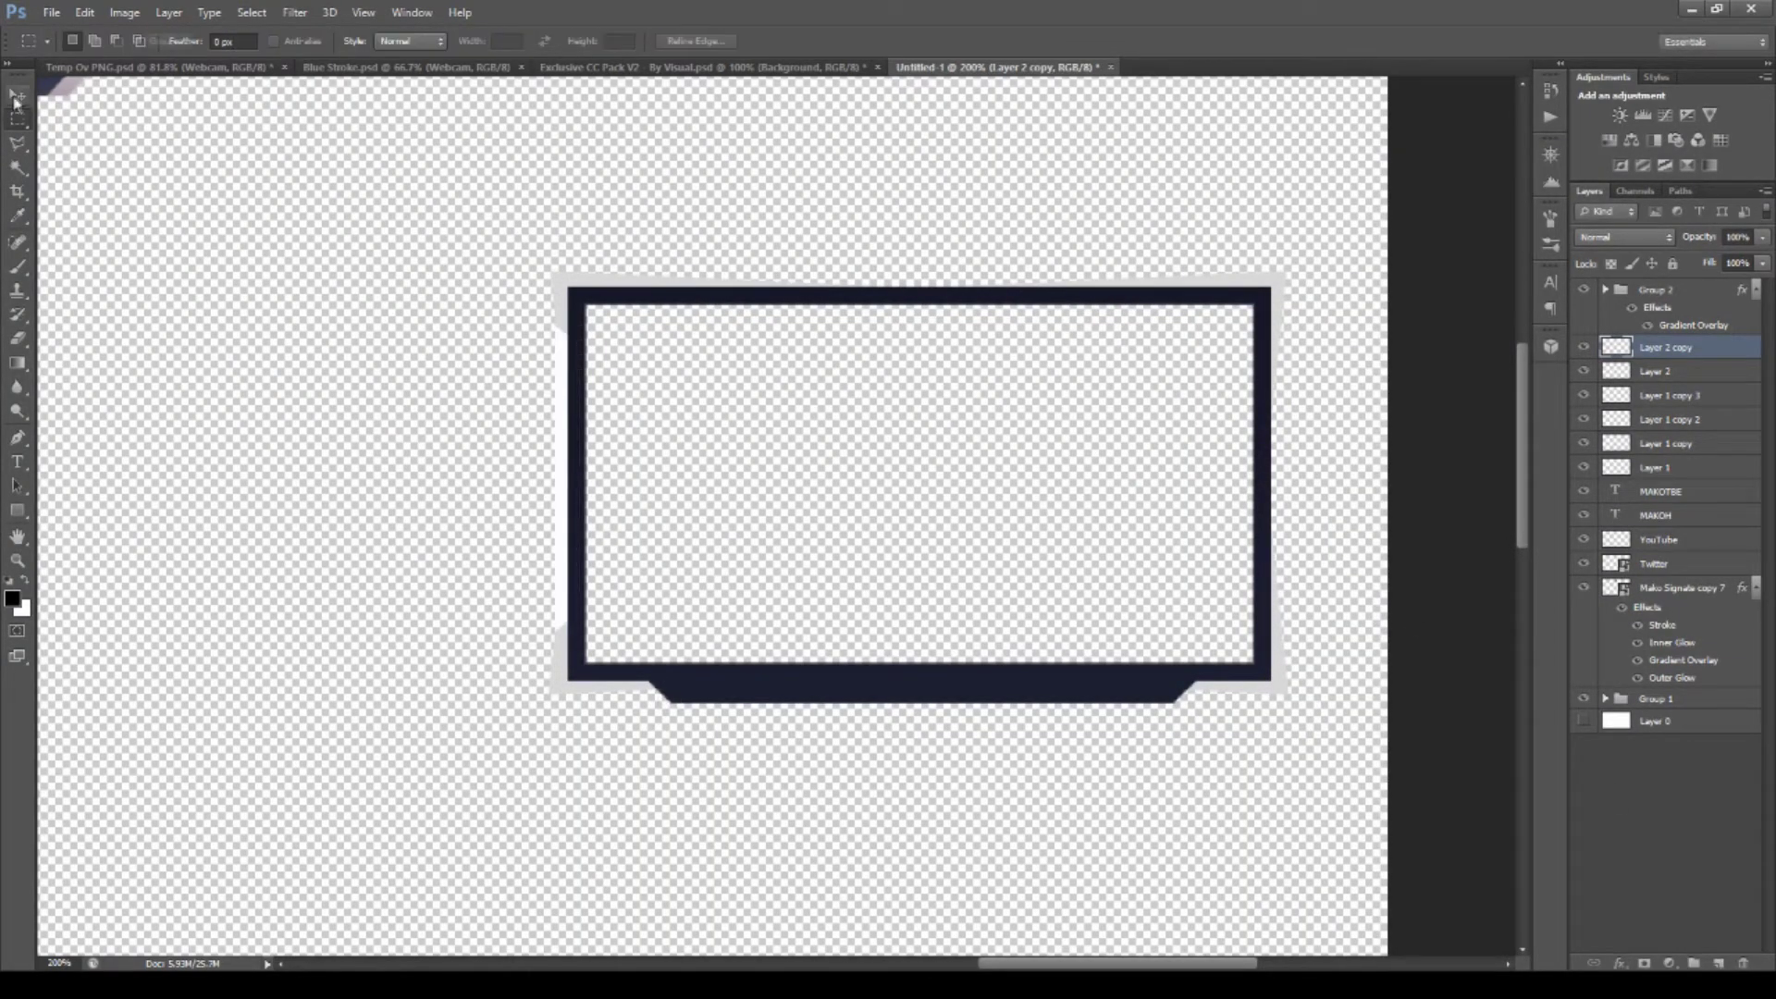
# Shift the strip copy across to the frame's right side and duplicate it.
pyautogui.click(16, 101)
pyautogui.hotkey('shift', 'Right')
pyautogui.hotkey('shift', 'Right')
pyautogui.hotkey('shift', 'Right')
pyautogui.hotkey('shift', 'Right')
pyautogui.hotkey('shift', 'Right')
pyautogui.hotkey('shift', 'Right')
pyautogui.hotkey('shift', 'Right')
pyautogui.hotkey('shift', 'Right')
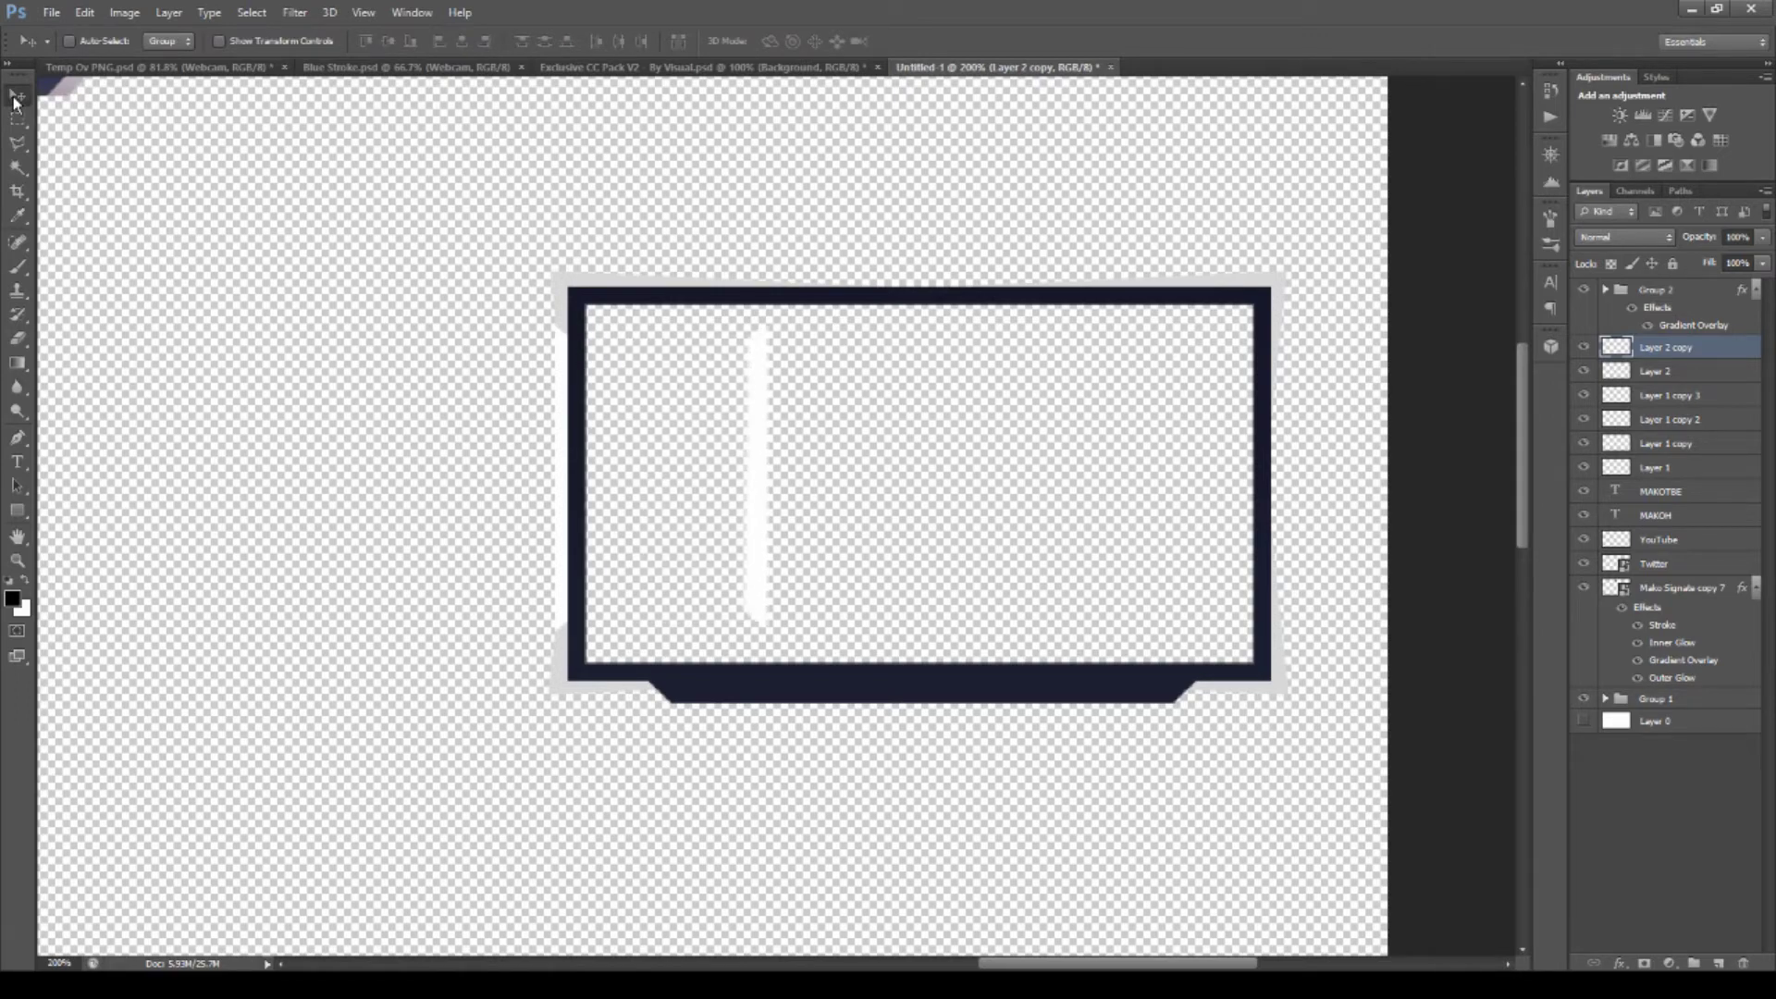
pyautogui.hotkey('shift', 'Right')
pyautogui.hotkey('shift', 'Right')
pyautogui.hotkey('shift', 'Right')
pyautogui.hotkey('shift', 'Right')
pyautogui.hotkey('shift', 'Right')
pyautogui.hotkey('shift', 'Right')
pyautogui.hotkey('shift', 'Right')
pyautogui.hotkey('shift', 'Right')
pyautogui.hotkey('shift', 'Right')
pyautogui.hotkey('shift', 'Right')
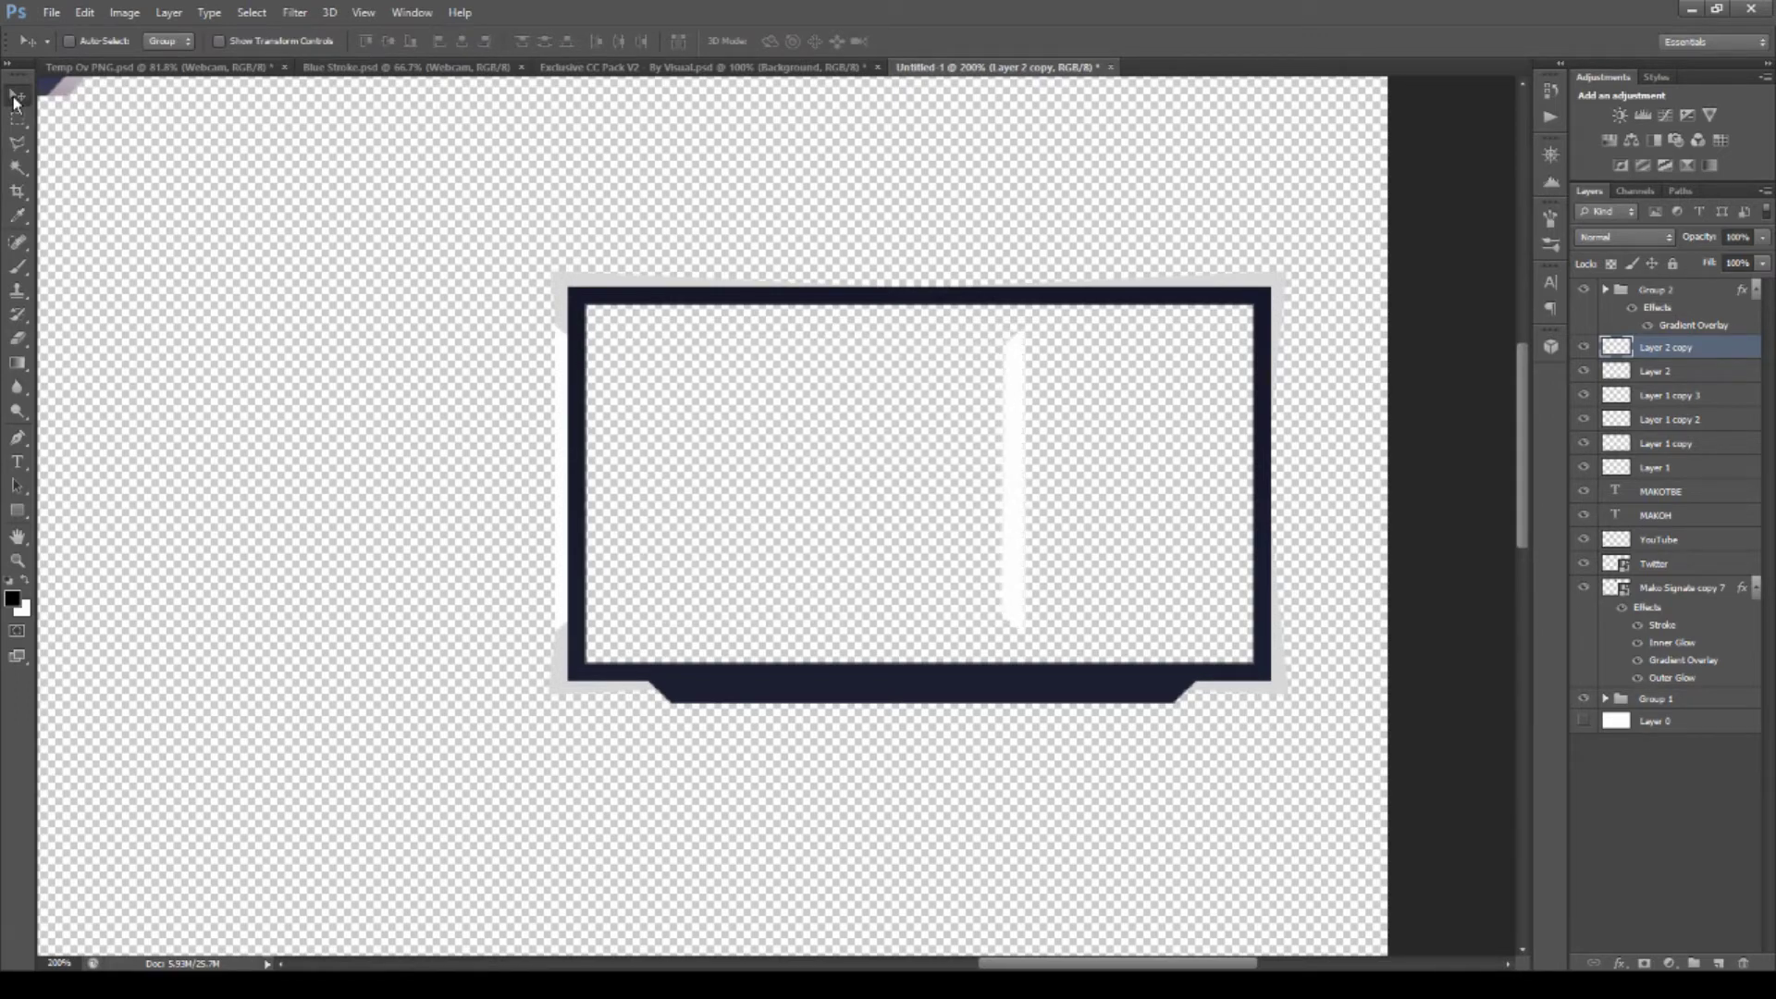
pyautogui.hotkey('shift', 'Right')
pyautogui.hotkey('shift', 'Right')
pyautogui.hotkey('shift', 'Right')
pyautogui.hotkey('shift', 'Right')
pyautogui.hotkey('shift', 'Right')
pyautogui.hotkey('shift', 'Right')
pyautogui.hotkey('shift', 'Right')
pyautogui.hotkey('shift', 'Right')
pyautogui.hotkey('shift', 'Right')
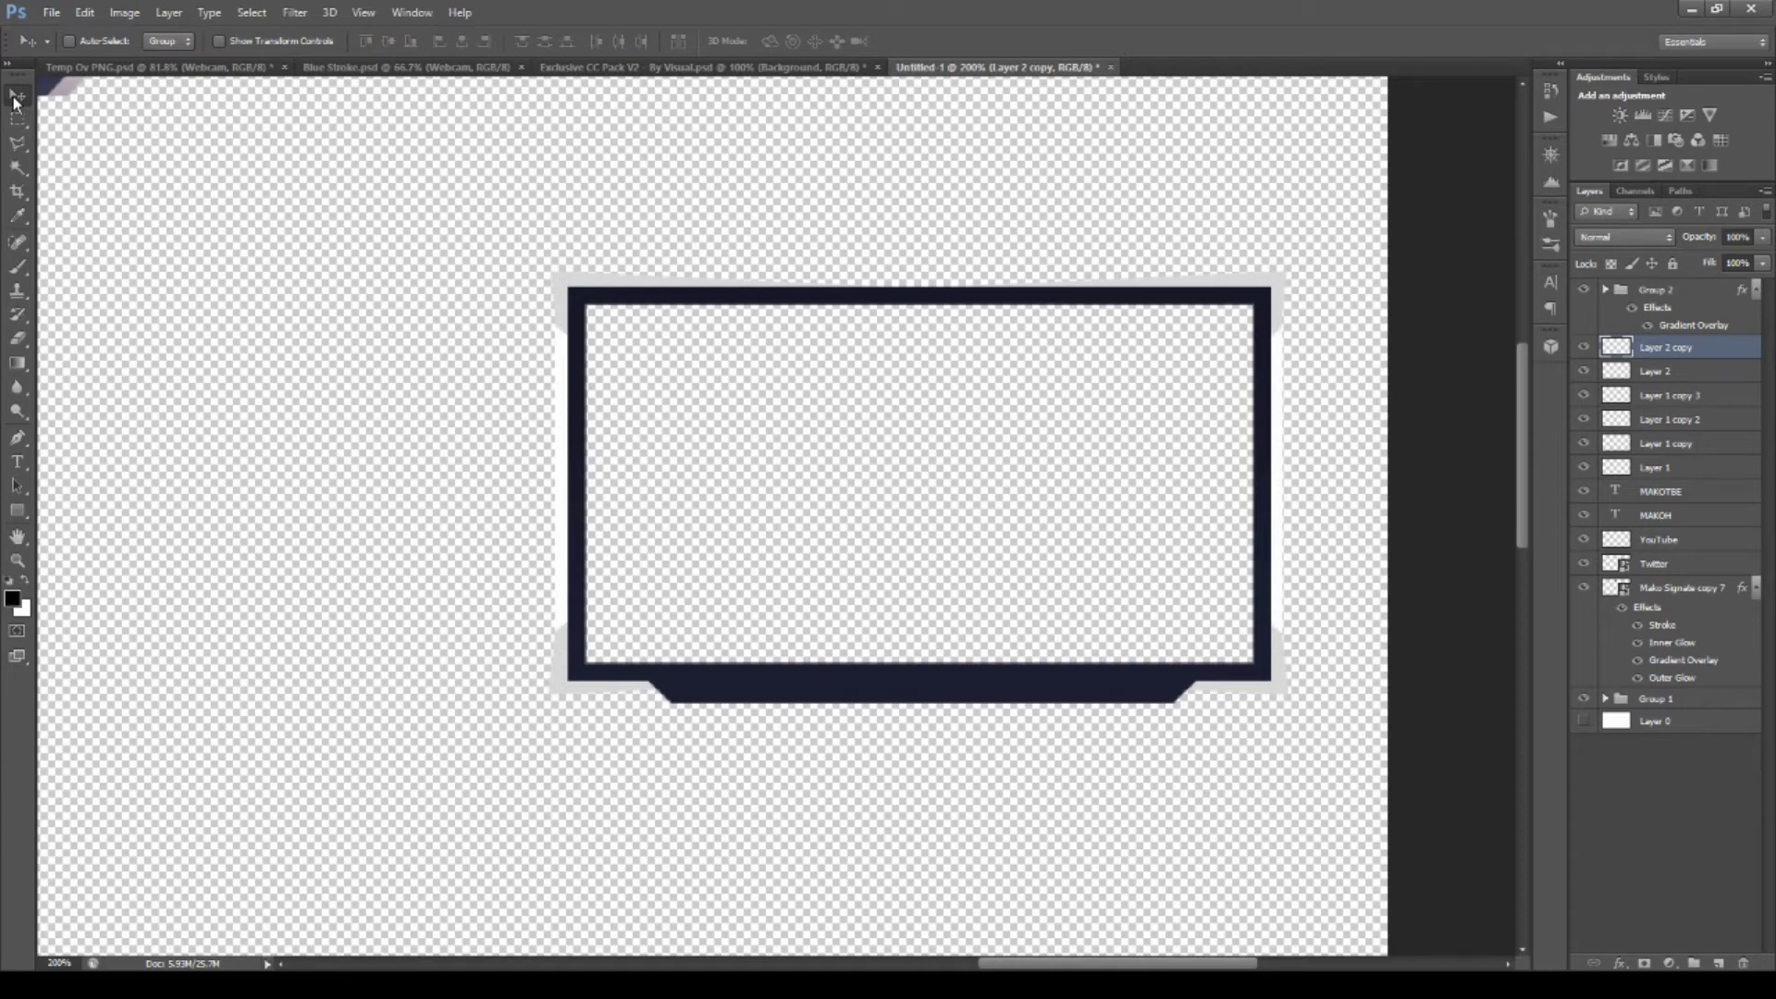
pyautogui.hotkey('ctrl', 'j')
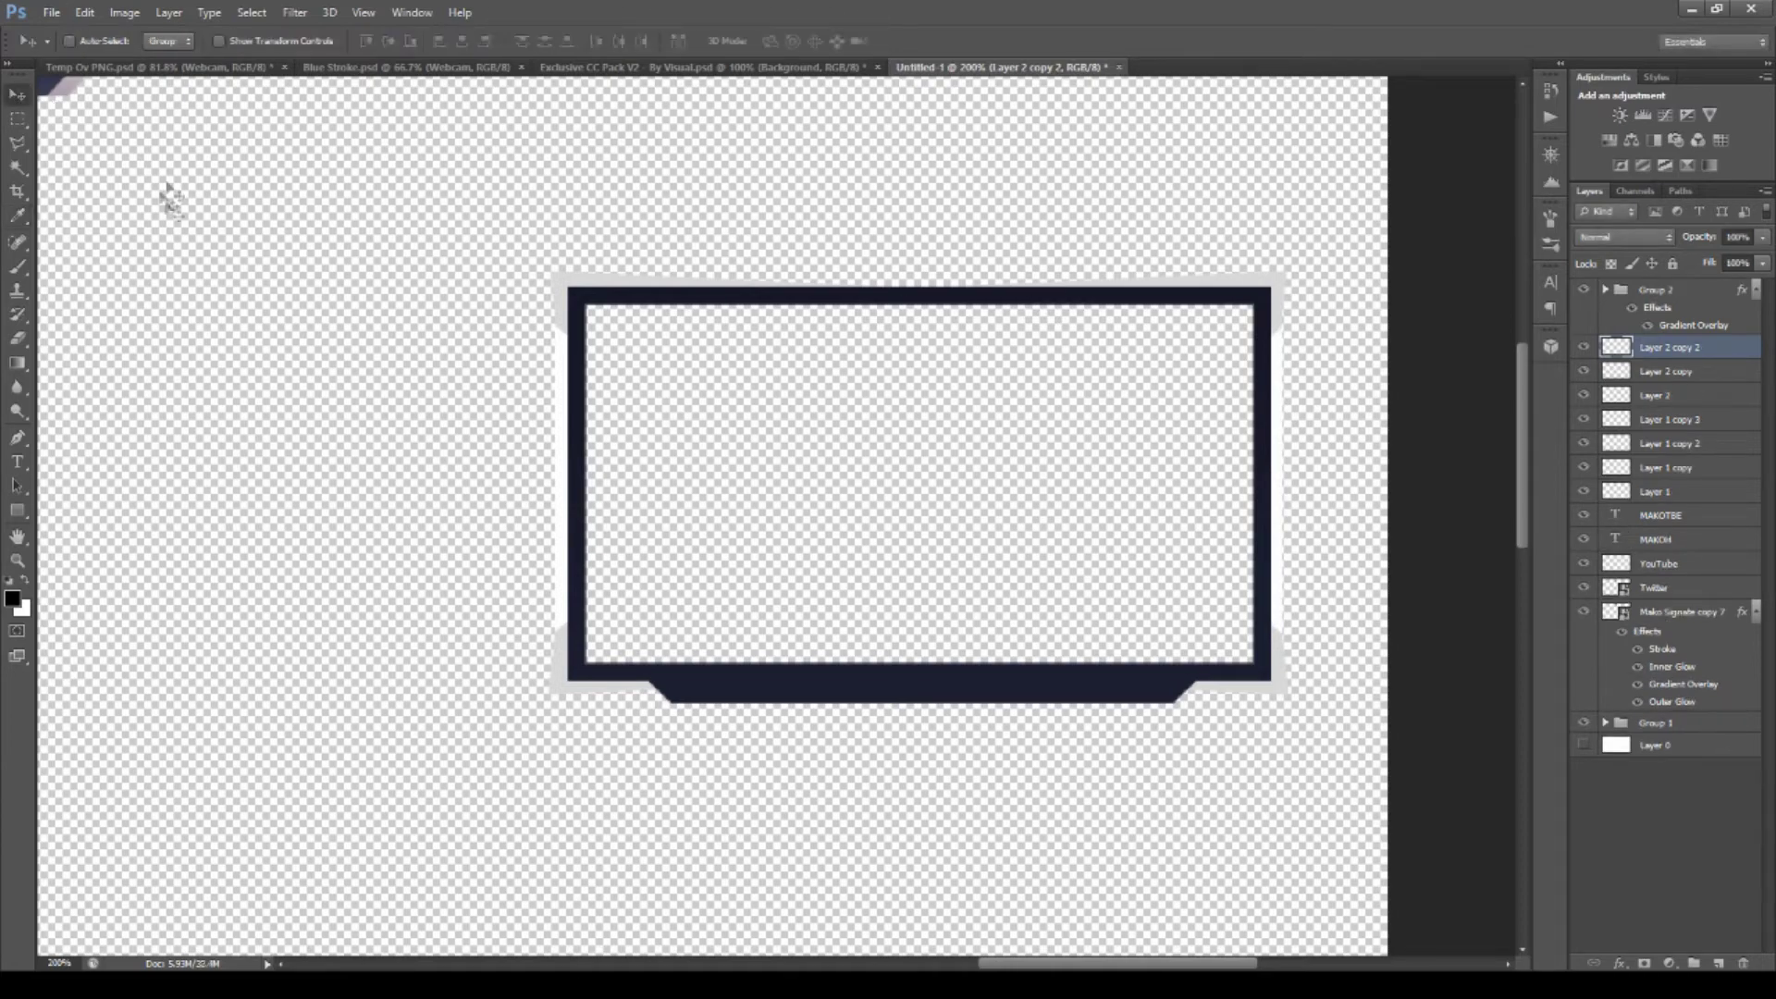
# On a new layer, fill a white strip along the frame's top band.
pyautogui.hotkey('ctrl', 'shift', 'alt', 'n')
pyautogui.press('l')
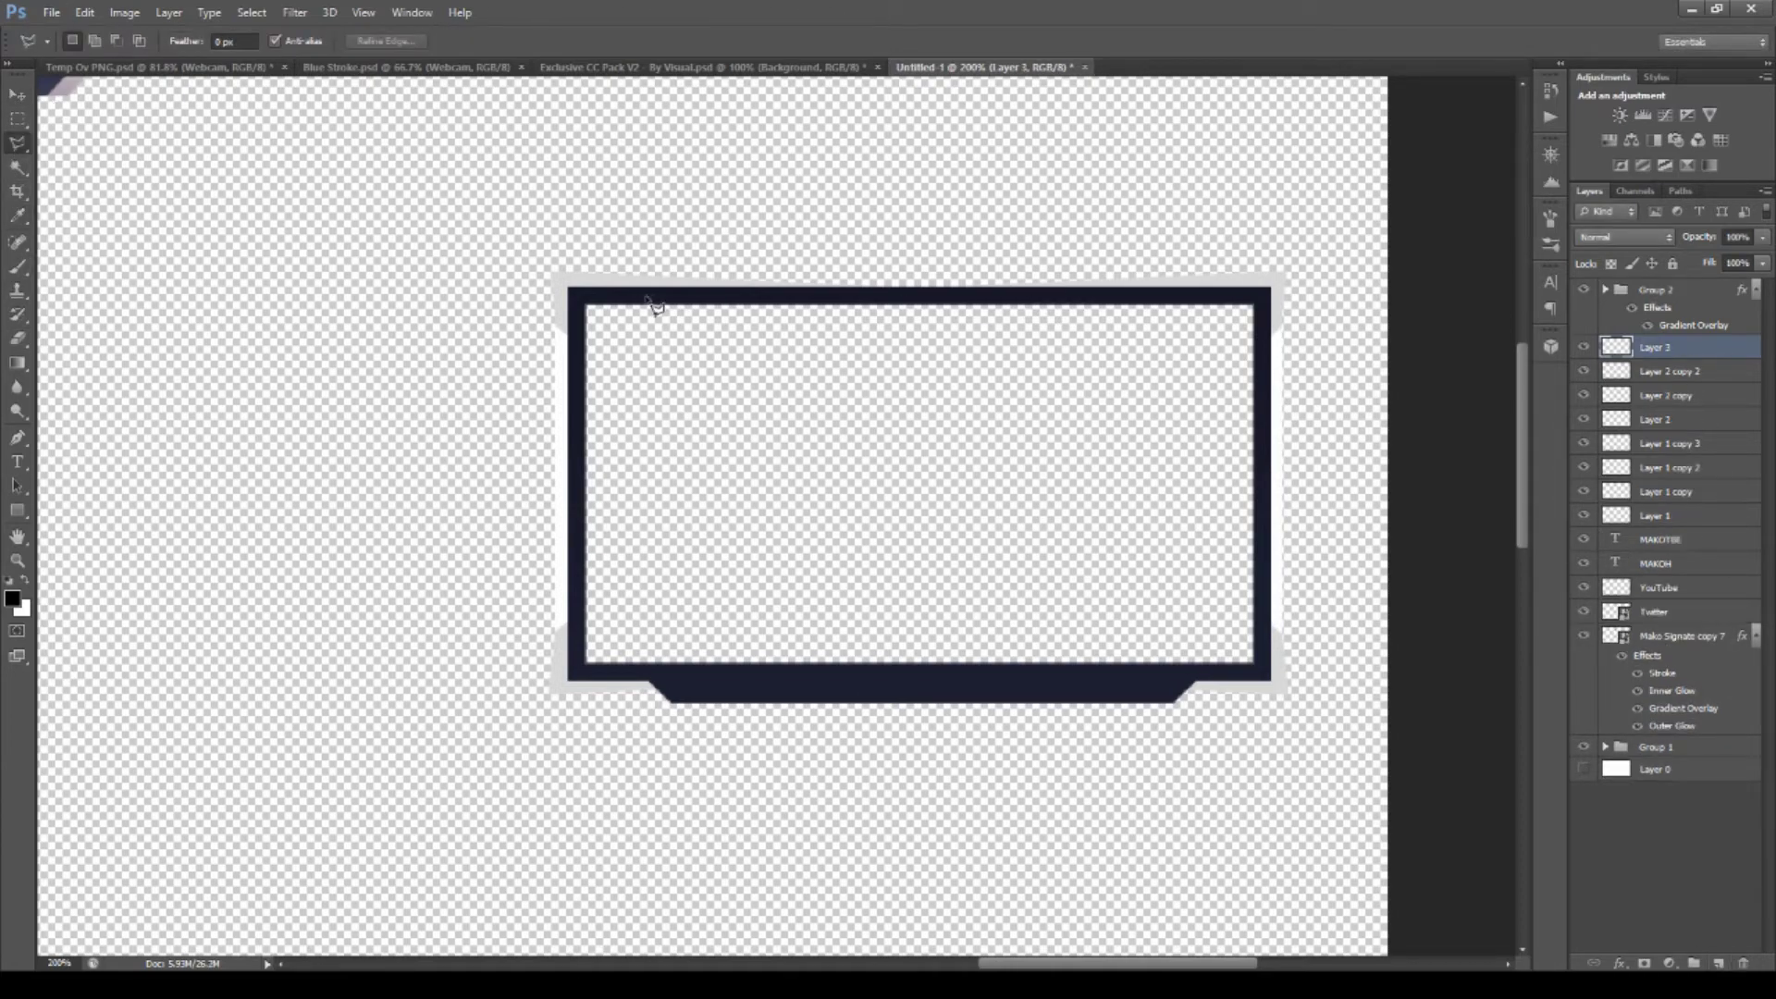
pyautogui.click(633, 278)
pyautogui.click(1189, 296)
pyautogui.doubleClick(641, 294)
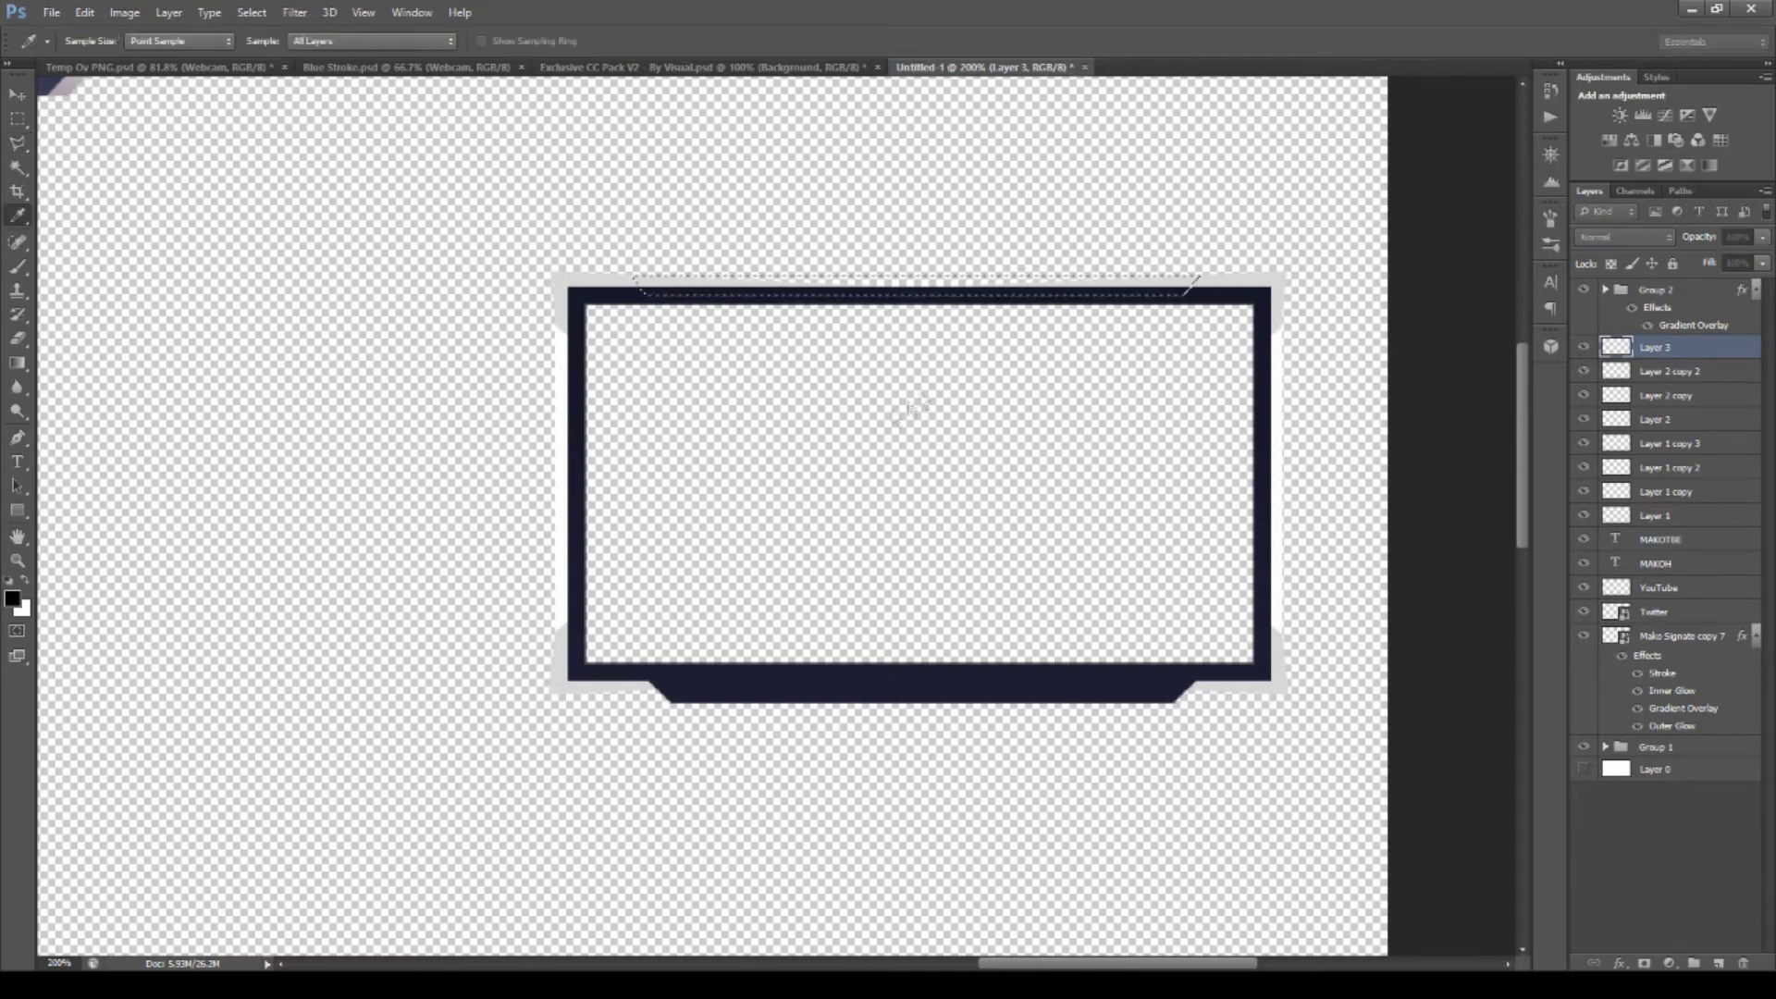
pyautogui.hotkey('ctrl', 'BackSpace')
pyautogui.hotkey('ctrl', 'd')
# Move Rectangle 3 and Rectangle 3 copy above Layer 3 inside Group 2.
pyautogui.click(17, 94)
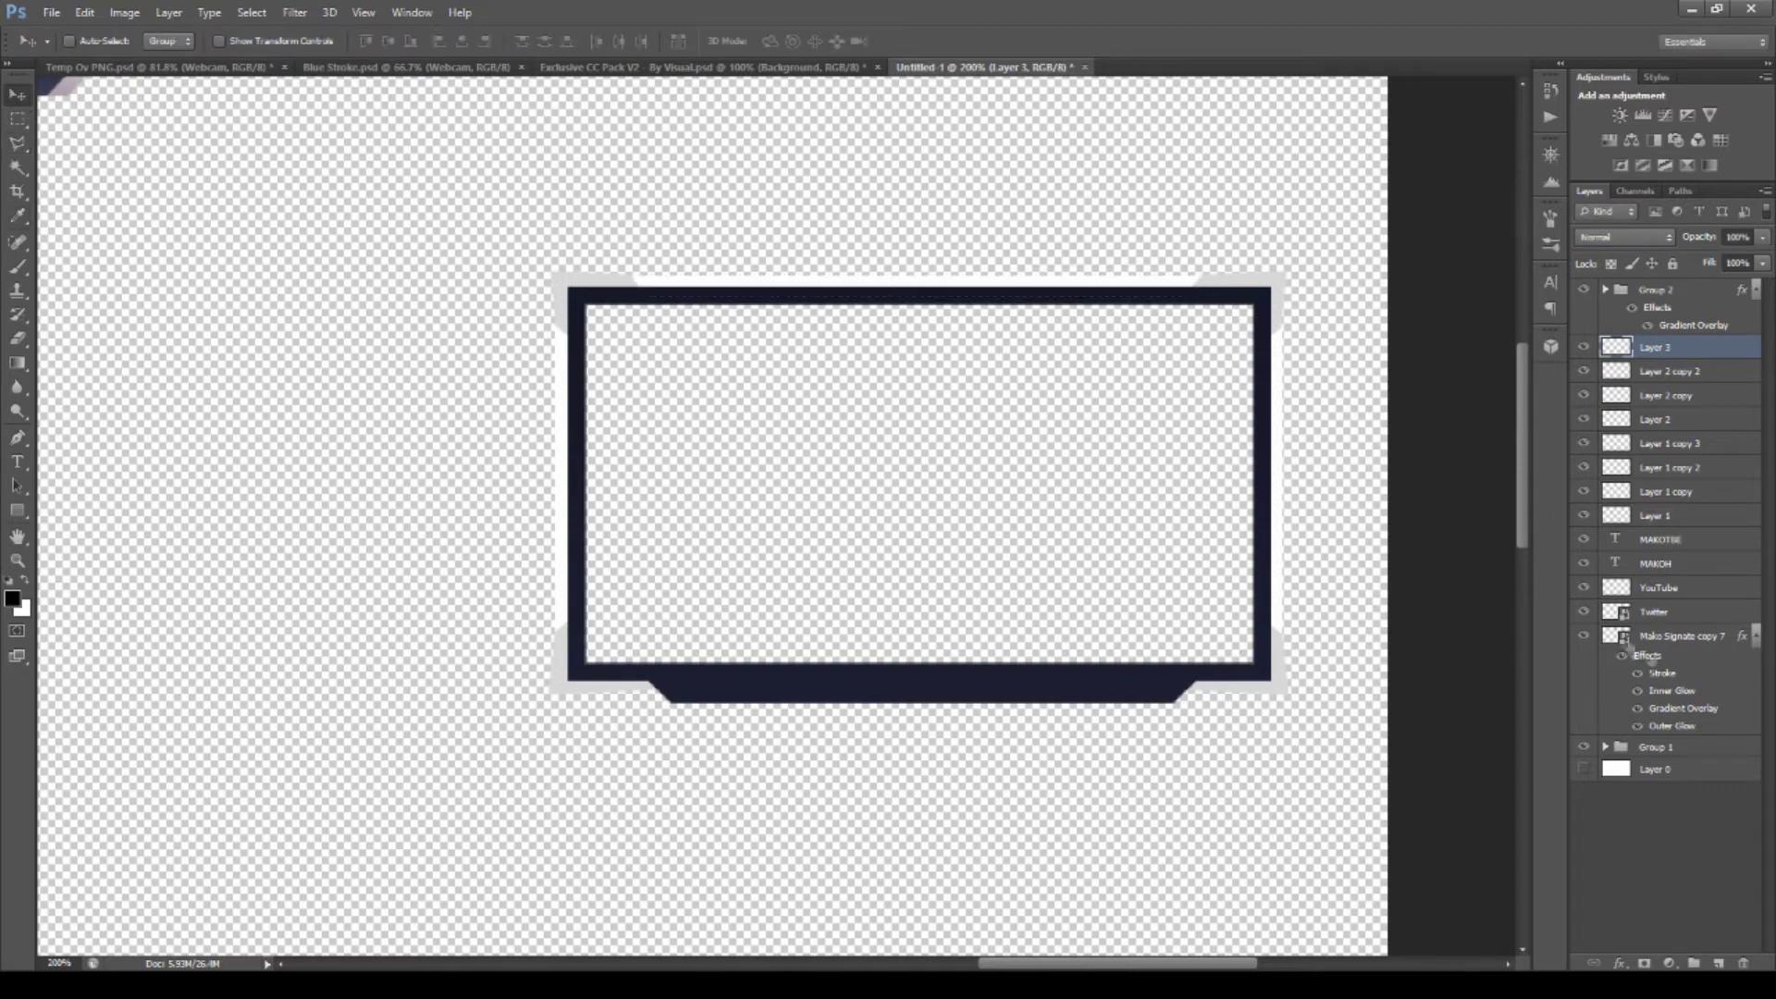
pyautogui.click(1606, 289)
pyautogui.click(1683, 371)
pyautogui.click(1684, 430)
pyautogui.keyDown('shift'); pyautogui.click(1679, 489); pyautogui.keyUp('shift')
pyautogui.moveTo(1678, 489); pyautogui.dragTo(1674, 557)
pyautogui.click(1606, 290)
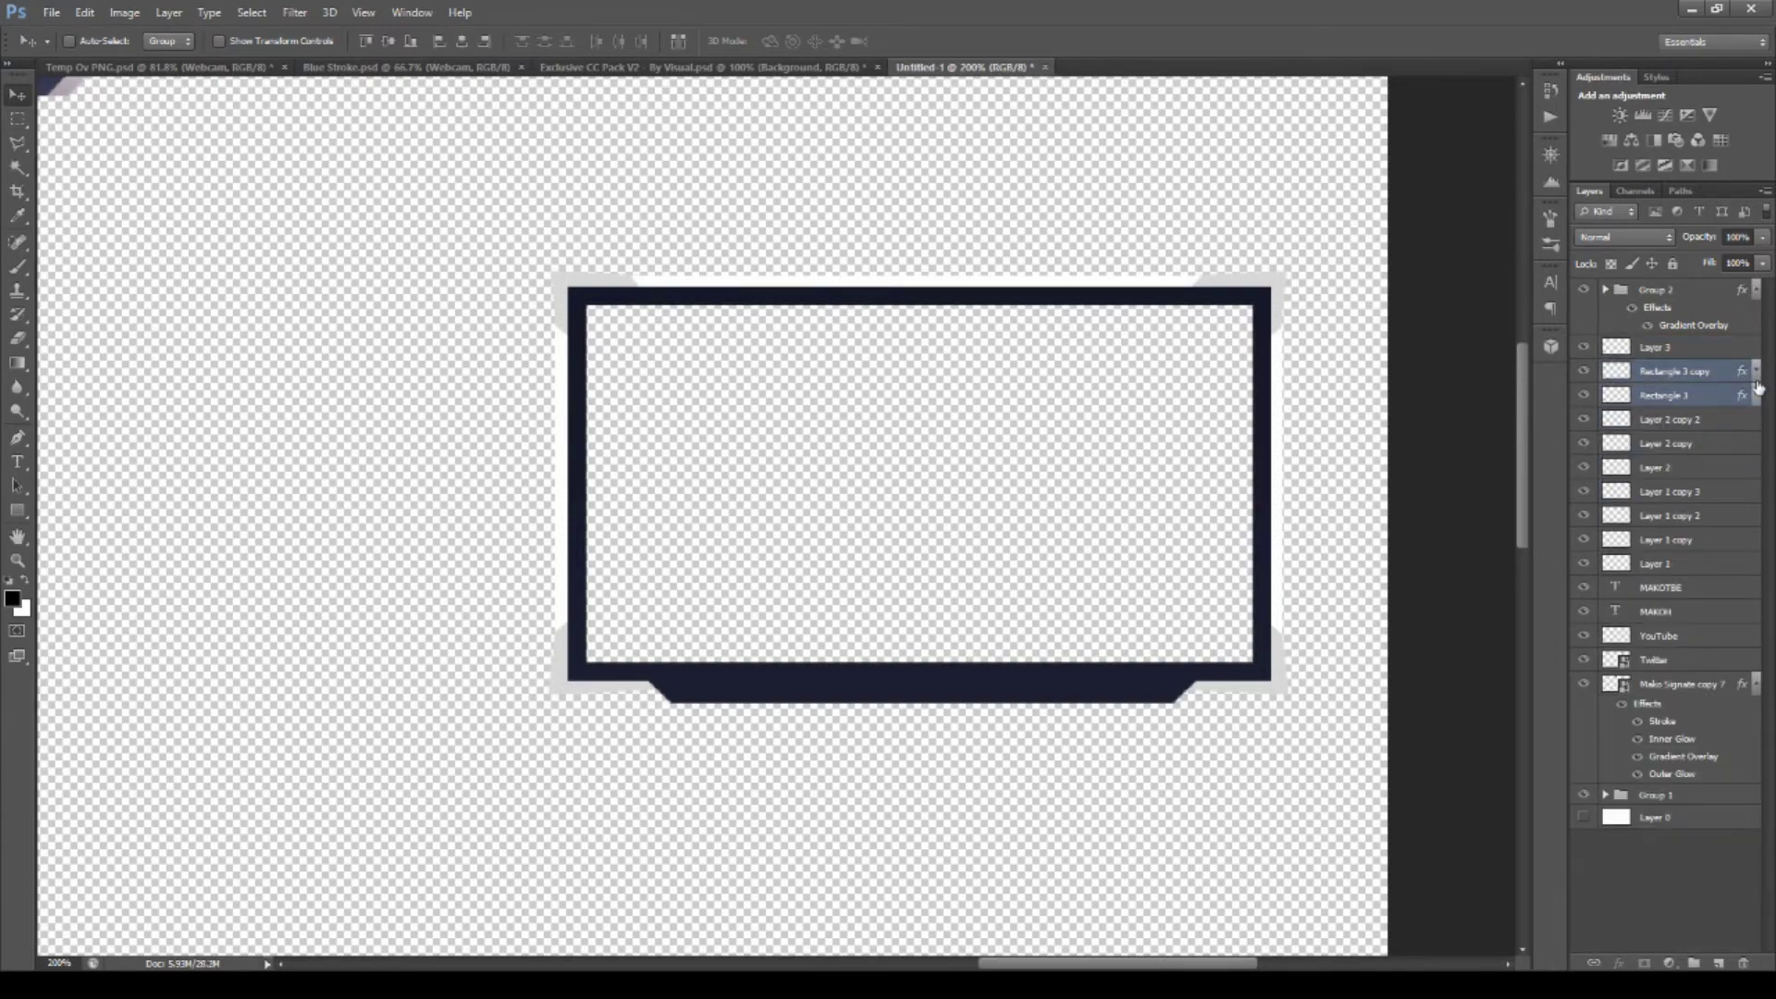
# Try shifting Rectangle 3's edges right, then undo the shift and the reordering.
pyautogui.click(1755, 395)
pyautogui.click(1755, 371)
pyautogui.press('h')
pyautogui.click(1757, 396)
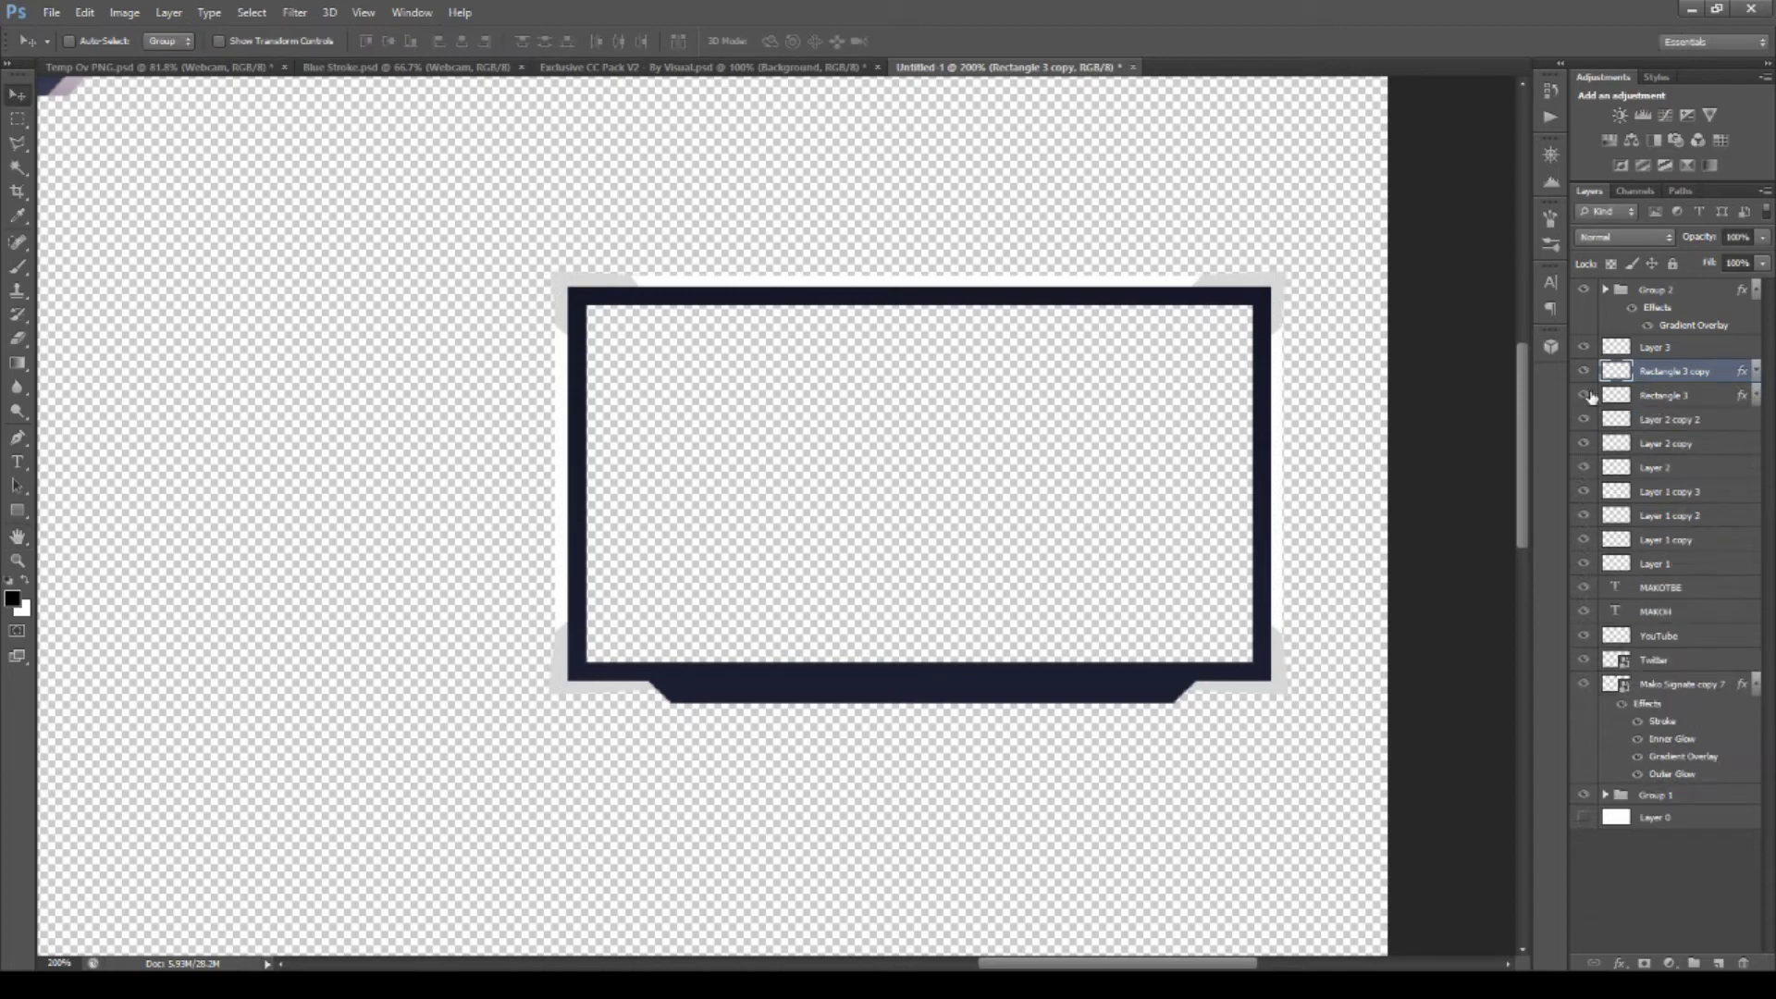
pyautogui.click(1663, 396)
pyautogui.press('Right')
pyautogui.press('Right')
pyautogui.press('Right')
pyautogui.press('Right')
pyautogui.press('Right')
pyautogui.press('Right')
pyautogui.hotkey('ctrl', 'alt', 'z')
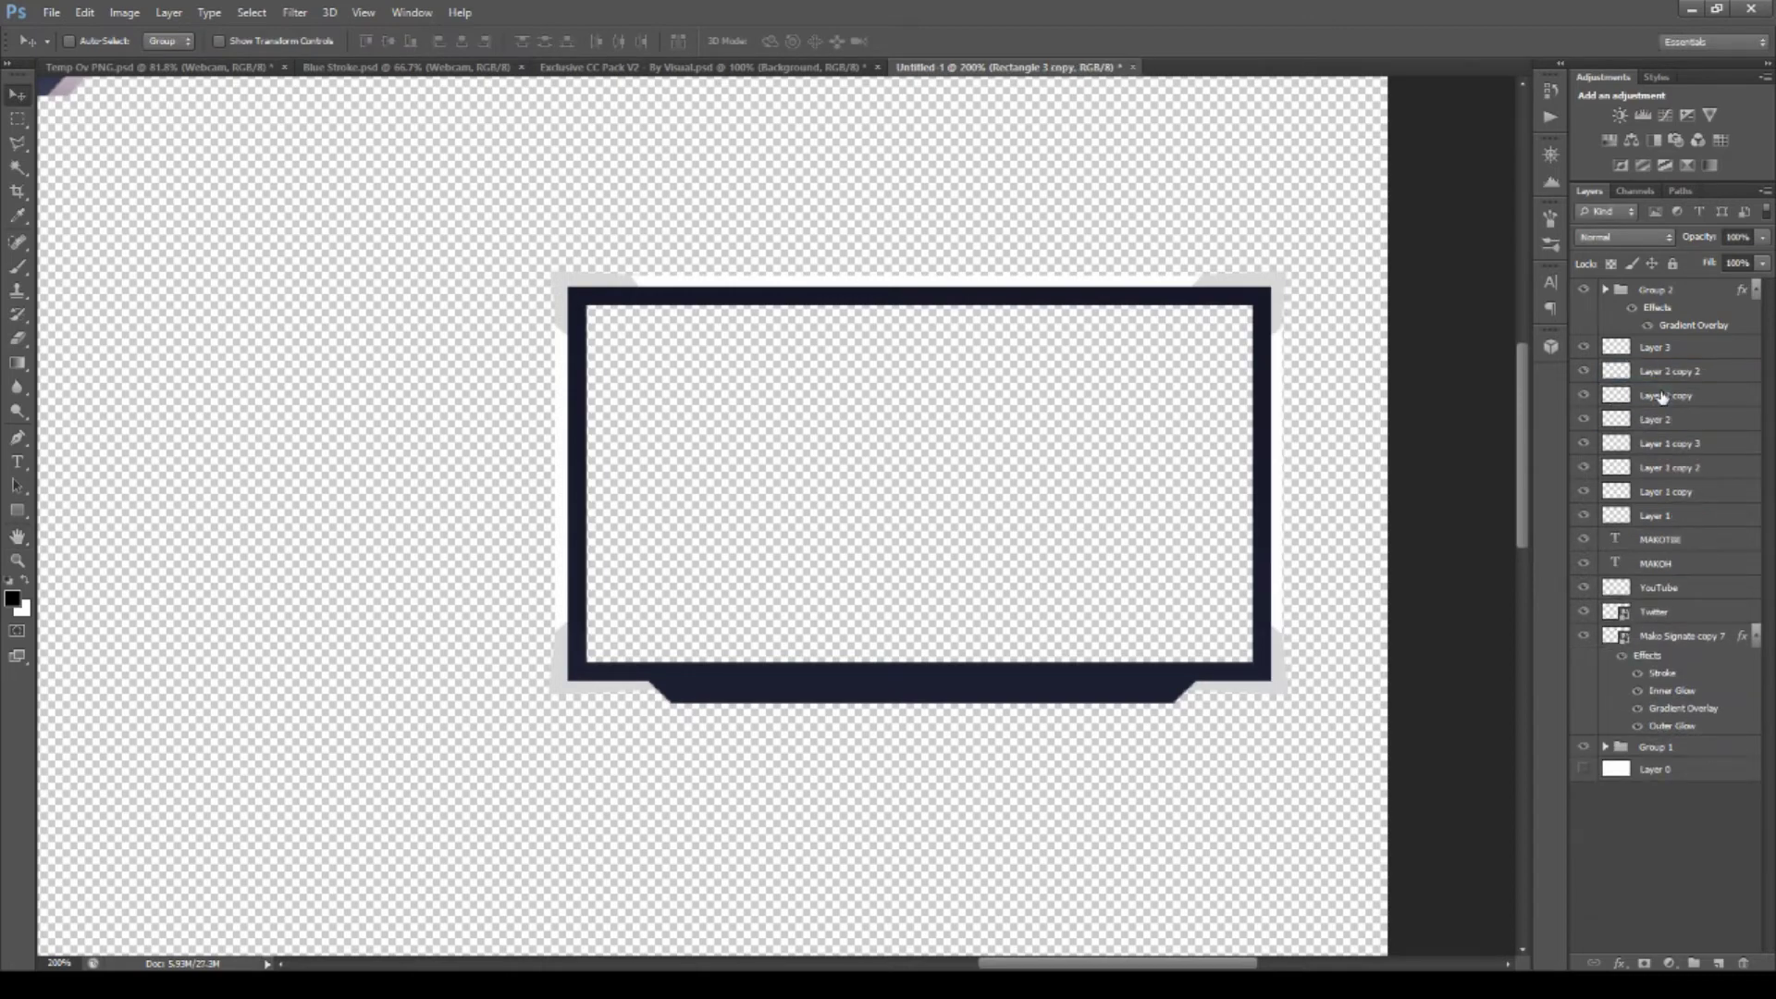
pyautogui.hotkey('ctrl', 'alt', 'z')
# Duplicate Rectangle 4, move the copy out of Group 2, and duplicate it again.
pyautogui.click(1632, 347)
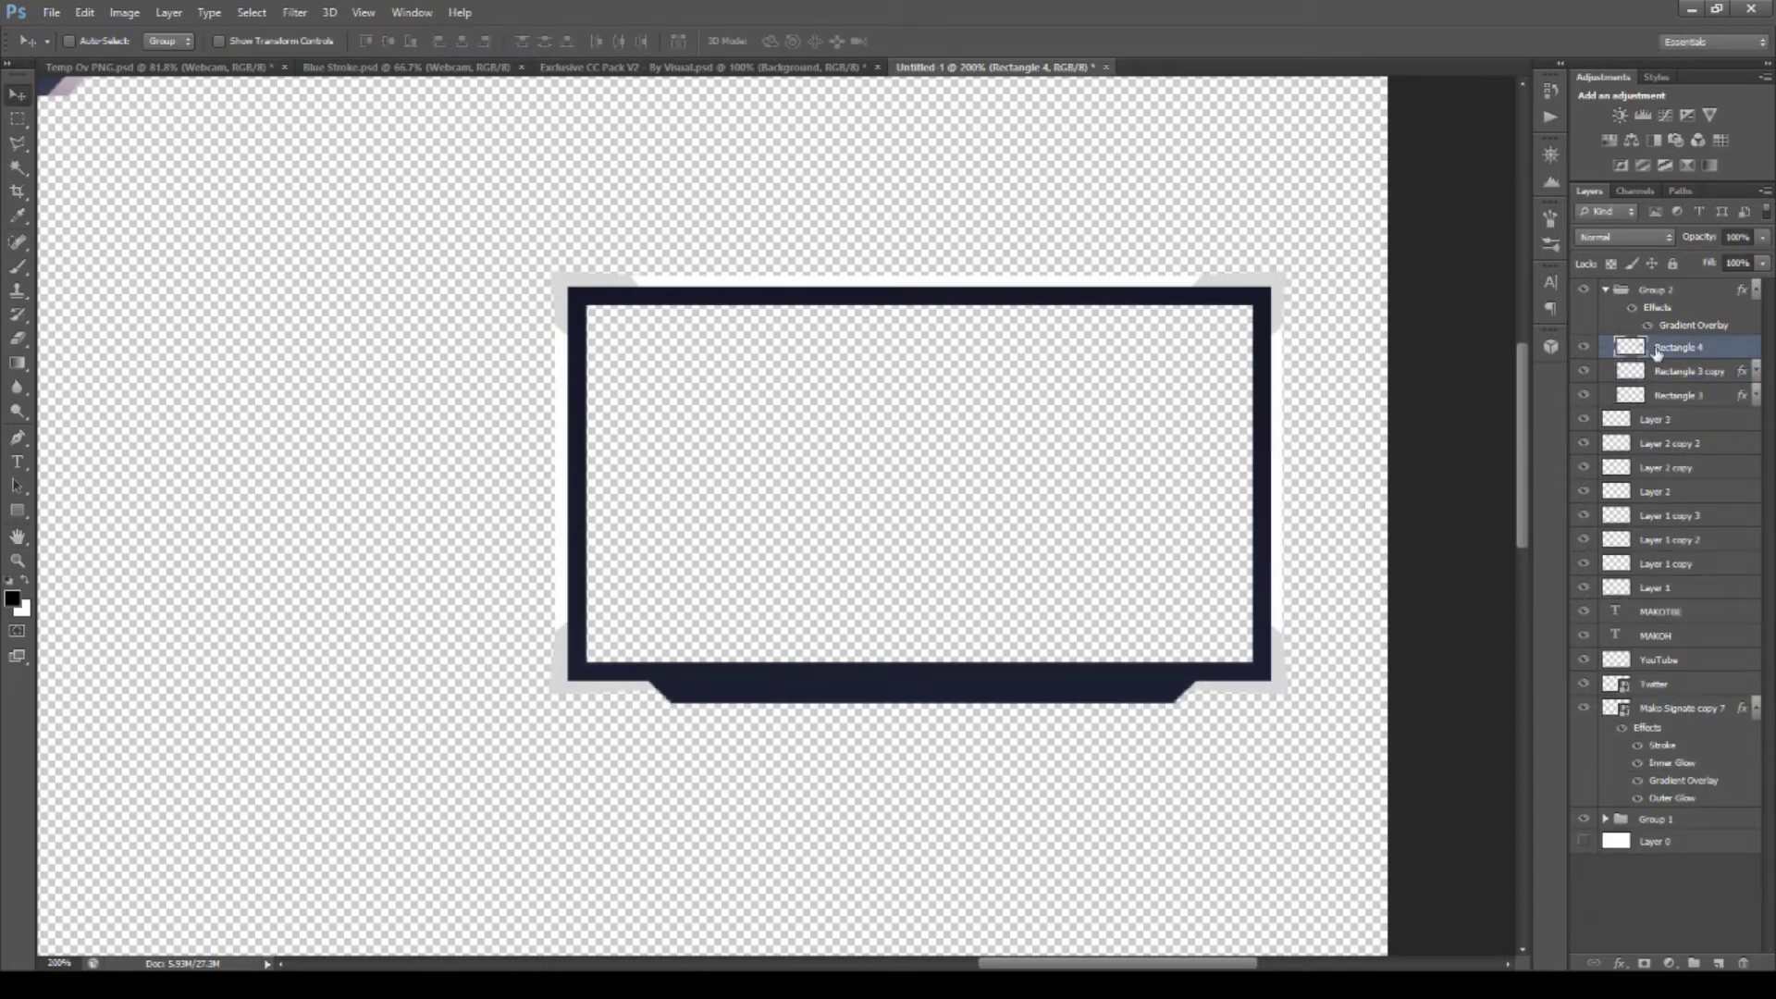
pyautogui.hotkey('ctrl', 'j')
pyautogui.moveTo(1659, 352); pyautogui.dragTo(1656, 315)
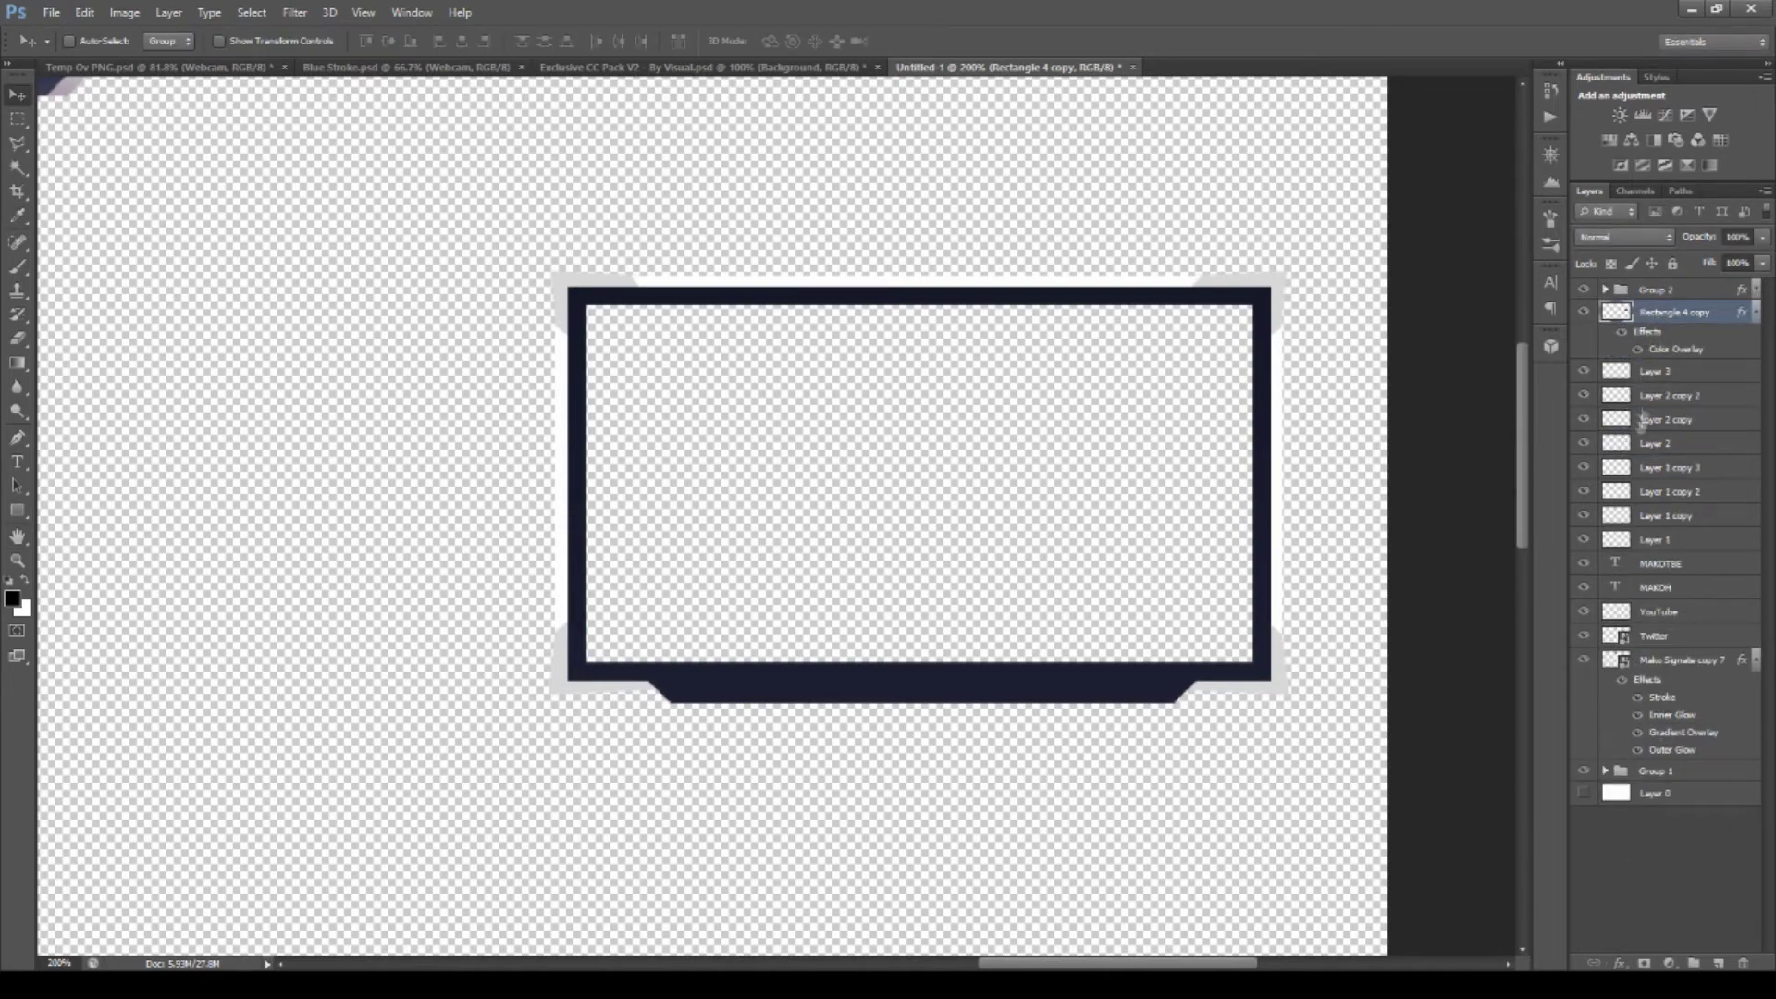
pyautogui.hotkey('ctrl', 'j')
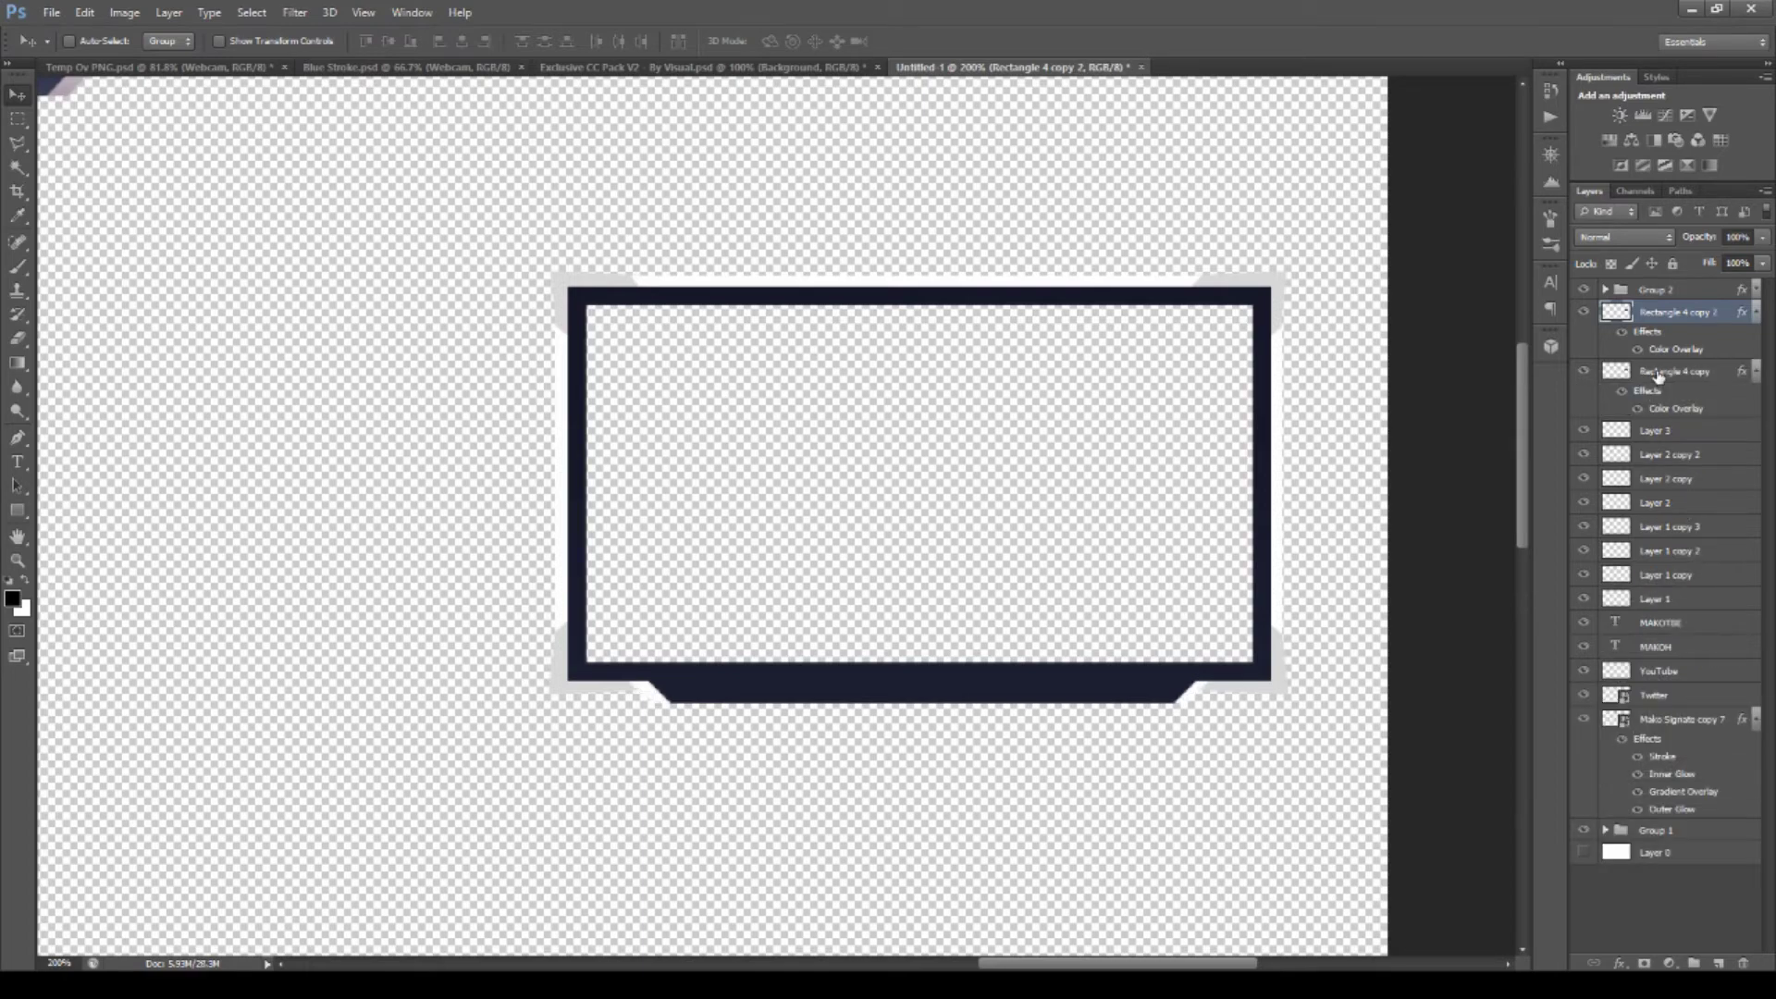
# Add the '- M A K O H -' name text and move it into the frame's bottom bar.
pyautogui.press('t')
pyautogui.click(805, 691)
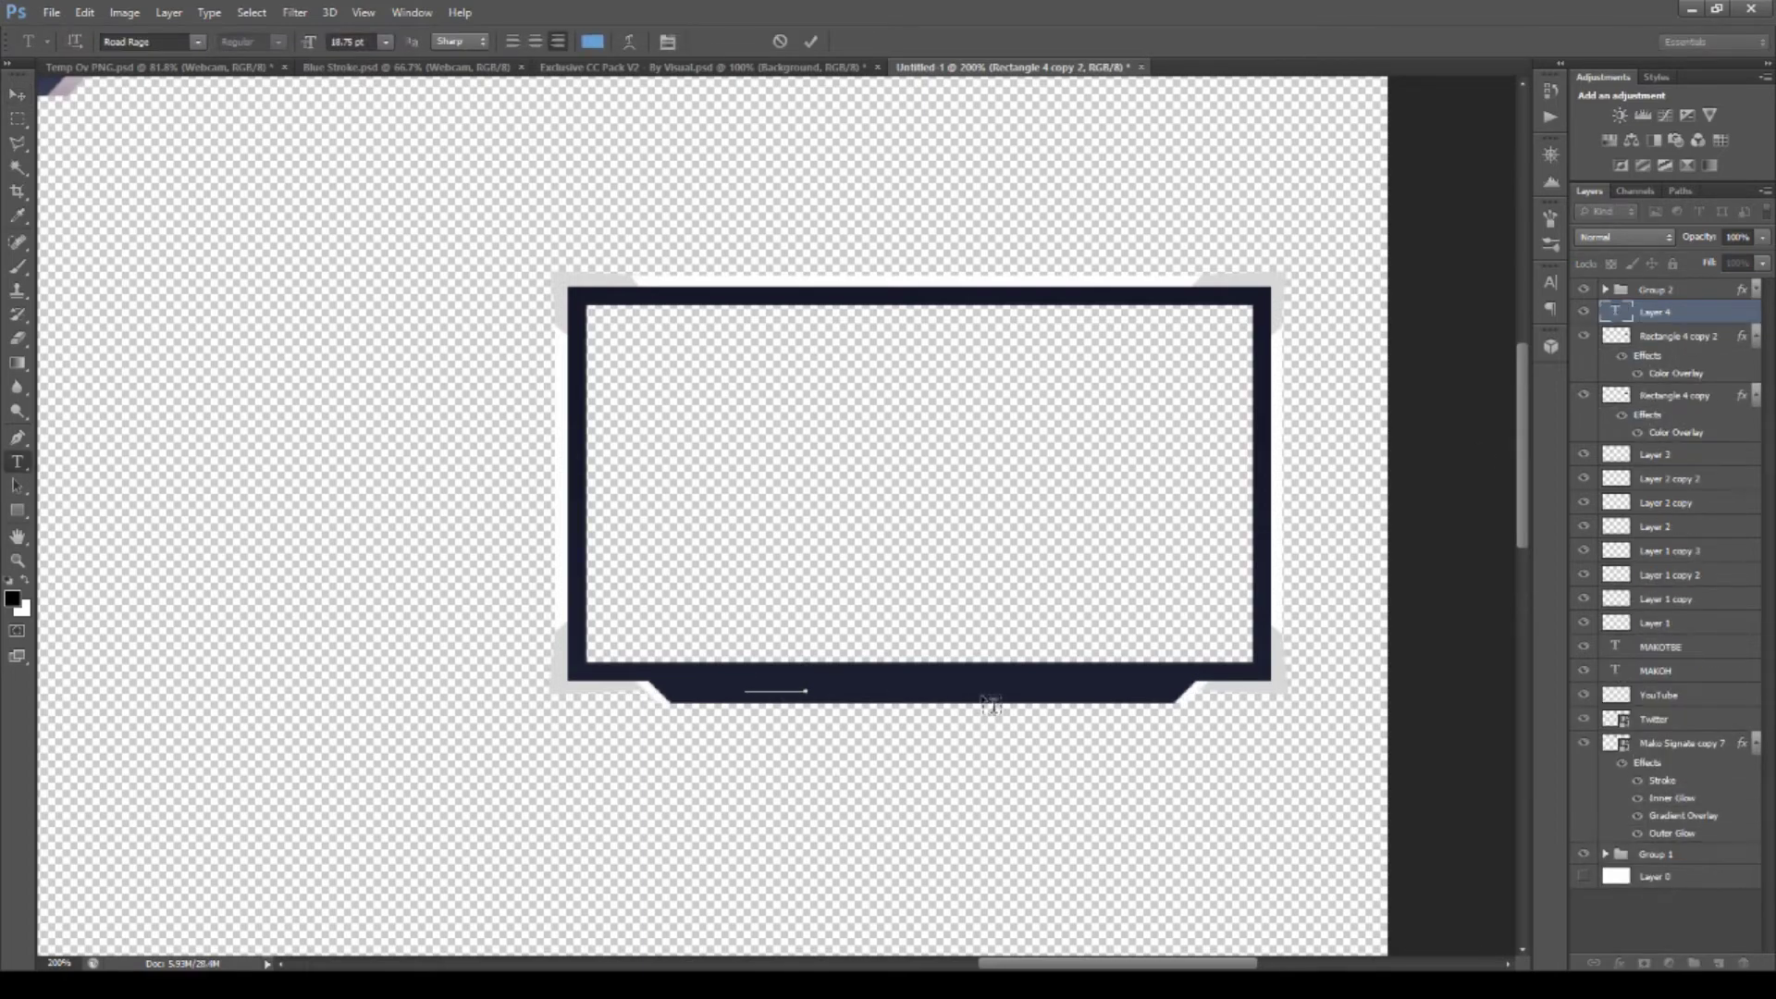
pyautogui.hotkey('ctrl', 'v')
pyautogui.click(17, 94)
pyautogui.moveTo(814, 639)
pyautogui.mouseDown()
pyautogui.moveTo(816, 542)
pyautogui.moveTo(961, 638)
pyautogui.mouseUp()
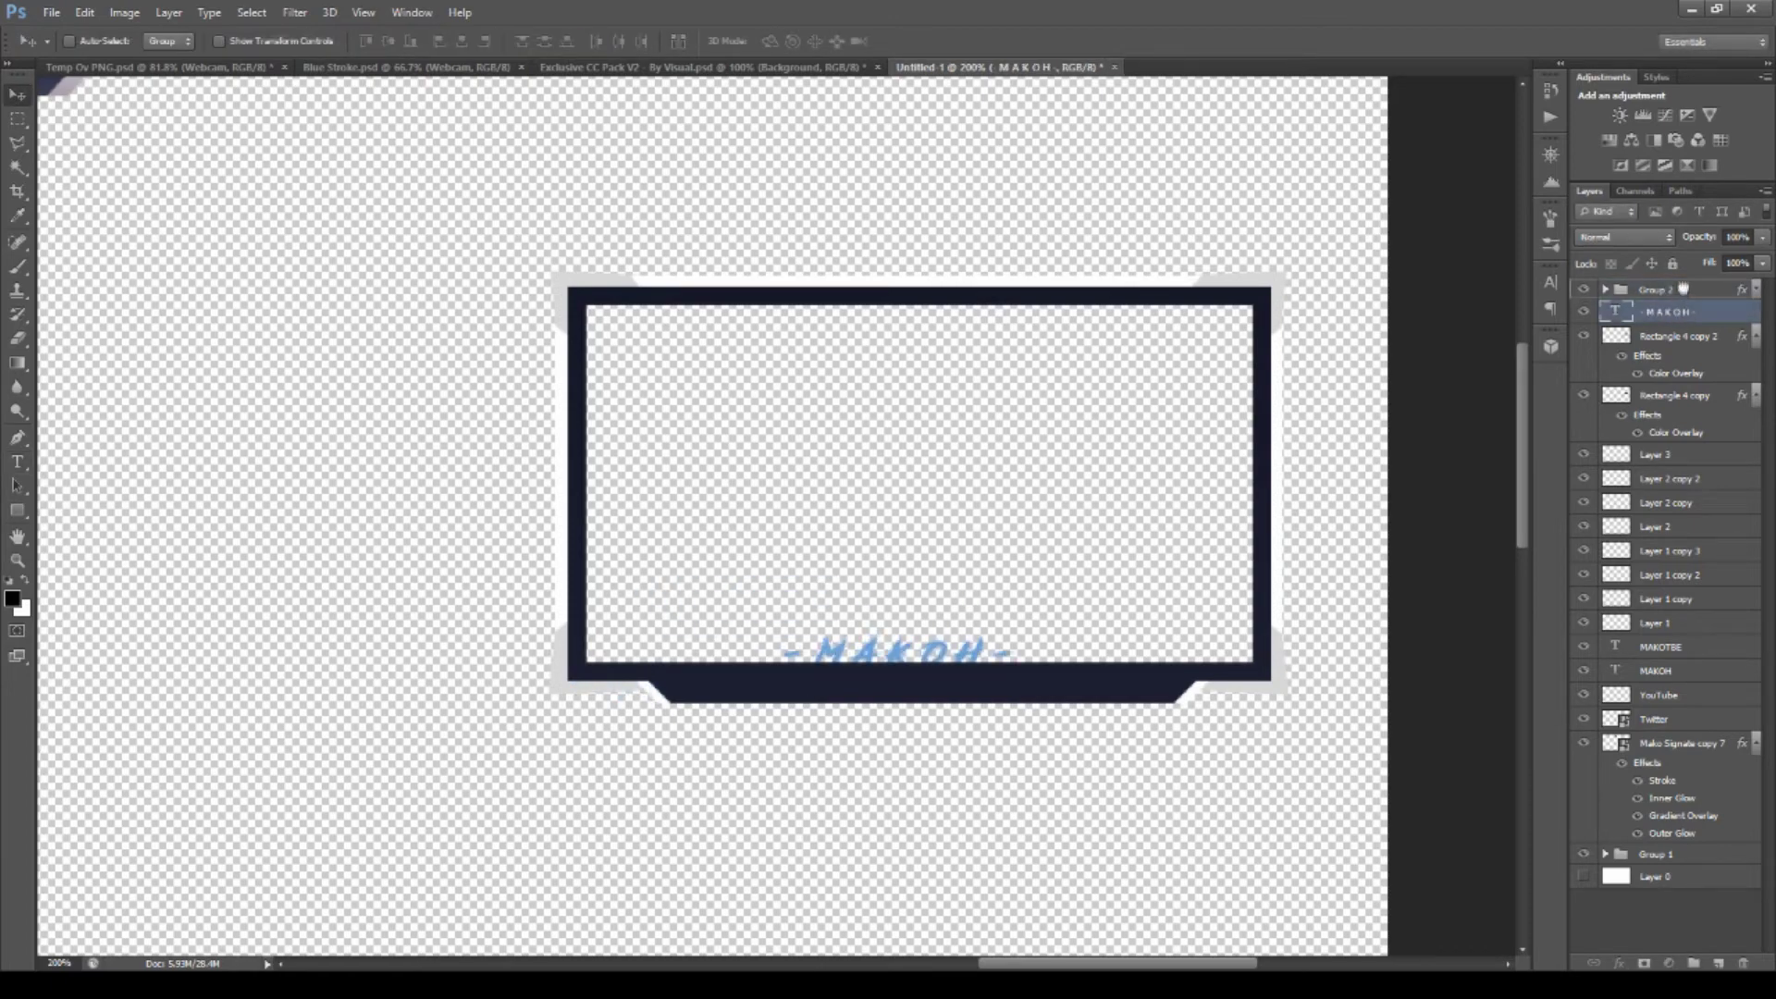
pyautogui.hotkey('ctrl', ']')
# Scale the name text to about 83% and start a new text layer inside the frame.
pyautogui.hotkey('ctrl', 't')
pyautogui.moveTo(1012, 684); pyautogui.dragTo(999, 689)
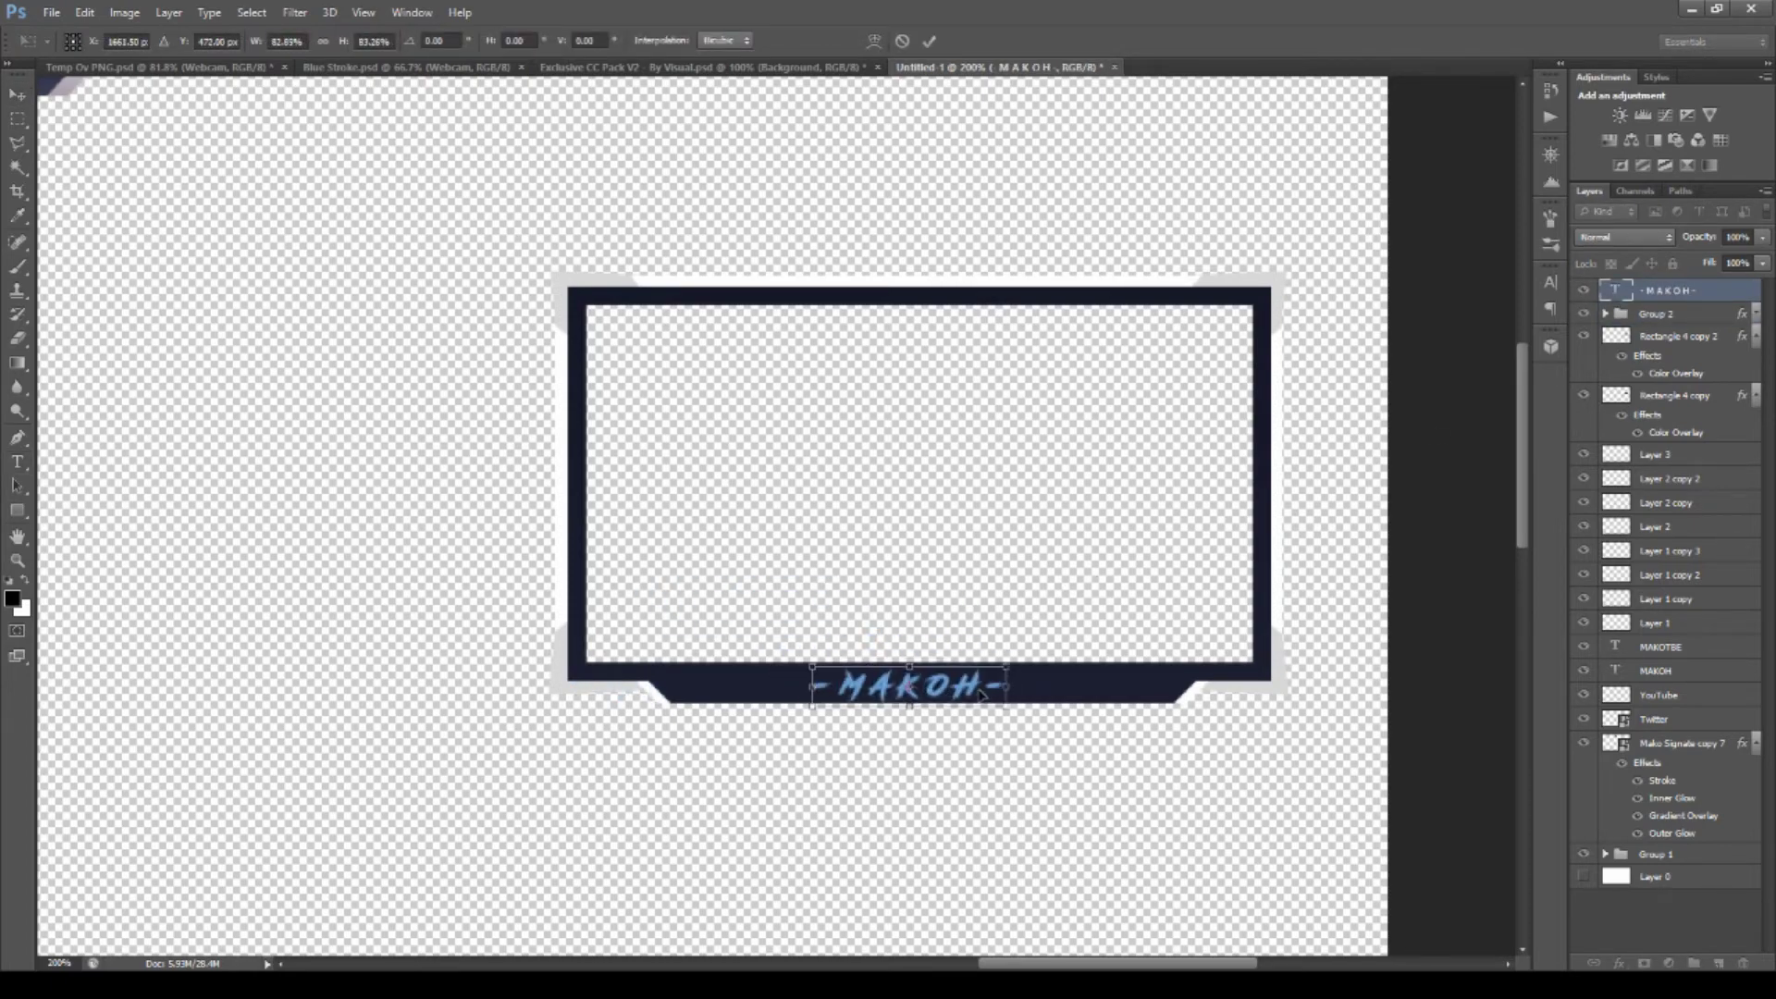
pyautogui.press('Return')
pyautogui.press('t')
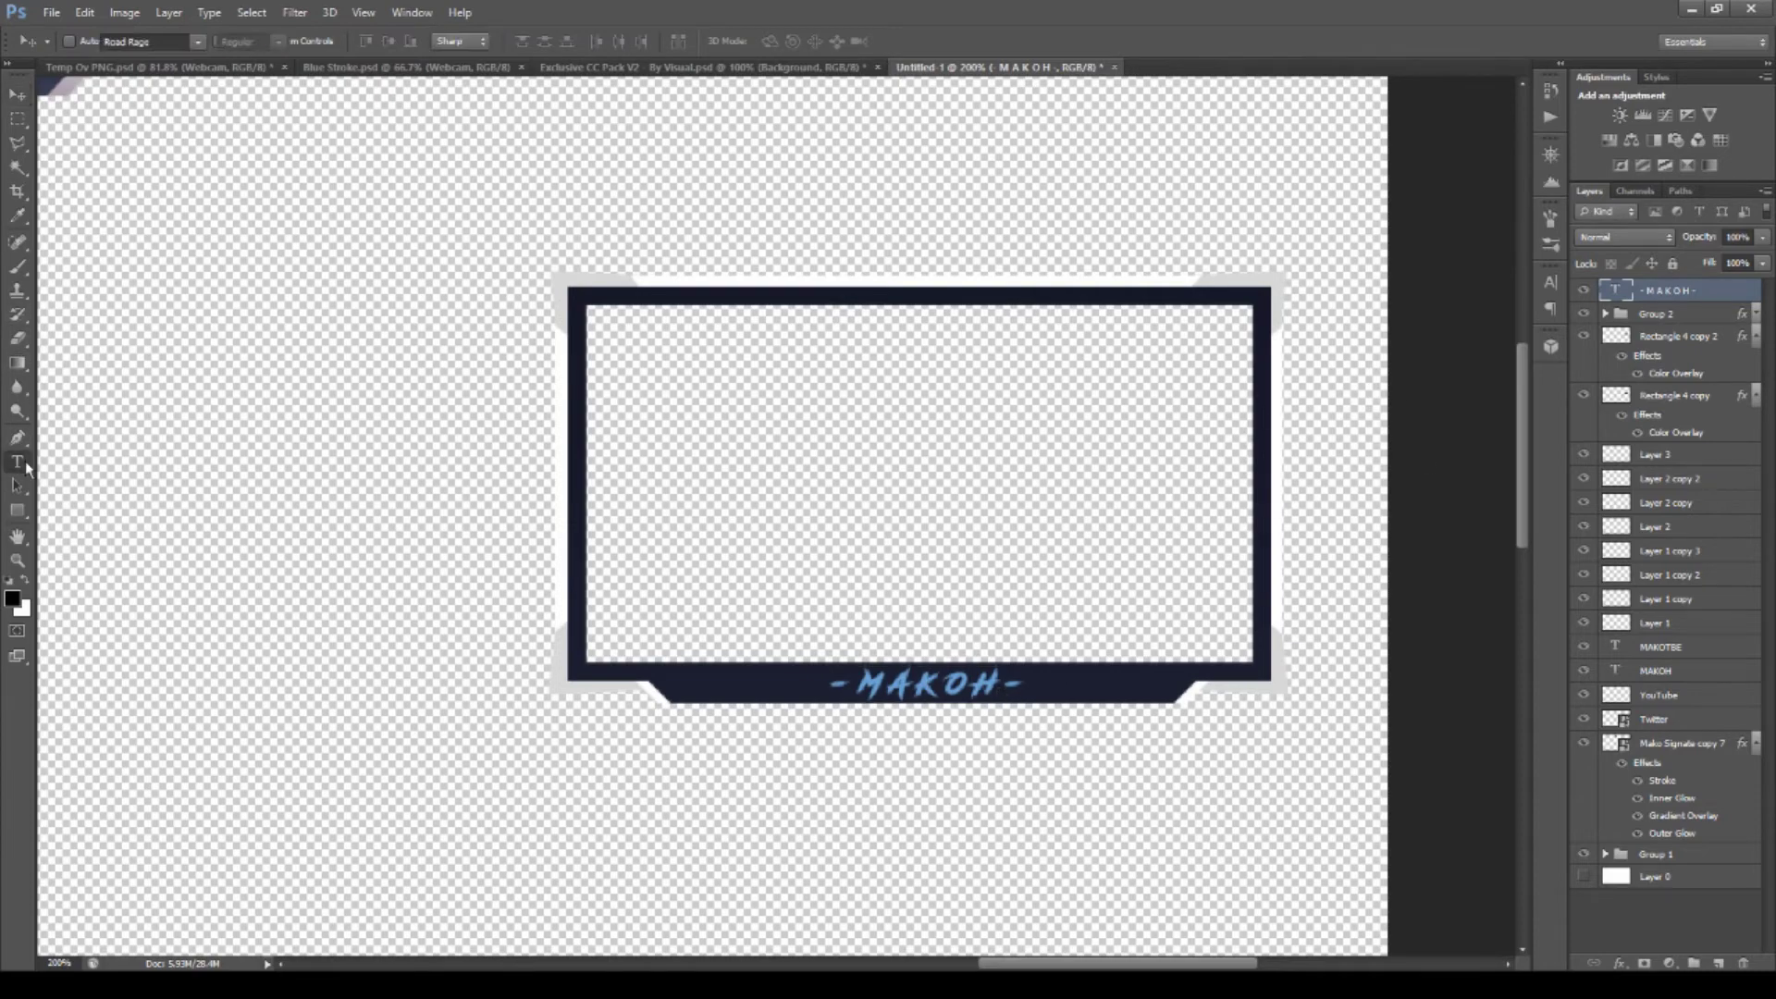
pyautogui.click(877, 393)
# Type white LIVE text in Segoe UI Historic at the frame's top-left corner.
pyautogui.write('LIVE')
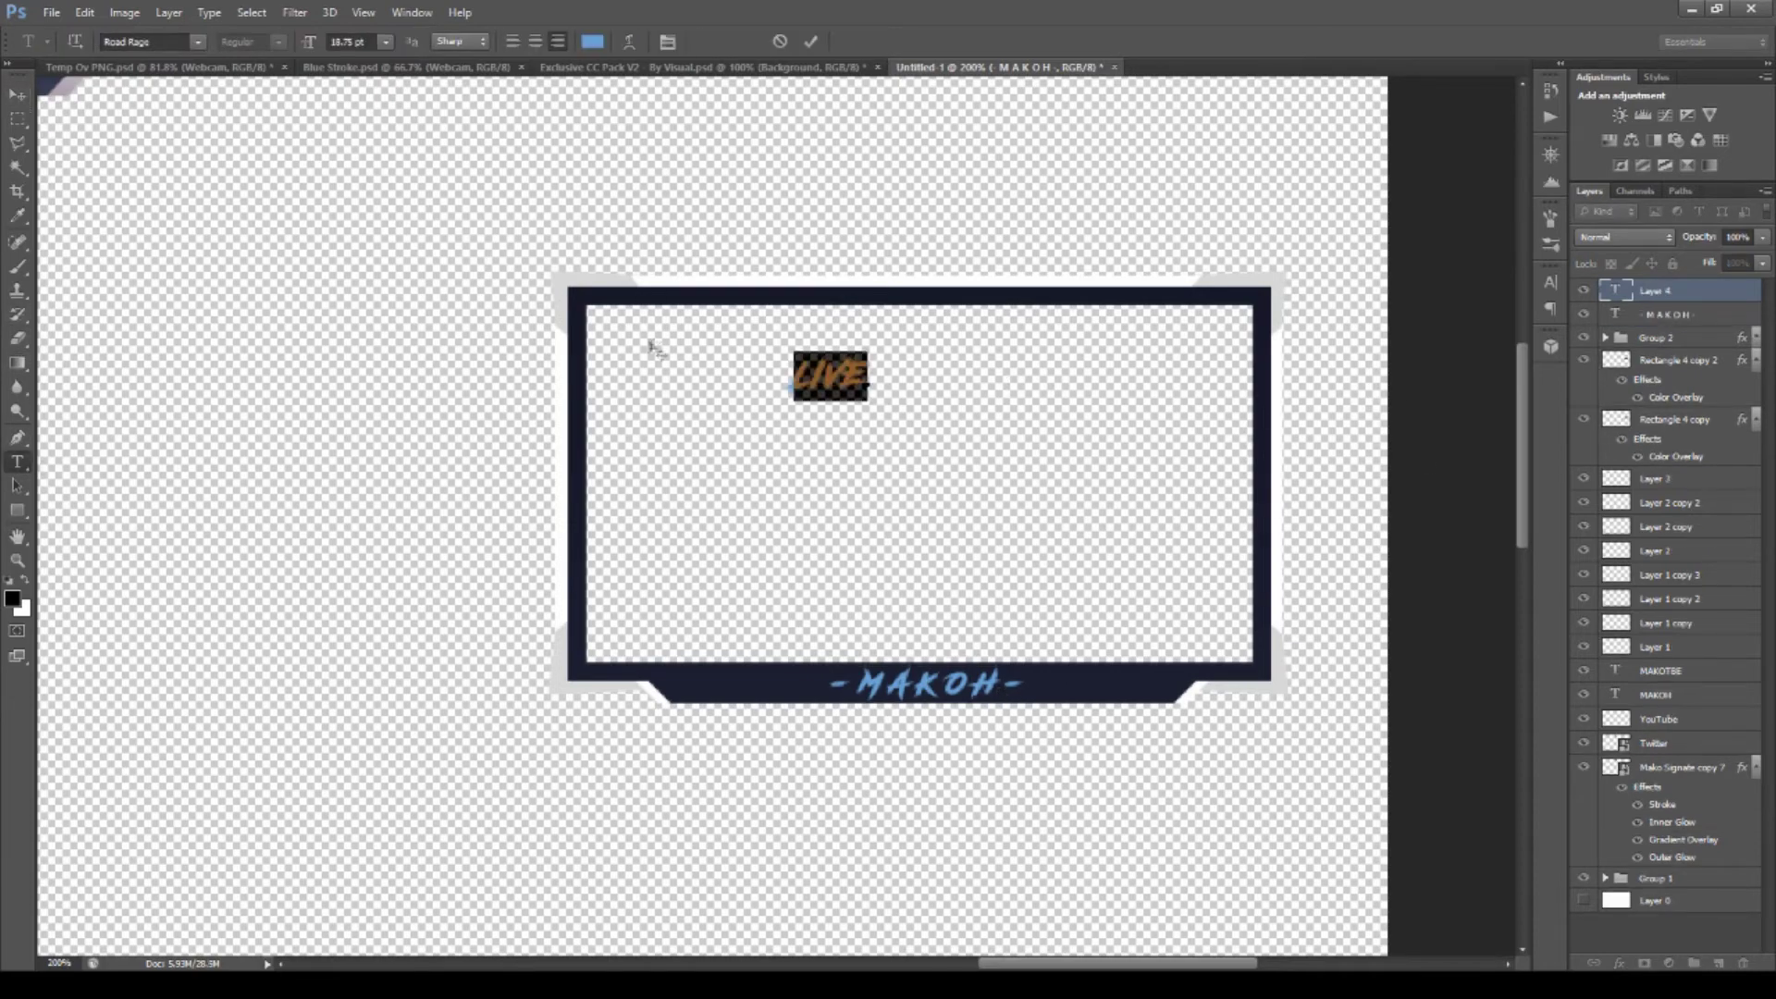
pyautogui.hotkey('ctrl', 'a')
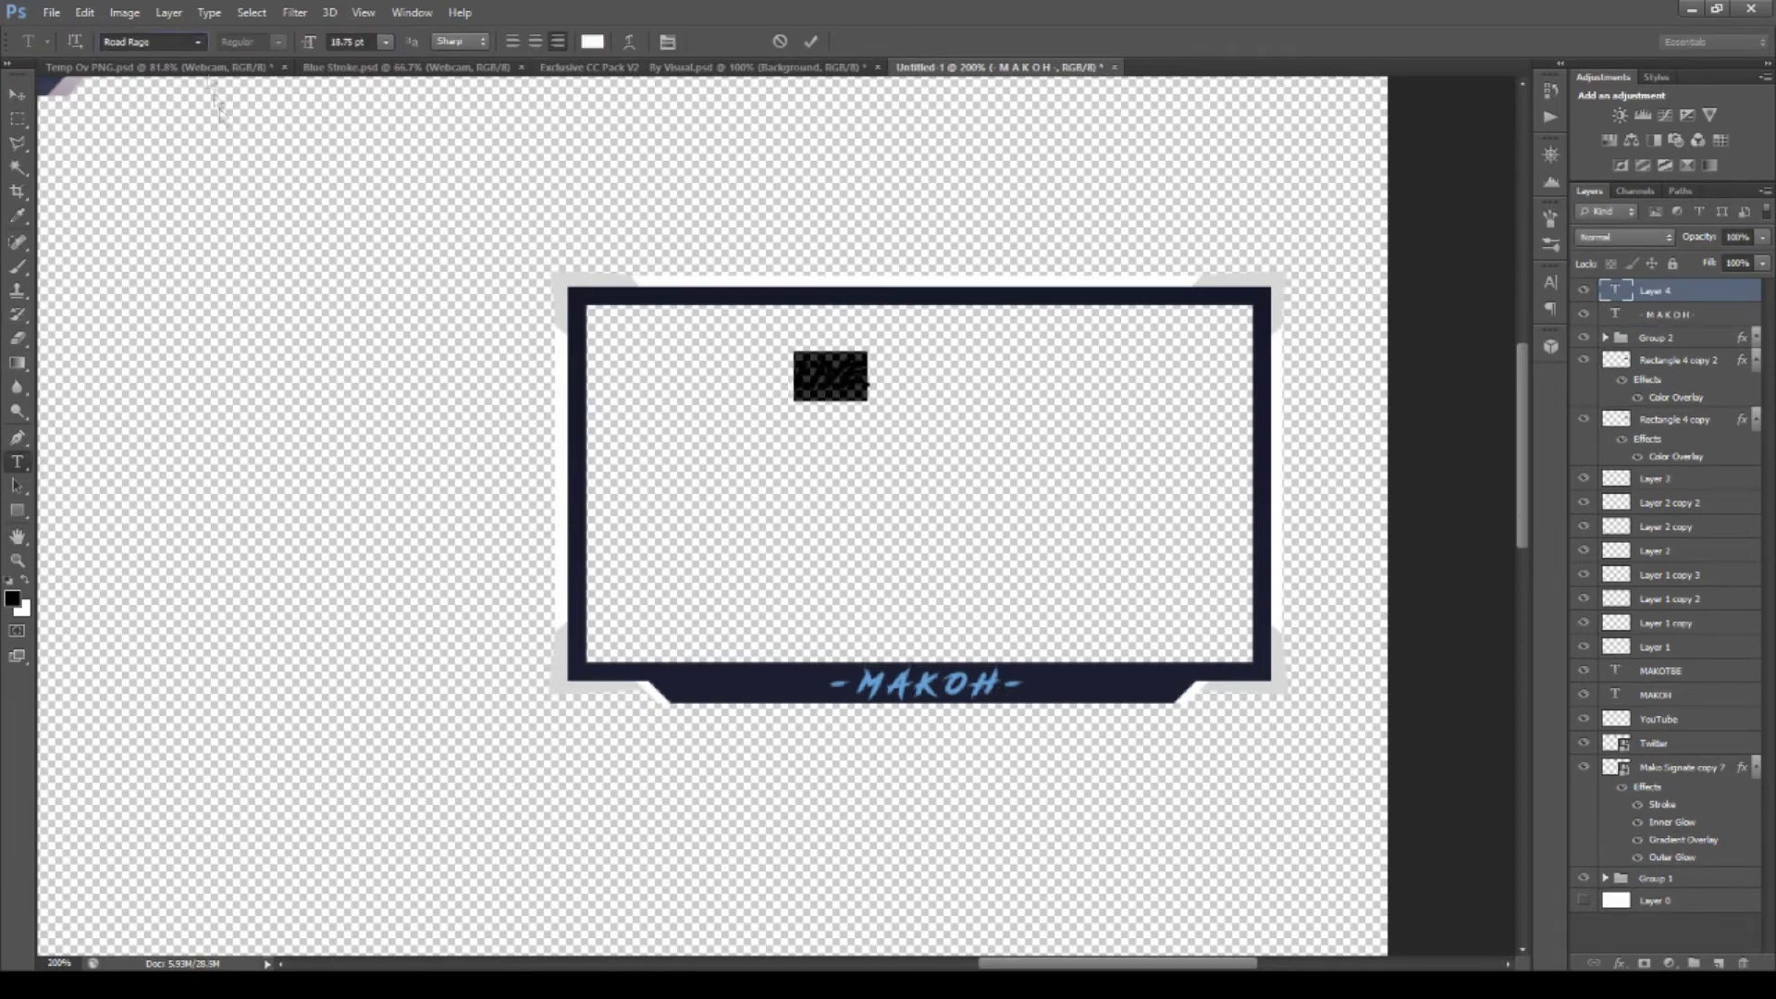
pyautogui.press('Down')
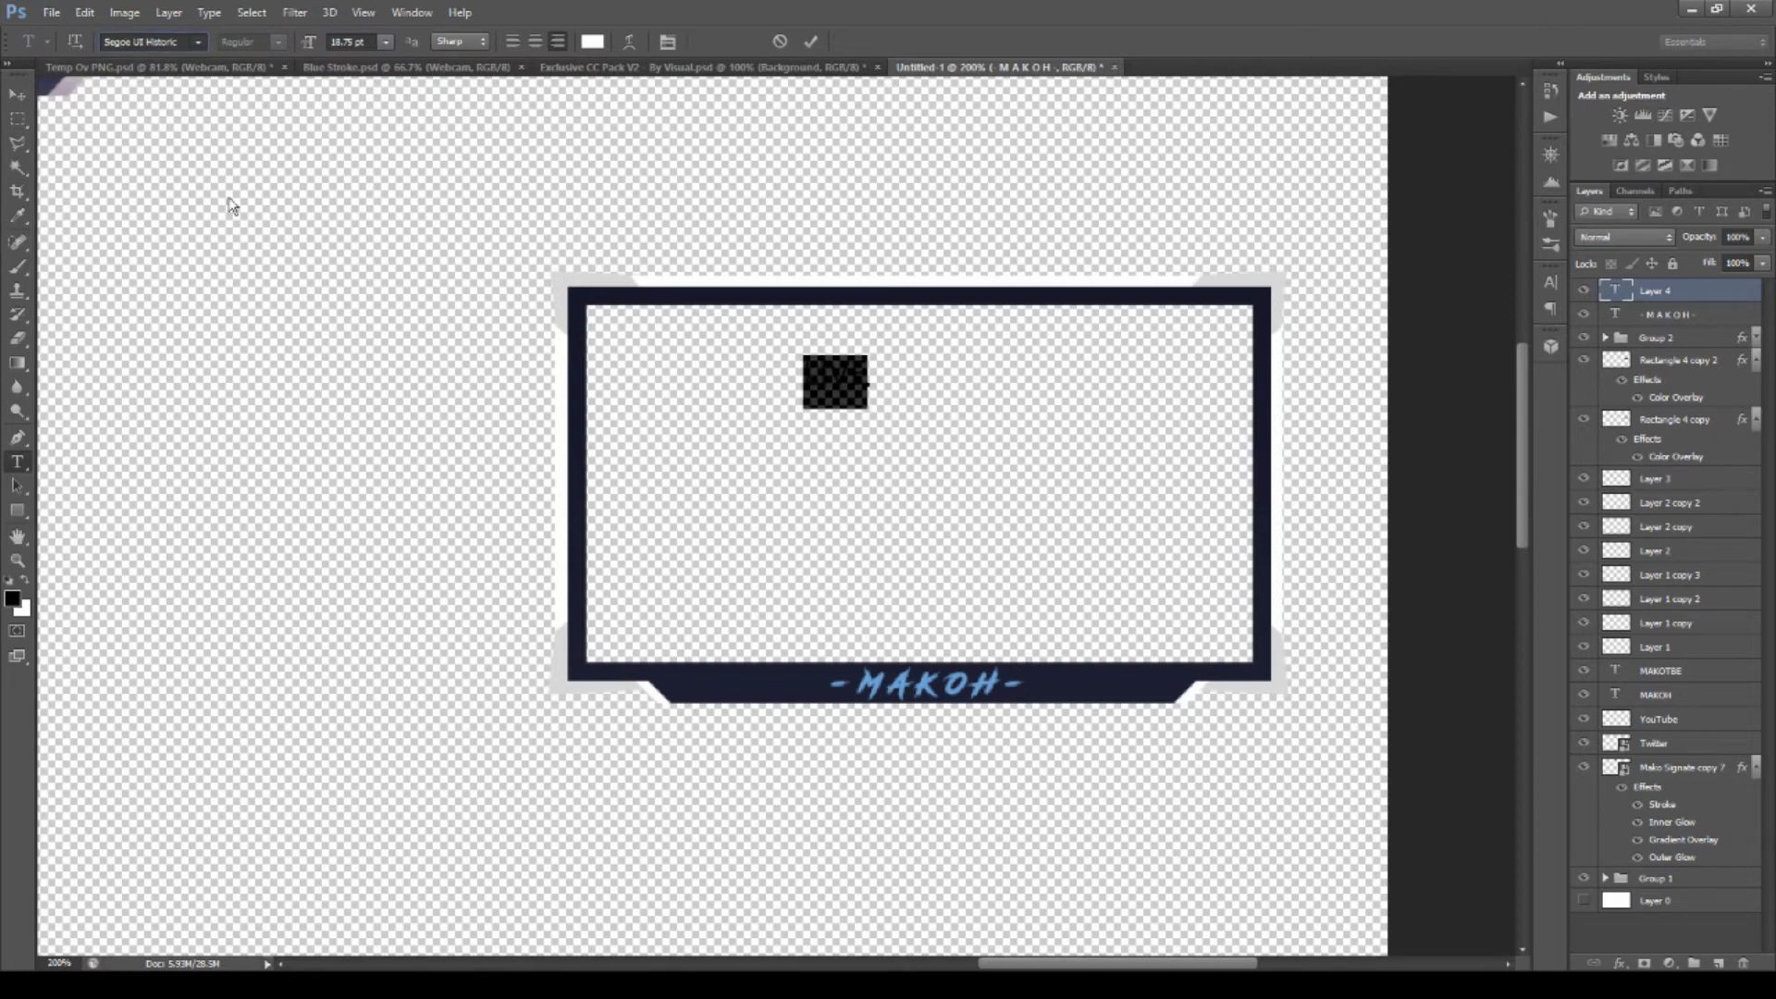
pyautogui.moveTo(835, 381); pyautogui.dragTo(658, 324)
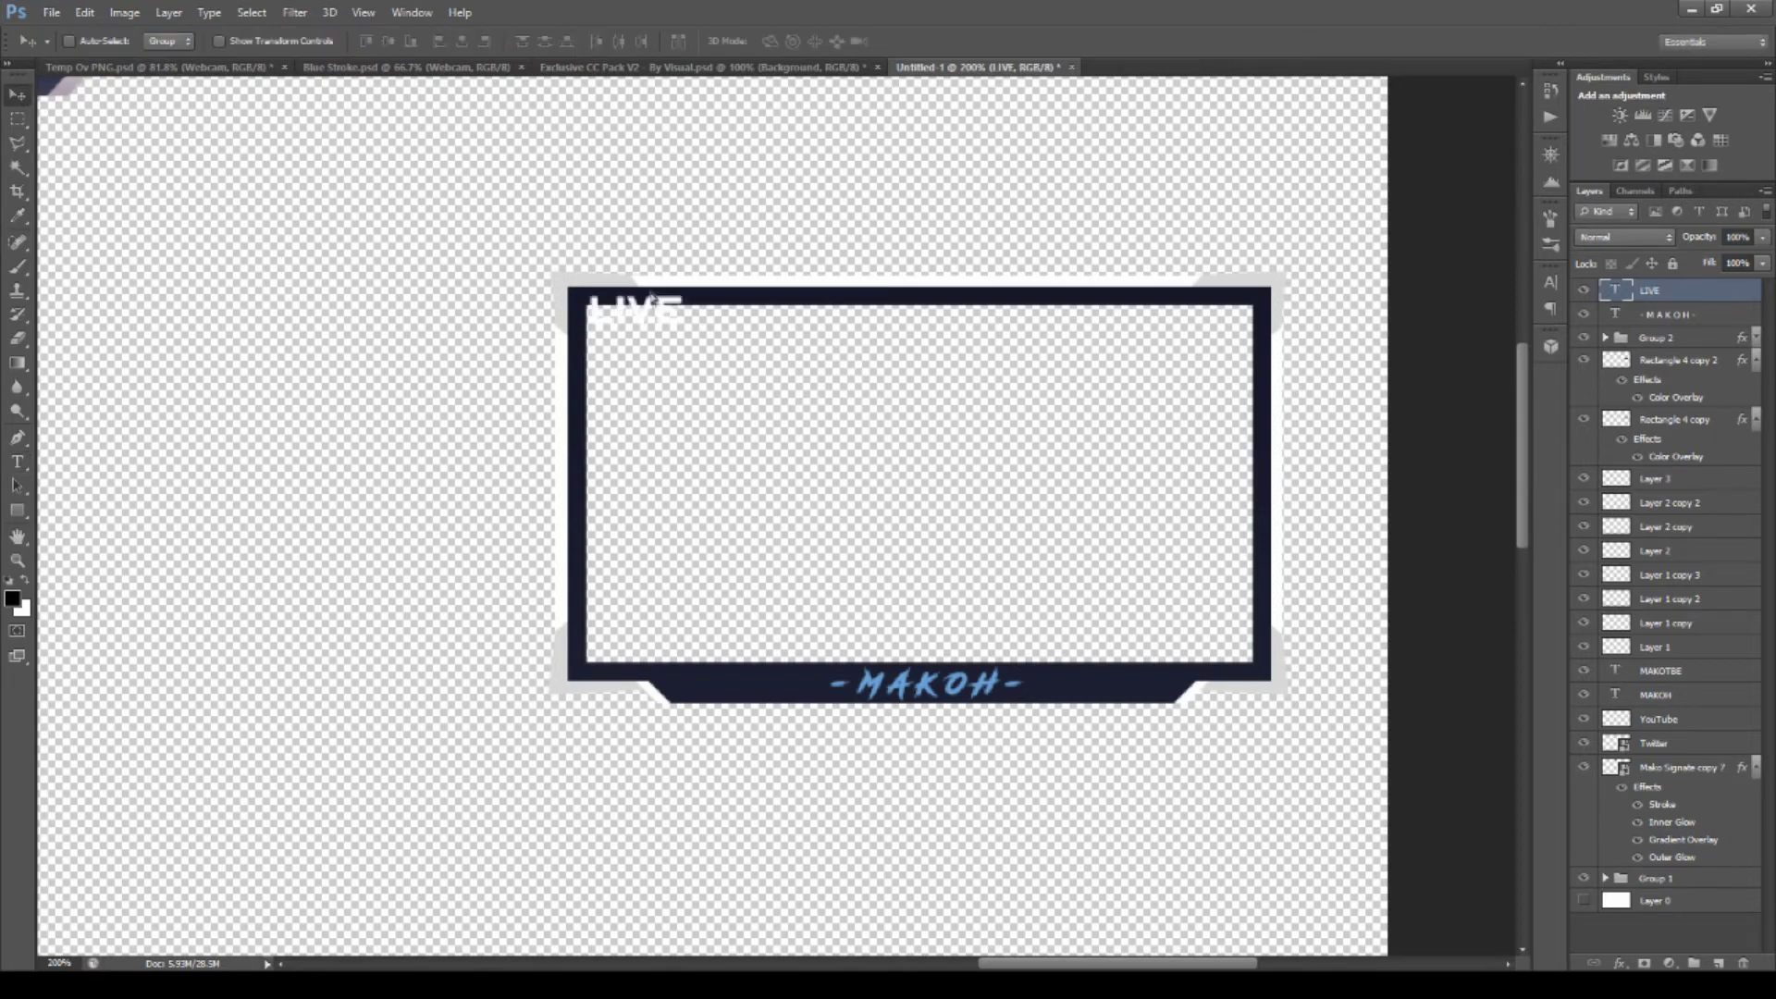
pyautogui.click(24, 344)
pyautogui.click(18, 362)
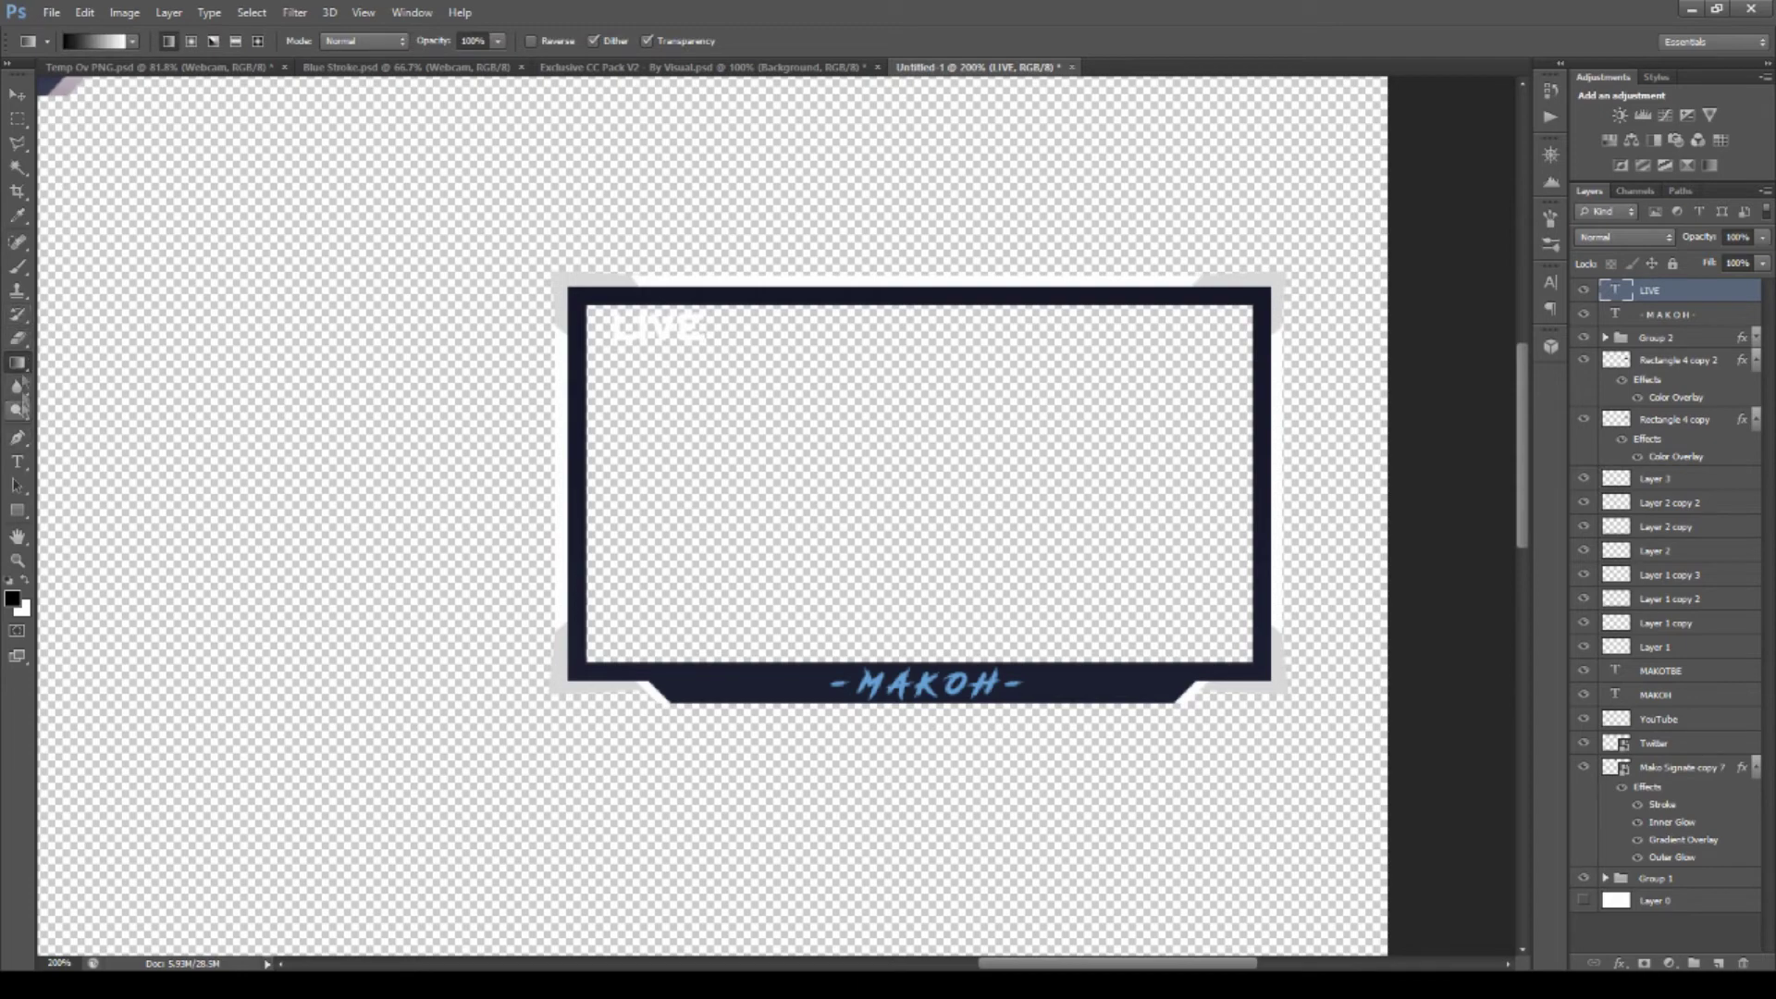
# Draw a red ellipse dot and size it beside the LIVE text.
pyautogui.click(17, 510)
pyautogui.moveTo(669, 371)
pyautogui.mouseDown()
pyautogui.moveTo(853, 553)
pyautogui.moveTo(690, 388)
pyautogui.moveTo(527, 366)
pyautogui.mouseUp()
pyautogui.press('v')
pyautogui.hotkey('ctrl', 't')
pyautogui.press('Return')
pyautogui.hotkey('ctrl', 't')
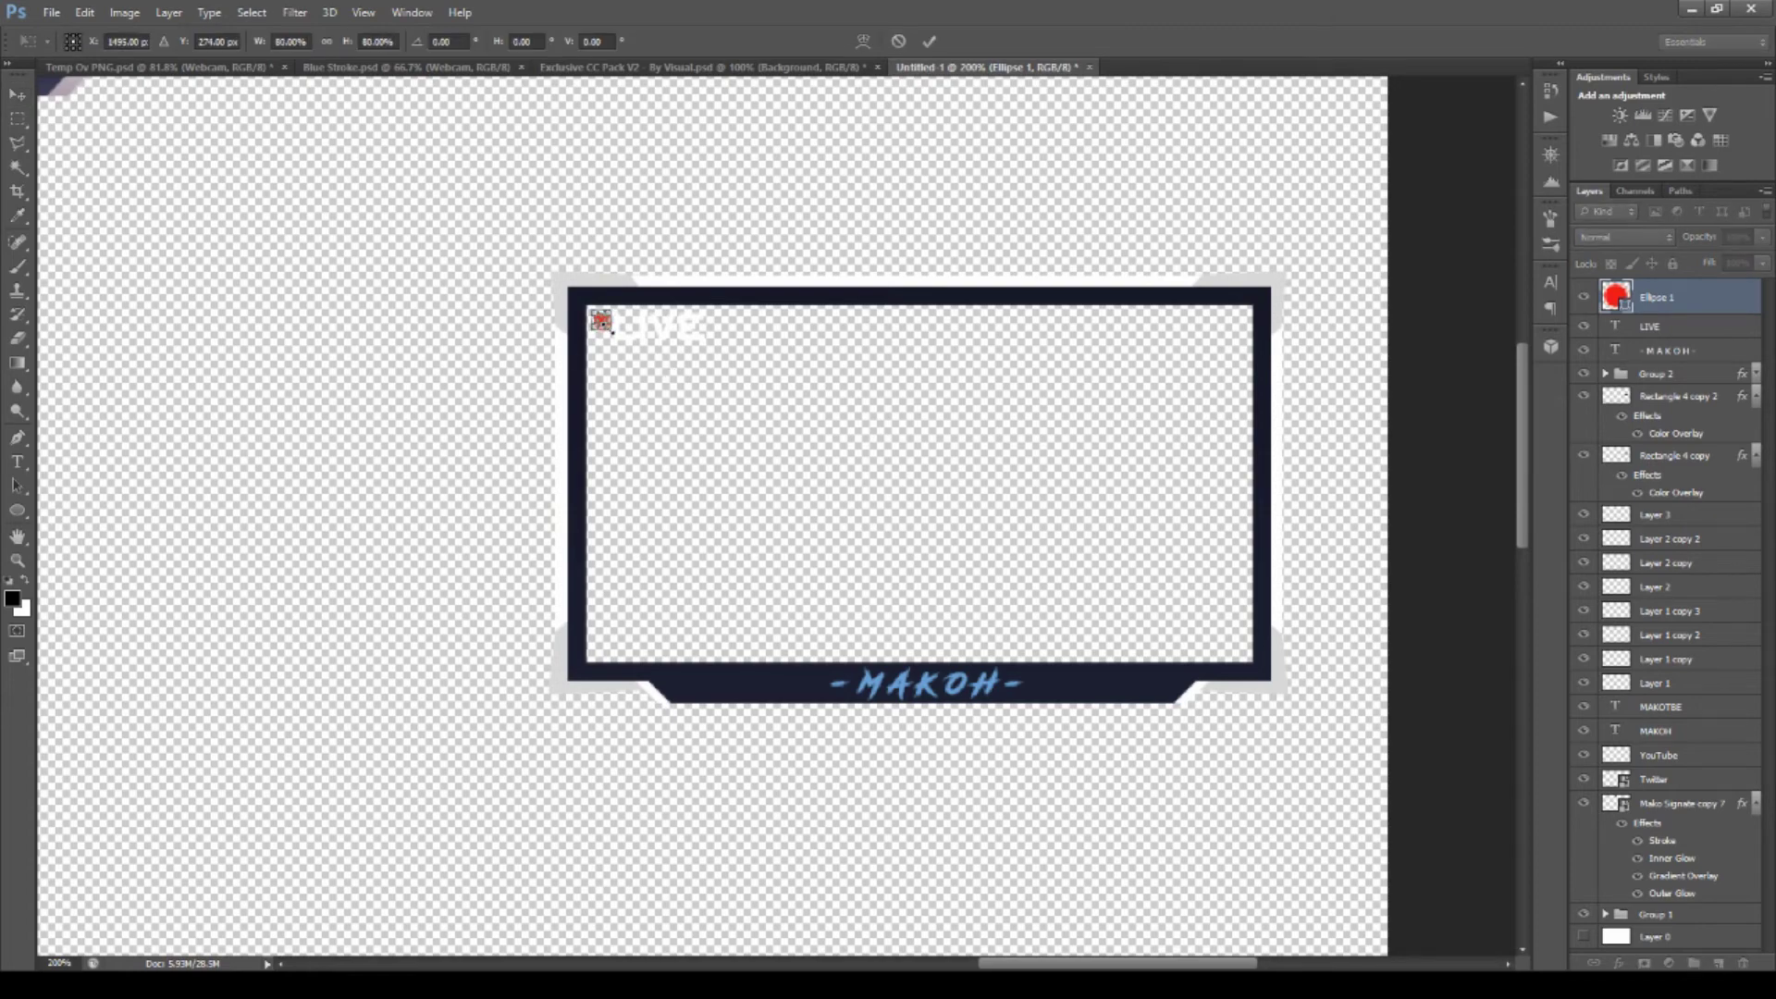
pyautogui.press('Return')
# Shrink the LIVE text next to the red dot and fit the canvas on screen.
pyautogui.click(1693, 324)
pyautogui.hotkey('ctrl', 't')
pyautogui.moveTo(711, 354); pyautogui.dragTo(682, 333)
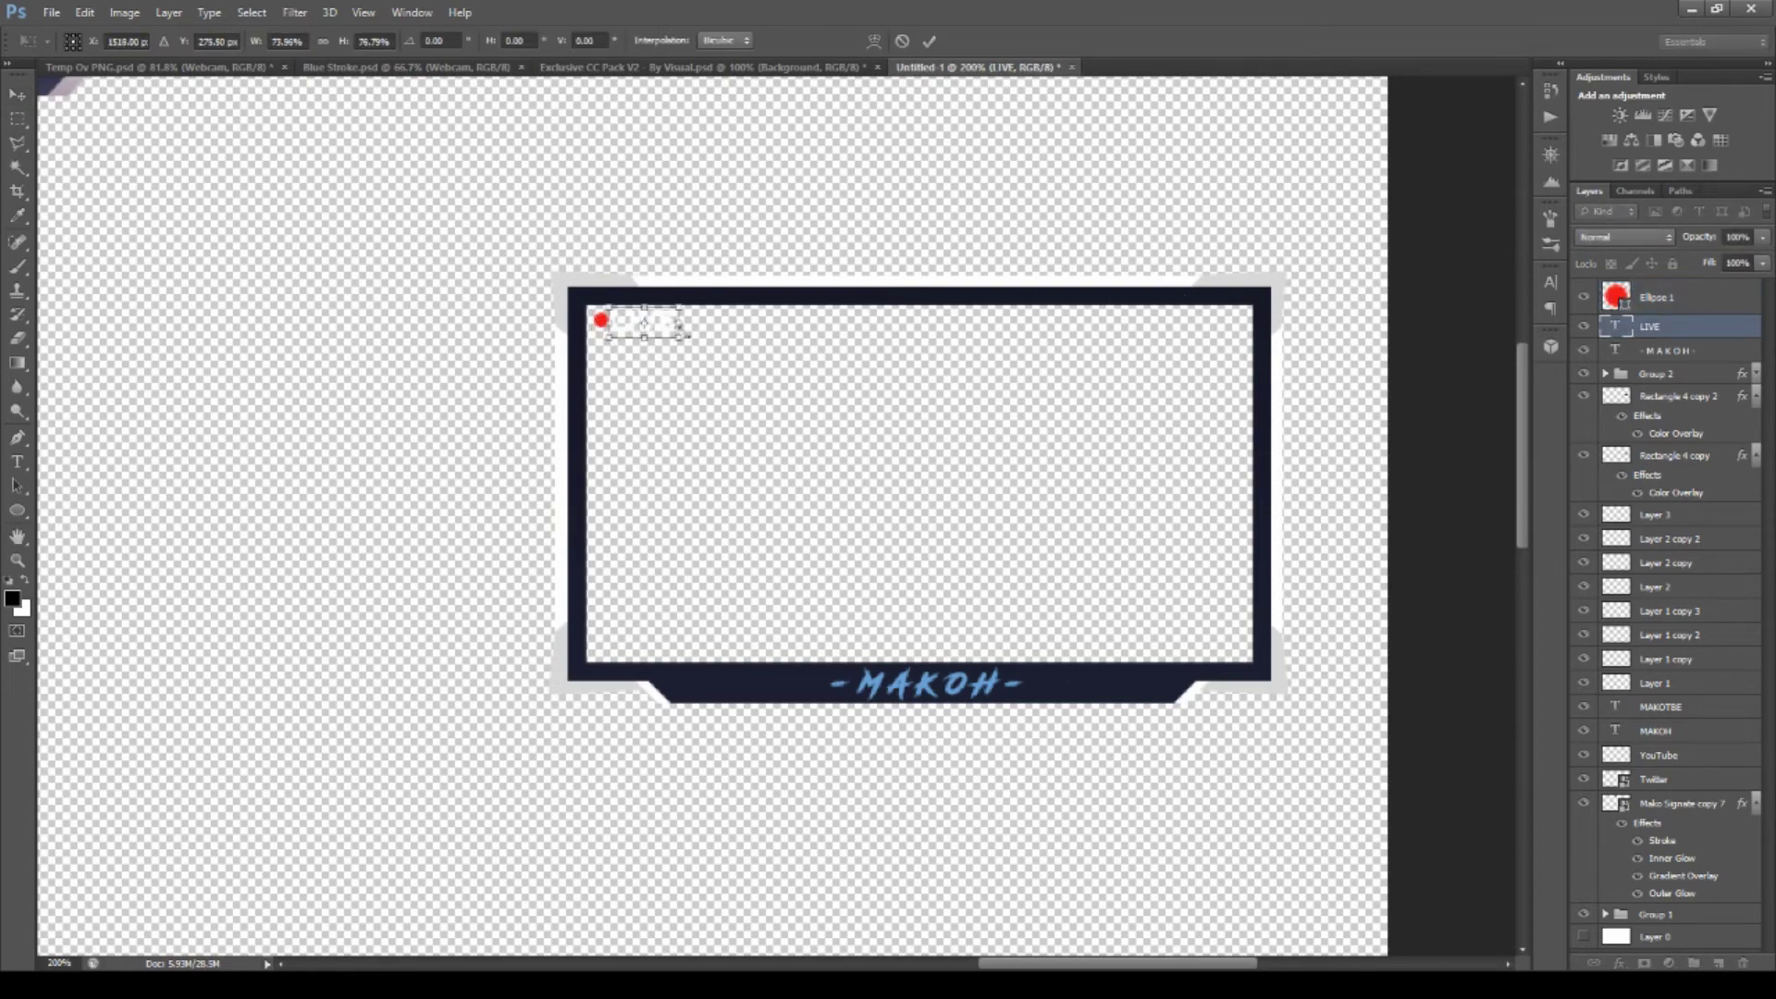
pyautogui.press('Return')
pyautogui.hotkey('ctrl', '0')
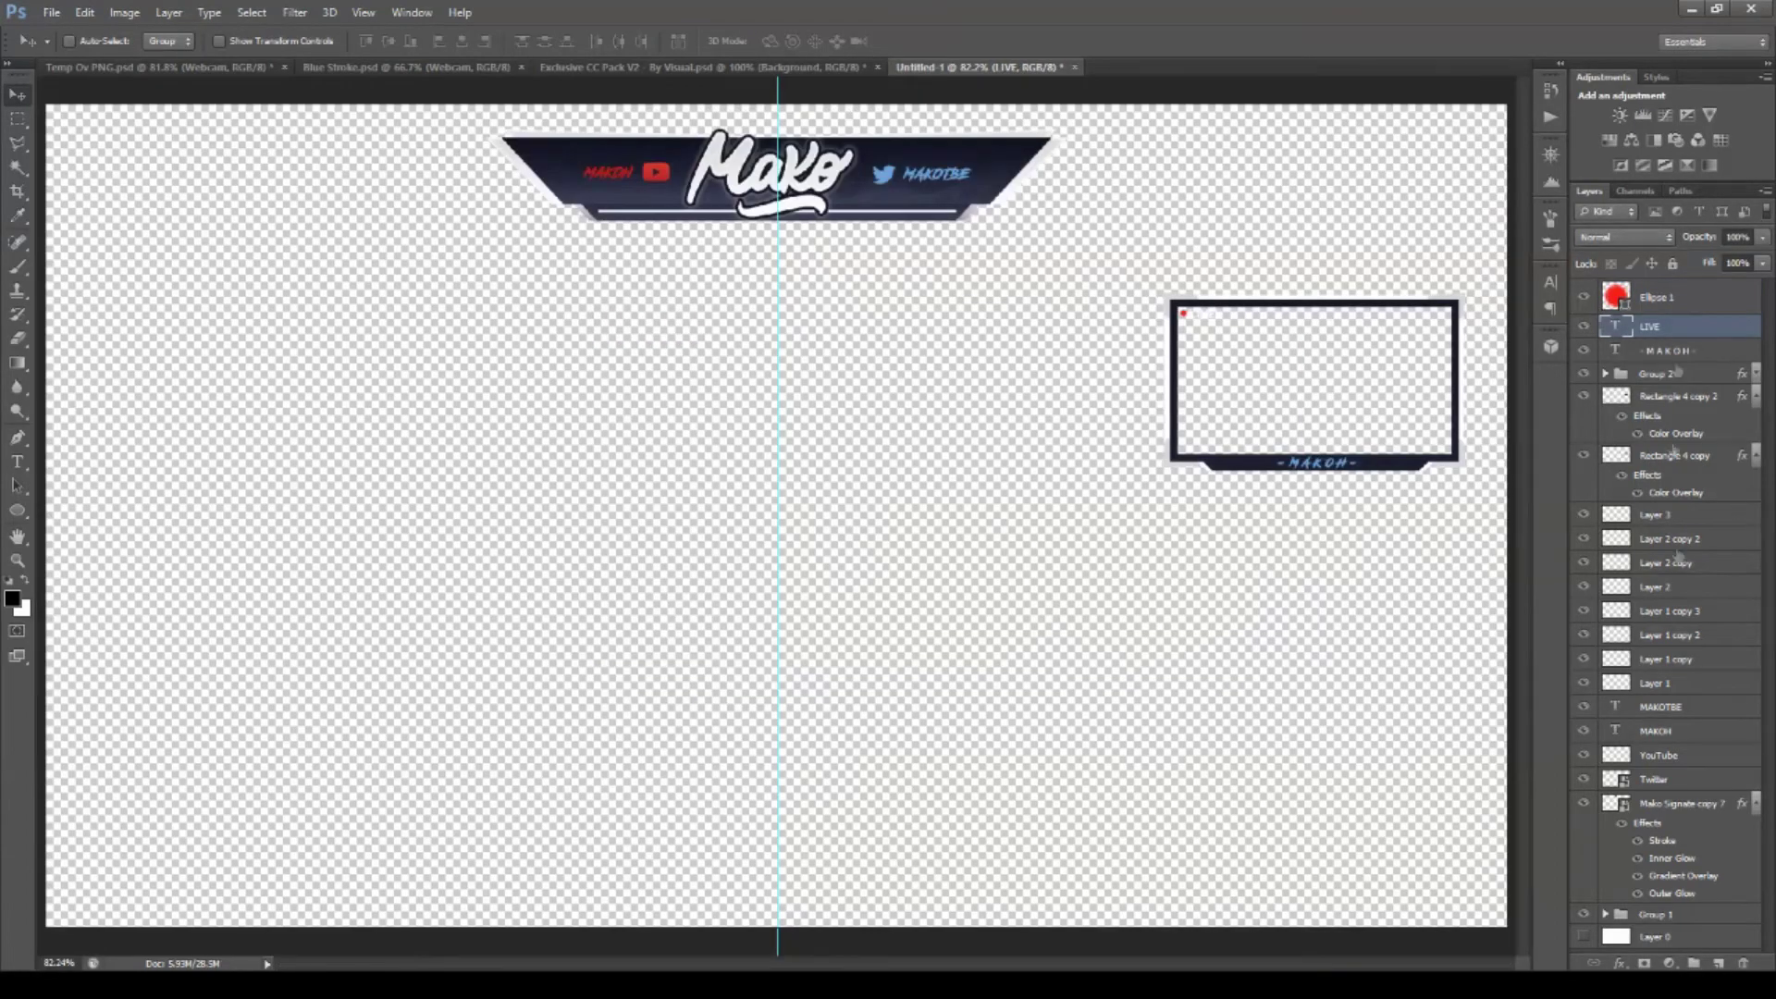
# Copy the Color Overlay effect onto the red Ellipse 1 dot.
pyautogui.click(1665, 296)
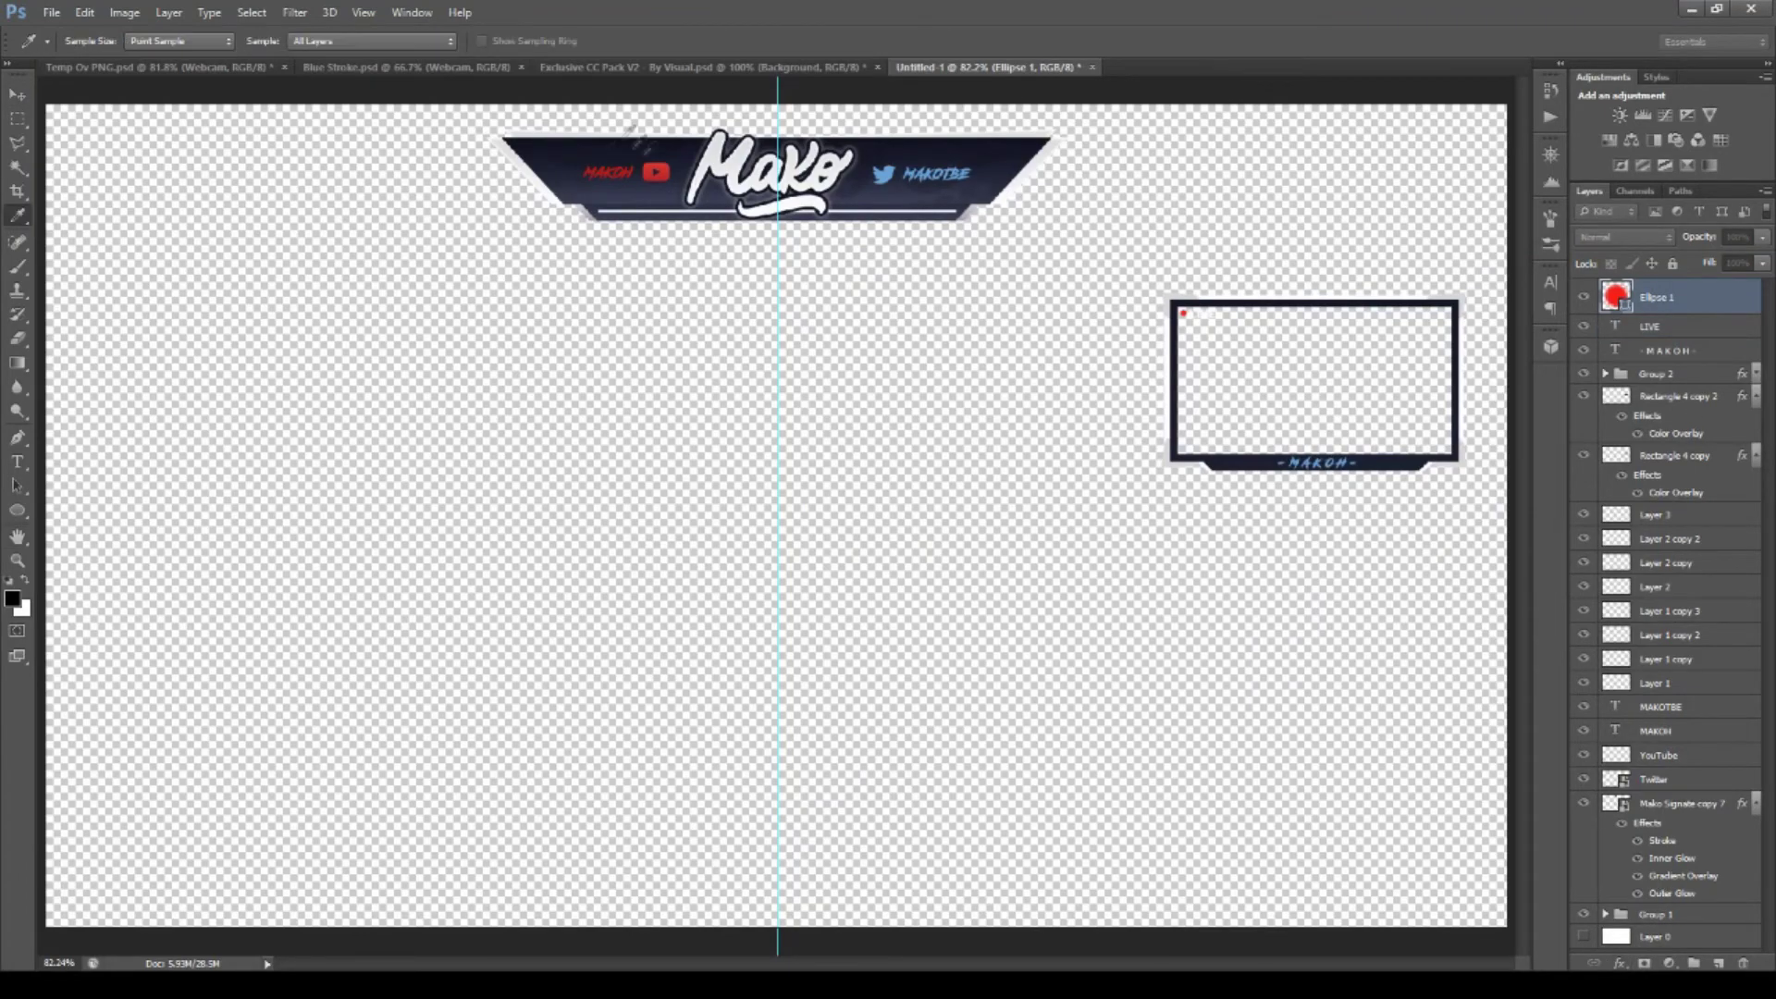
pyautogui.moveTo(1741, 396); pyautogui.dragTo(1665, 297)
pyautogui.scroll(-3, 1663, 768)
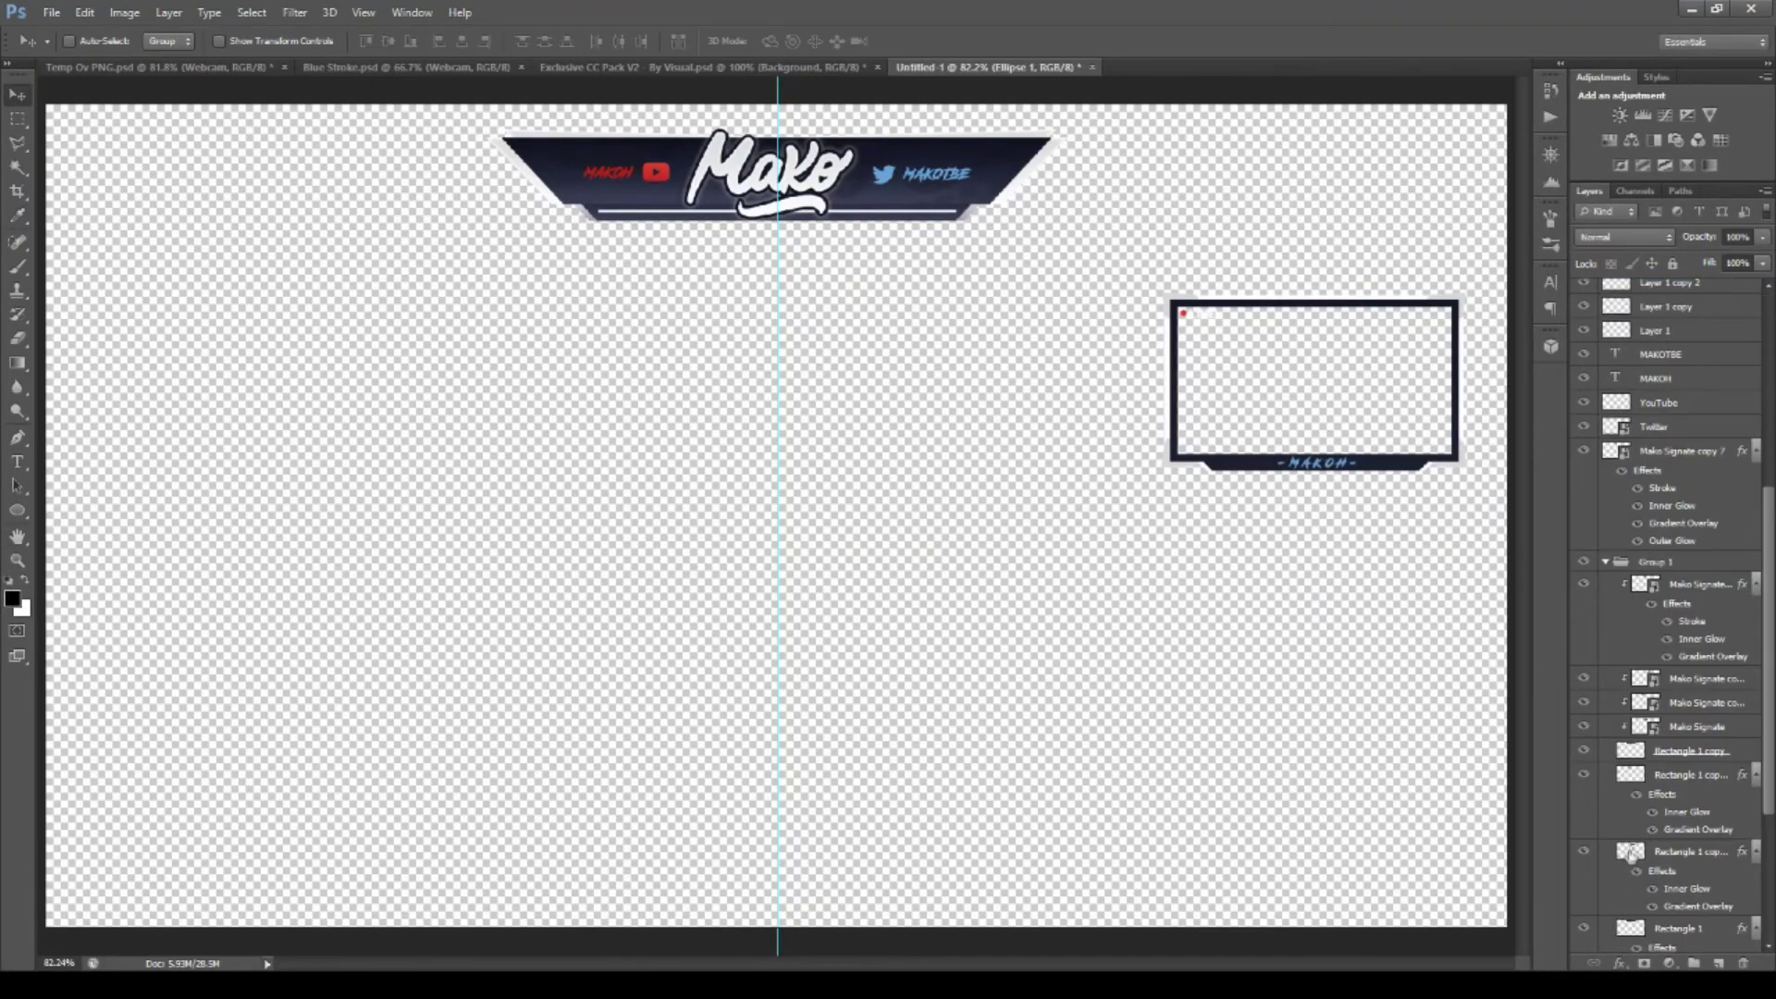
pyautogui.scroll(-2, 1663, 768)
pyautogui.scroll(-2, 1663, 768)
pyautogui.click(1605, 459)
pyautogui.scroll(5, 1665, 555)
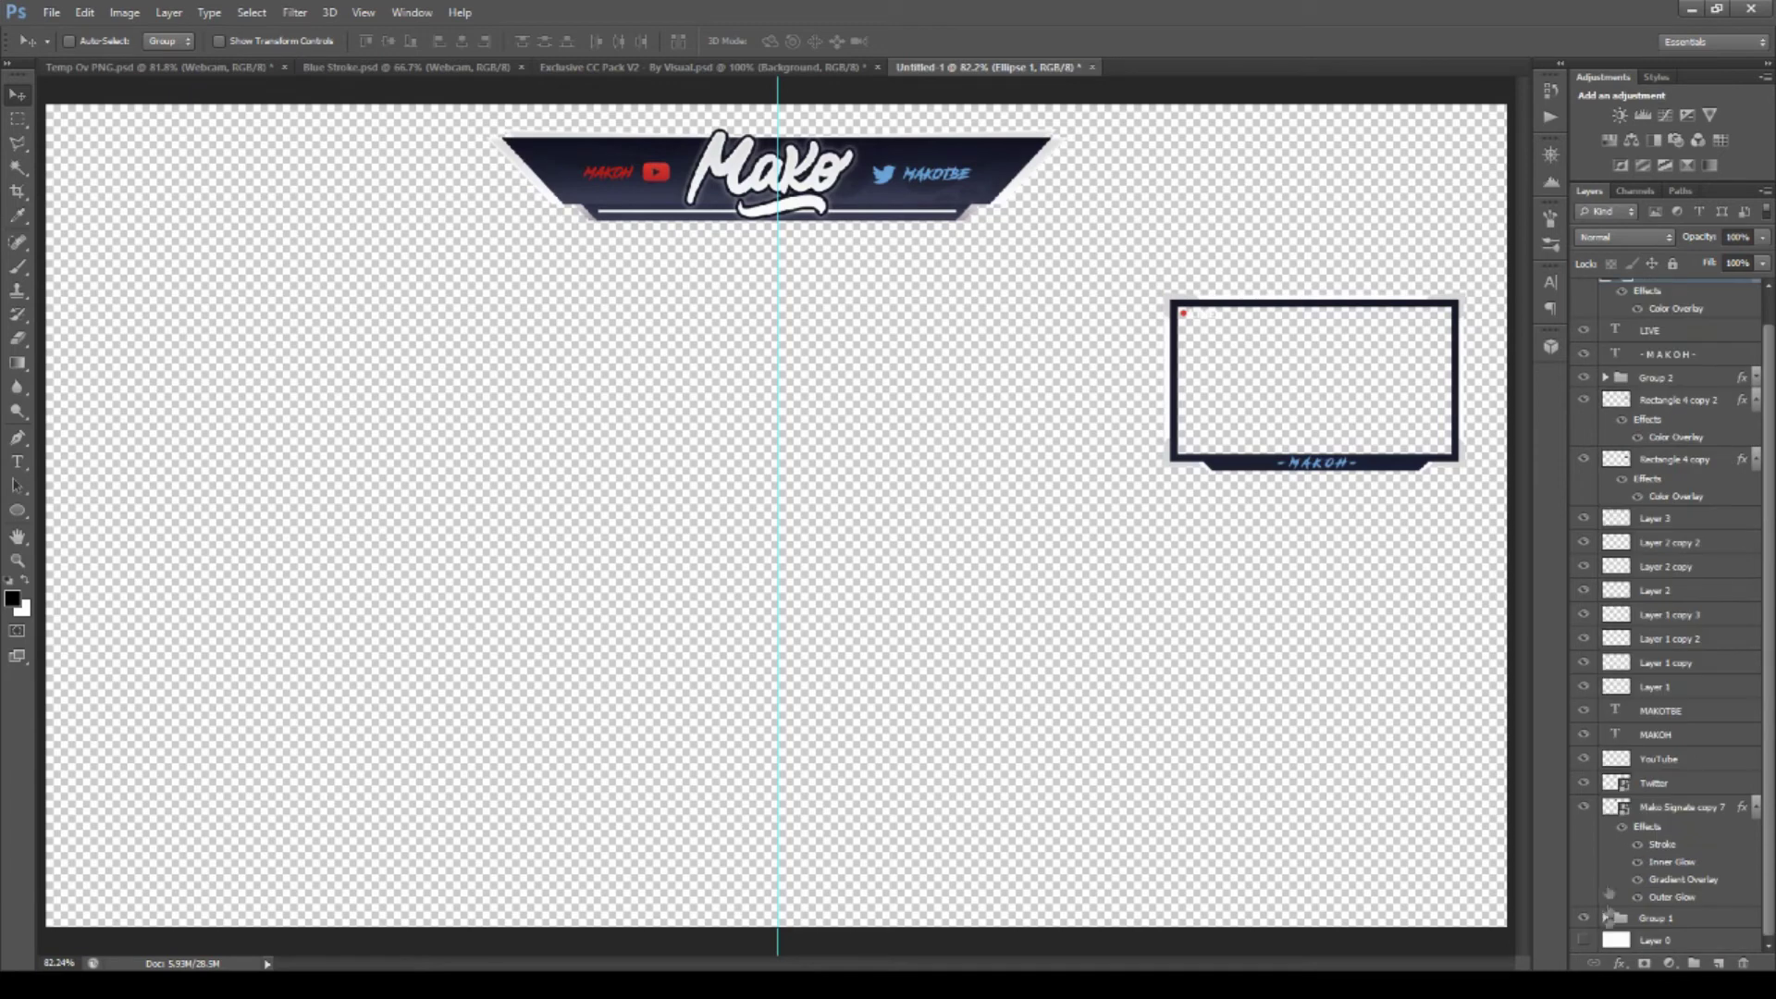
# Edit and commit the MAKOH handle text layer.
pyautogui.click(1657, 734)
pyautogui.press('t')
pyautogui.doubleClick(1615, 733)
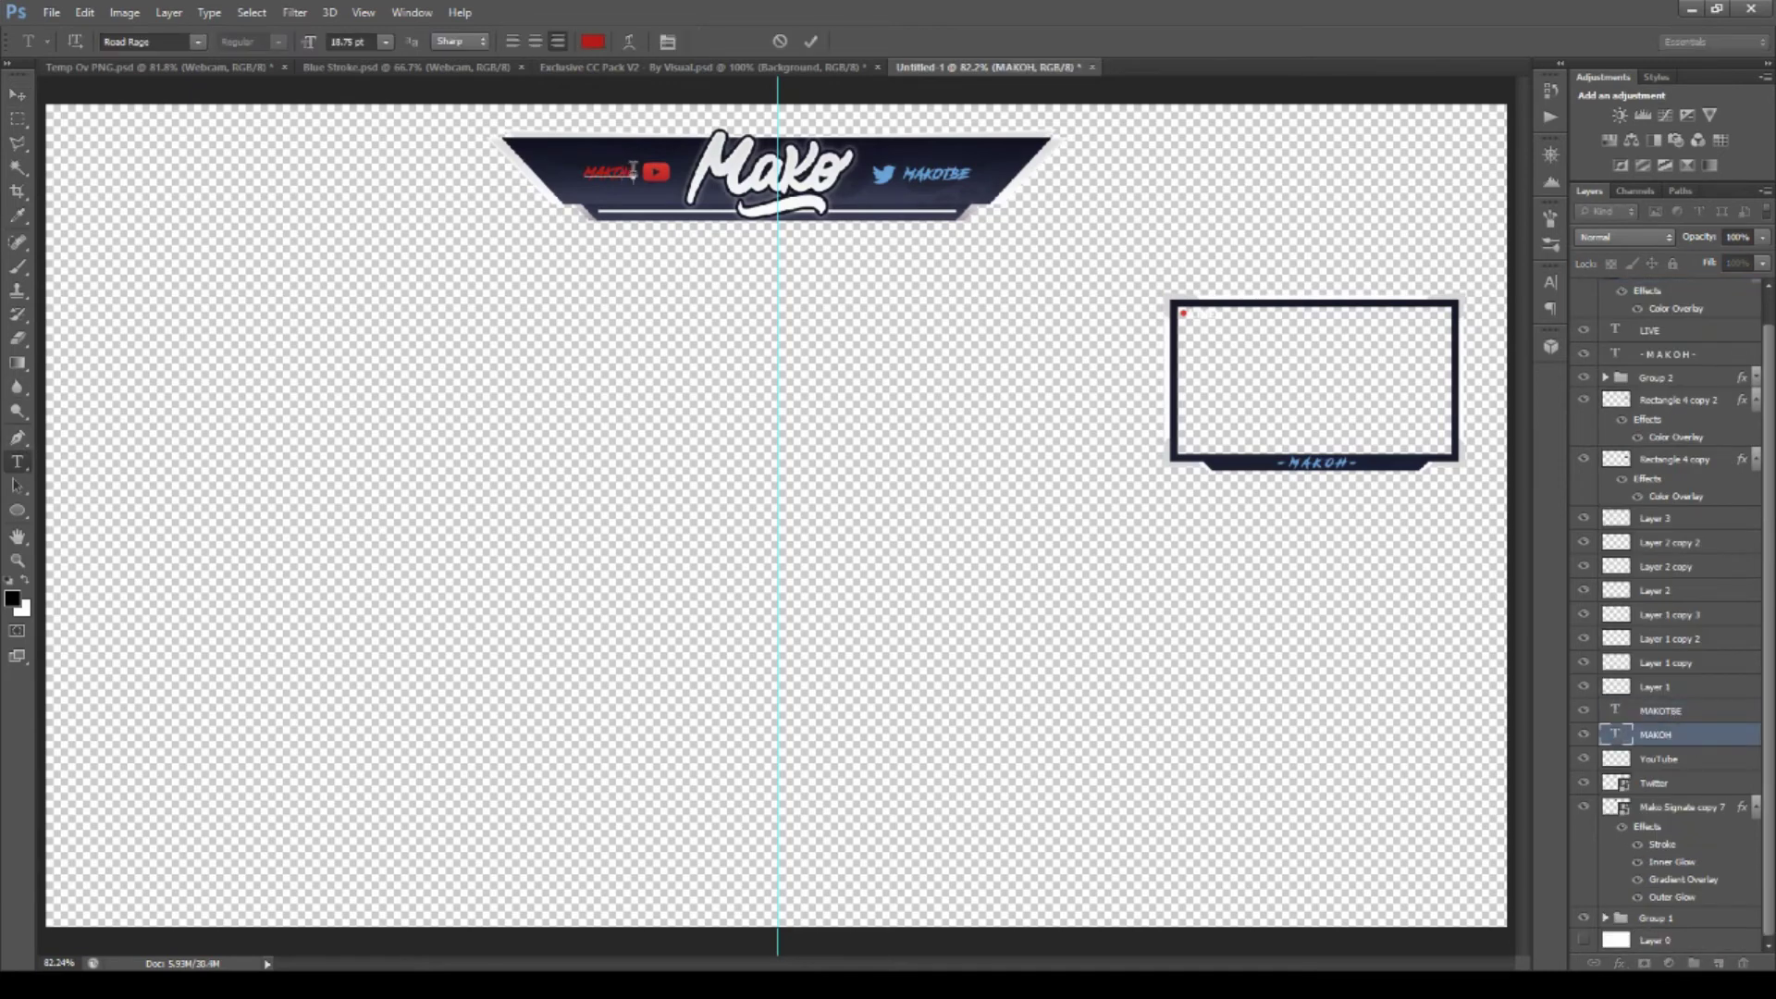
pyautogui.hotkey('ctrl', 'Return')
pyautogui.press('v')
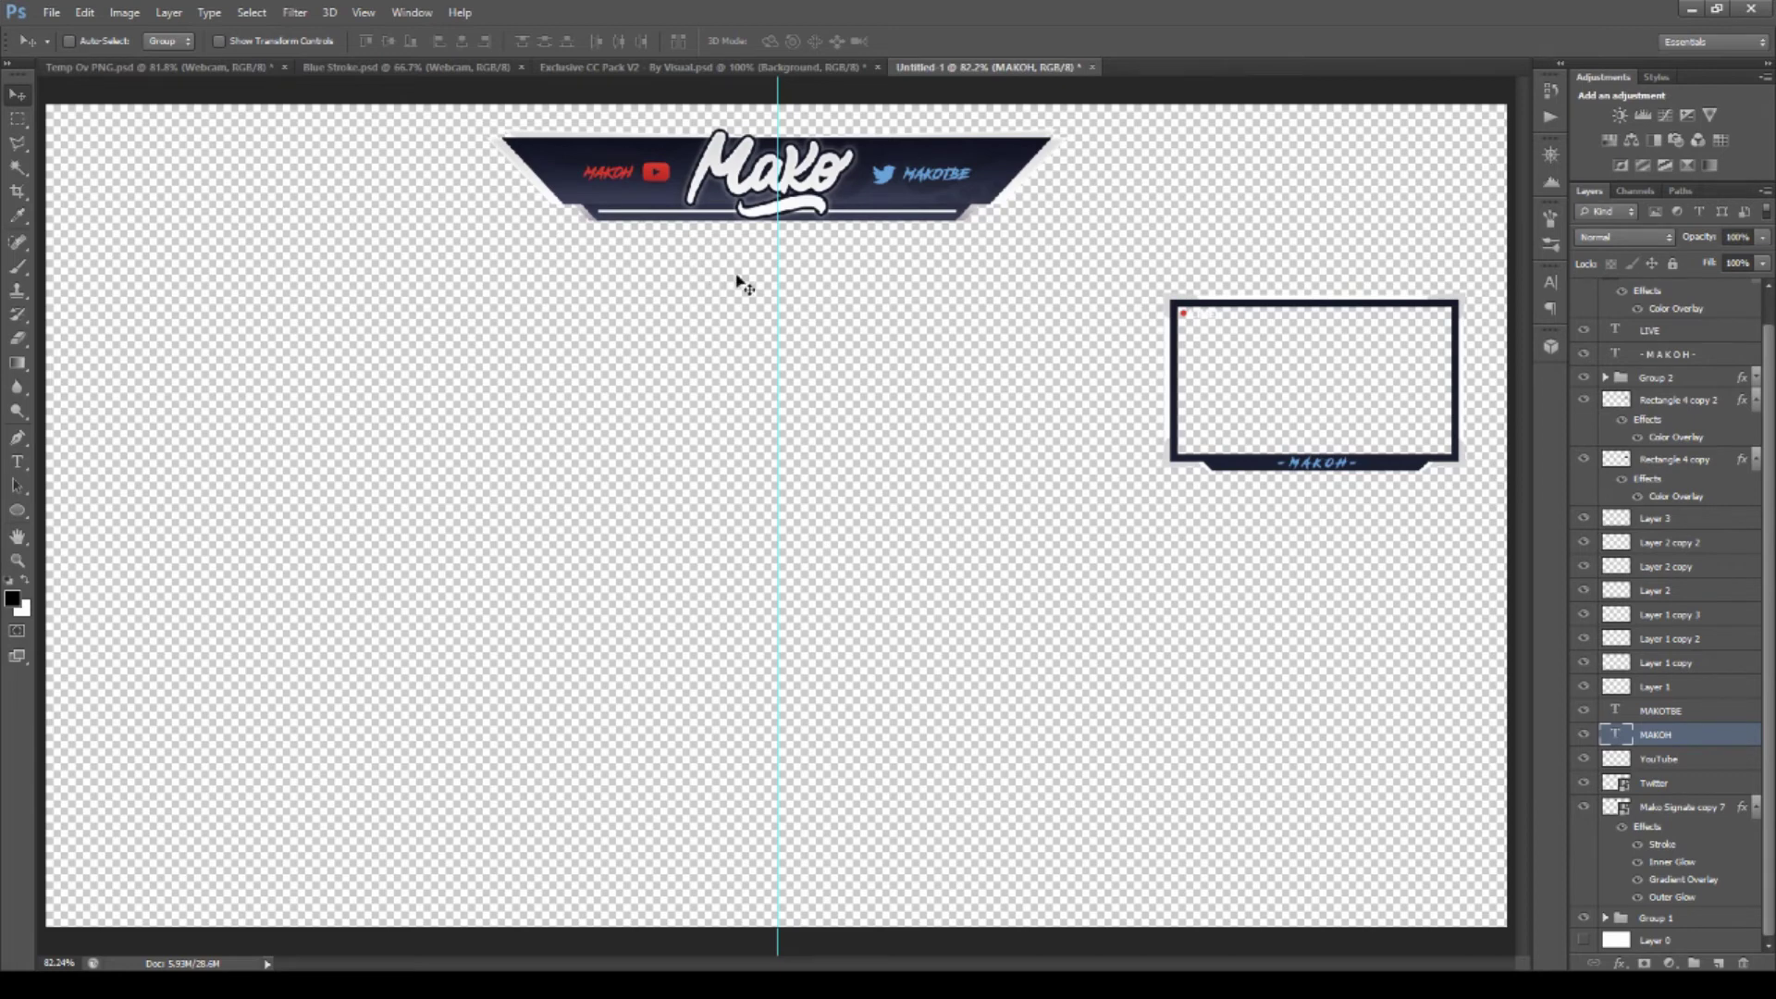
# Group the webcam frame layers, Layer 4 through Layer 1, into a group named Webcam.
pyautogui.scroll(1, 1609, 421)
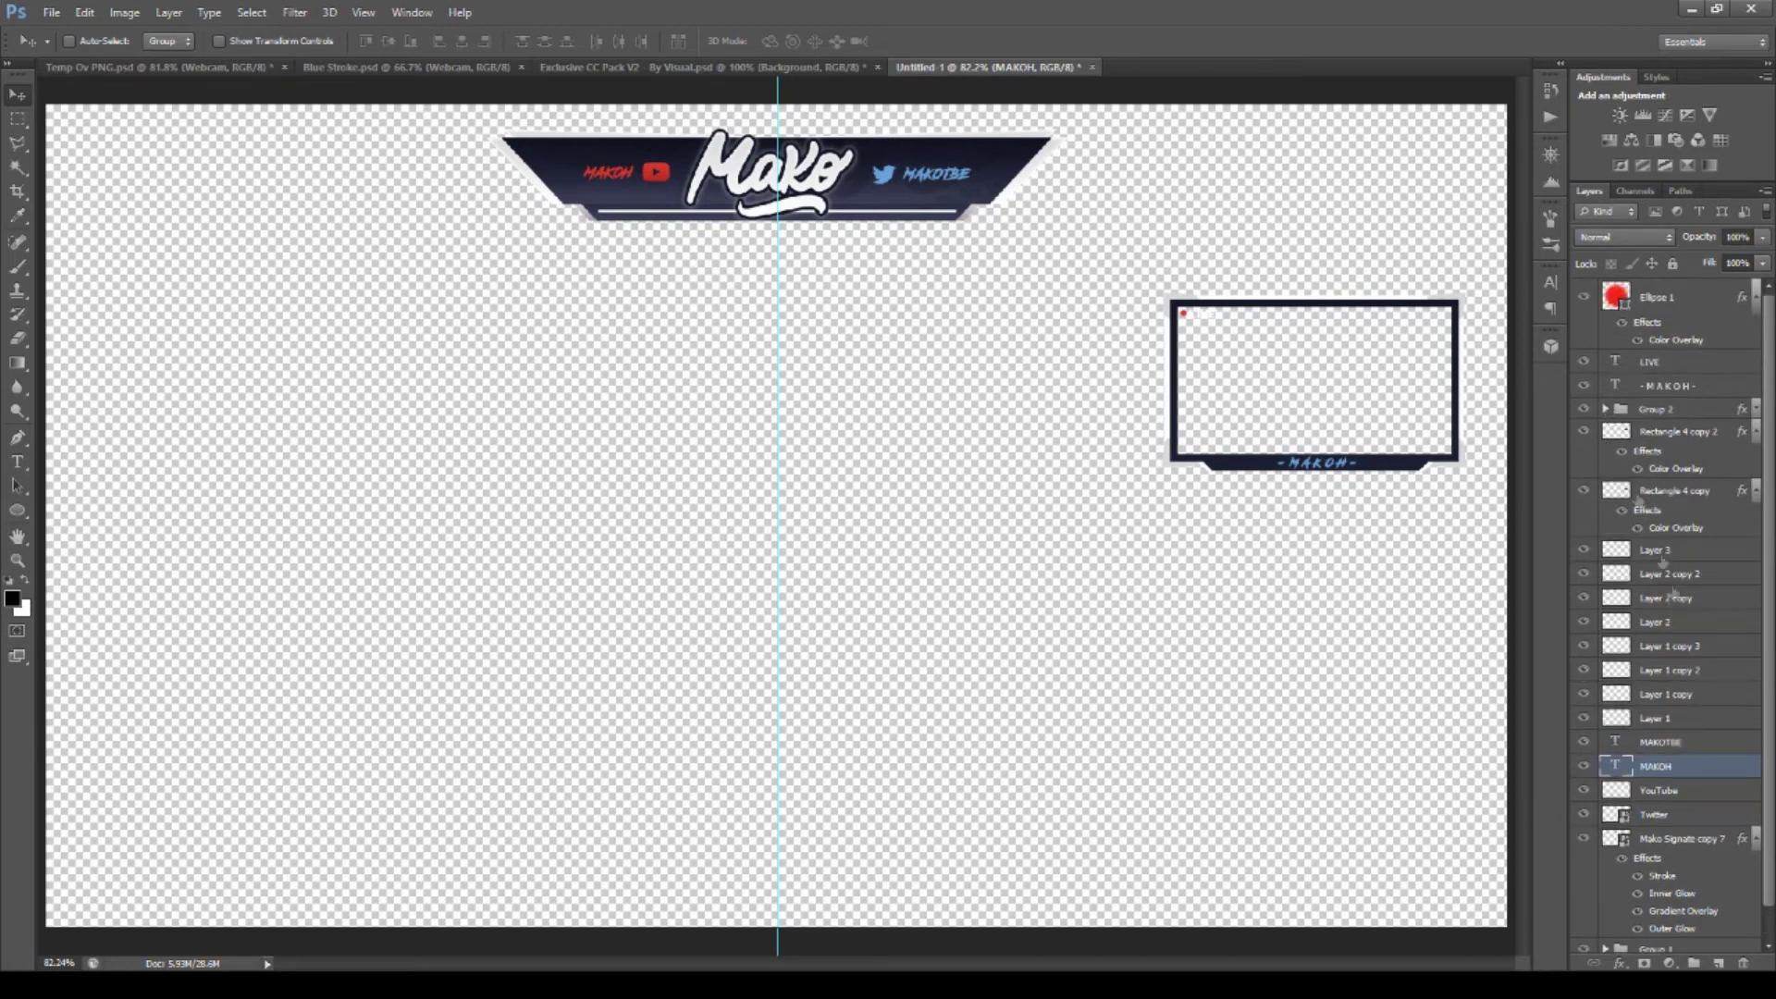
pyautogui.click(1689, 725)
pyautogui.keyDown('shift'); pyautogui.click(1674, 431); pyautogui.keyUp('shift')
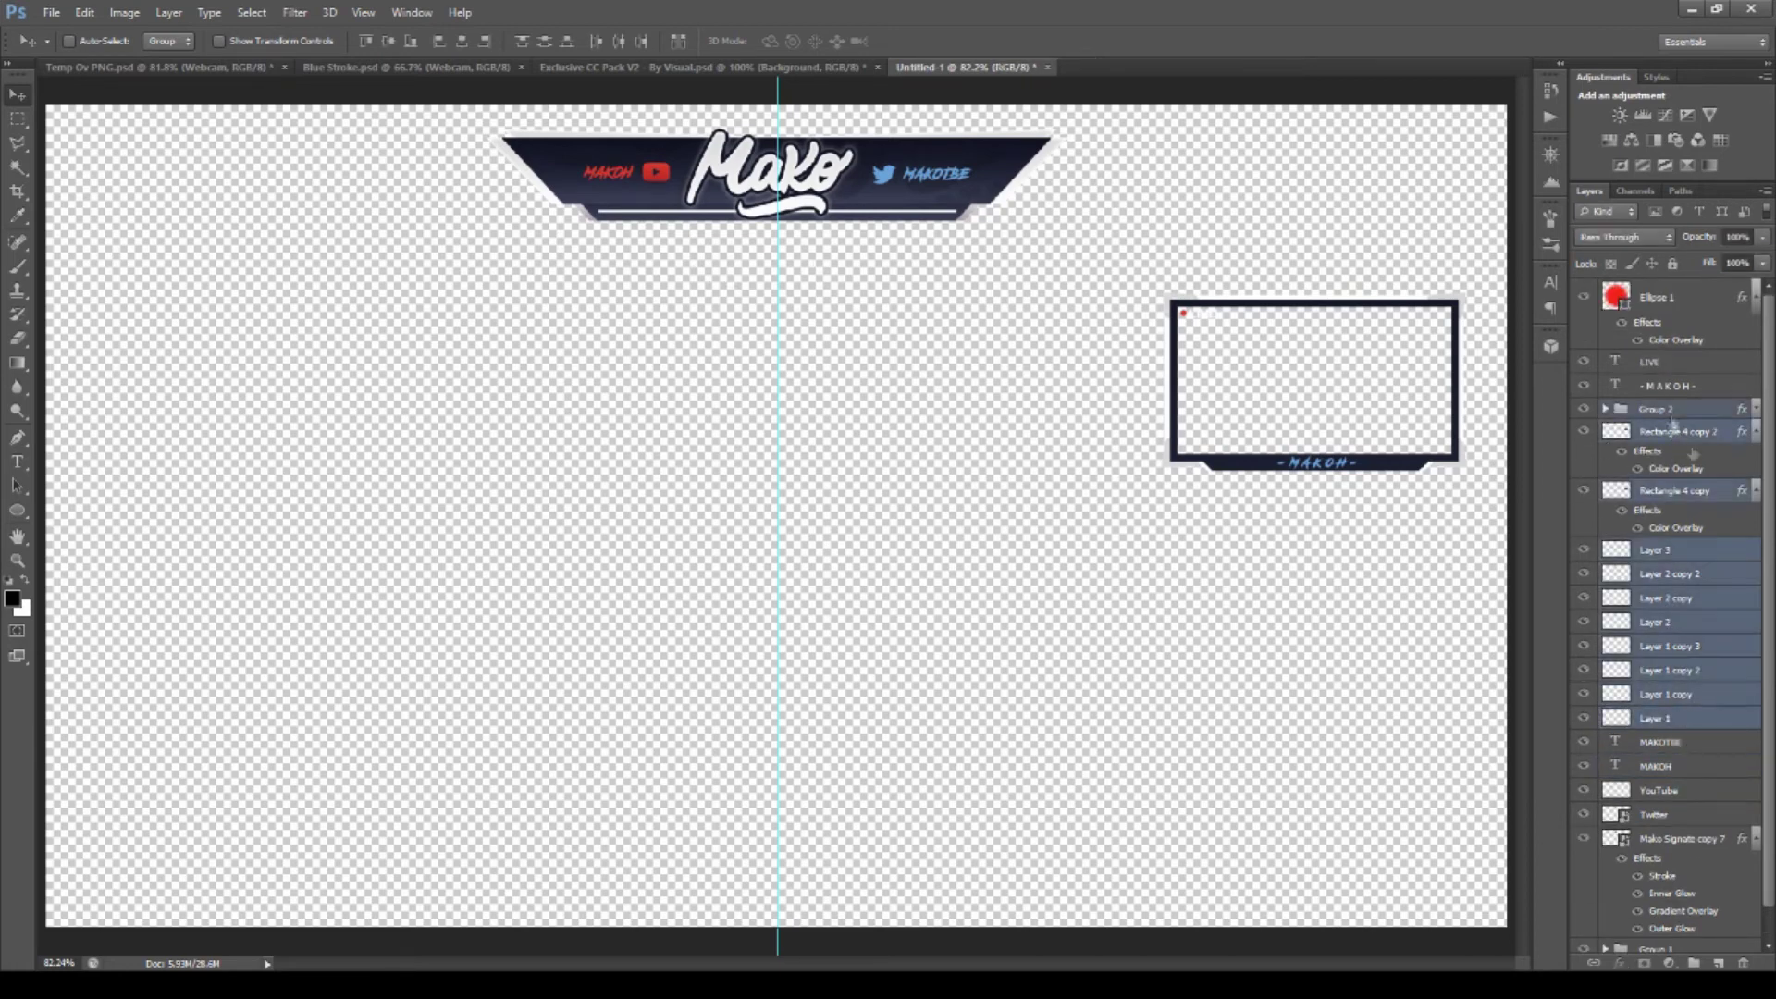
pyautogui.hotkey('ctrl', 'shift', 'alt', 'n')
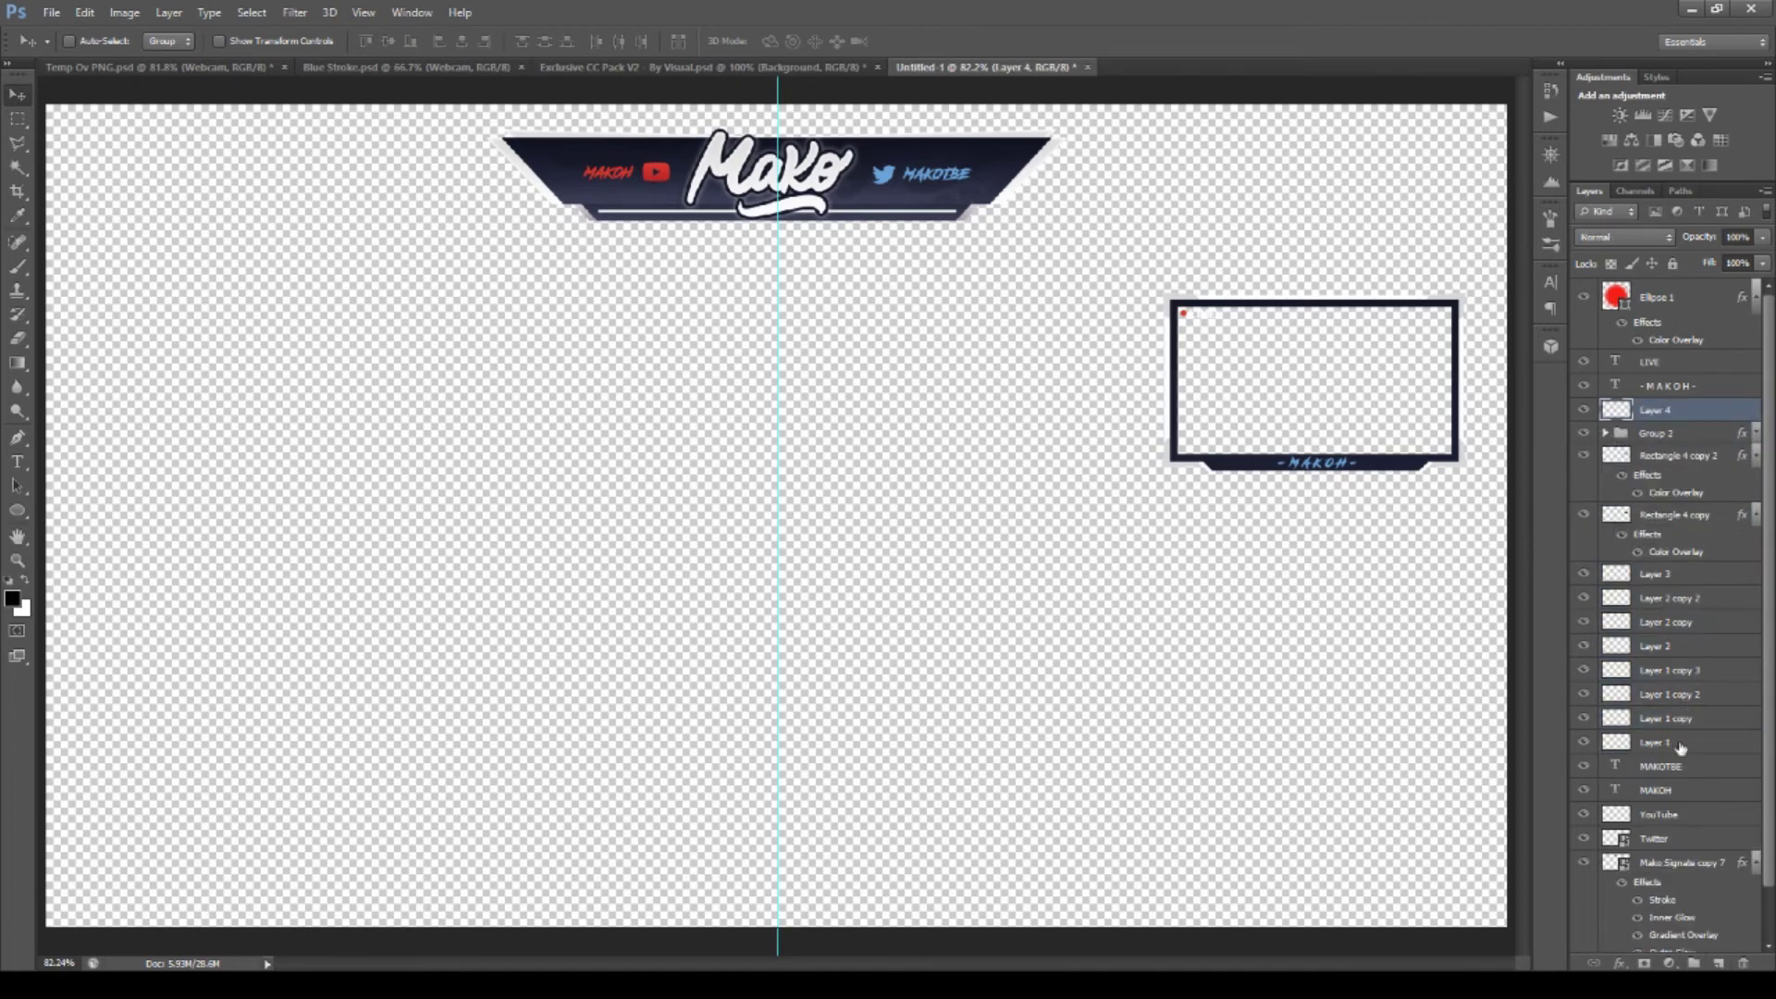
pyautogui.keyDown('shift'); pyautogui.click(1656, 741); pyautogui.keyUp('shift')
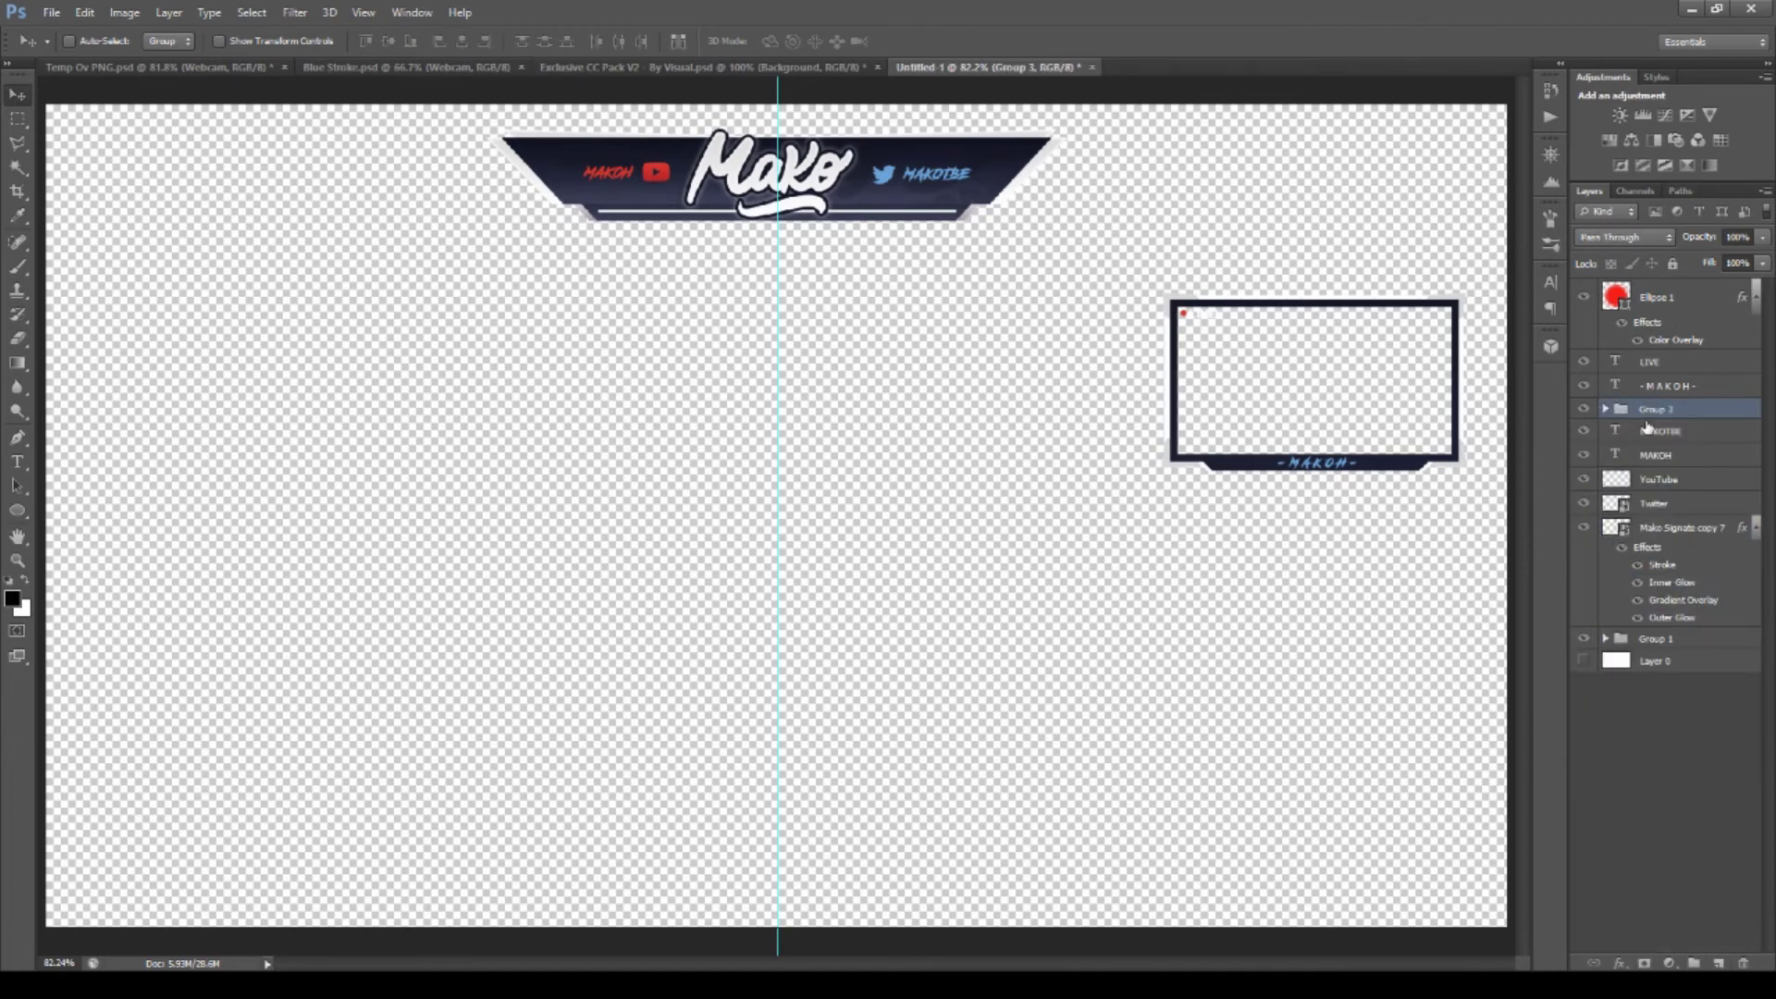
pyautogui.hotkey('ctrl', 'g')
pyautogui.doubleClick(1655, 409)
pyautogui.write('W')
pyautogui.write('m')
pyautogui.press('Return')
# Rename Group 1 to Overlay, hide Mako Signate copy 7, and show the LIVE label.
pyautogui.doubleClick(1652, 638)
pyautogui.write('Overlay')
pyautogui.press('Return')
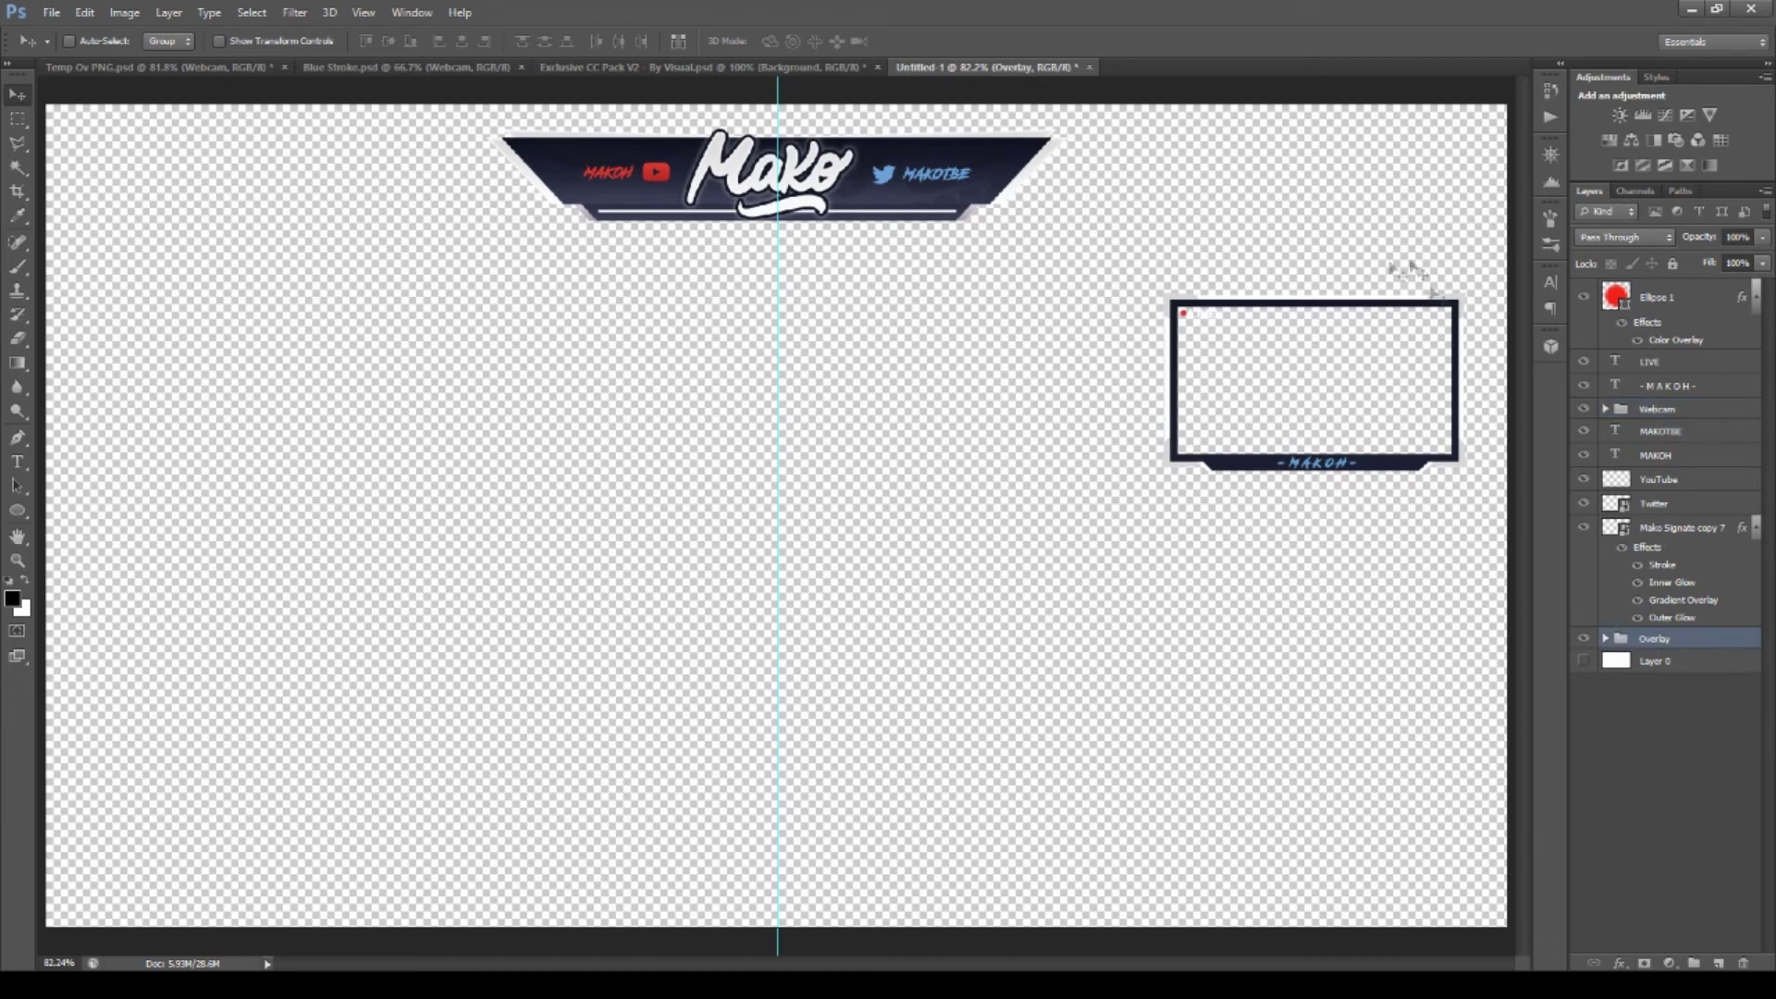
pyautogui.click(1755, 527)
pyautogui.click(1583, 527)
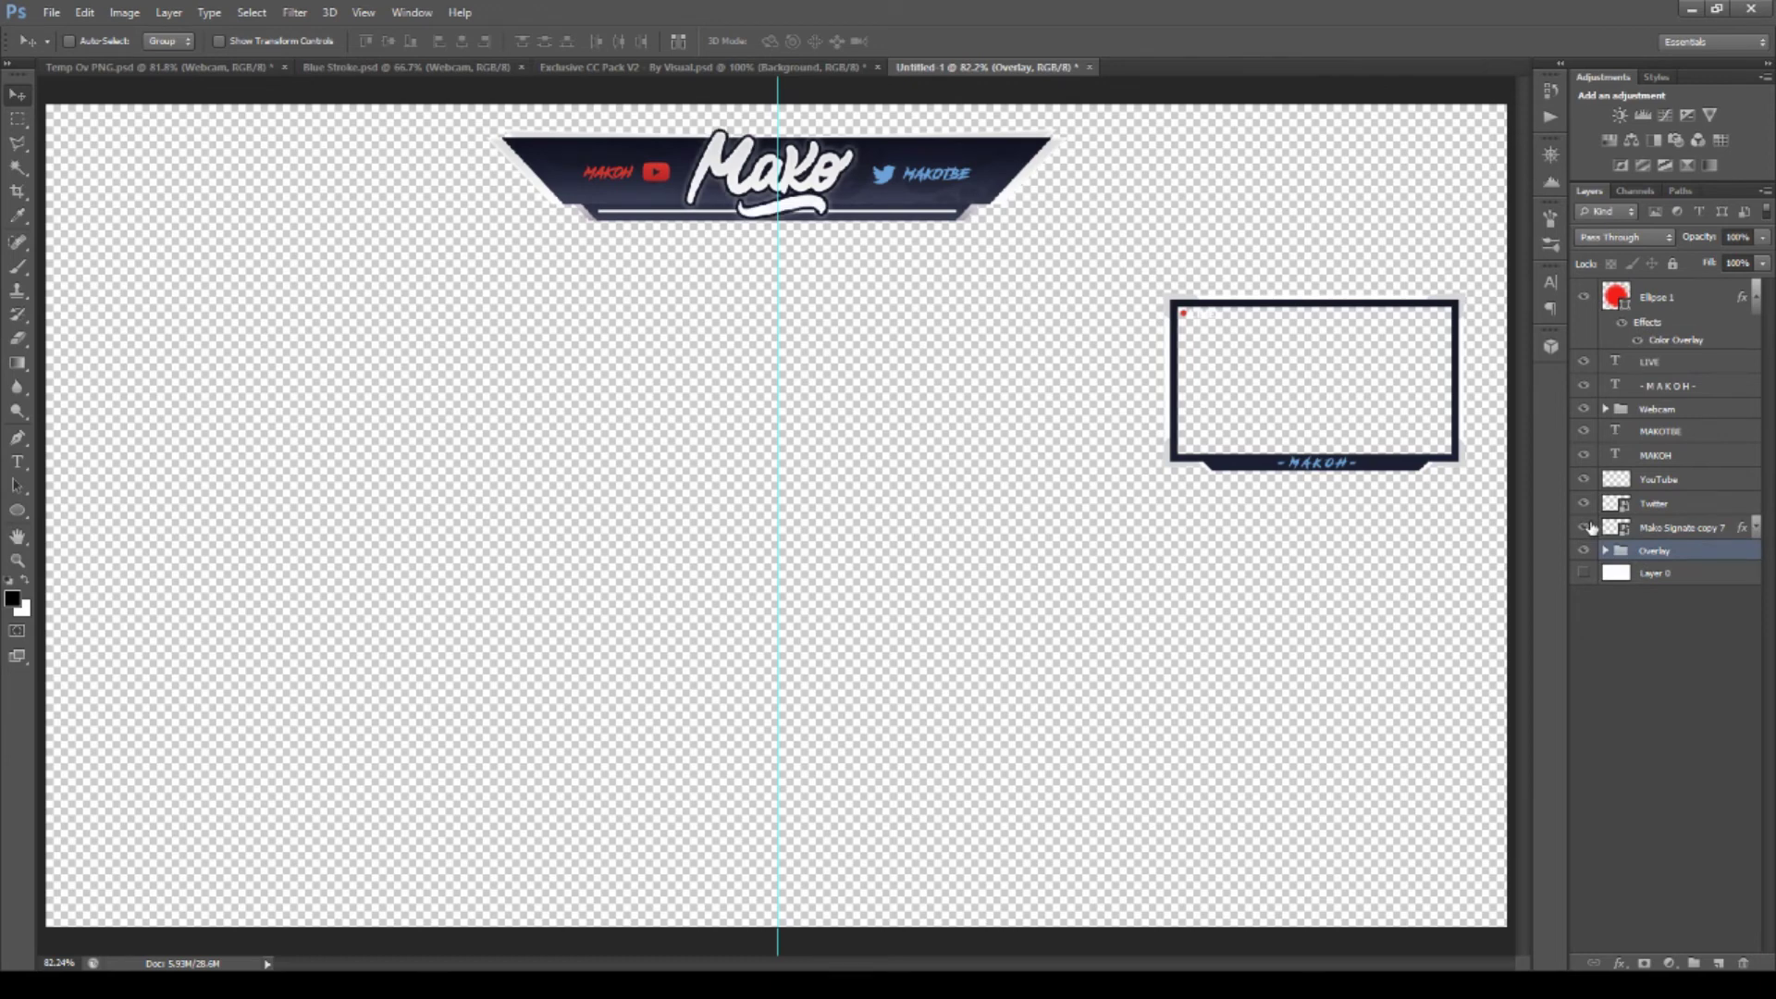
pyautogui.click(1583, 364)
# Place the WWII MP POV image stretched to the canvas, below the Overlay group.
pyautogui.moveTo(1238, 272); pyautogui.dragTo(1506, 102)
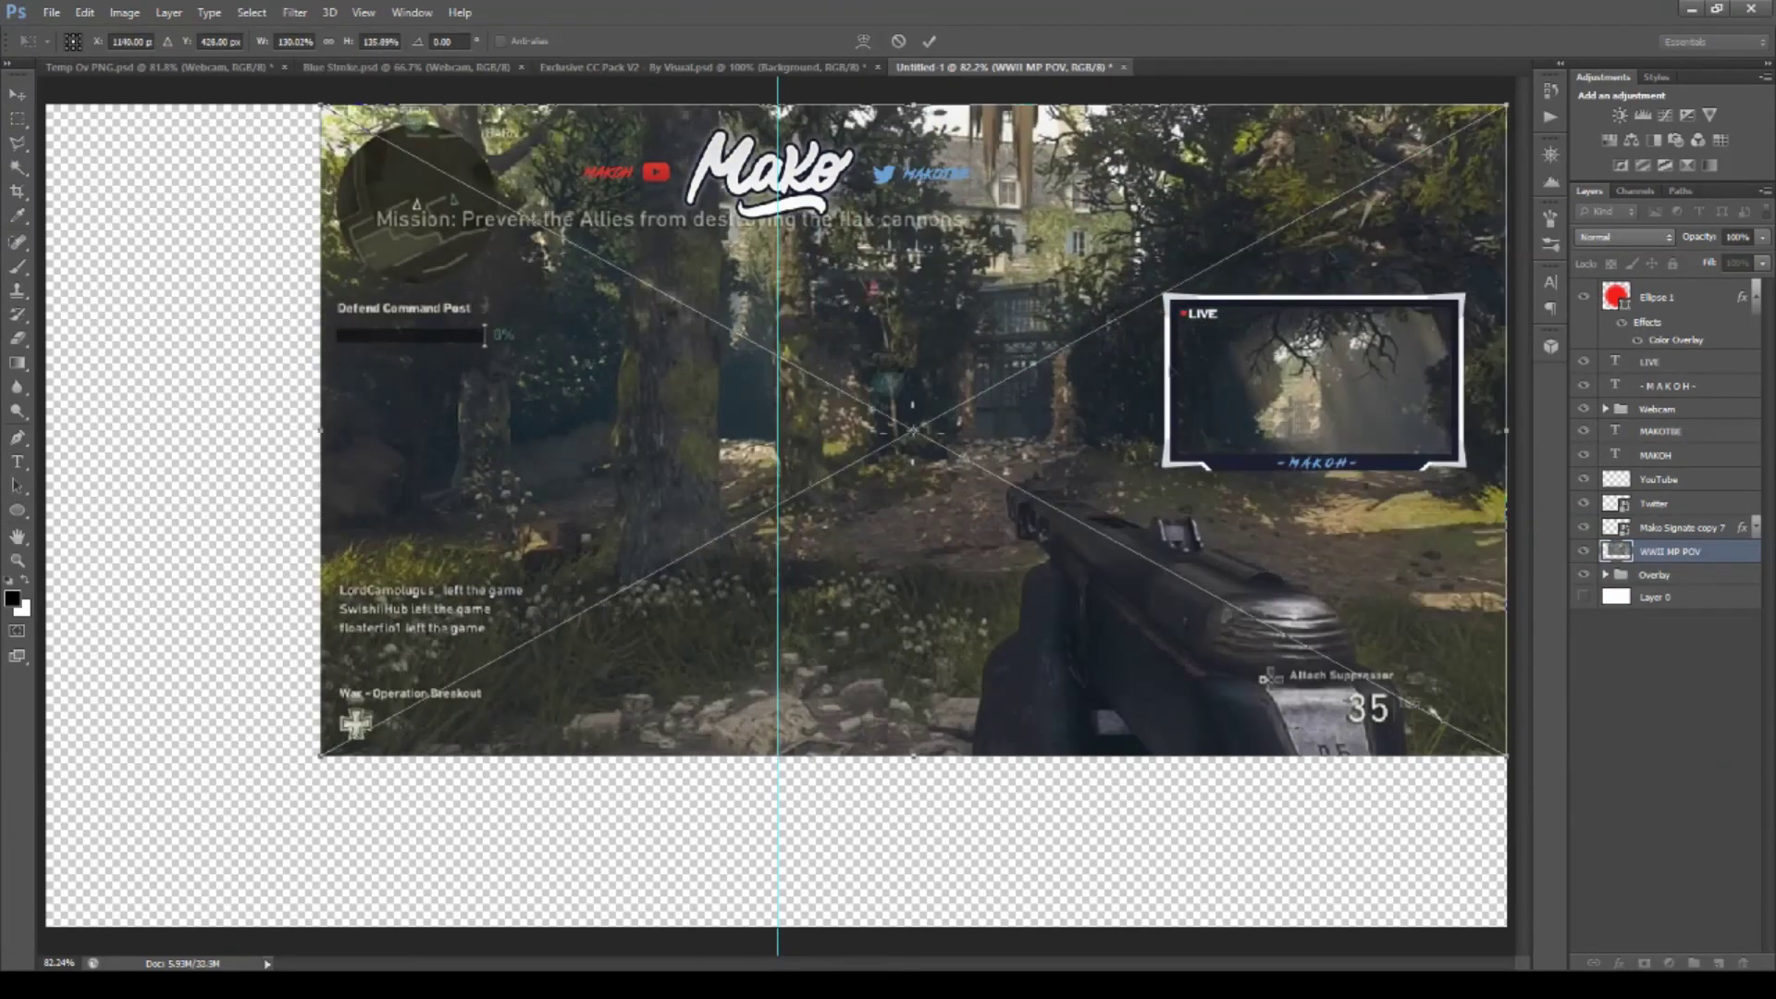
pyautogui.moveTo(317, 757); pyautogui.dragTo(110, 884)
pyautogui.press('Return')
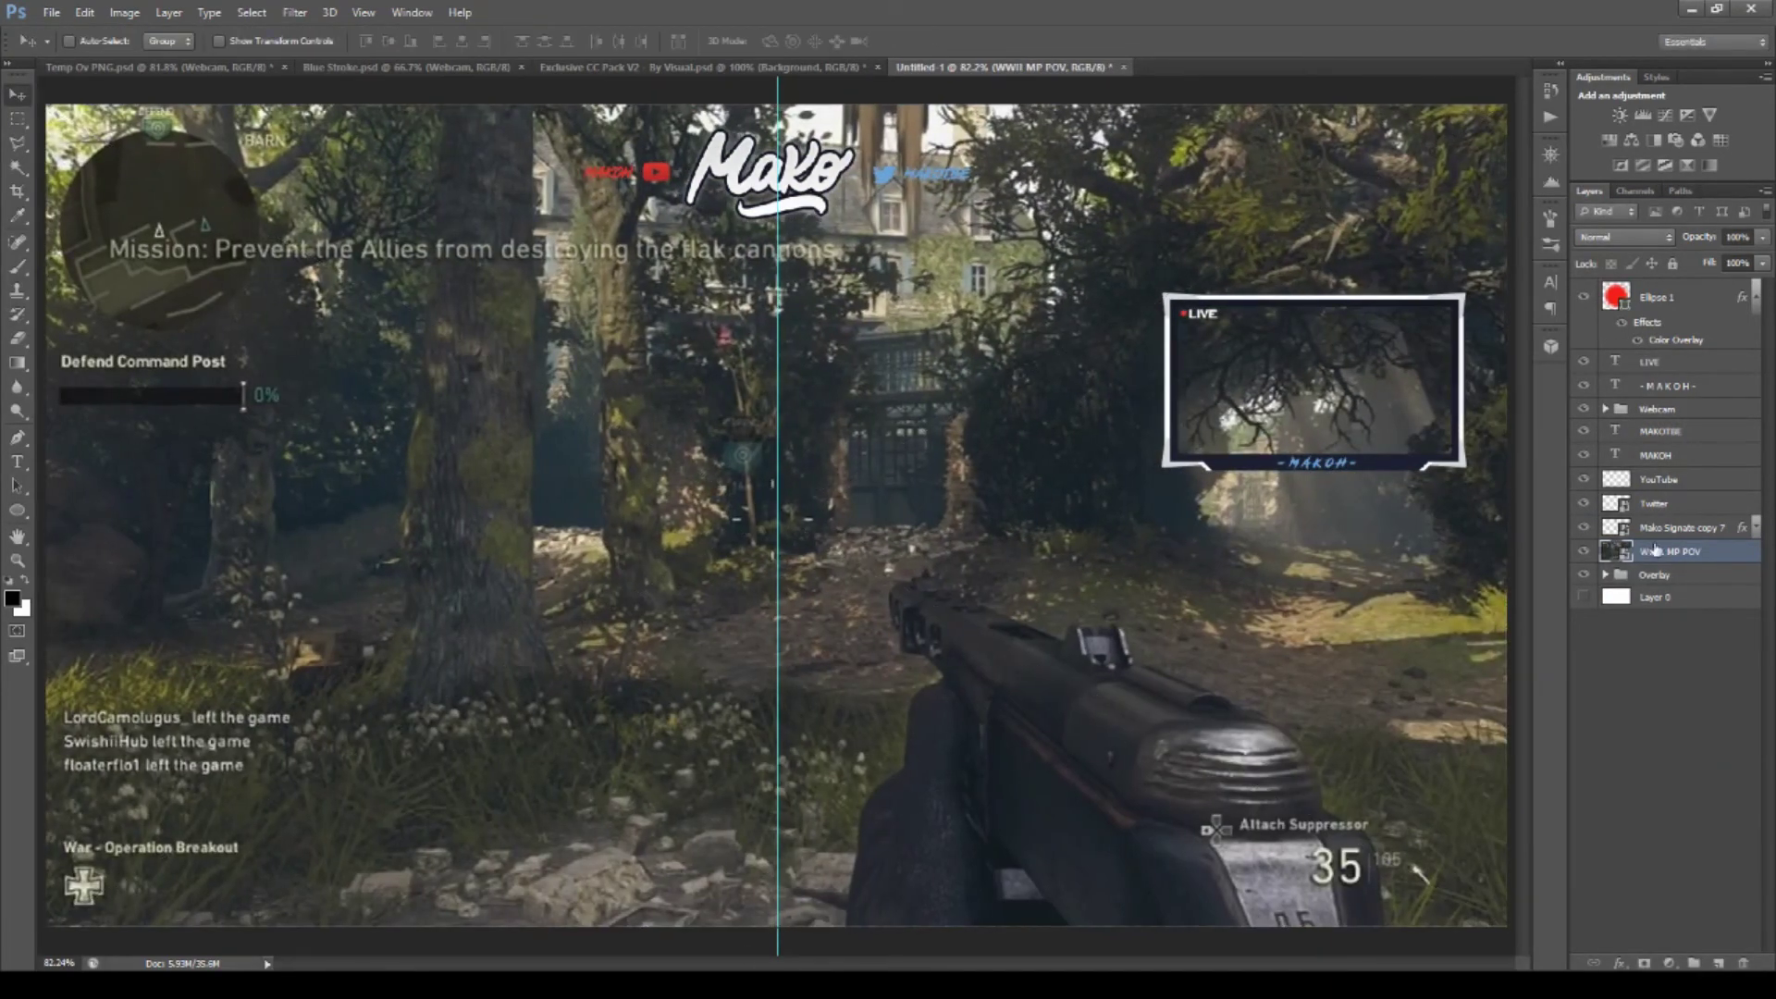
pyautogui.moveTo(1658, 551); pyautogui.dragTo(1663, 590)
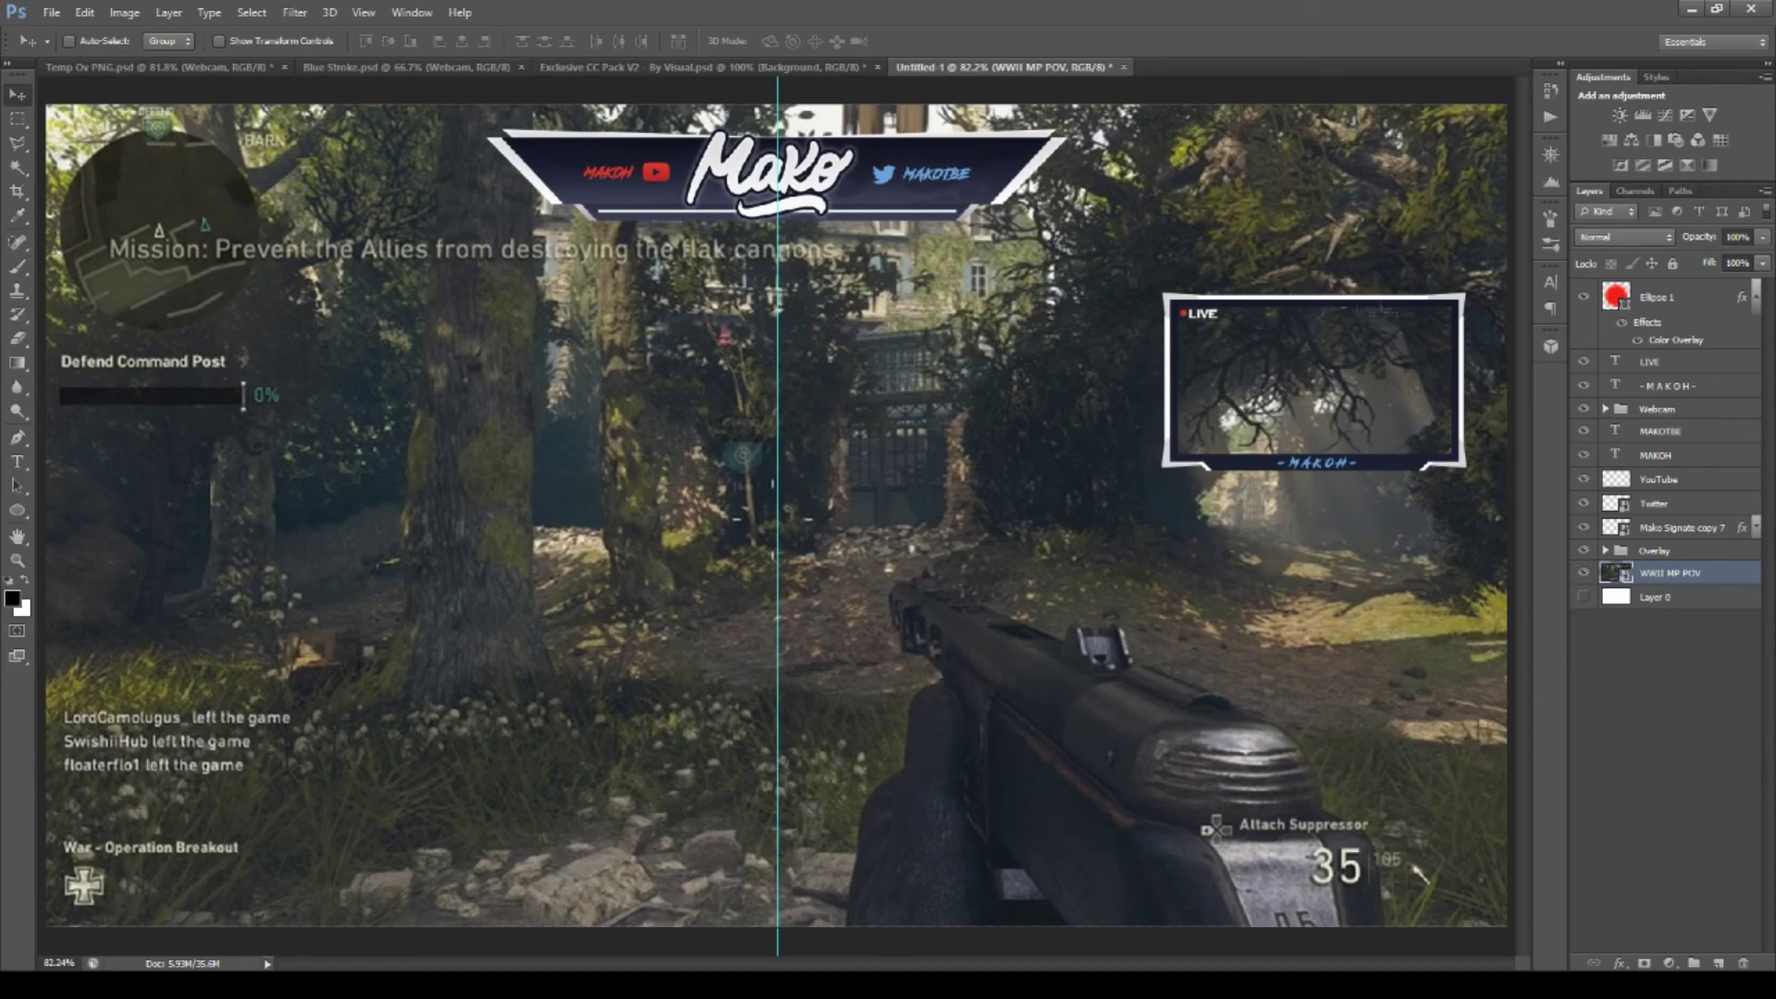
# Draw a fully opaque black rectangle sized to fill the webcam frame opening.
pyautogui.press('u')
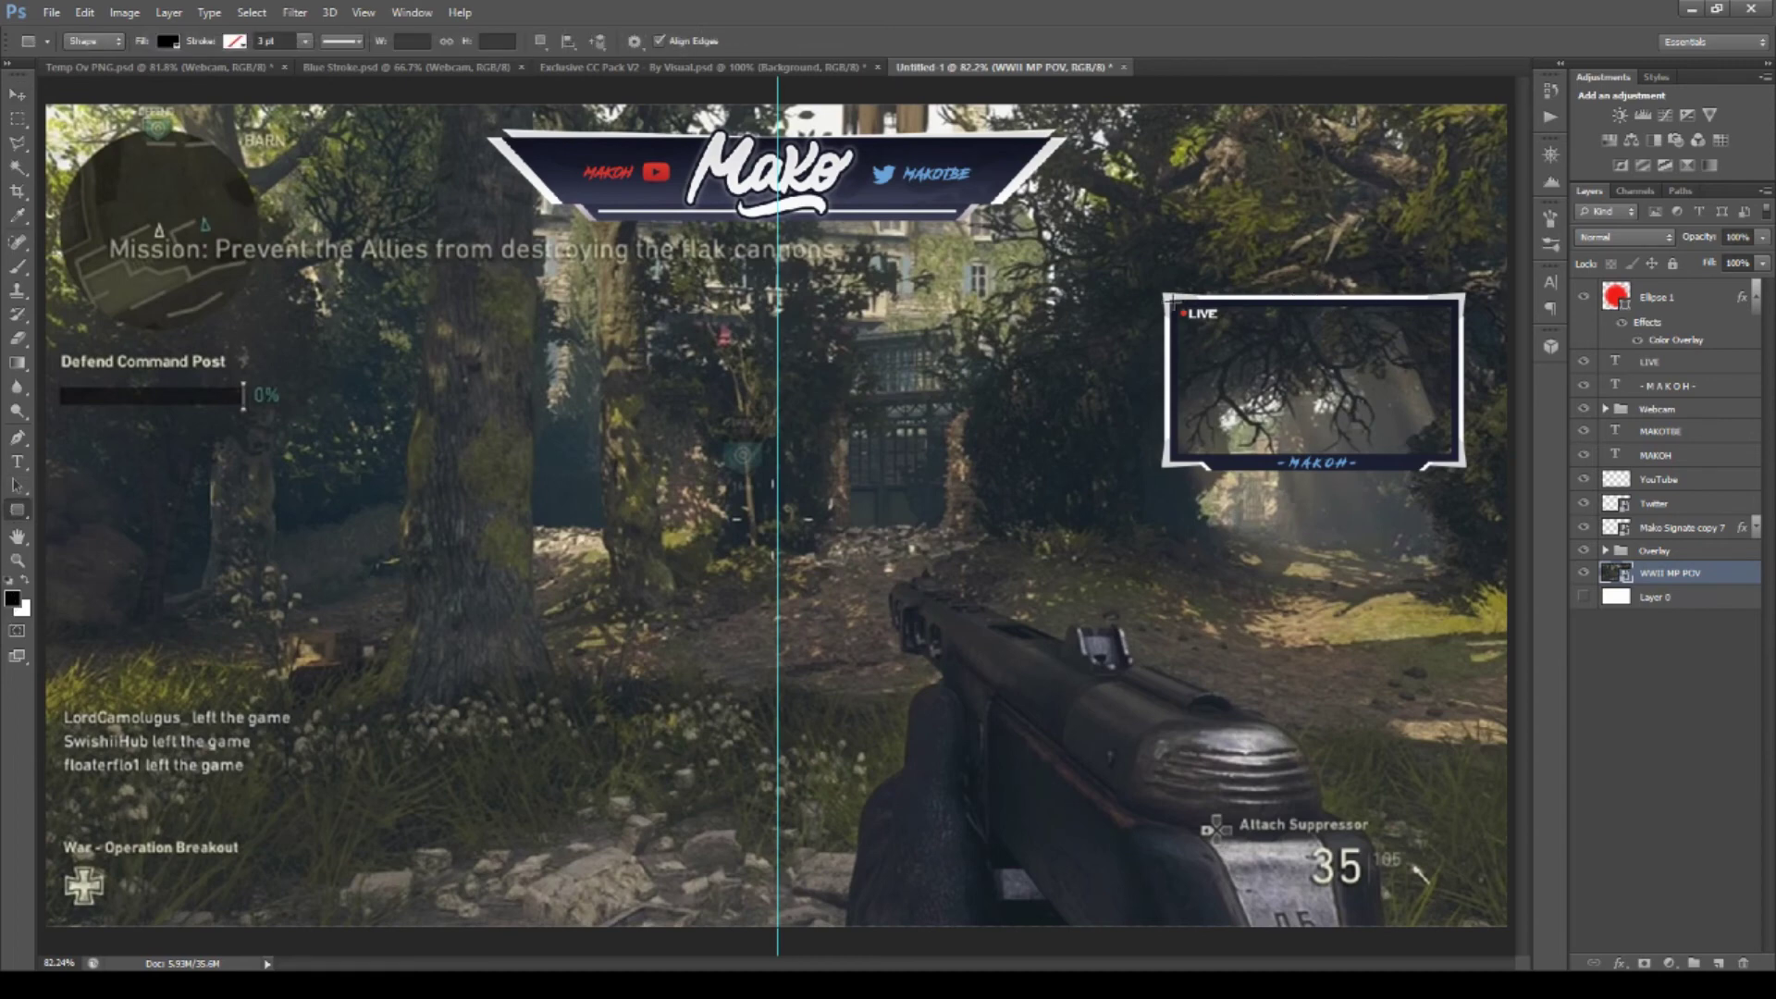
pyautogui.click(1170, 301)
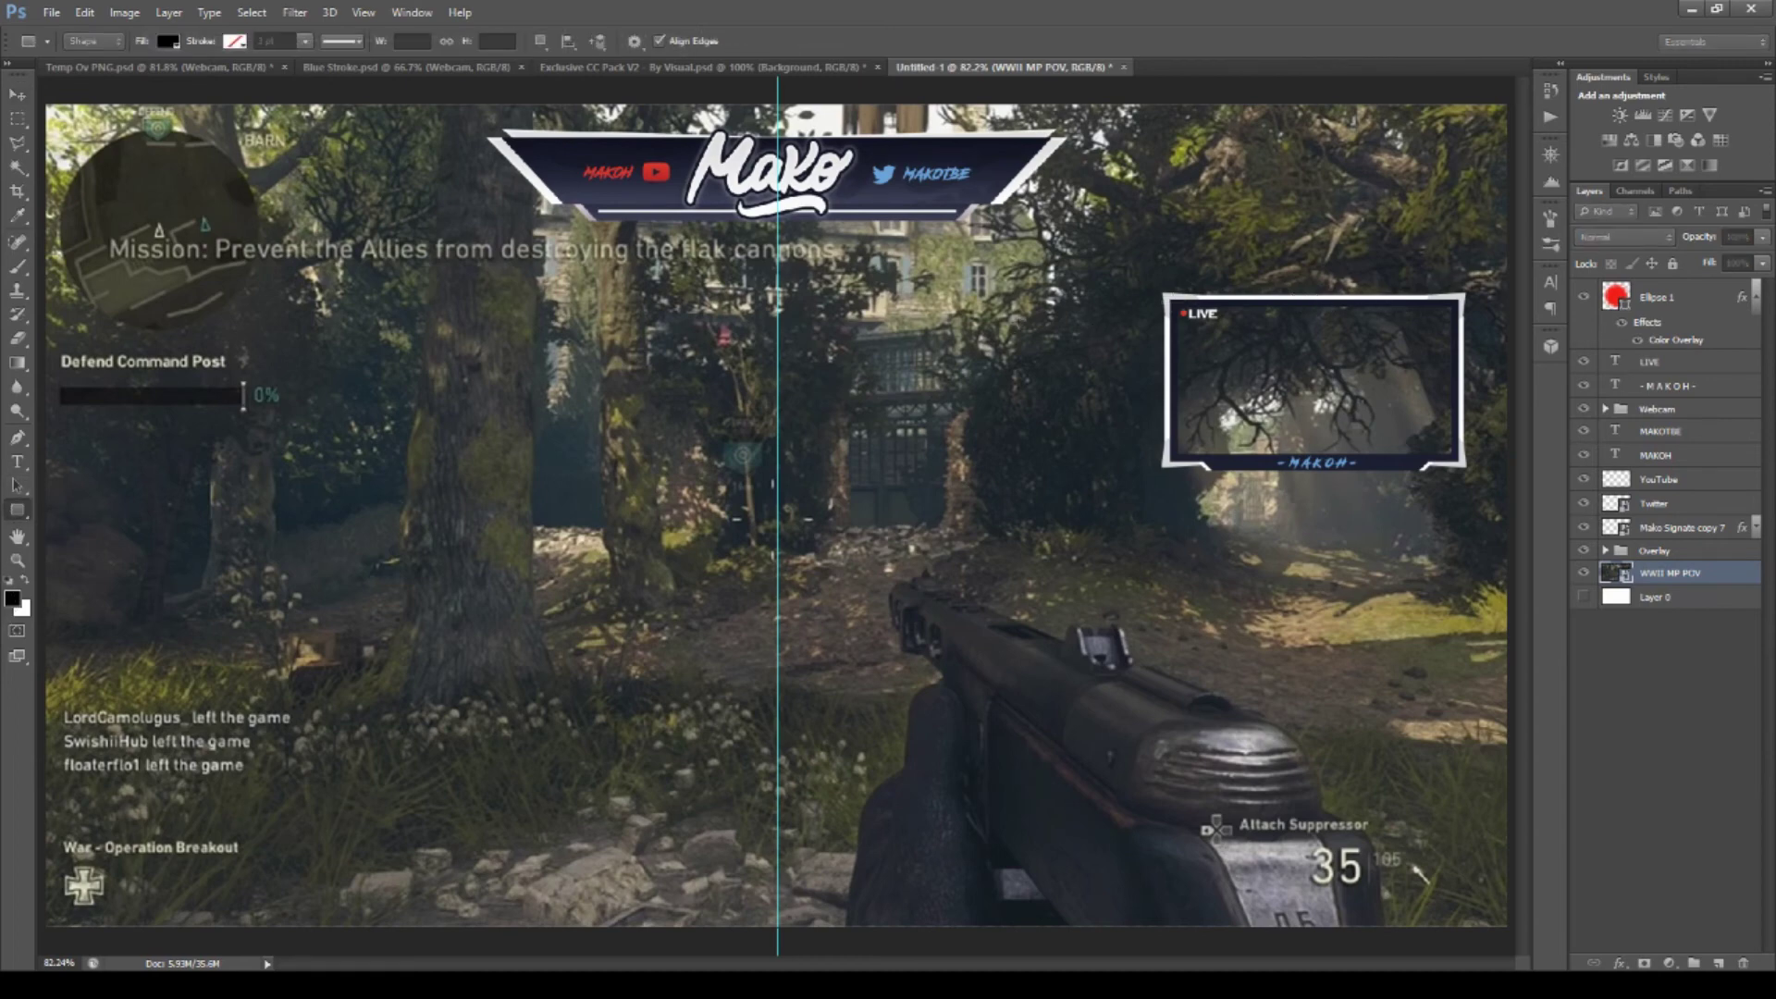
pyautogui.moveTo(1018, 321); pyautogui.dragTo(1514, 955)
pyautogui.moveTo(1760, 242); pyautogui.dragTo(1771, 243)
pyautogui.hotkey('ctrl', 't')
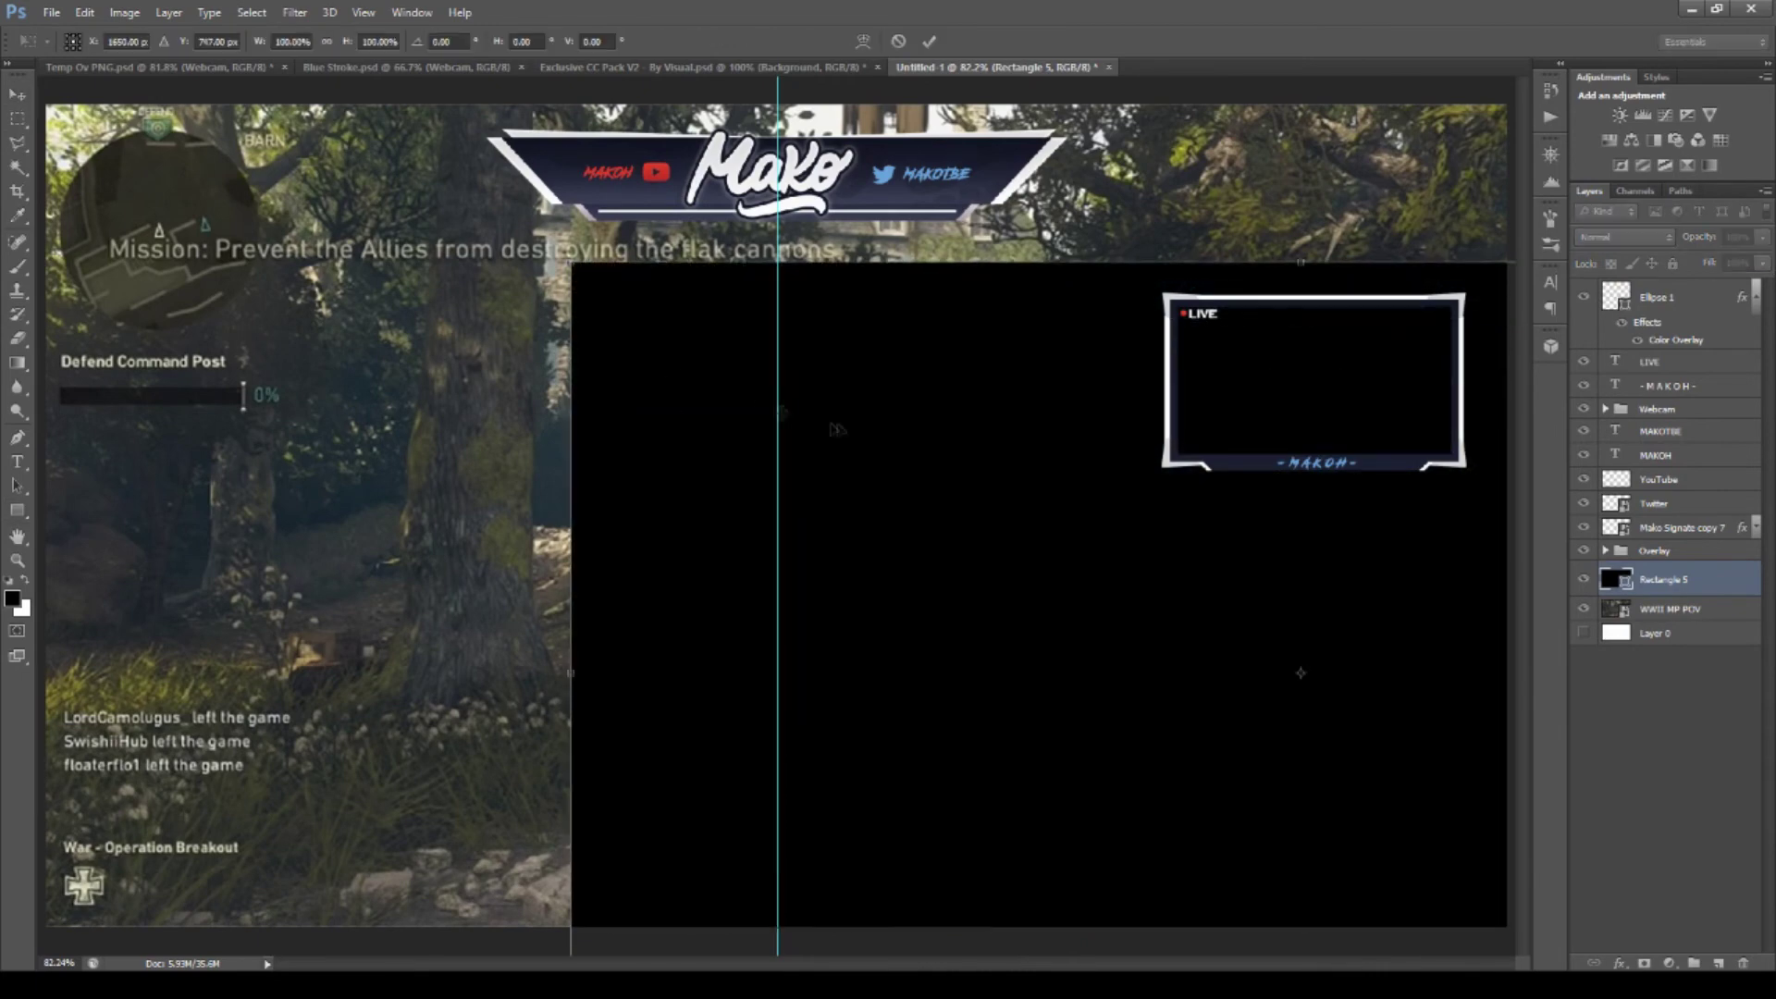
pyautogui.moveTo(566, 264)
pyautogui.mouseDown()
pyautogui.moveTo(774, 703)
pyautogui.moveTo(1460, 465)
pyautogui.mouseUp()
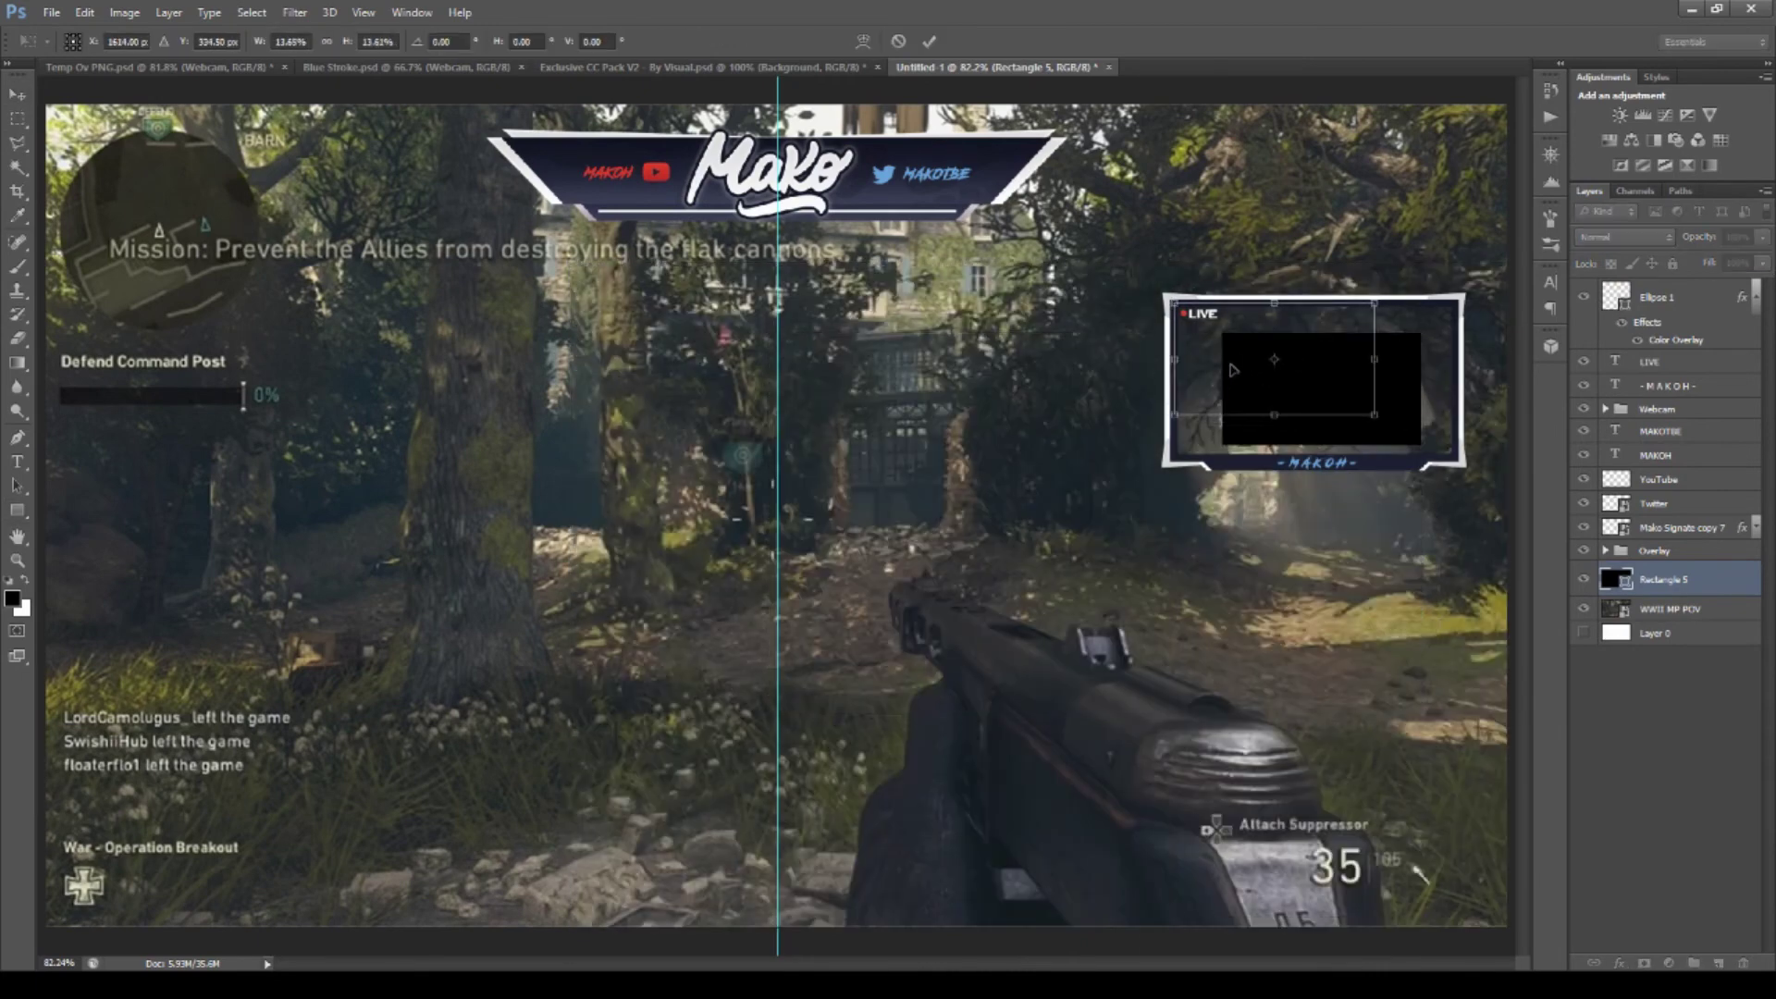
pyautogui.press('Return')
# Select the red dot and LIVE layers, then open the rectangle's fill colour.
pyautogui.click(1651, 362)
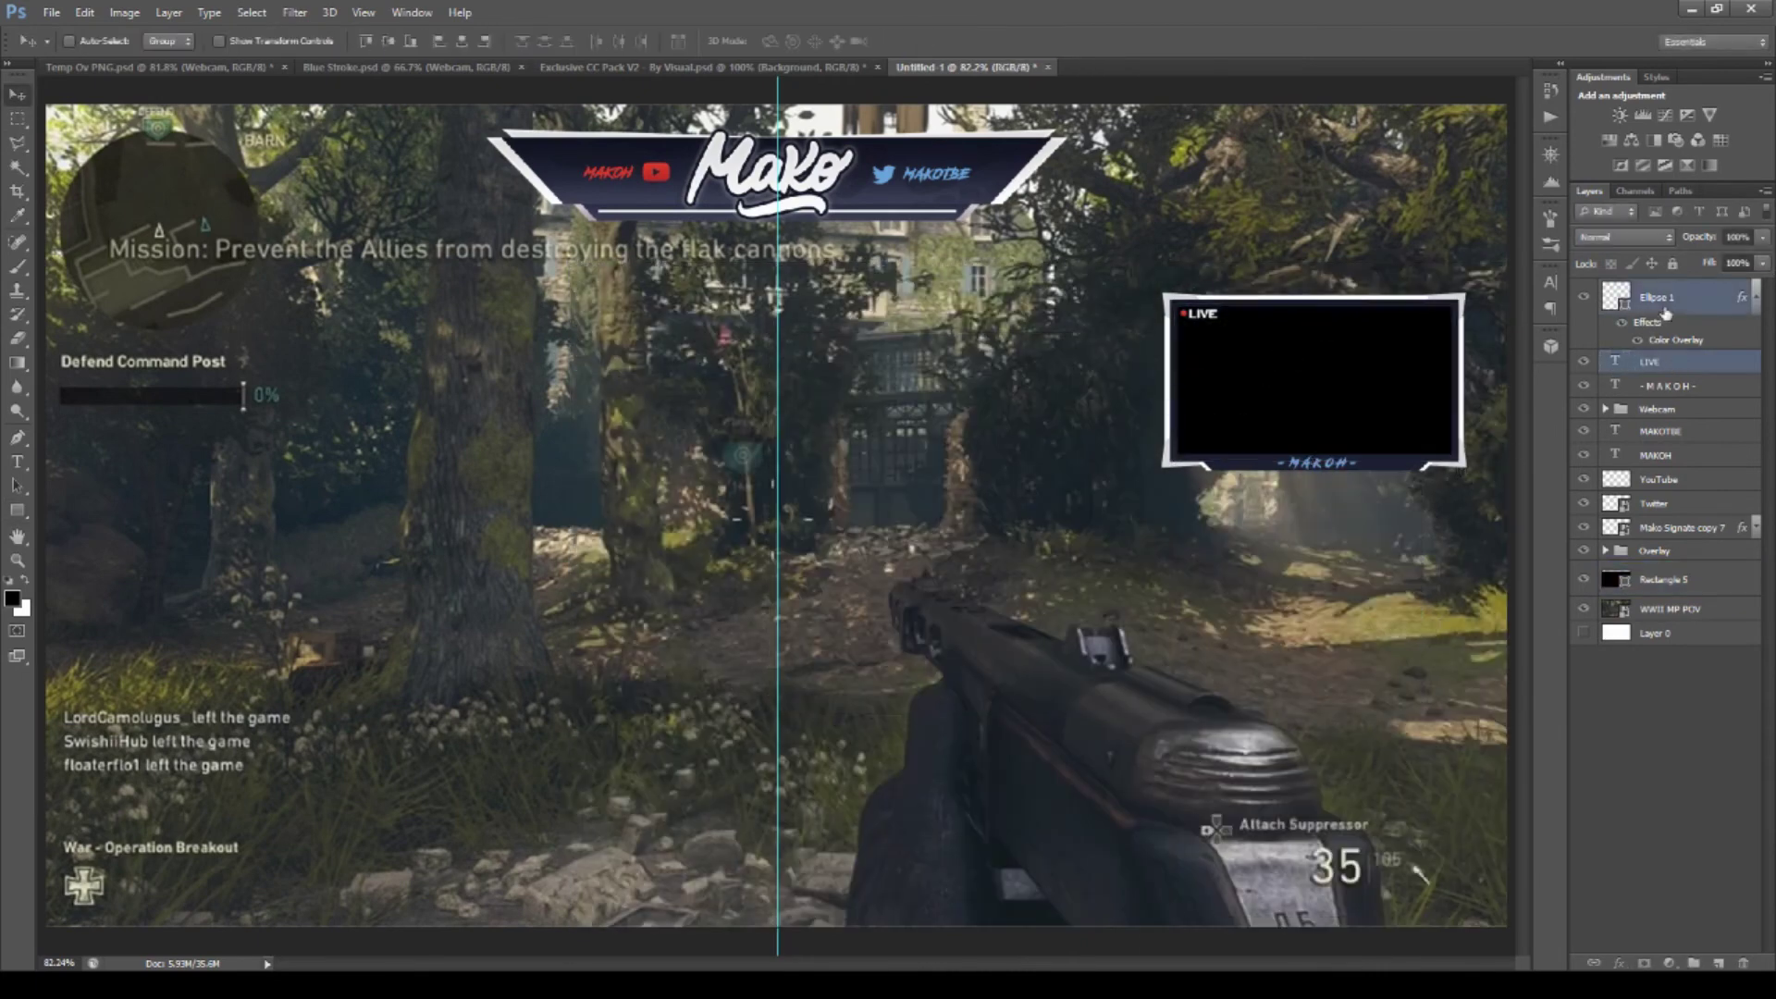
pyautogui.keyDown('ctrl'); pyautogui.click(1660, 301); pyautogui.keyUp('ctrl')
pyautogui.doubleClick(1615, 579)
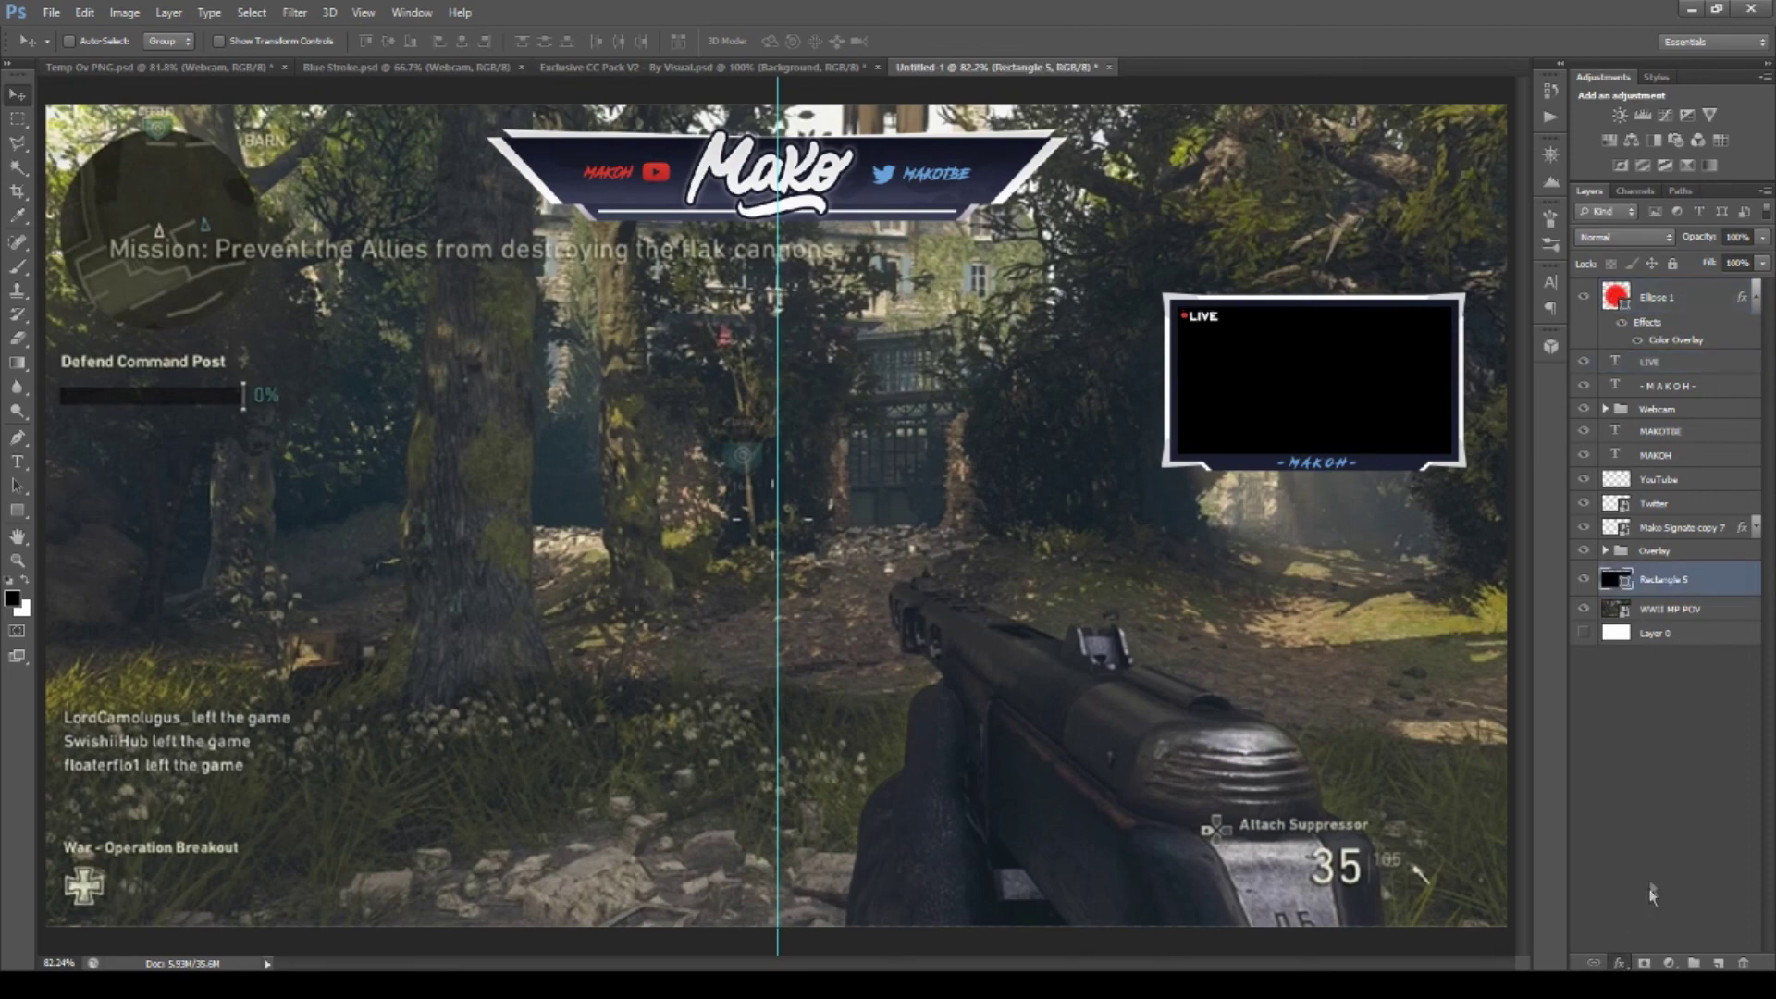